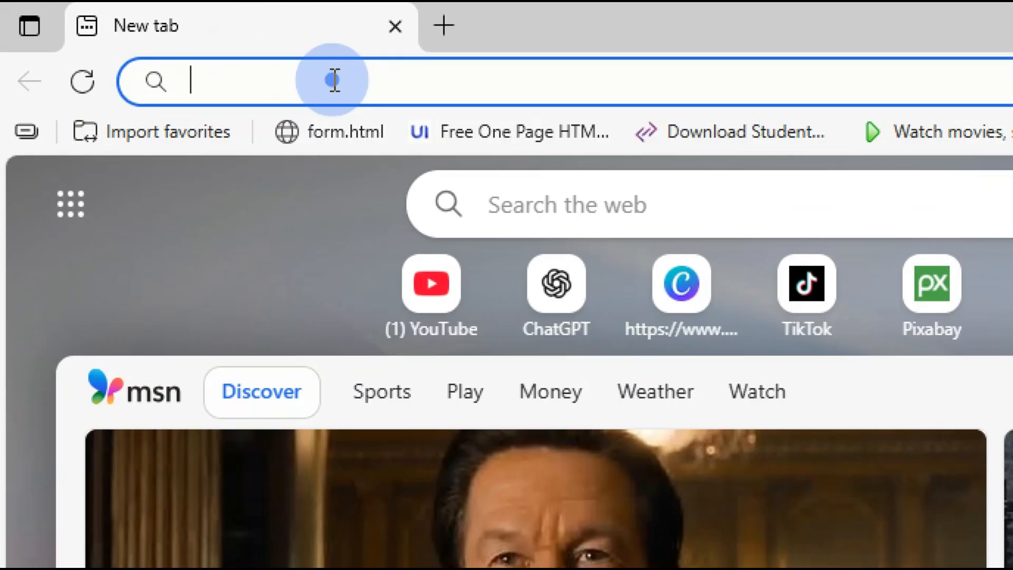
- Search the web for "capcut desktop" and open CapCut's Microsoft Store listing from the results
type("capcut ")
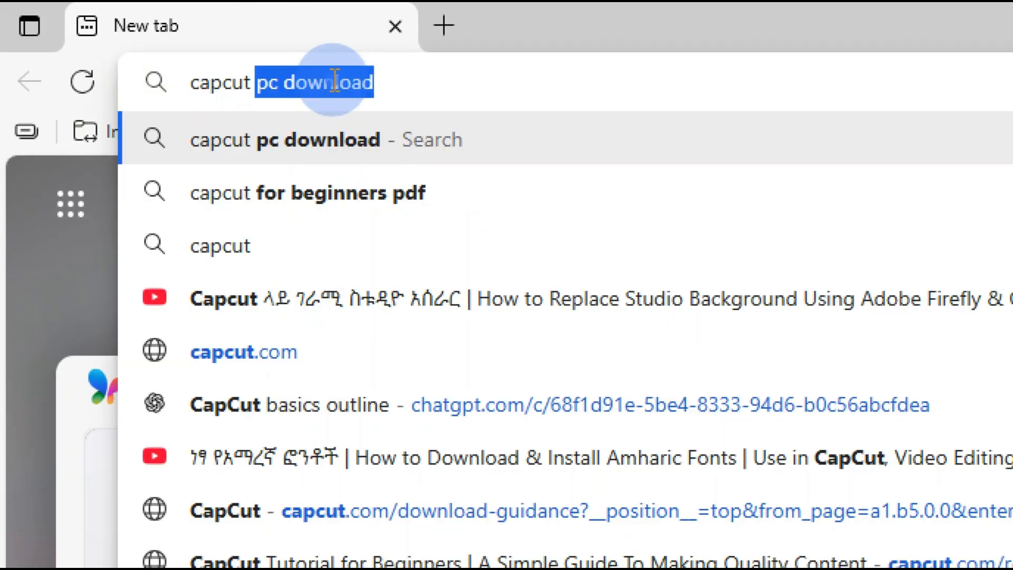
type("desktop")
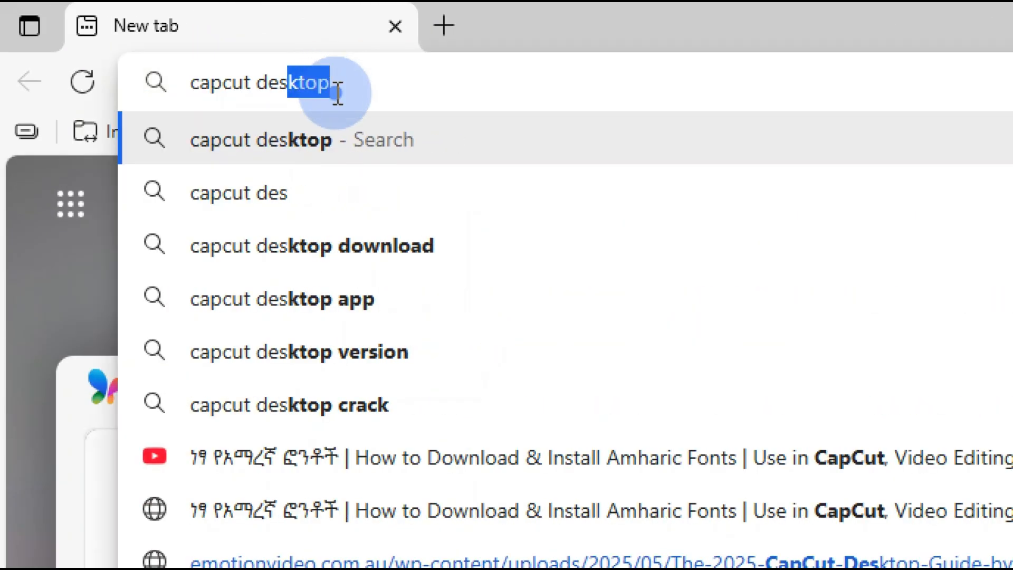
left_click(362, 141)
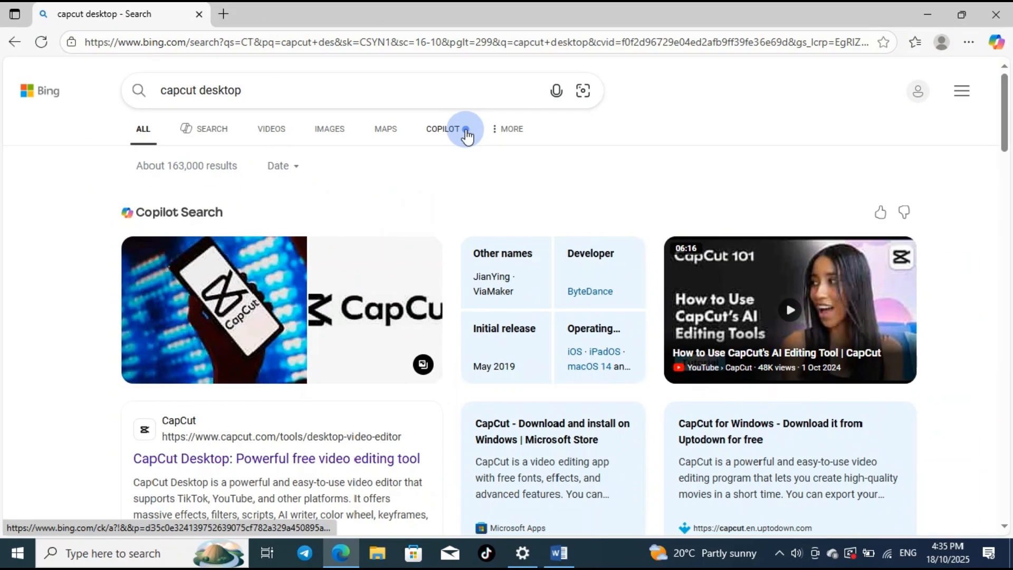
scroll(437, 385, "down", 3)
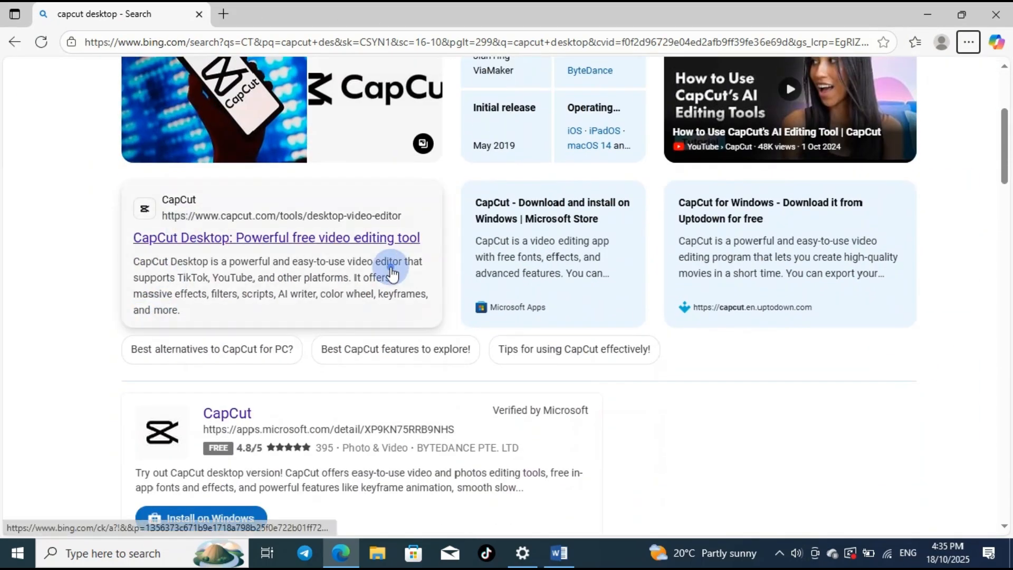
scroll(294, 237, "down", 4)
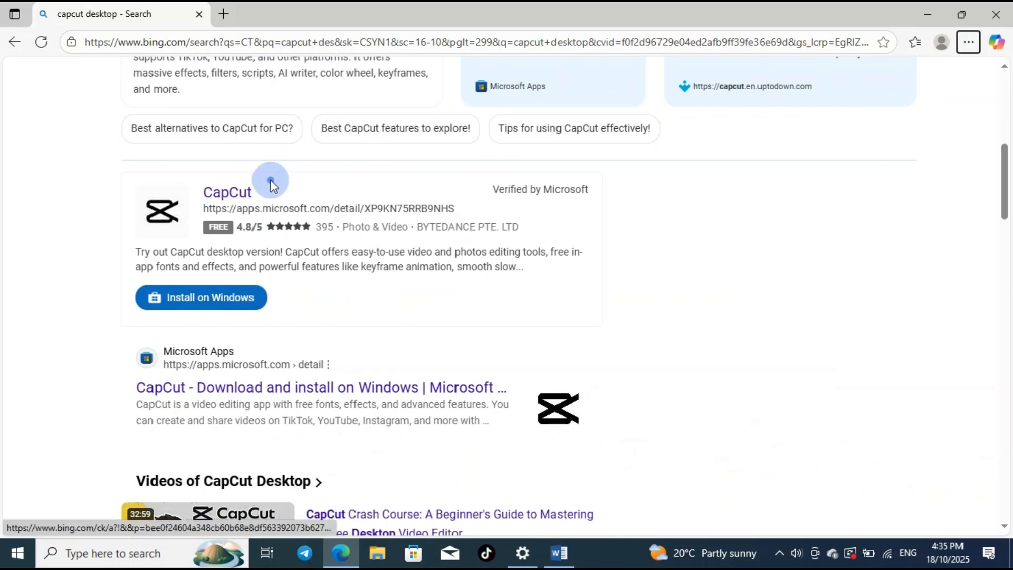
left_click(232, 199)
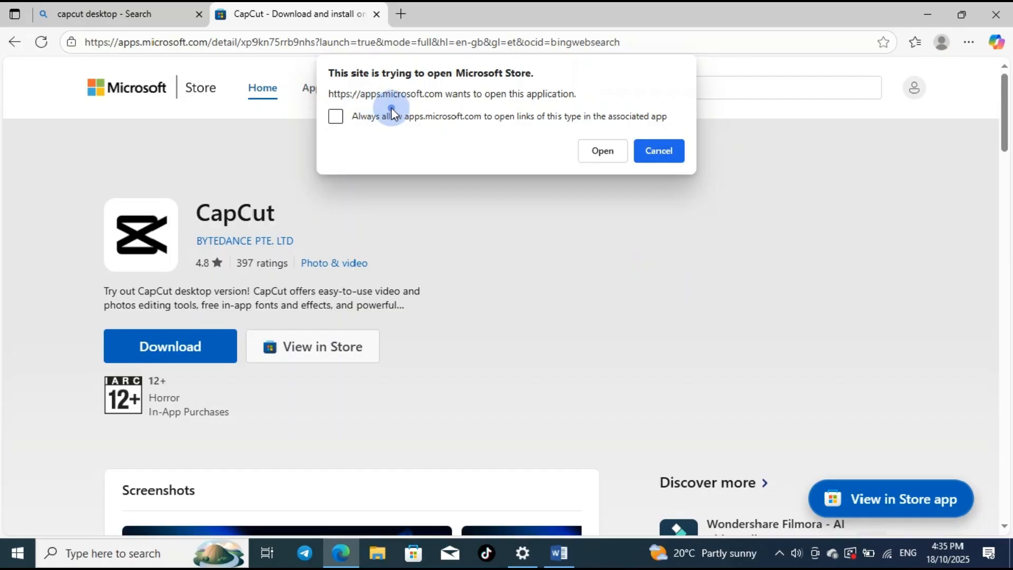
- Switch to the CapCut desktop app and create a new video project
left_click(933, 10)
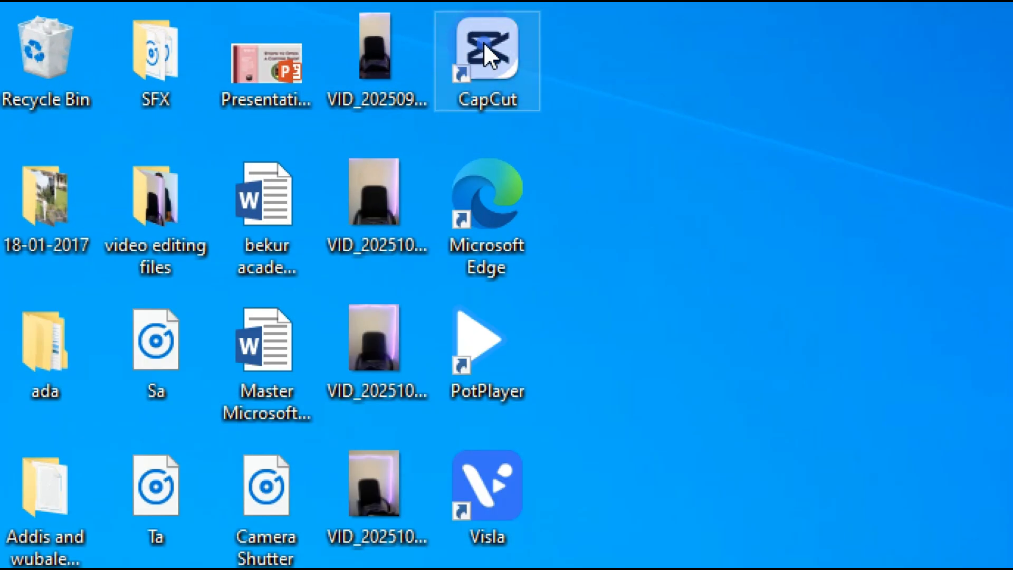
double_click(483, 42)
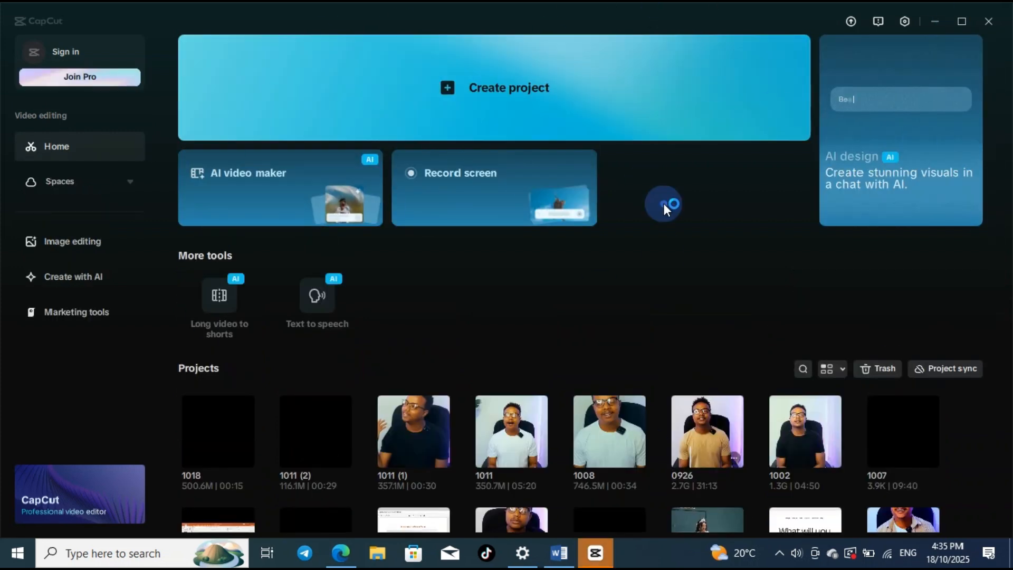
scroll(609, 394, "down", 2)
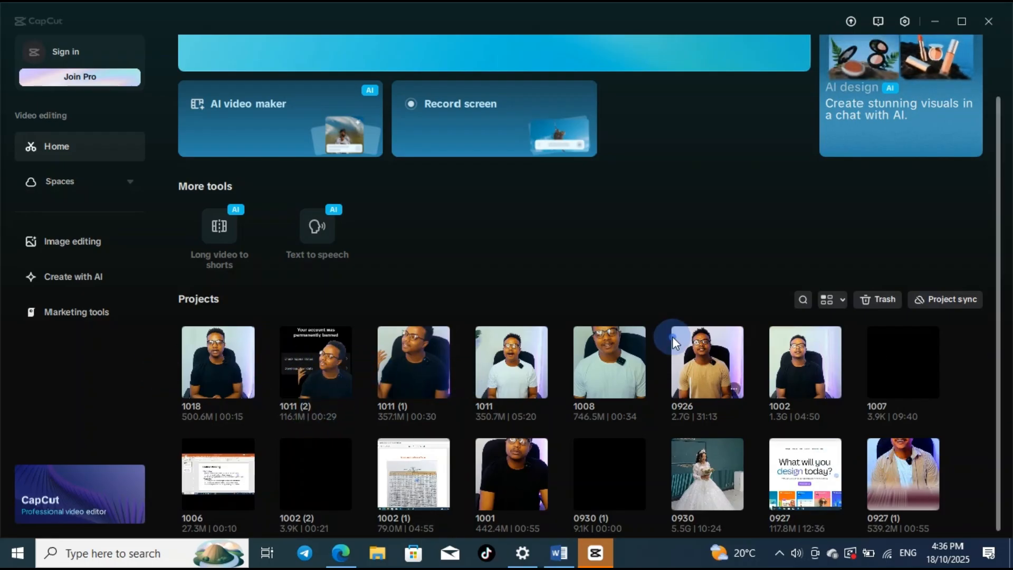
scroll(602, 359, "up", 2)
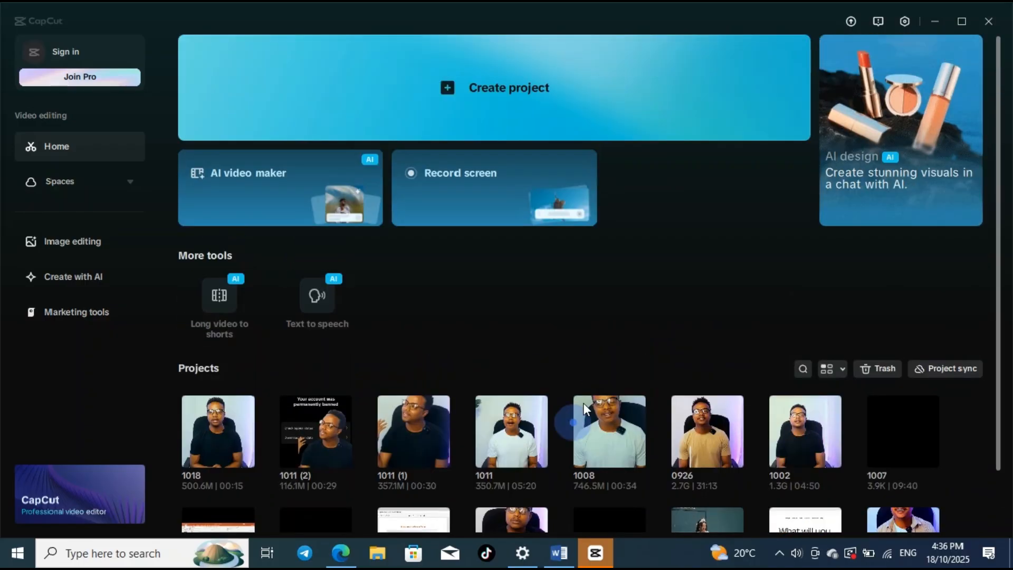
scroll(584, 403, "down", 2)
scroll(603, 377, "up", 2)
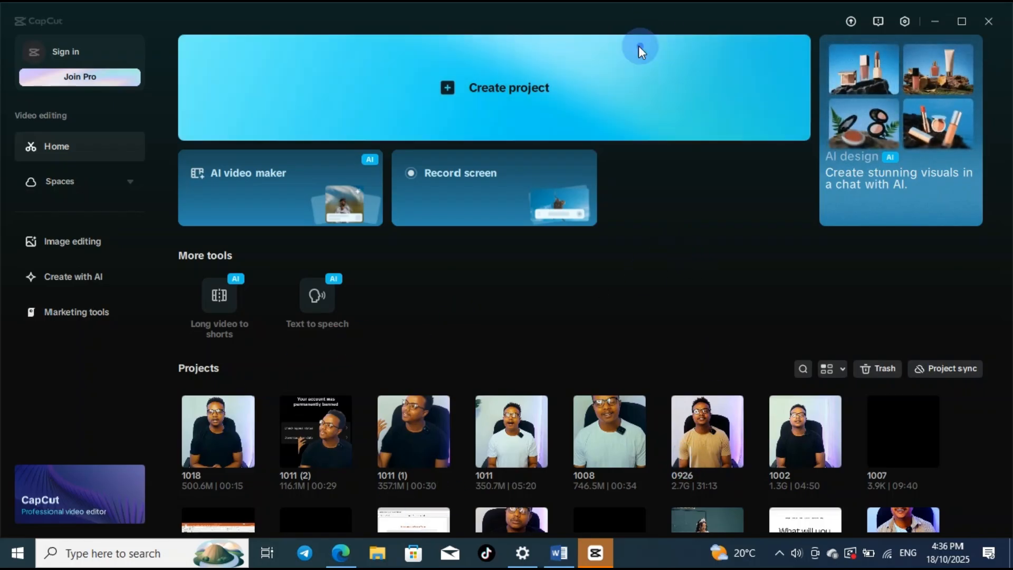
left_click(489, 80)
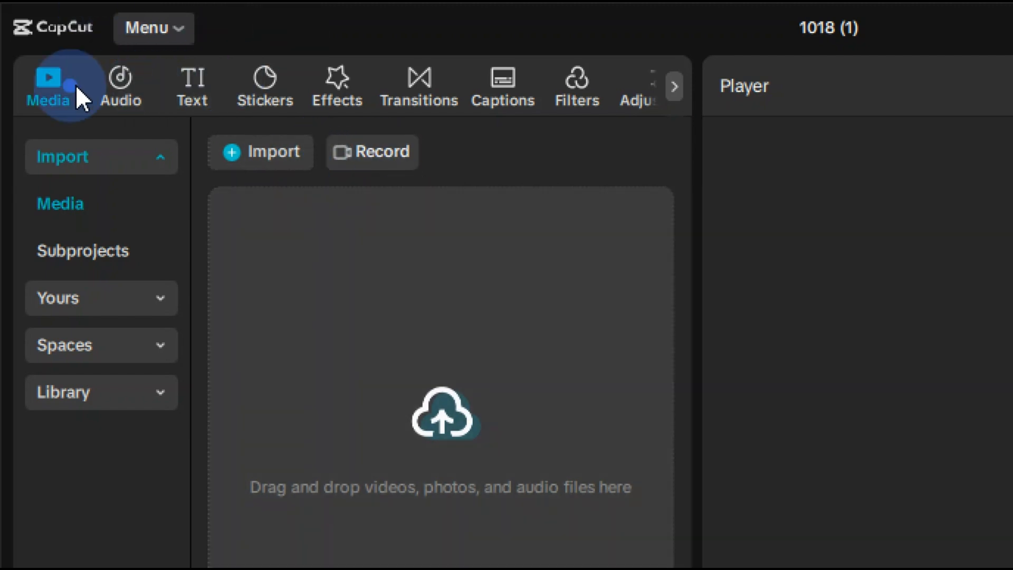
- Browse the audio library's Halloween and Vlog music categories
left_click(121, 82)
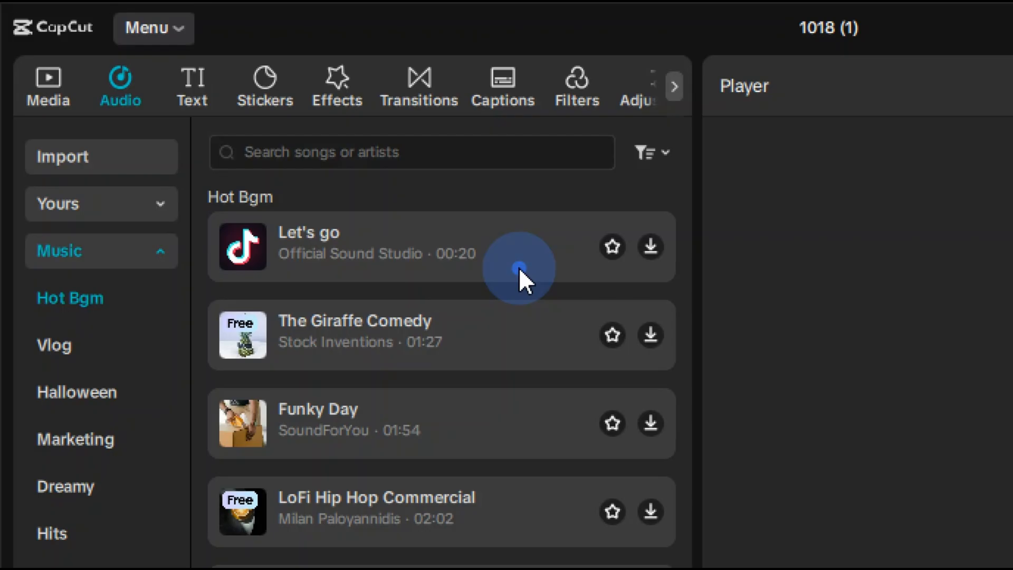
left_click(108, 397)
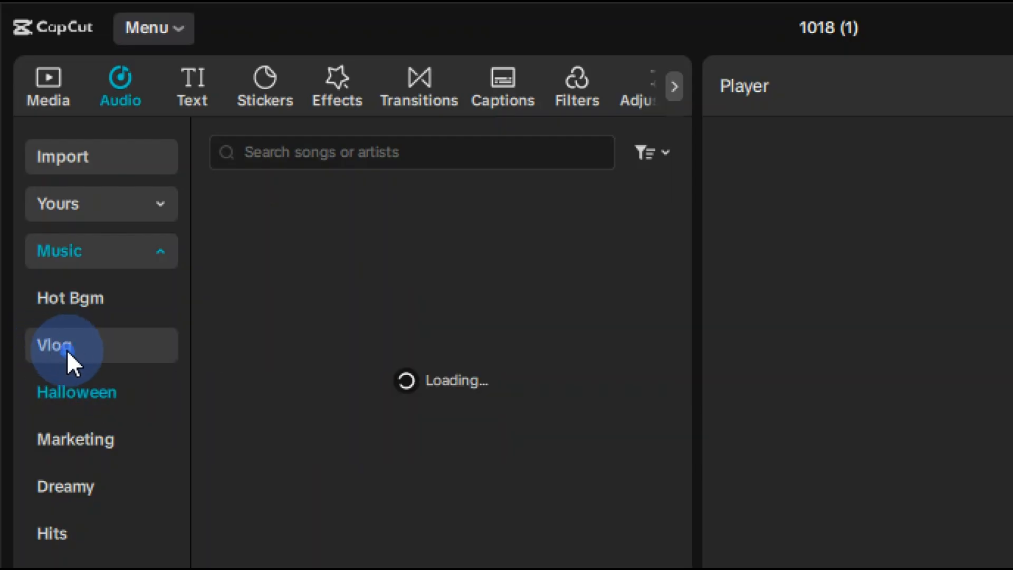
left_click(66, 349)
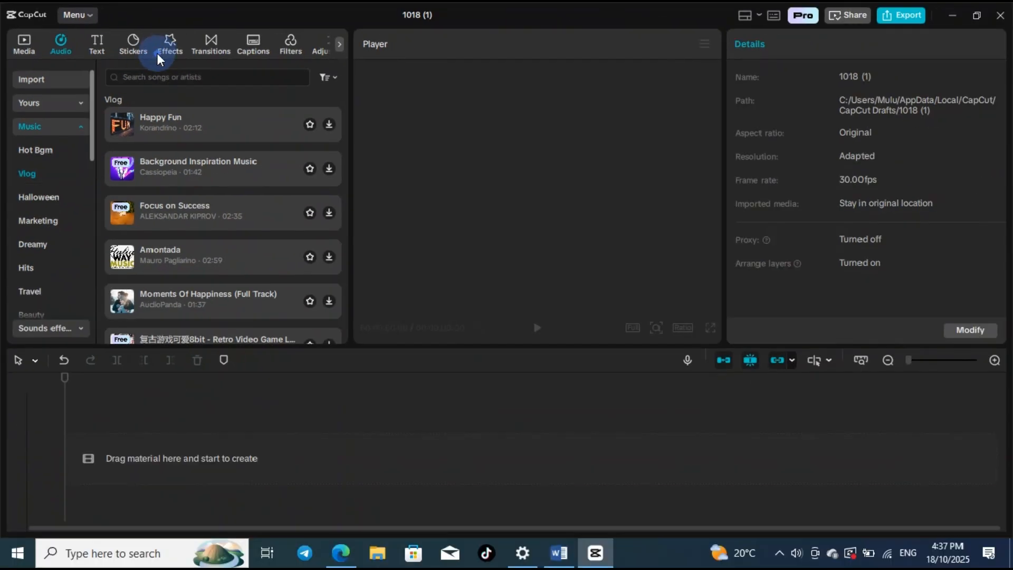
- Look through the options for adding text and the collection of trending stickers
left_click(107, 51)
left_click(82, 103)
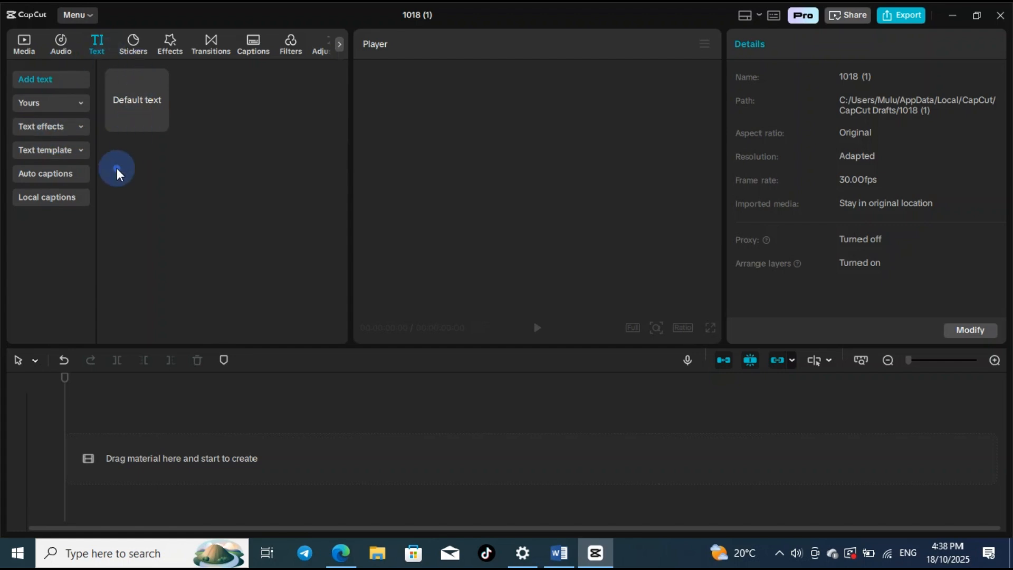
left_click(142, 45)
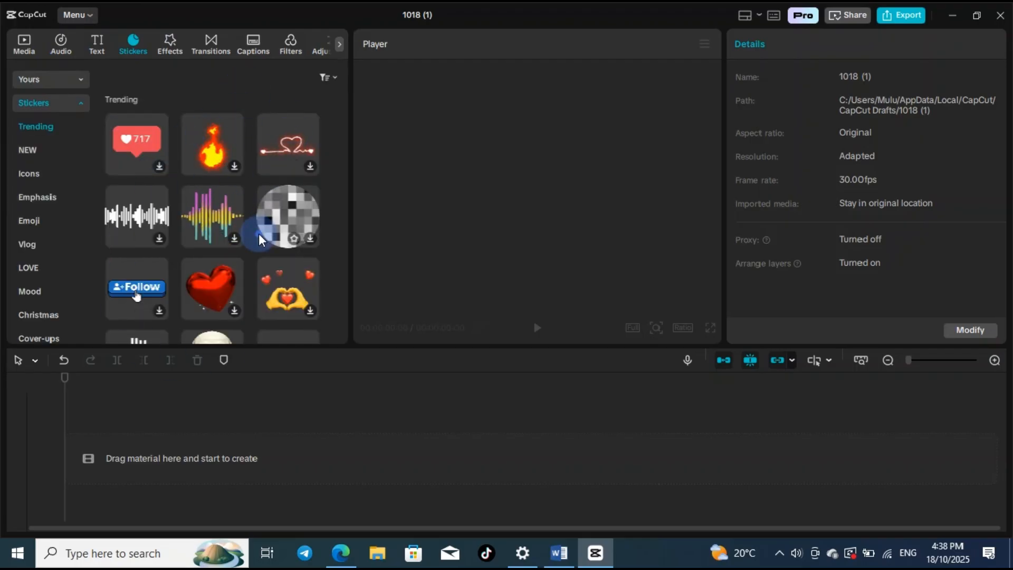
scroll(259, 240, "down", 3)
scroll(259, 234, "down", 7)
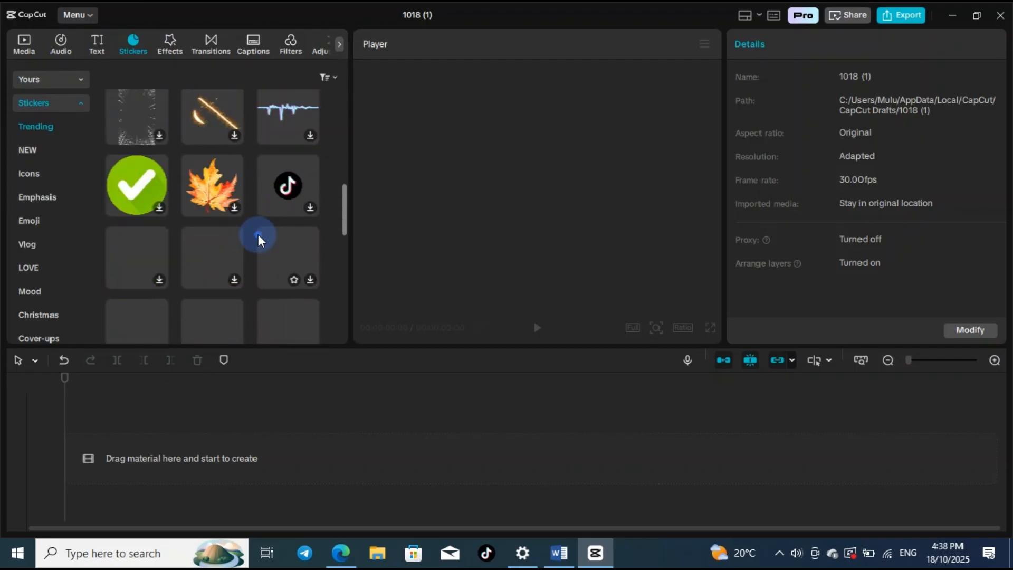
scroll(268, 210, "down", 3)
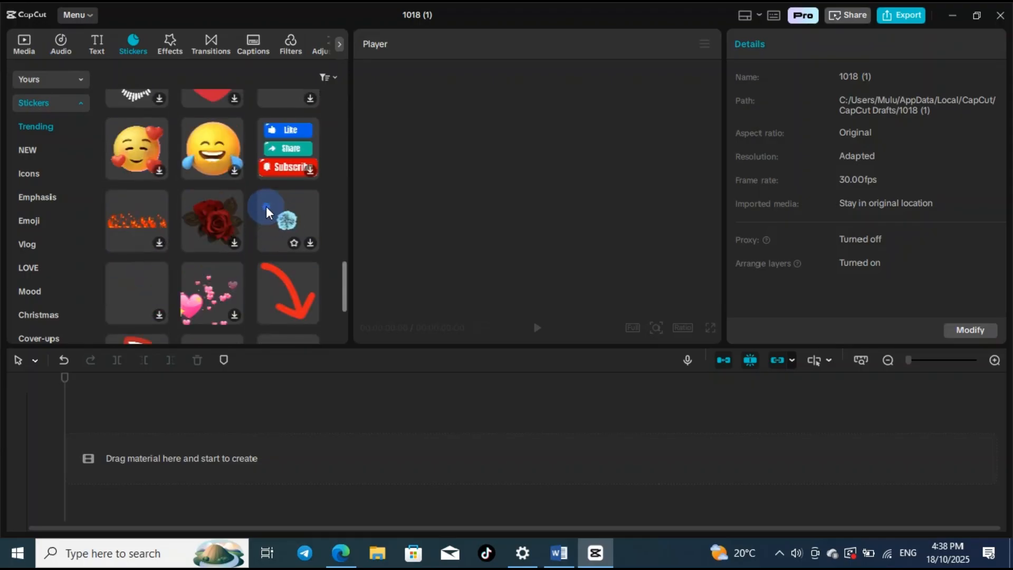
scroll(270, 209, "up", 4)
scroll(269, 208, "up", 9)
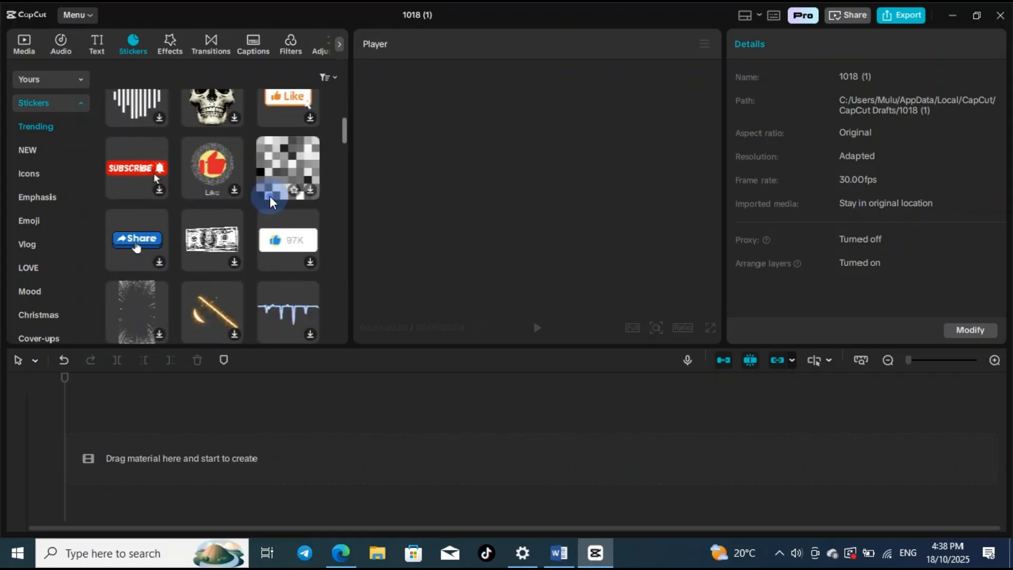
- Look through the trending video effects, the transitions and the new filters
left_click(168, 42)
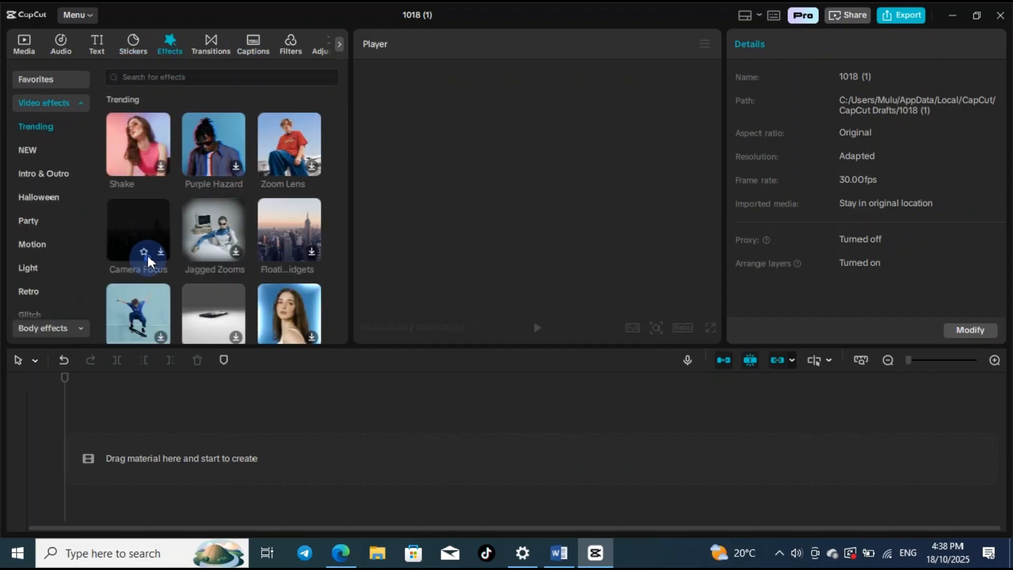
scroll(222, 214, "down", 1)
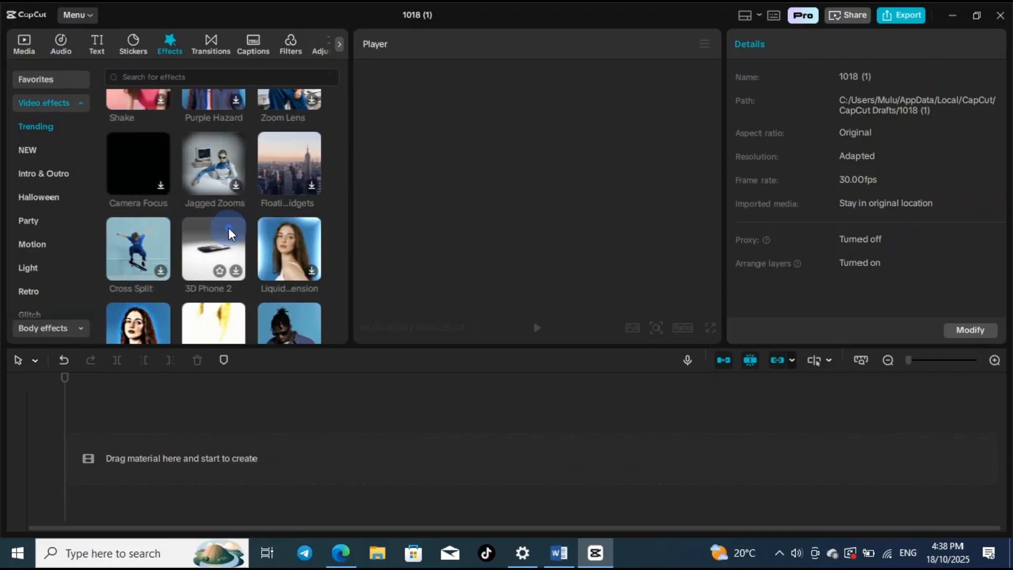
scroll(228, 232, "up", 1)
scroll(282, 177, "down", 2)
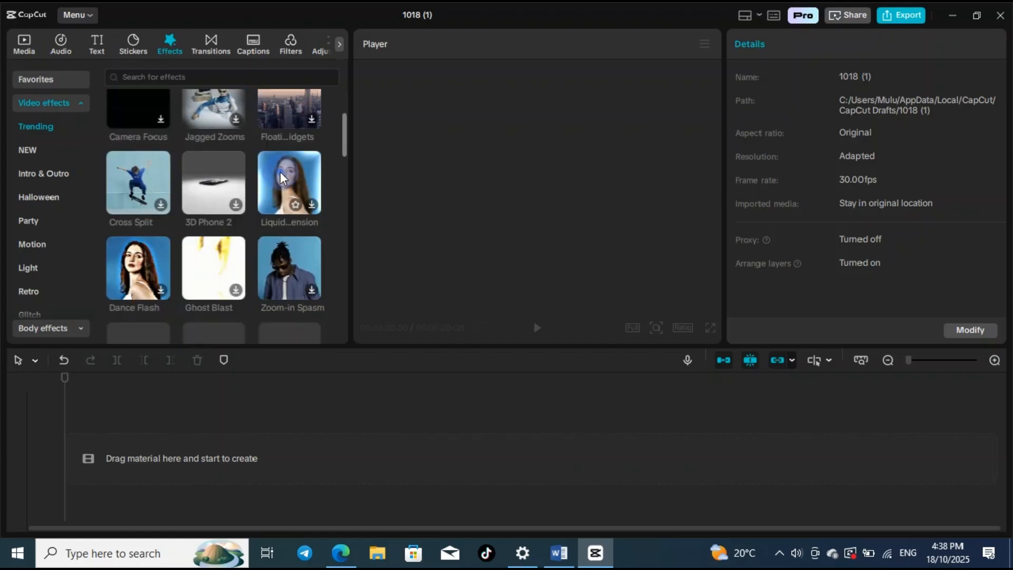
scroll(283, 176, "down", 3)
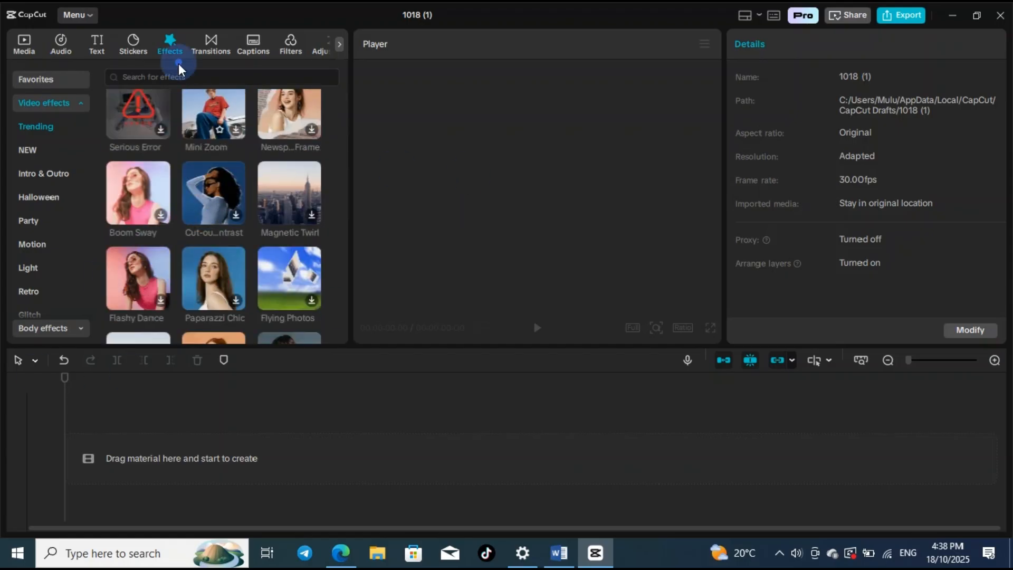
left_click(213, 43)
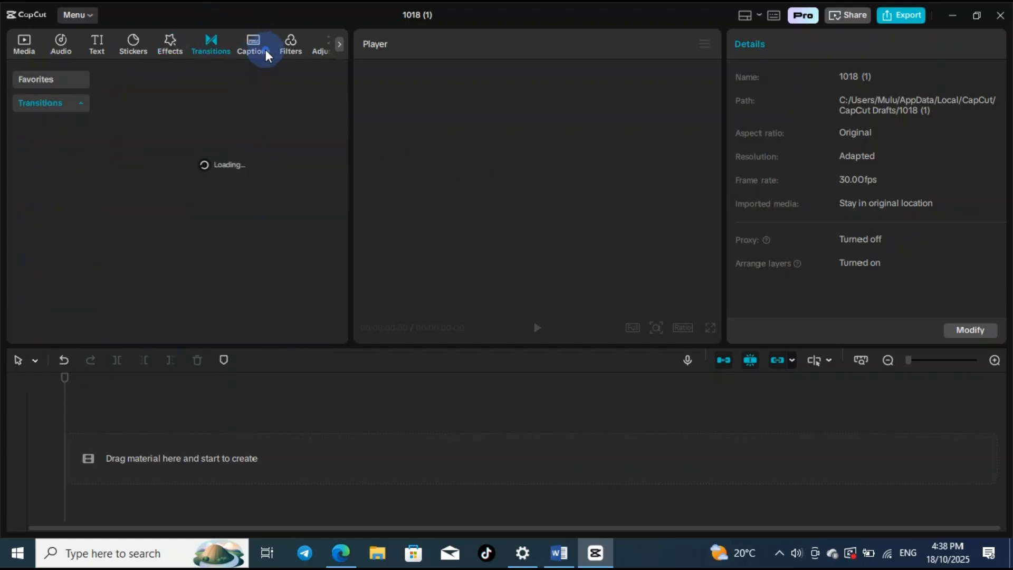
left_click(287, 43)
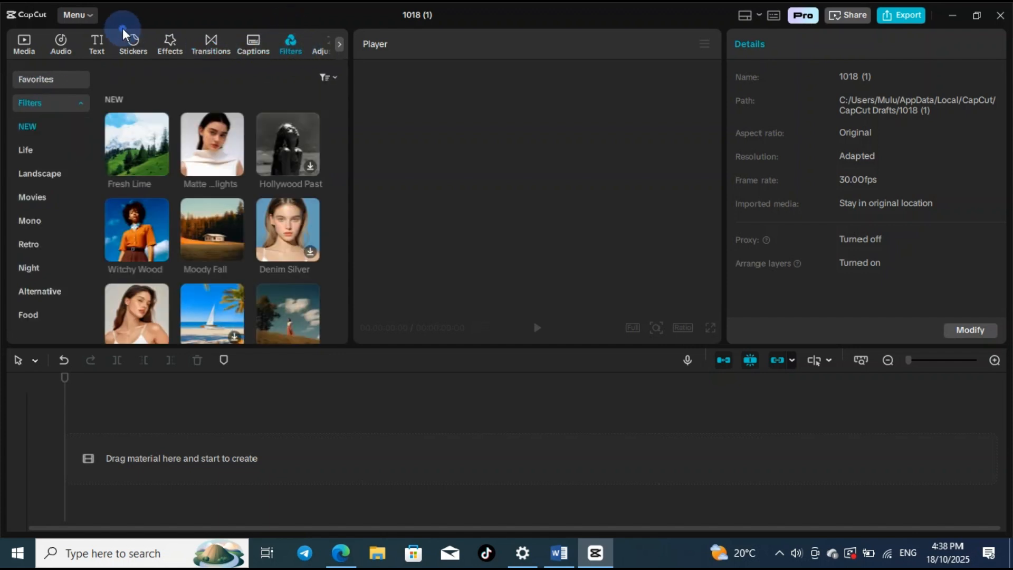
- Examine the available file, edit, layout and version-information commands without choosing any of them
left_click(88, 21)
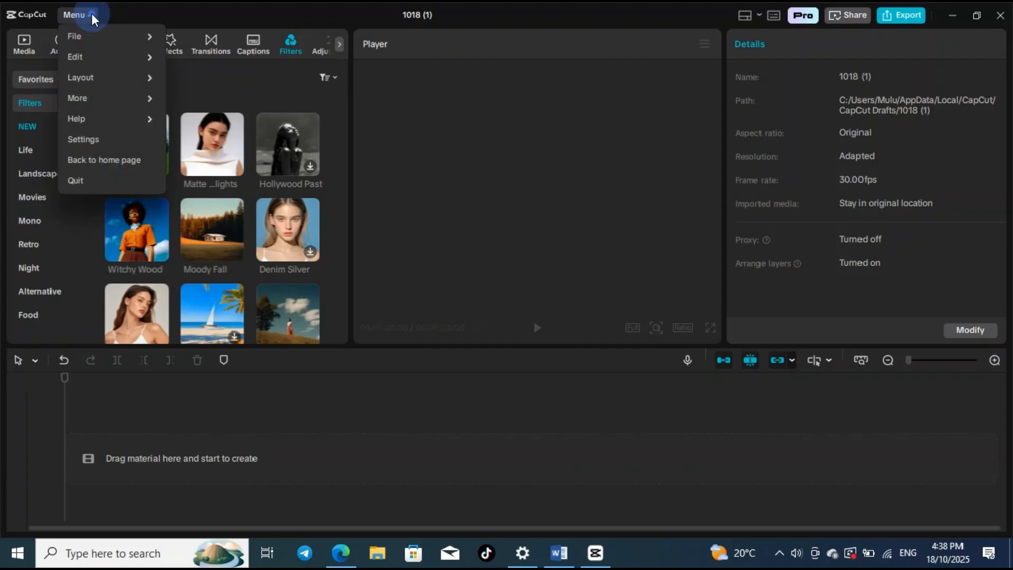
left_click(130, 40)
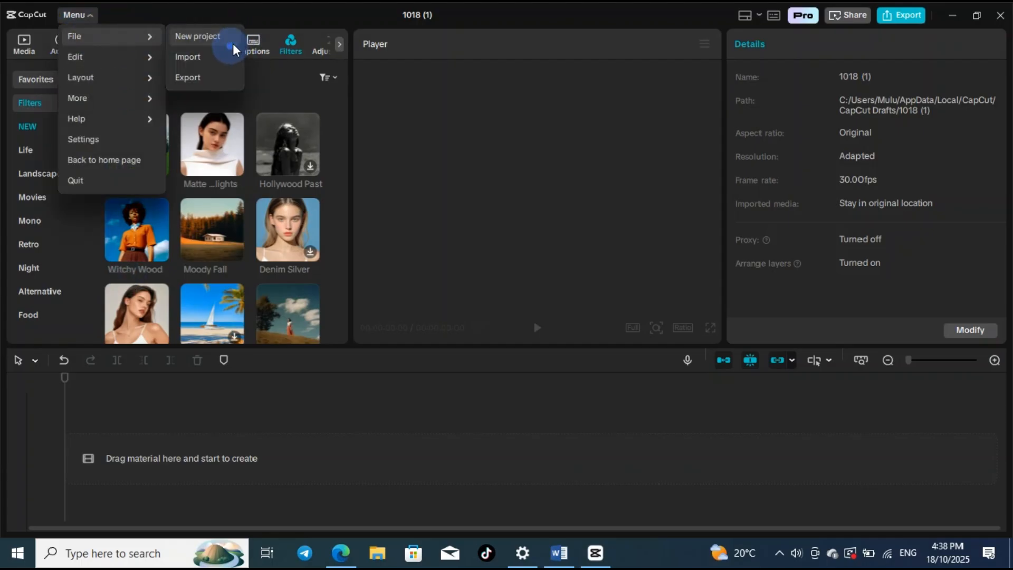
left_click(128, 50)
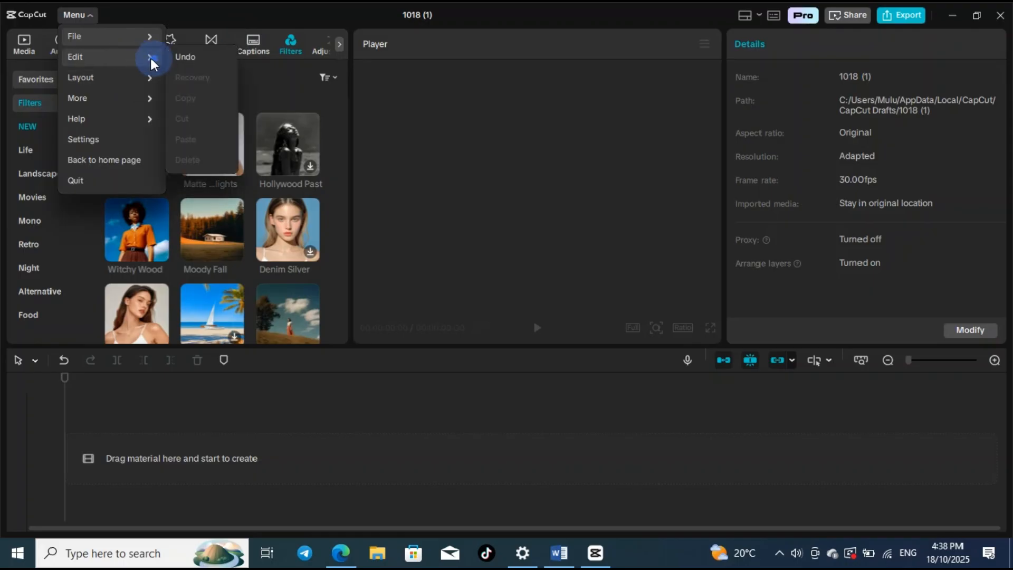
left_click(94, 72)
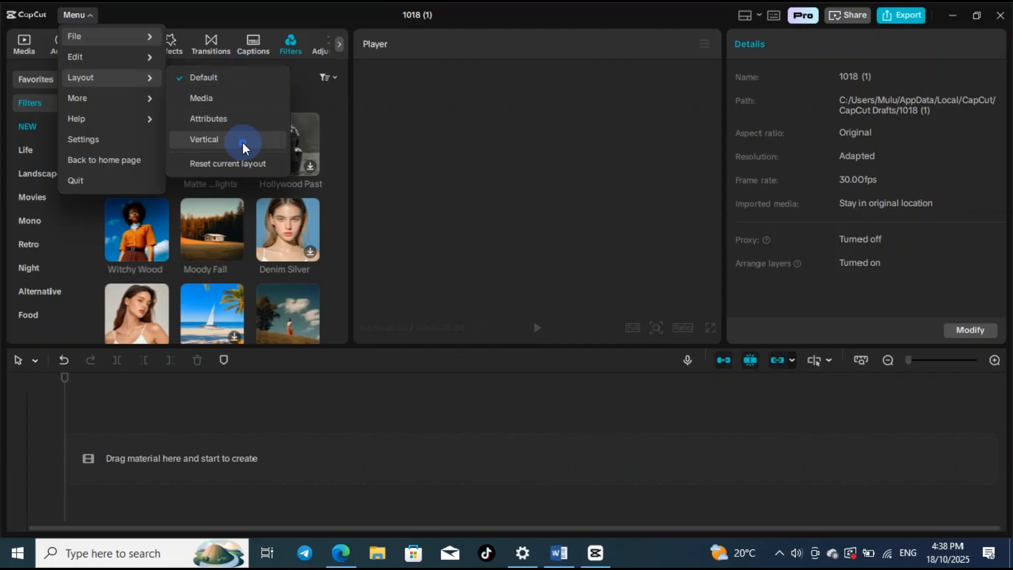
mouse_move(132, 98)
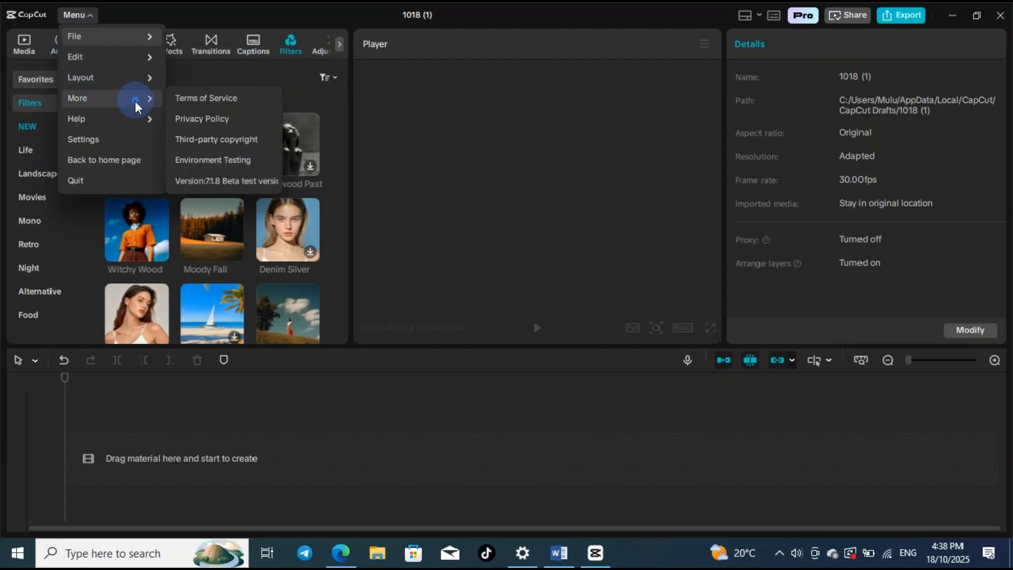
left_click(93, 220)
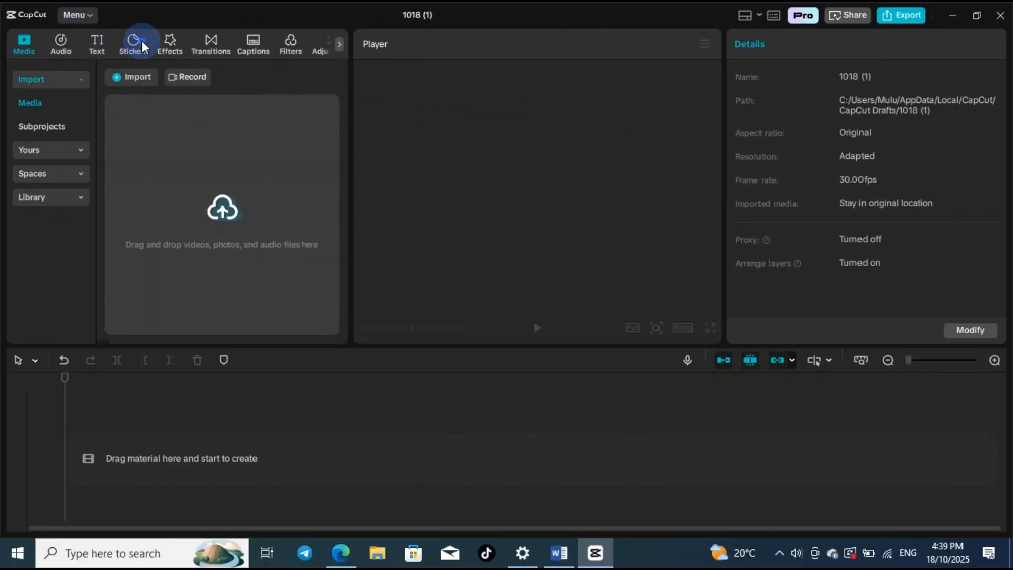
- Glance at the trending stickers, and import the sample video from the desktop's video editing files folder
left_click(141, 40)
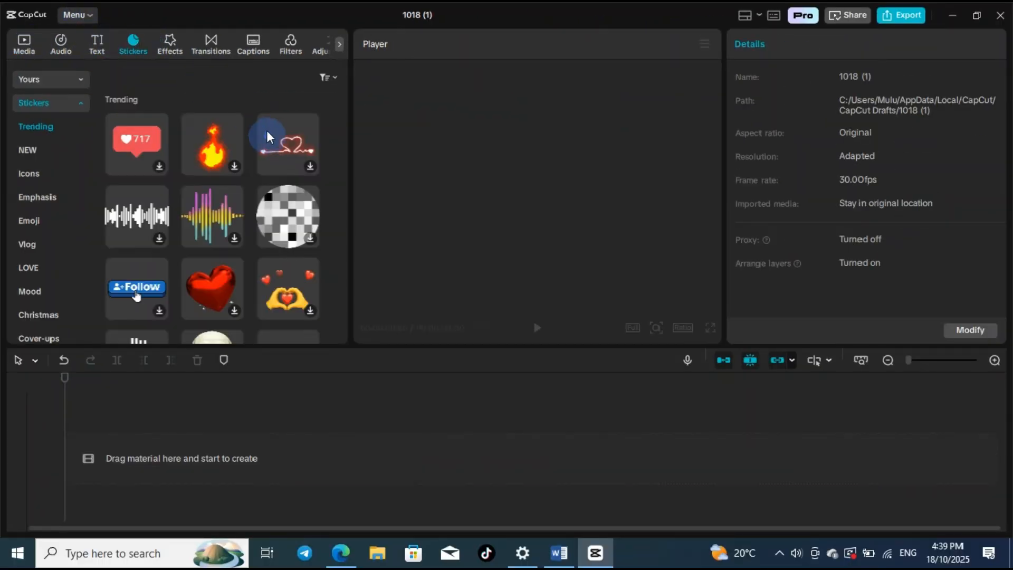
left_click(25, 40)
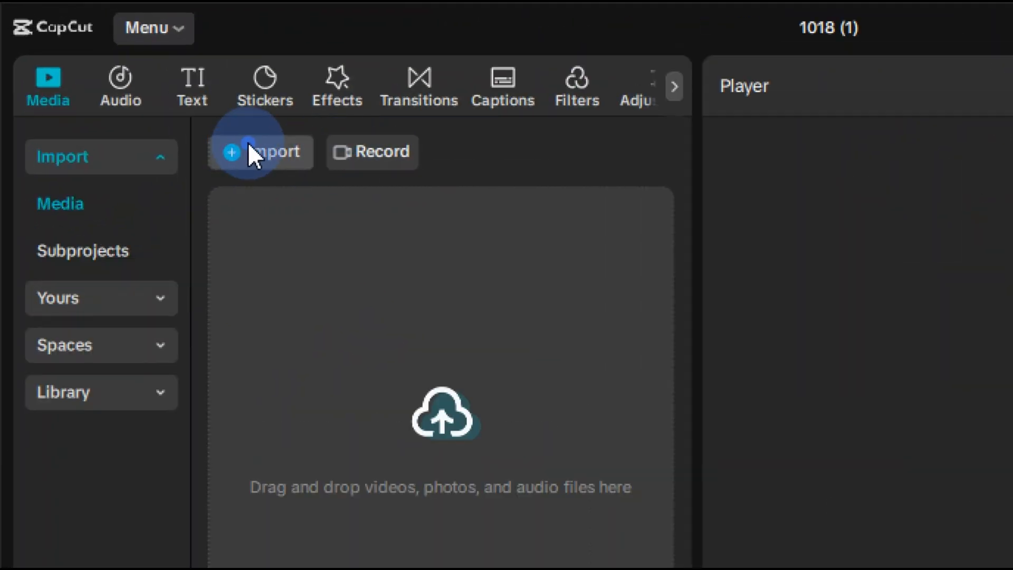
left_click(249, 148)
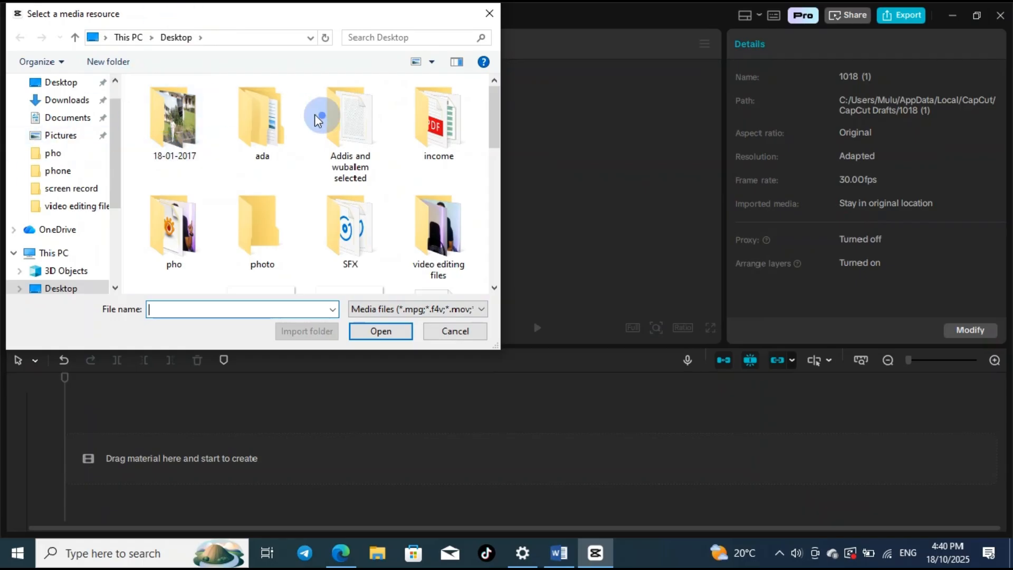
scroll(350, 172, "down", 3)
scroll(359, 182, "up", 3)
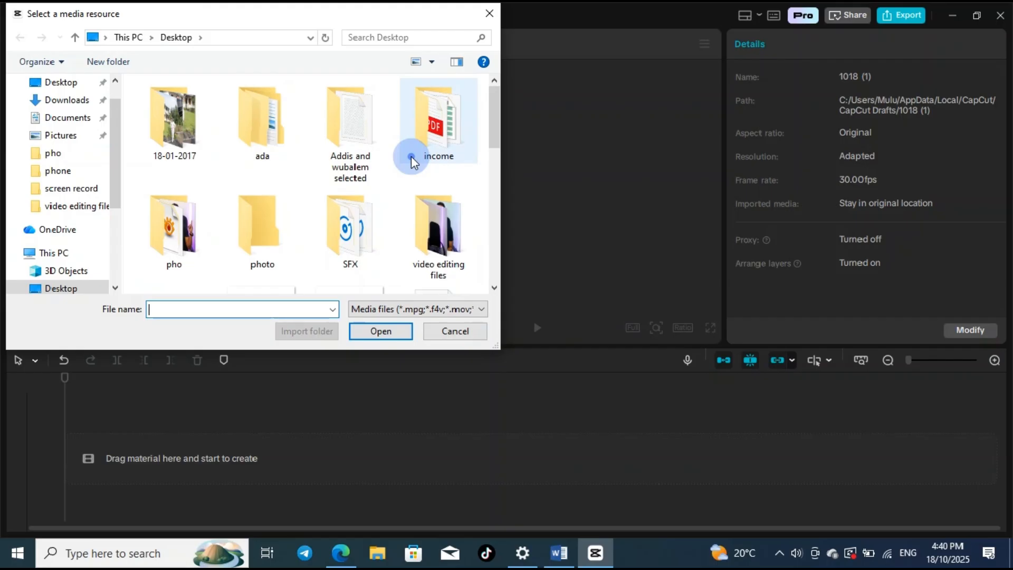
scroll(337, 121, "down", 1)
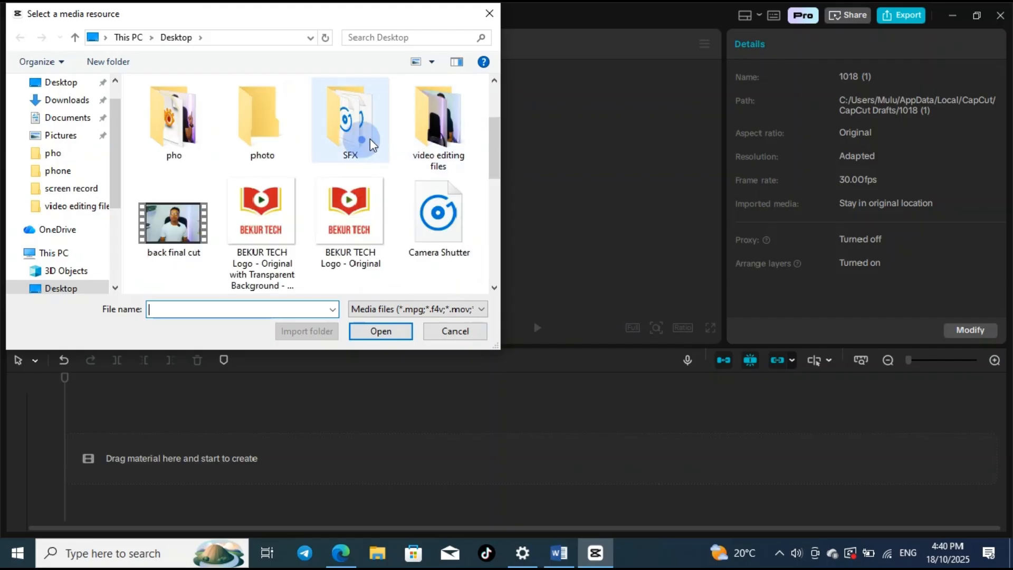
double_click(475, 136)
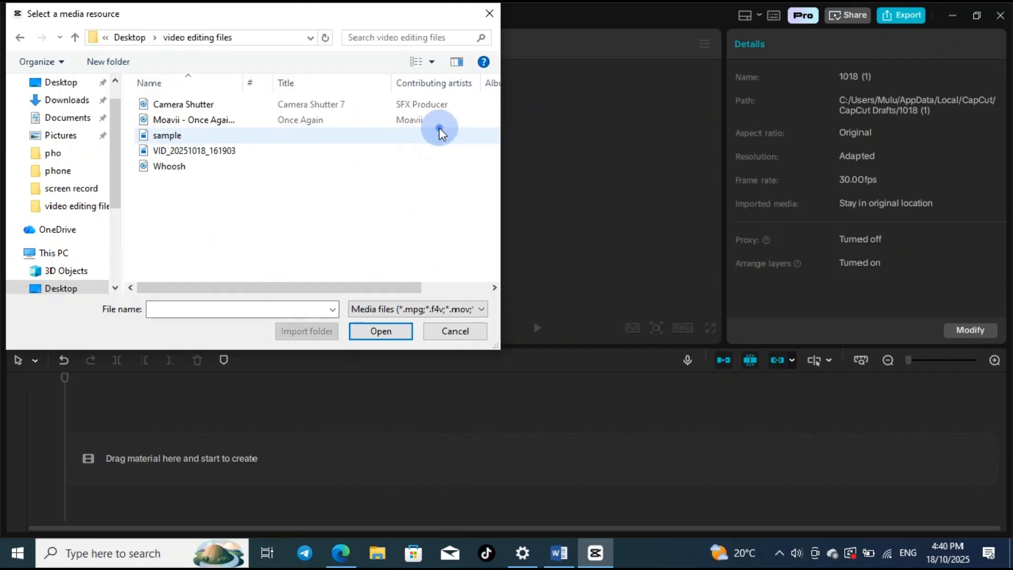
left_click(210, 134)
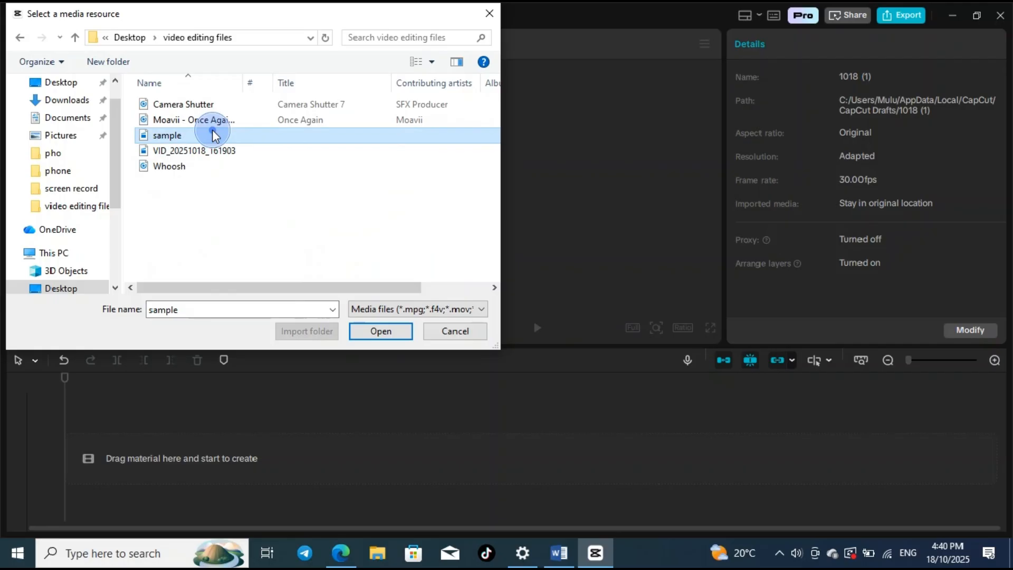
left_click(380, 331)
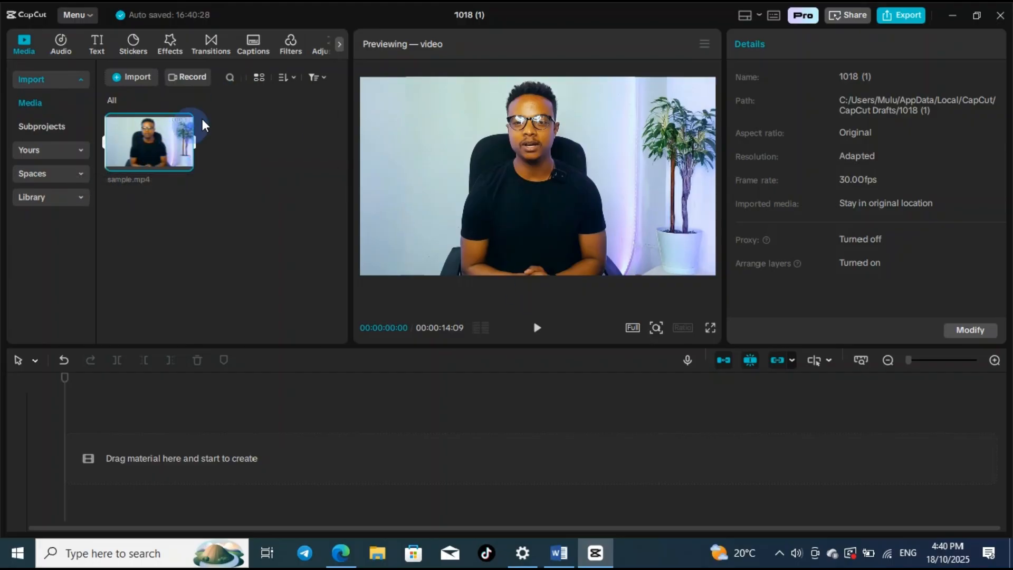
- Preview part of the imported sample.mp4 and add it to the start of the empty timeline without transcoding it
left_click(539, 328)
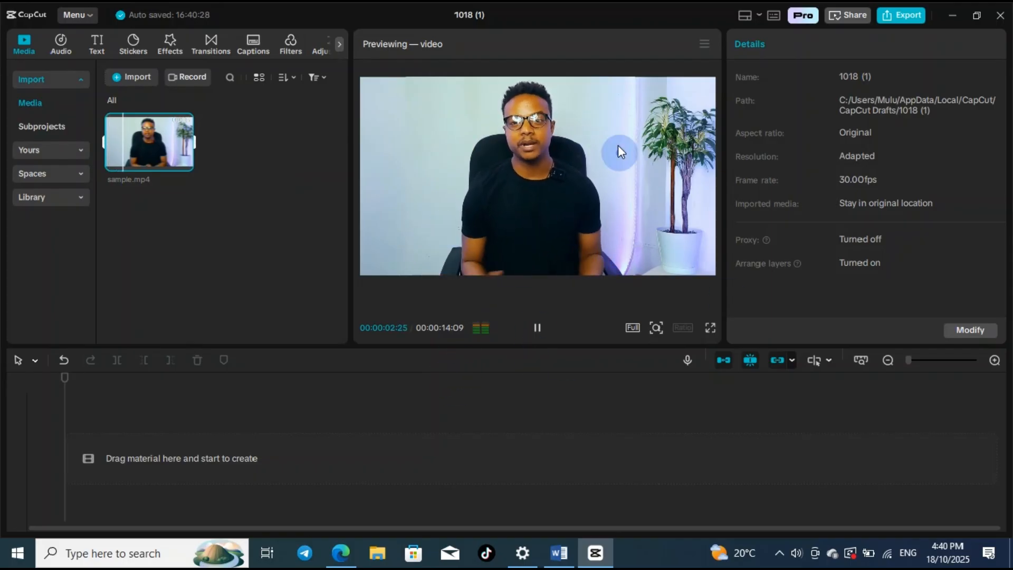
left_click(537, 328)
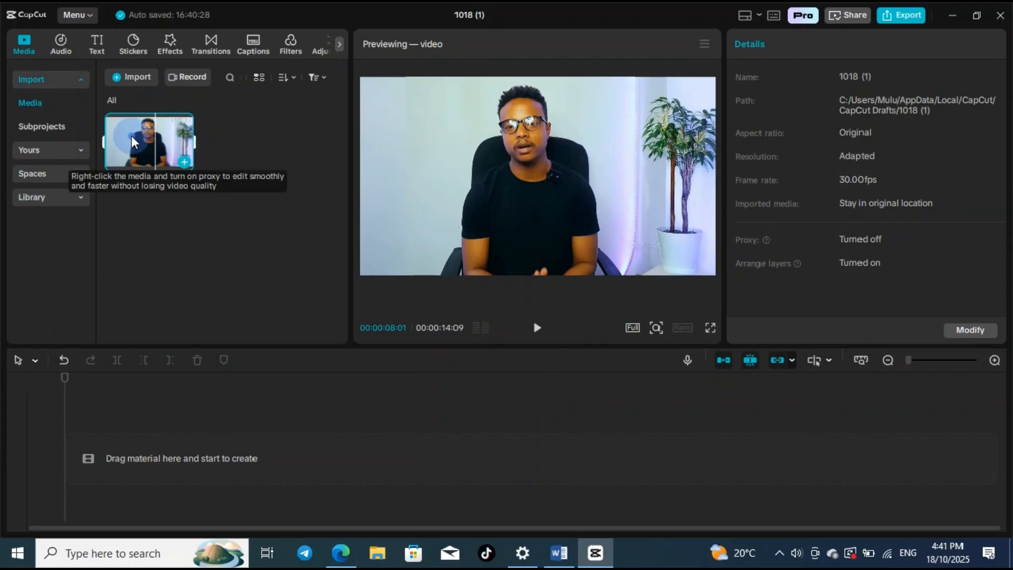
left_click_drag(131, 144, 157, 440)
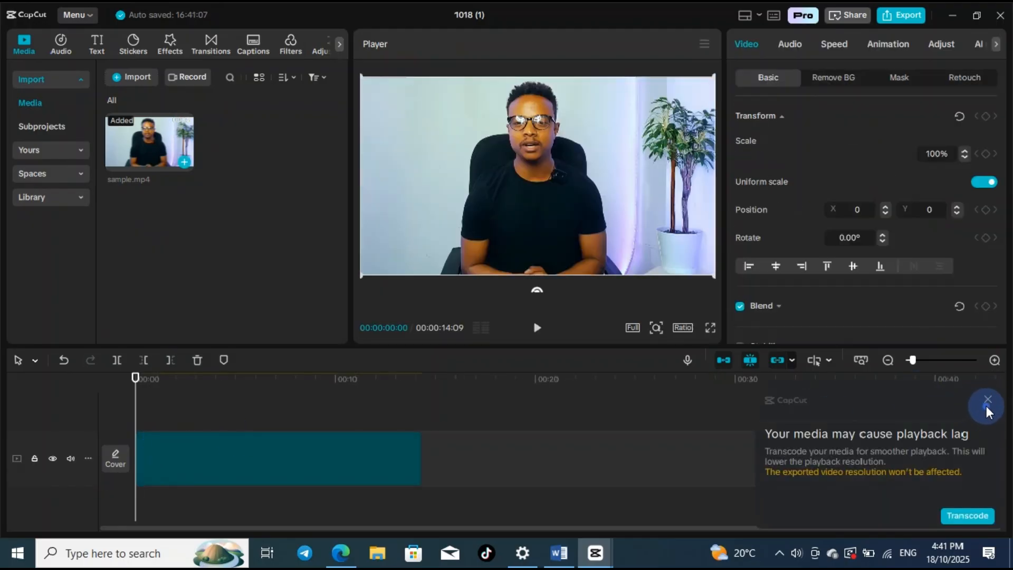
left_click(986, 406)
left_click(315, 476)
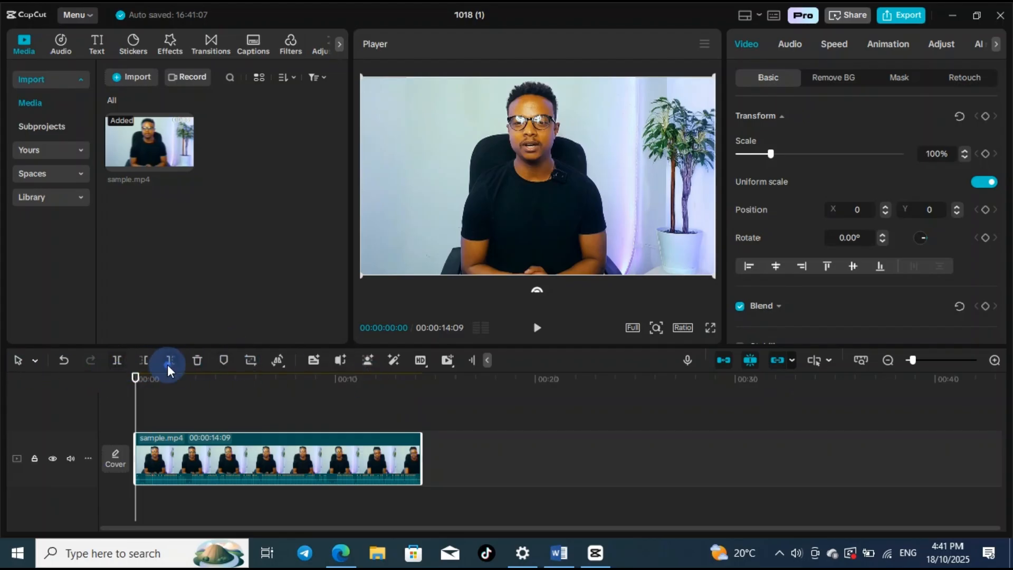
- Zoom the timeline in and out, finishing with the sample clip stretched wide enough for fine editing
scroll(124, 376, "up", 2, "ctrl")
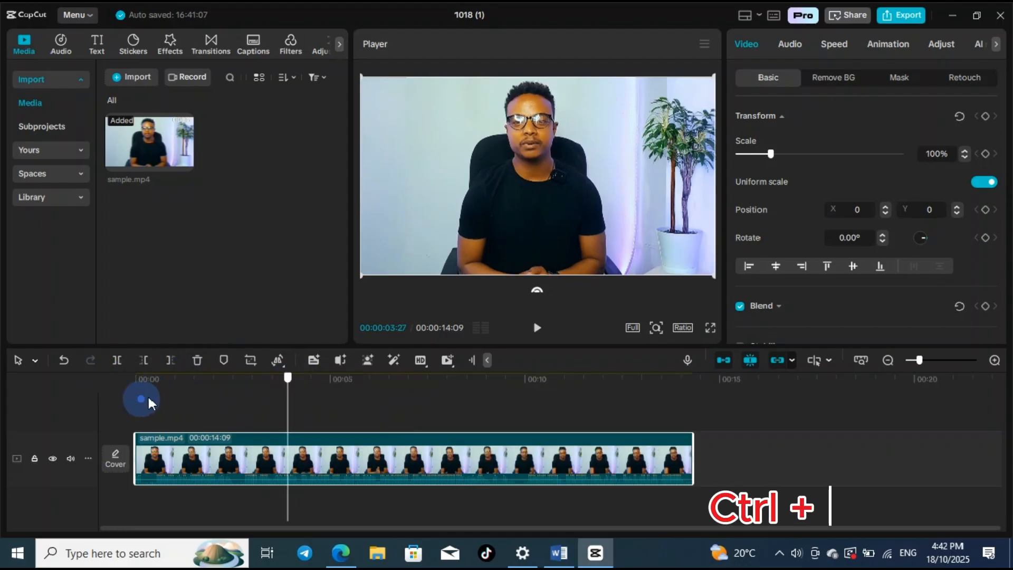
scroll(419, 419, "up", 3, "ctrl")
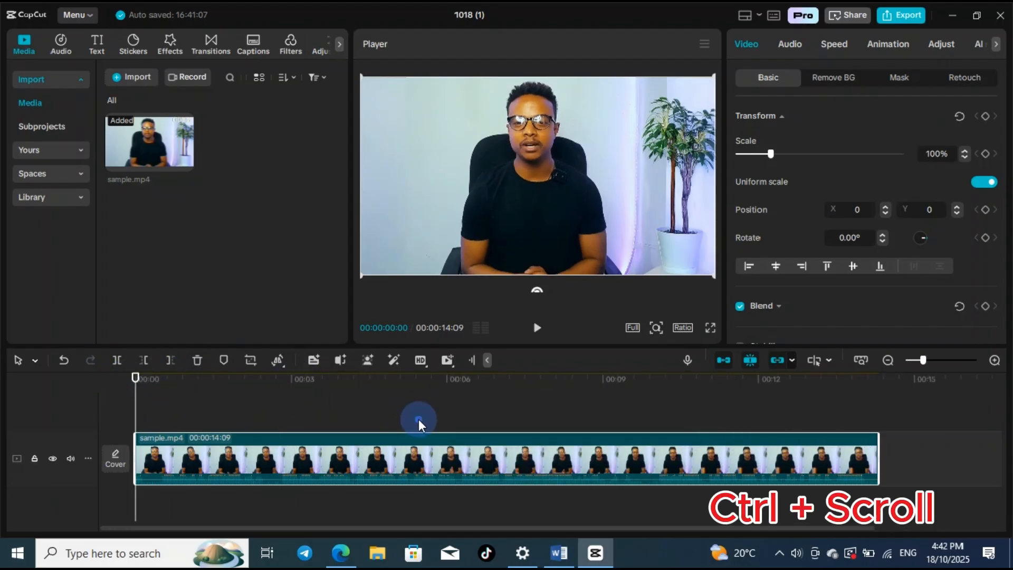
scroll(418, 417, "down", 1, "ctrl")
scroll(419, 419, "down", 2, "ctrl")
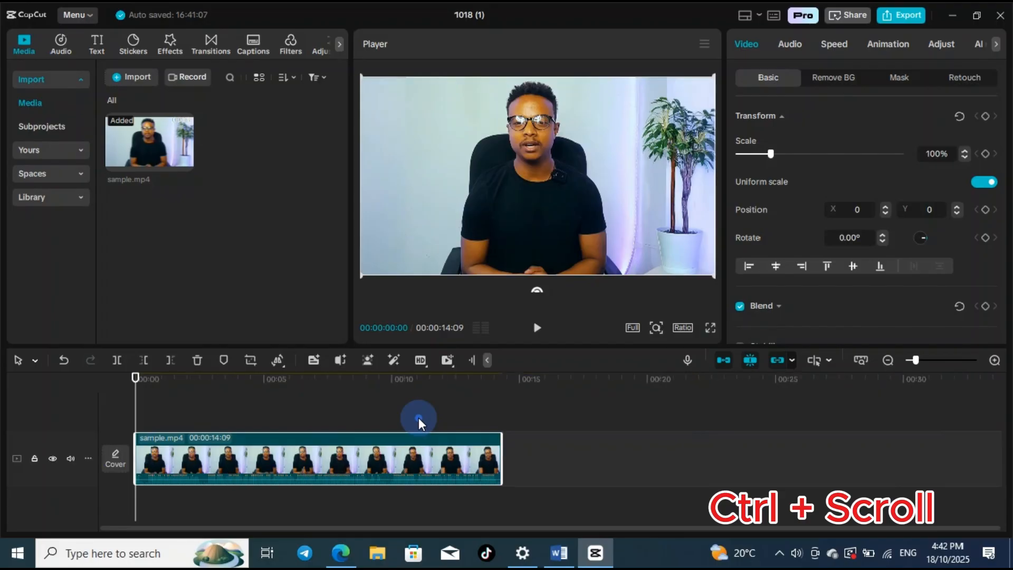
scroll(419, 419, "up", 2, "ctrl")
scroll(418, 417, "up", 3, "ctrl")
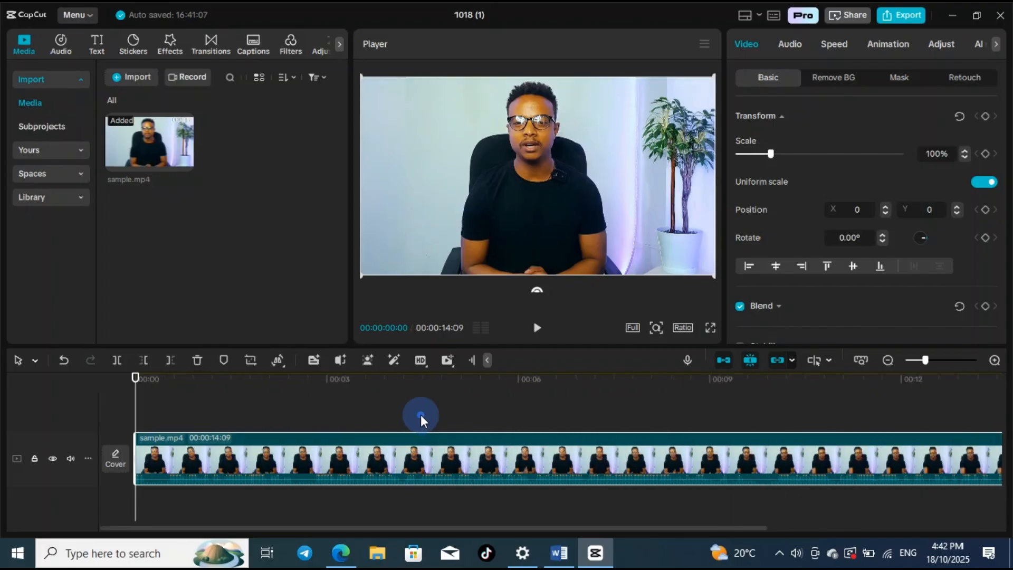
scroll(423, 415, "up", 1, "ctrl")
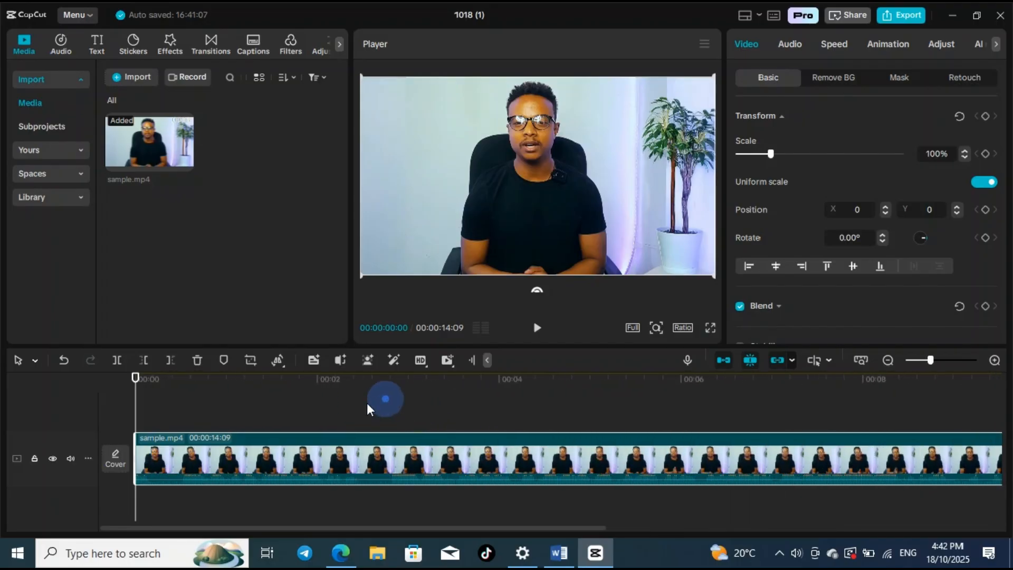
scroll(270, 431, "up", 1, "ctrl")
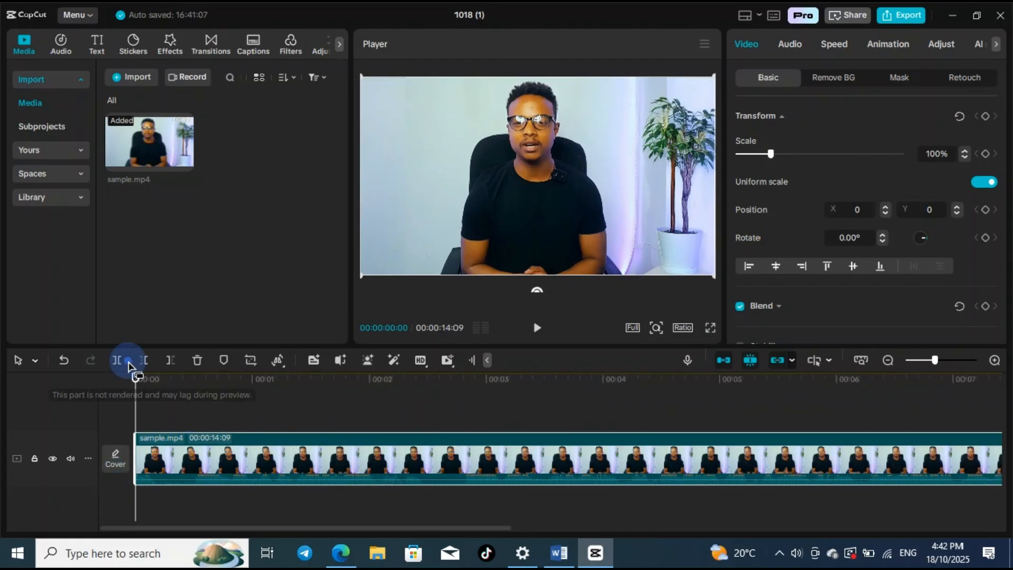
- Place the playhead at 00:00:00:18 and review the timeline's pointer modes, keeping Select active
left_click_drag(139, 383, 205, 413)
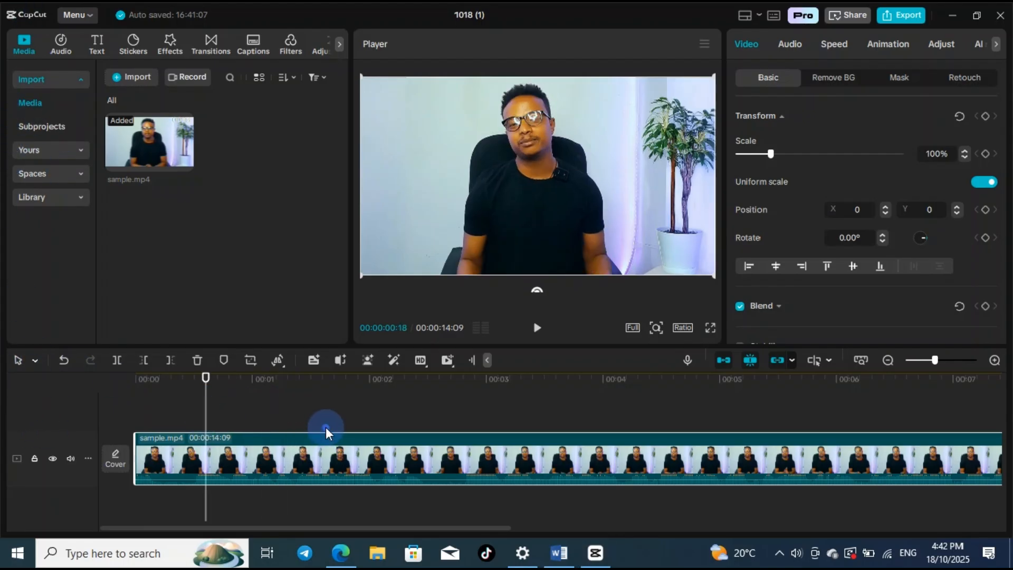
scroll(326, 428, "down", 1)
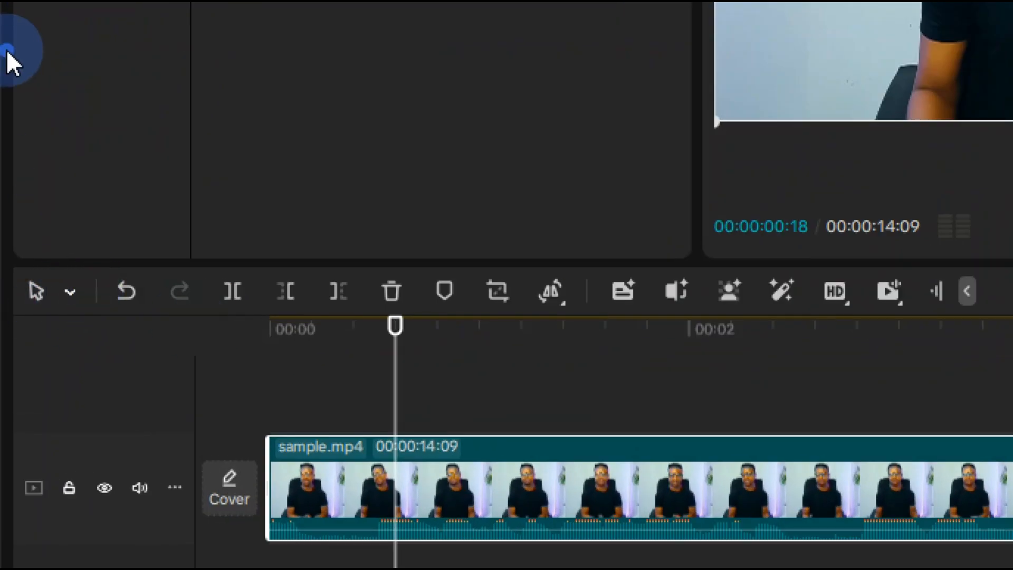
left_click(69, 292)
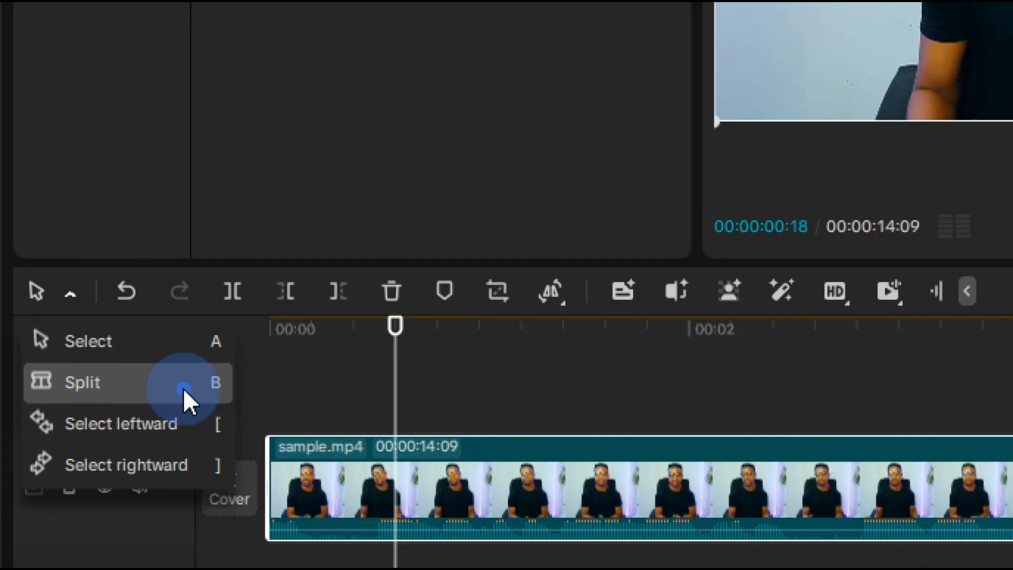
left_click(151, 344)
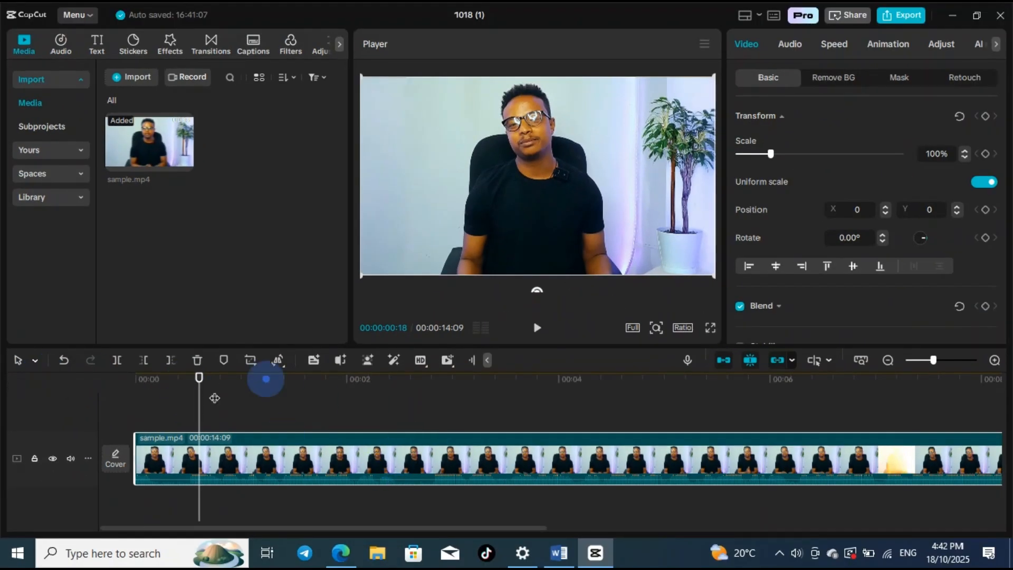
- Move the playhead to 00:00:01:27 and select the sample clip in the timeline
left_click_drag(200, 379, 337, 400)
left_click(336, 401)
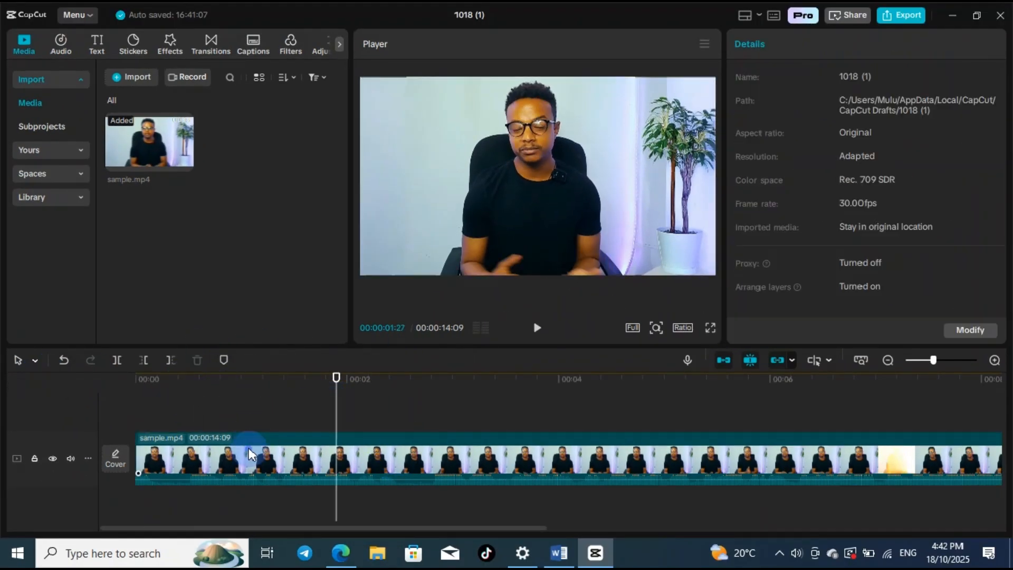
left_click(261, 474)
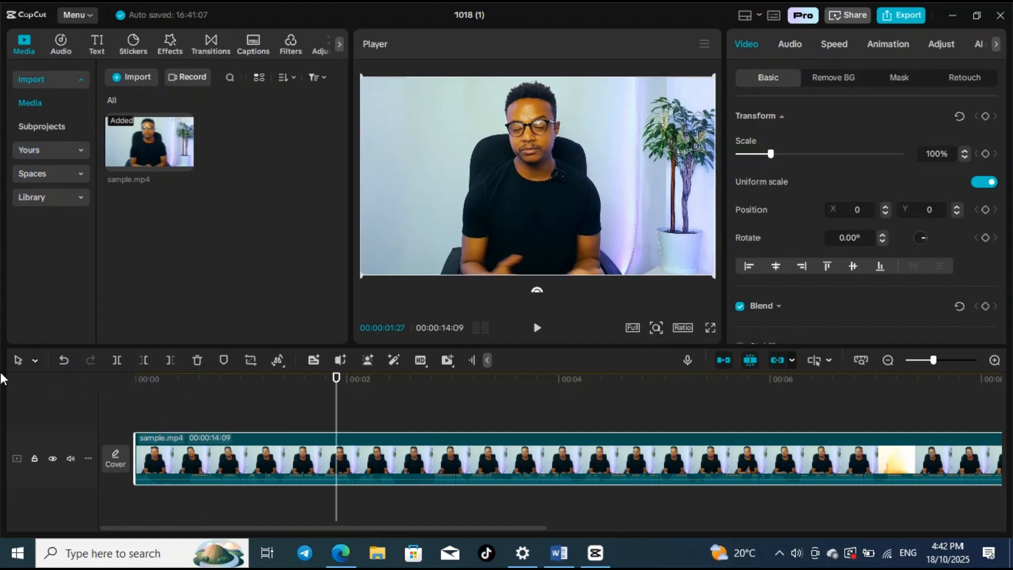
- Use the Split tool to cut the sample clip into three pieces, the first about 00:00:03:06 and the second about 00:00:02:08 long
left_click(38, 364)
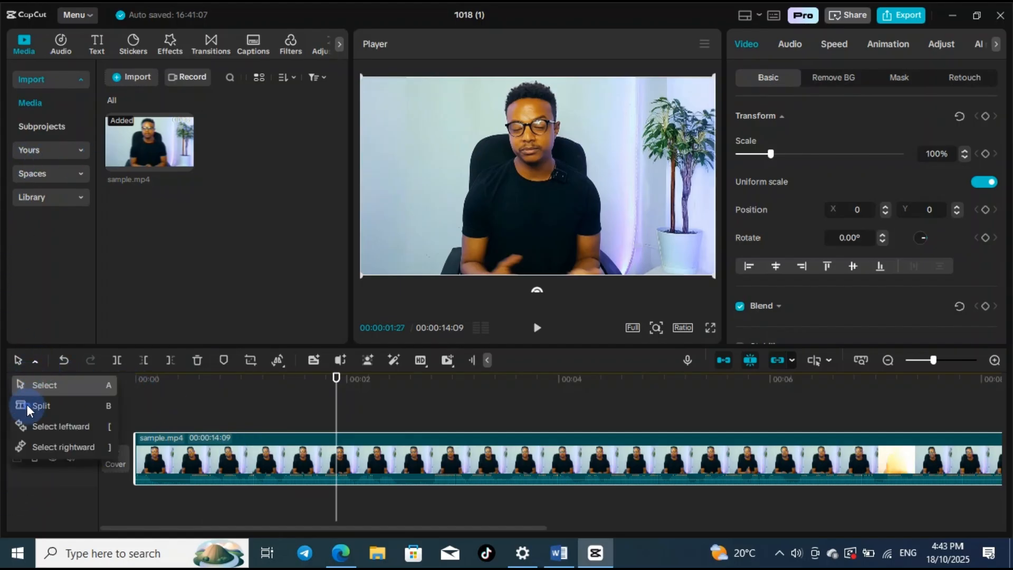
left_click(30, 407)
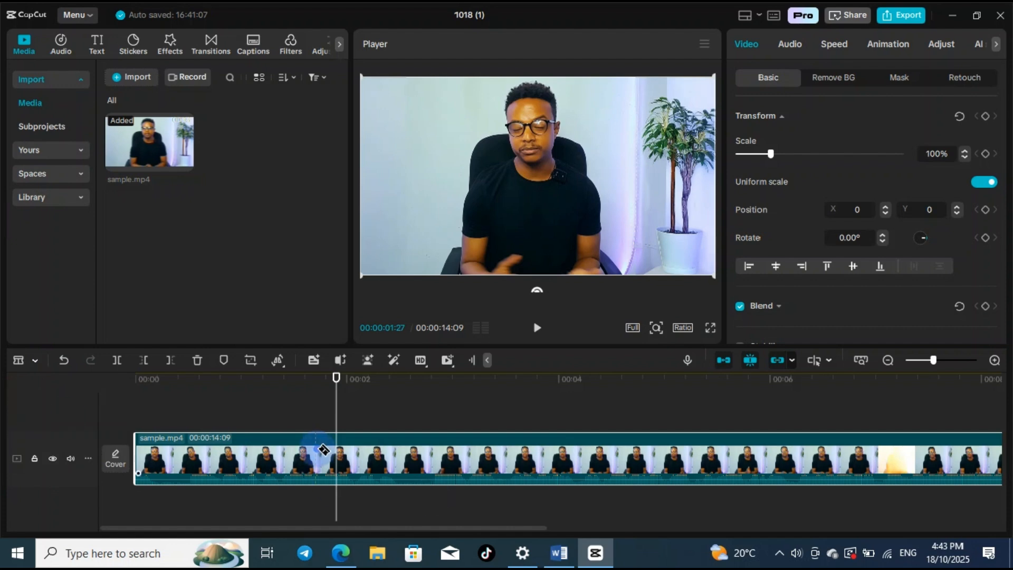
left_click(475, 451)
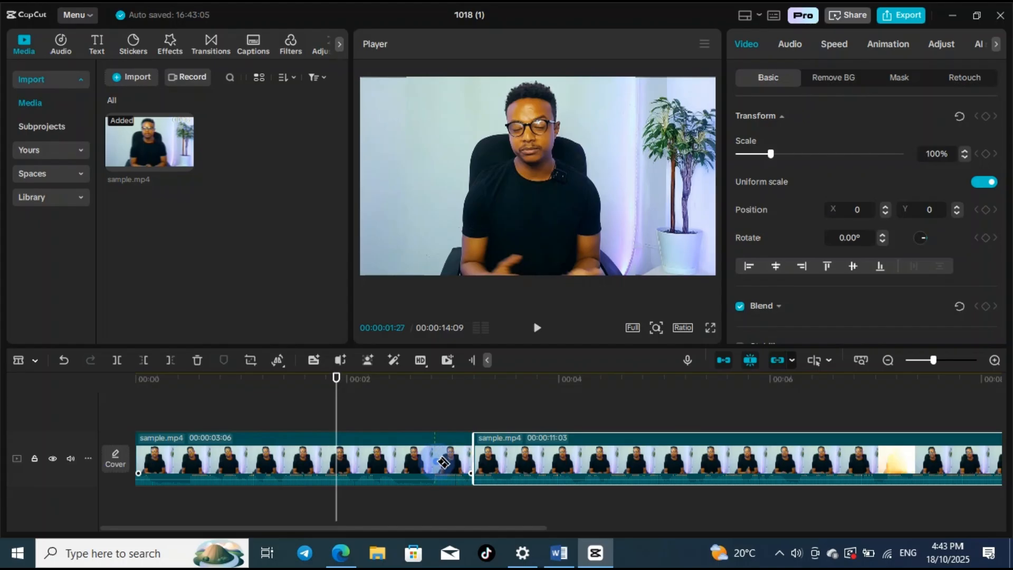
left_click(712, 452)
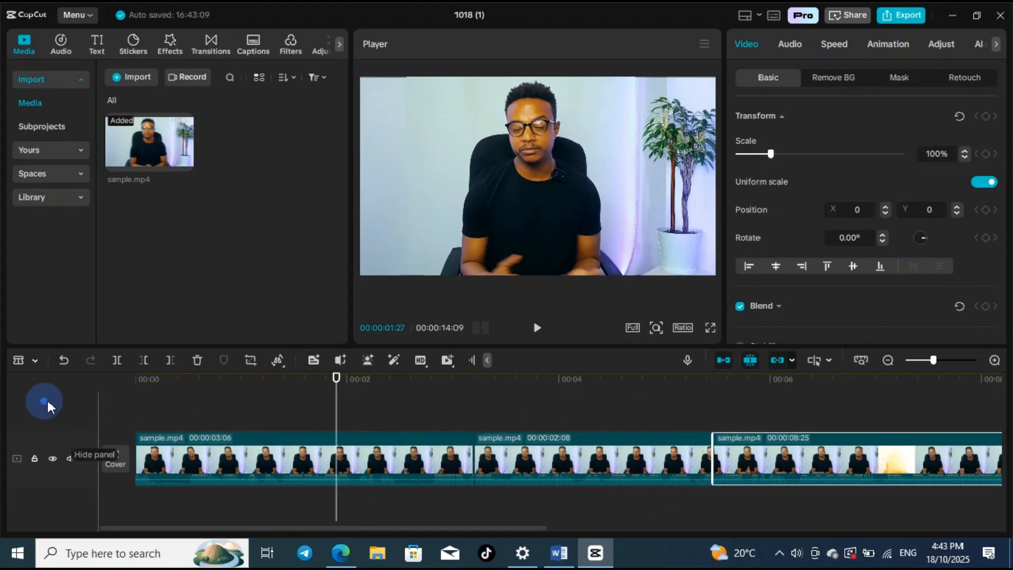
- Return to the Select tool and select the first, third and middle pieces of the split clip one after another
left_click(21, 360)
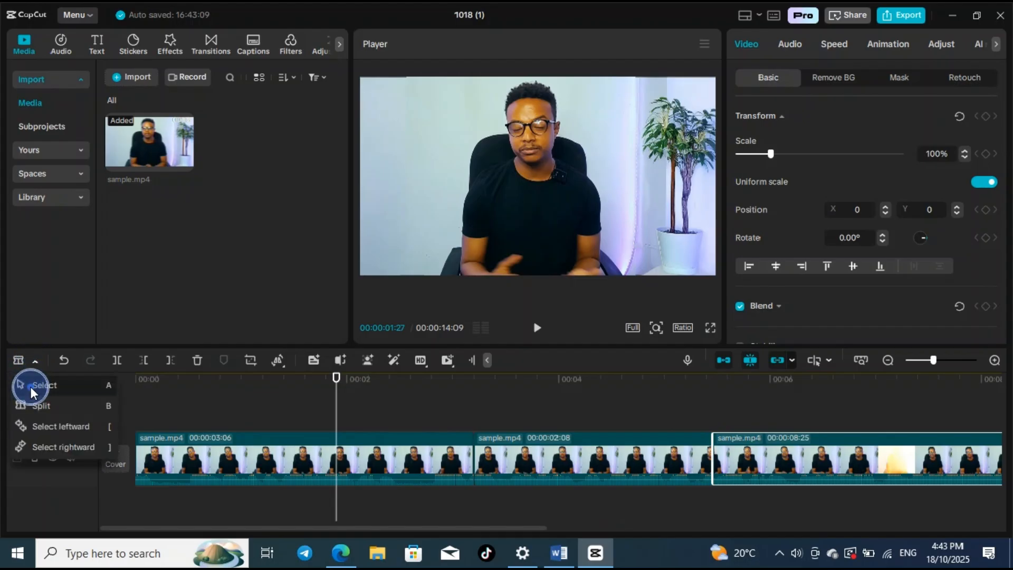
left_click(30, 388)
left_click(320, 462)
left_click(733, 463)
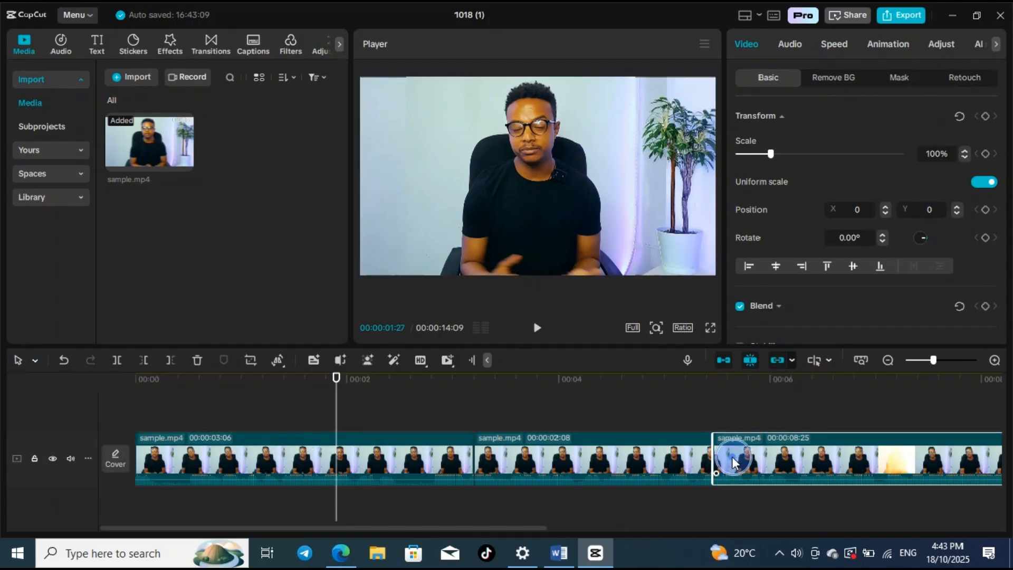
left_click(599, 463)
- Deselect the clip pieces and return the playhead to the start of the timeline at 00:00:00:00
left_click(594, 381)
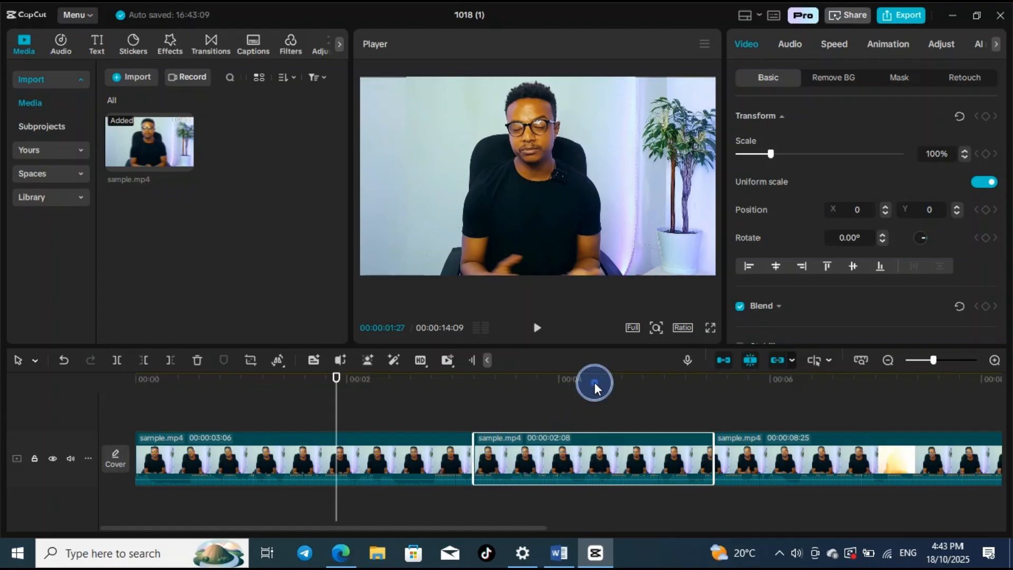
left_click(751, 378)
left_click(358, 409)
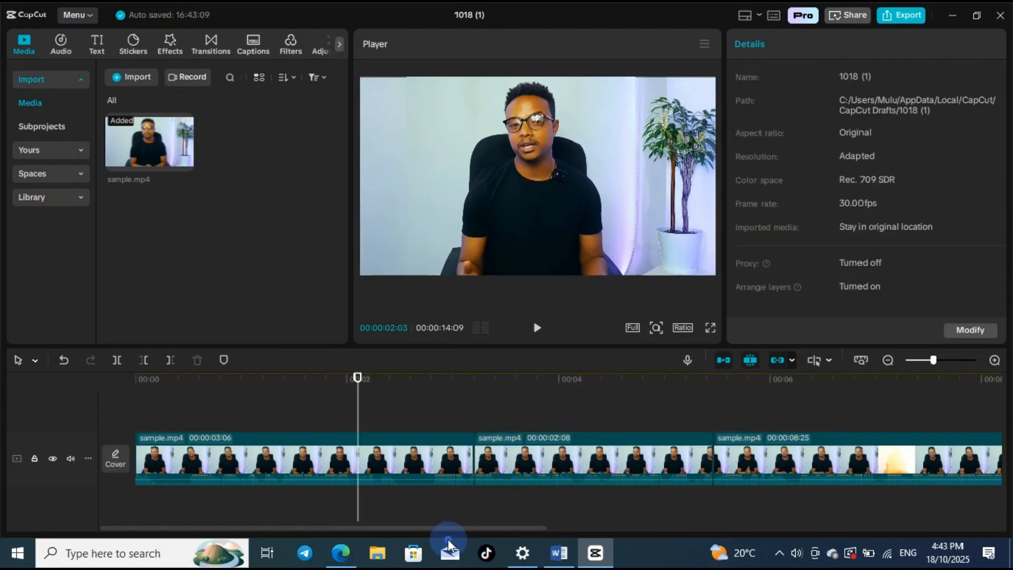
left_click_drag(358, 378, 83, 362)
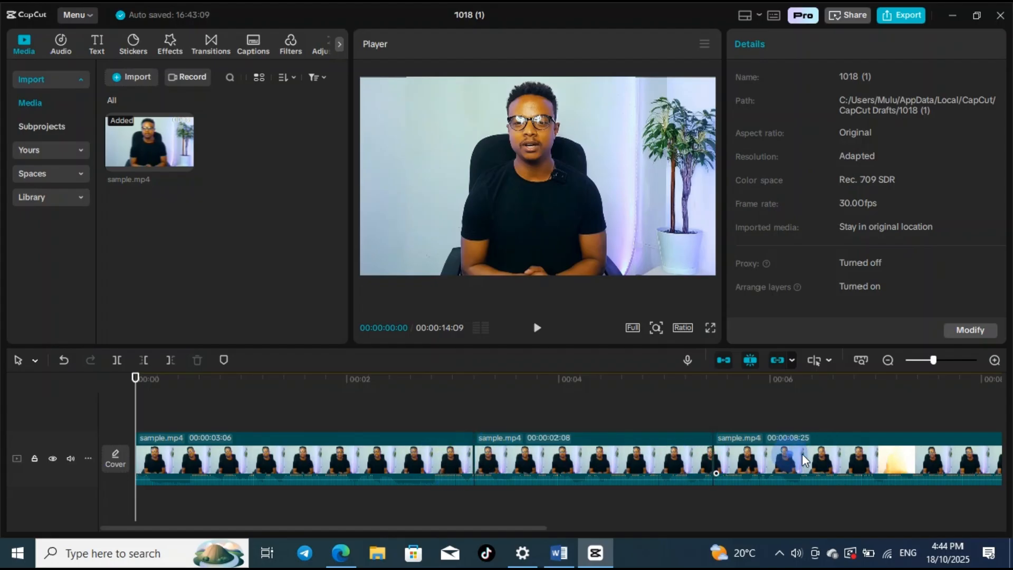
- Undo both splits of the sample clip and redo the first one
left_click(64, 361)
left_click(64, 361)
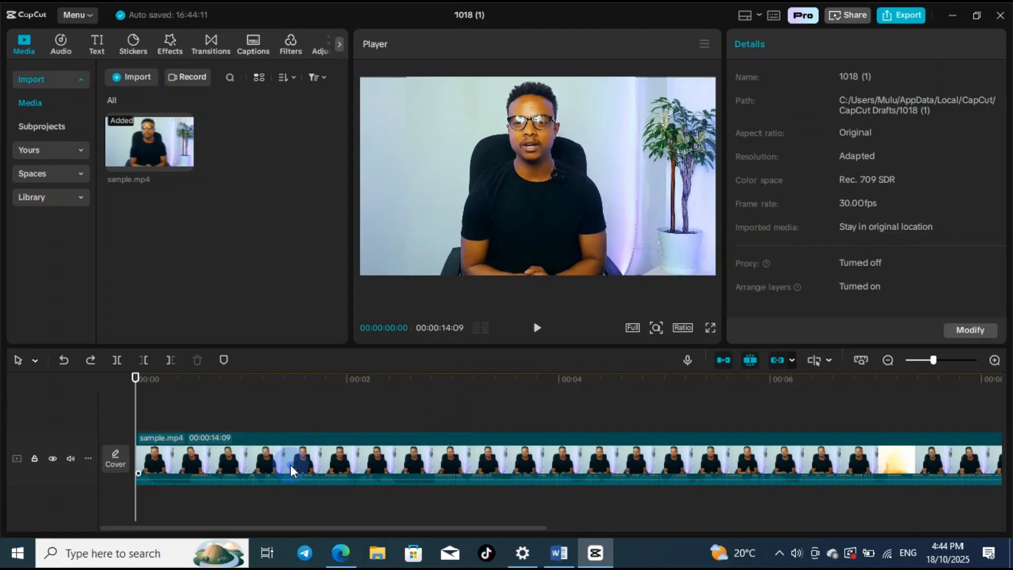
left_click(90, 360)
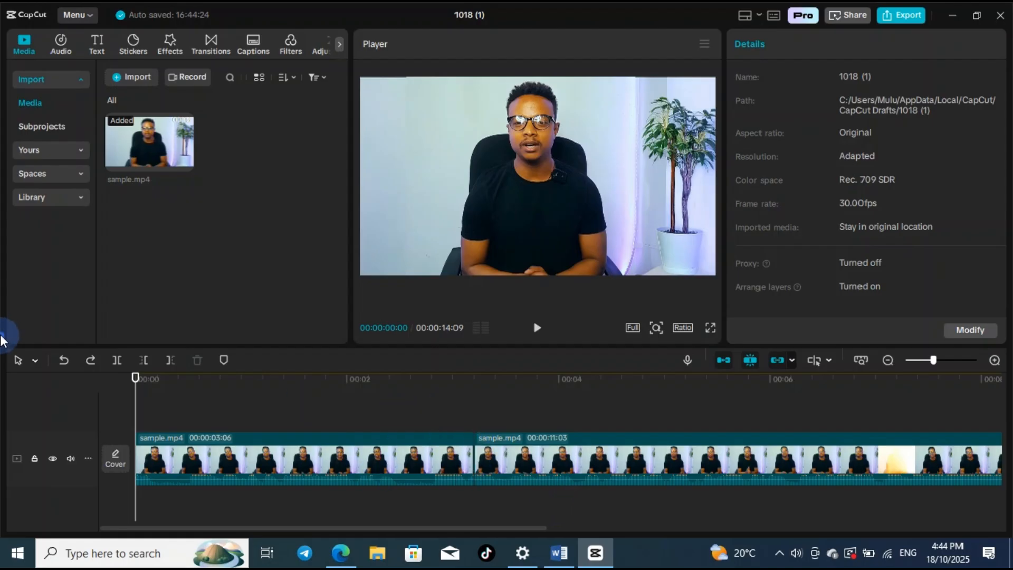
- Undo the remaining split of the sample clip and split it again at 00:00:02:25
left_click(65, 360)
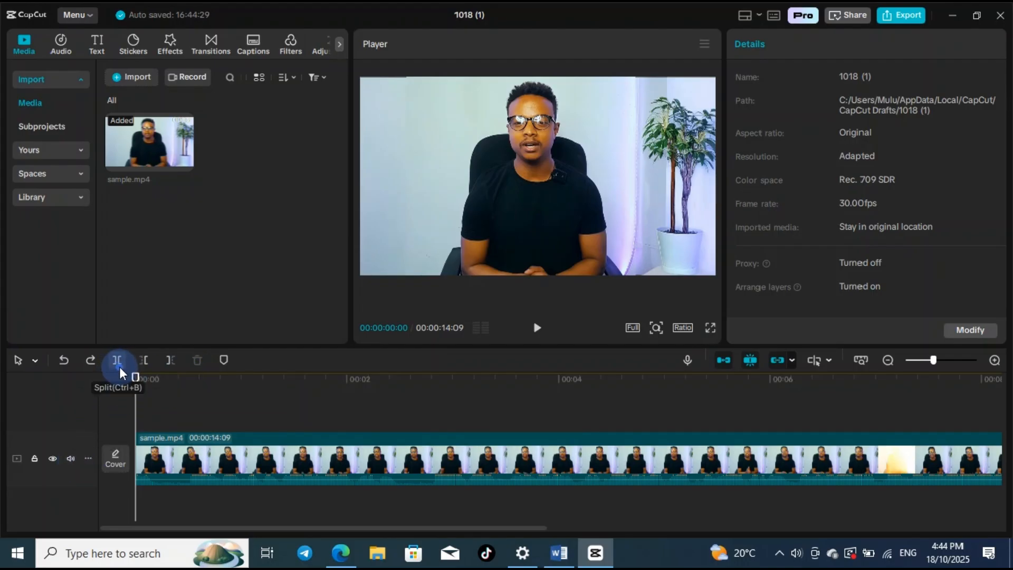
left_click_drag(136, 377, 435, 390)
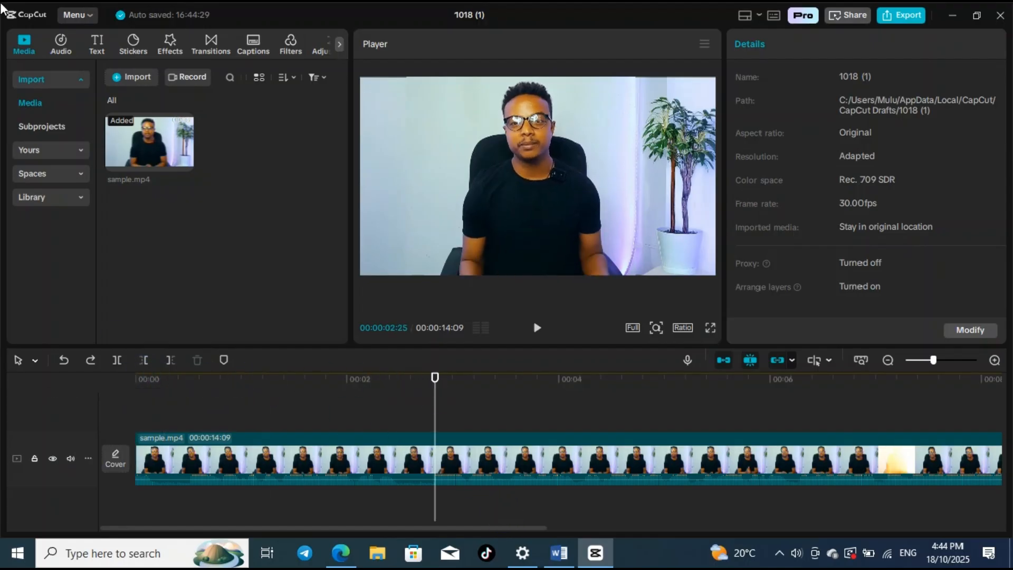
left_click(210, 328)
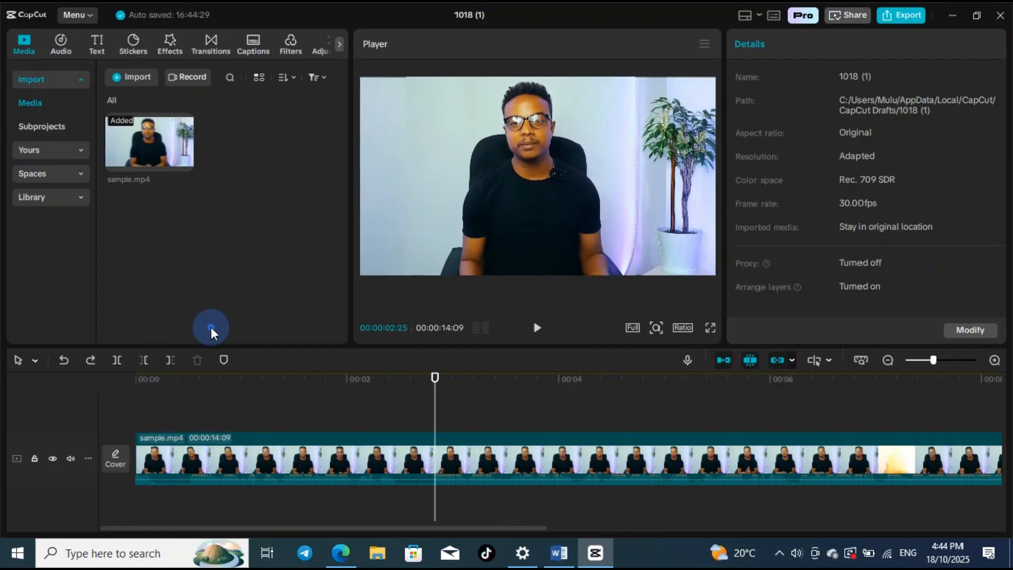
left_click(117, 360)
left_click(441, 377)
left_click(562, 391)
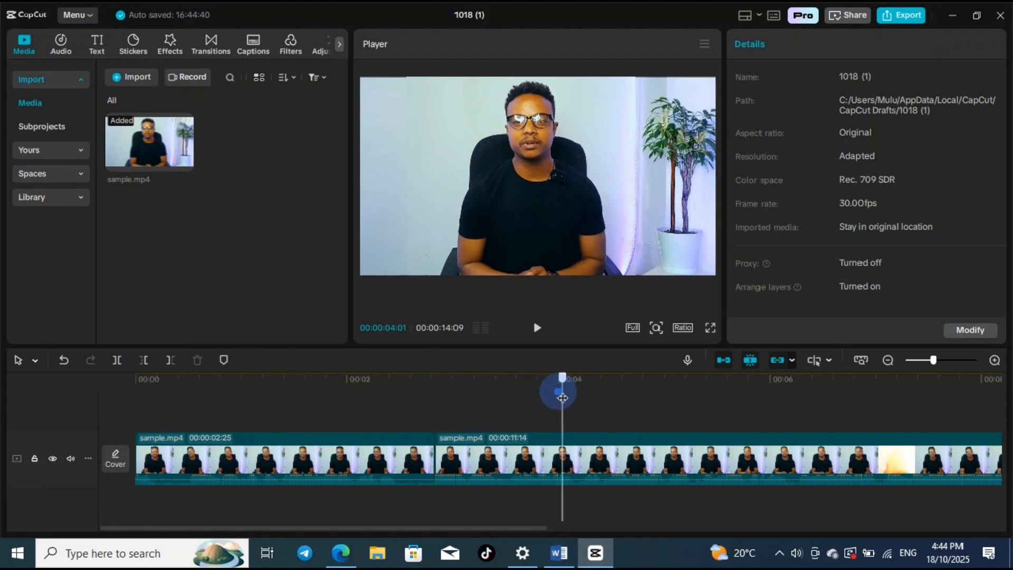
- Select the first piece of the sample clip and undo the split at 00:00:02:25
left_click(393, 478)
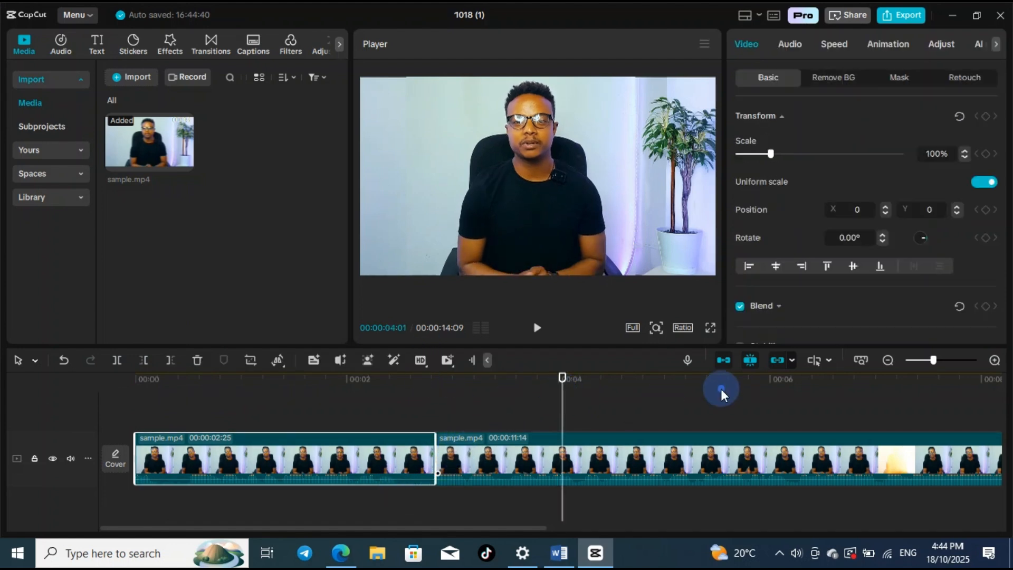
left_click_drag(566, 390, 393, 404)
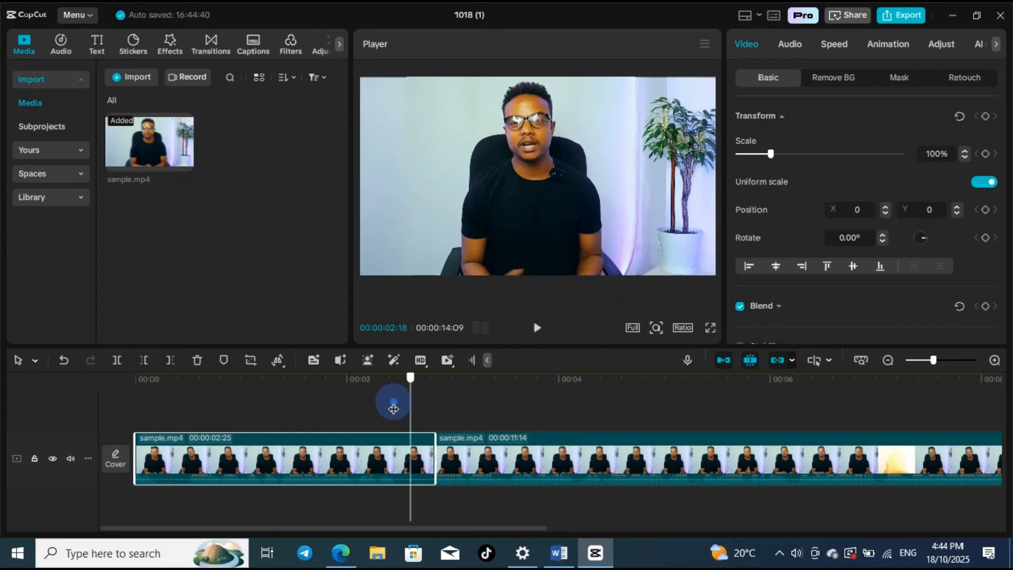
key("ctrl+z")
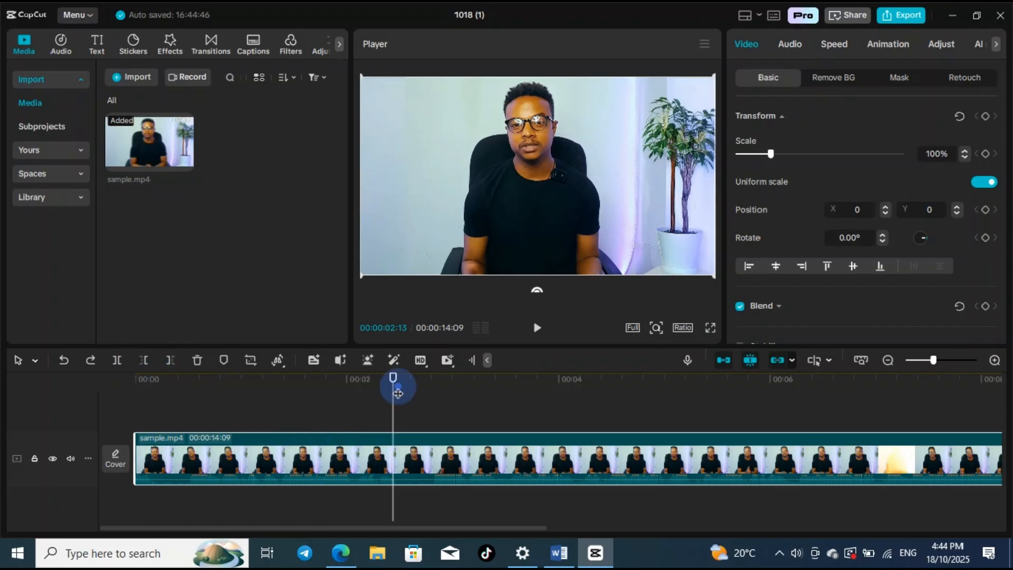
- Try Delete left on the sample clip at 00:00:02:21 and undo the trim
left_click_drag(393, 379, 424, 394)
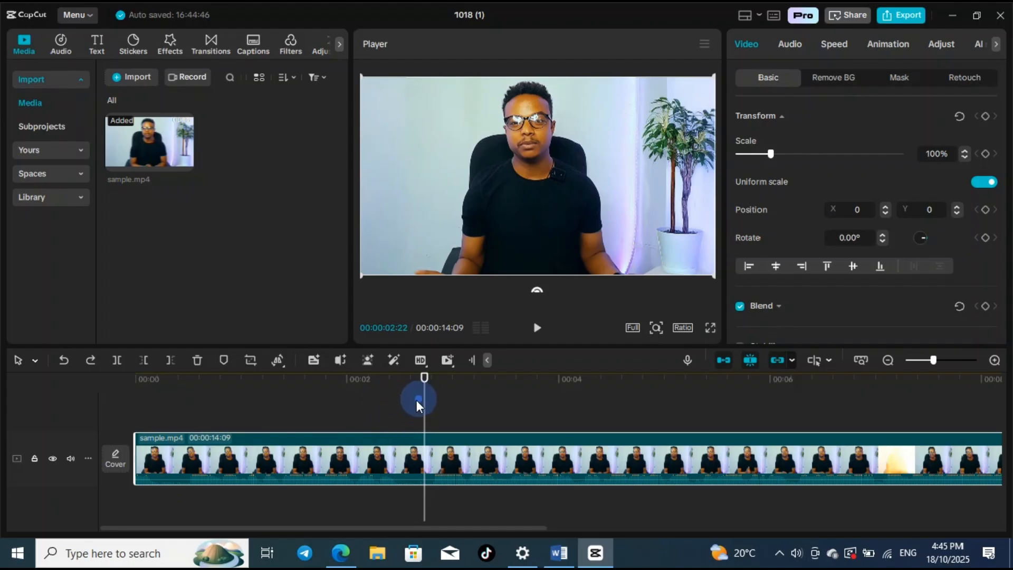
left_click_drag(430, 380, 420, 384)
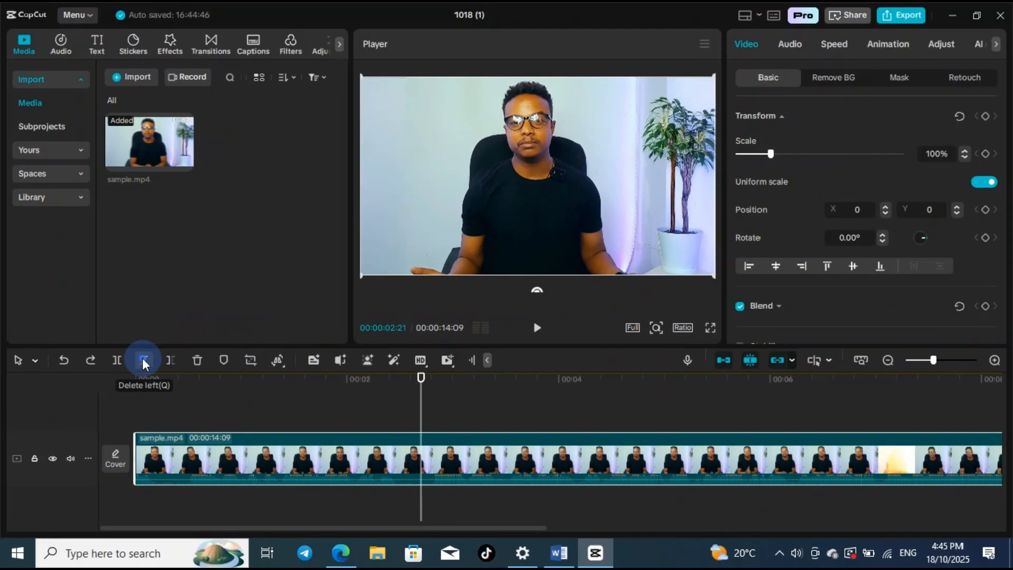
left_click(142, 358)
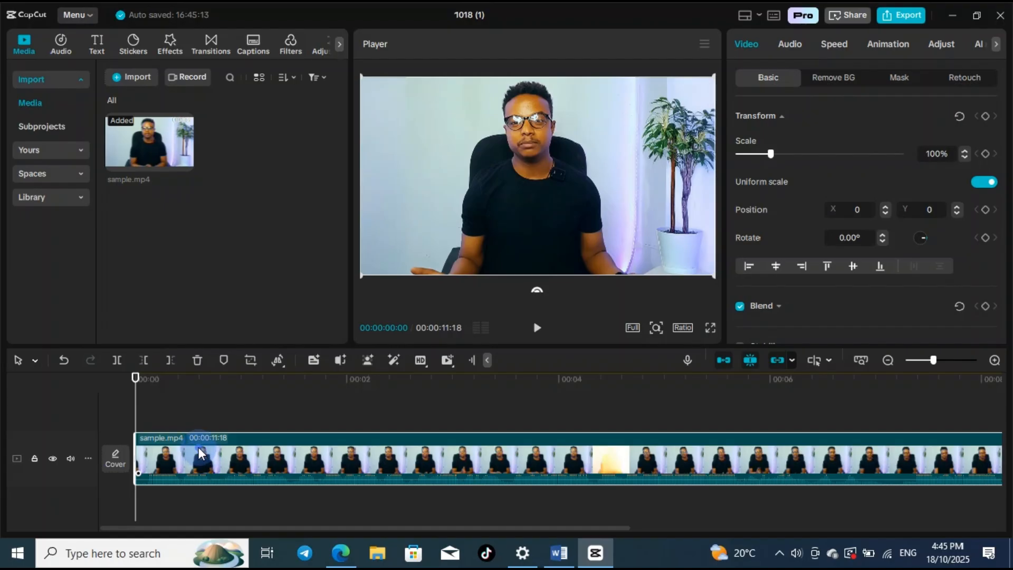
key("ctrl+z")
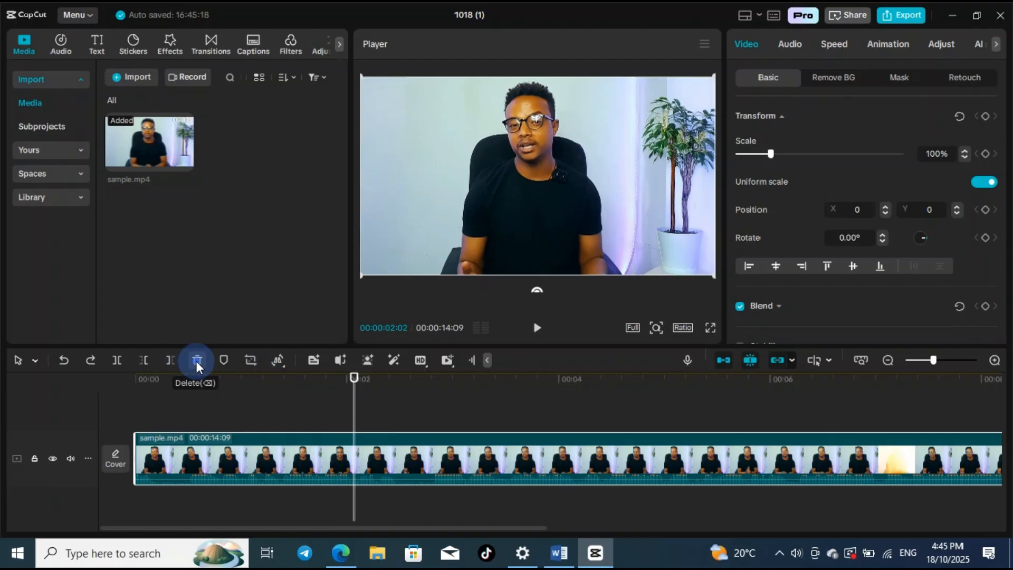
- Delete the whole sample clip from the timeline and undo the deletion
left_click(196, 361)
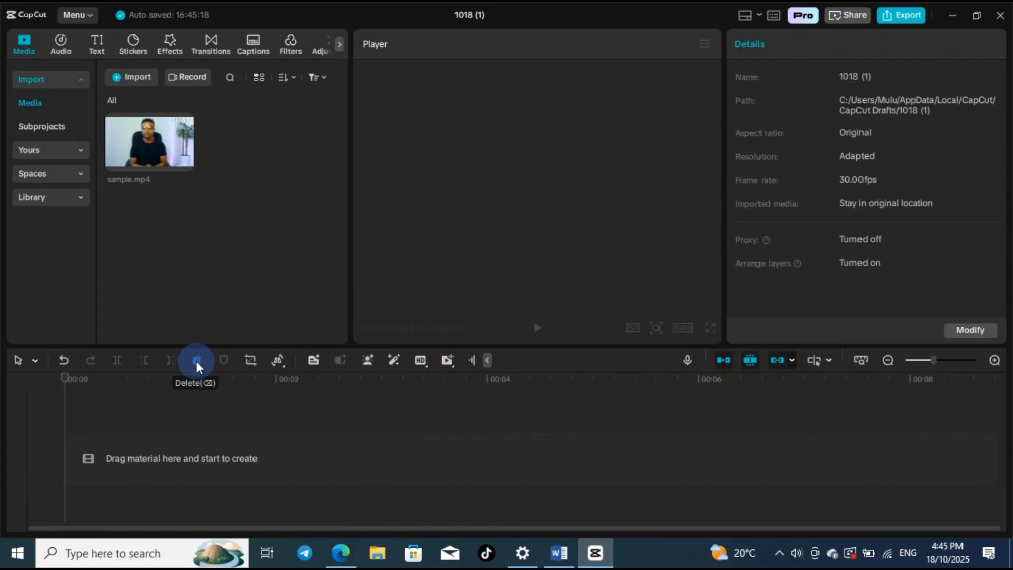
key("ctrl+z")
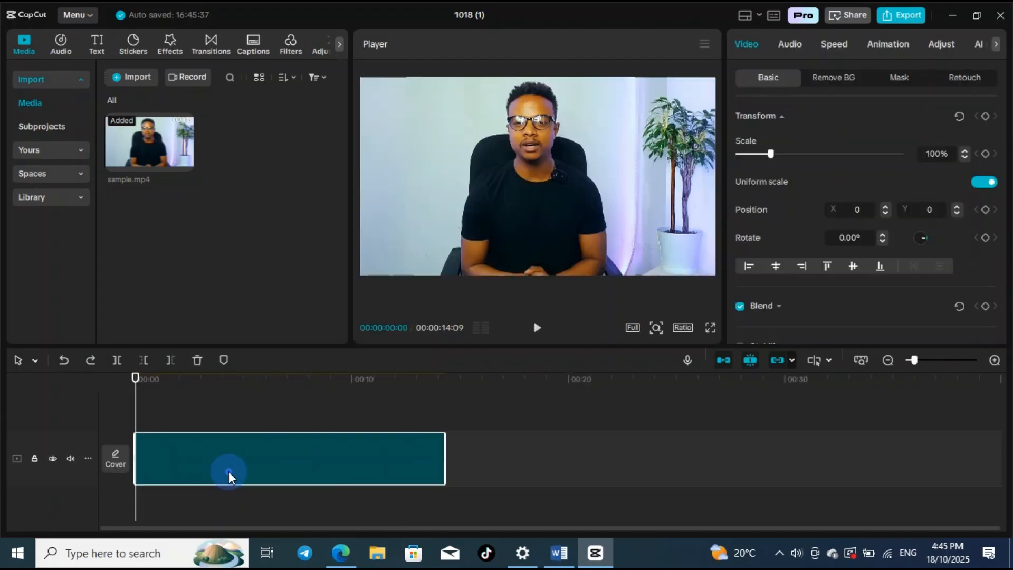
scroll(421, 434, "up", 5)
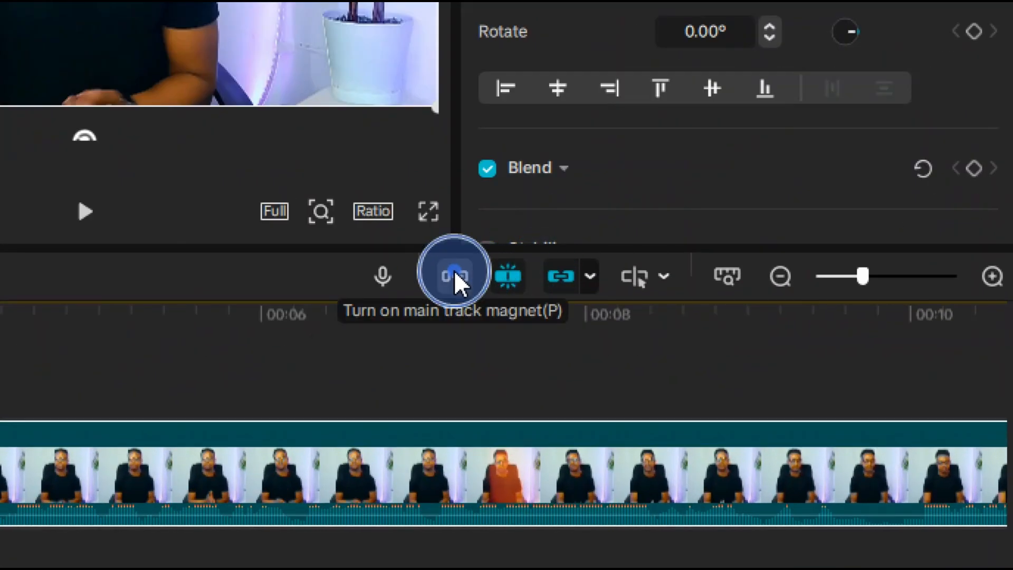
- Turn on the main track magnet and split the sample clip at 00:00:01:29 and 00:00:03:25
left_click(455, 272)
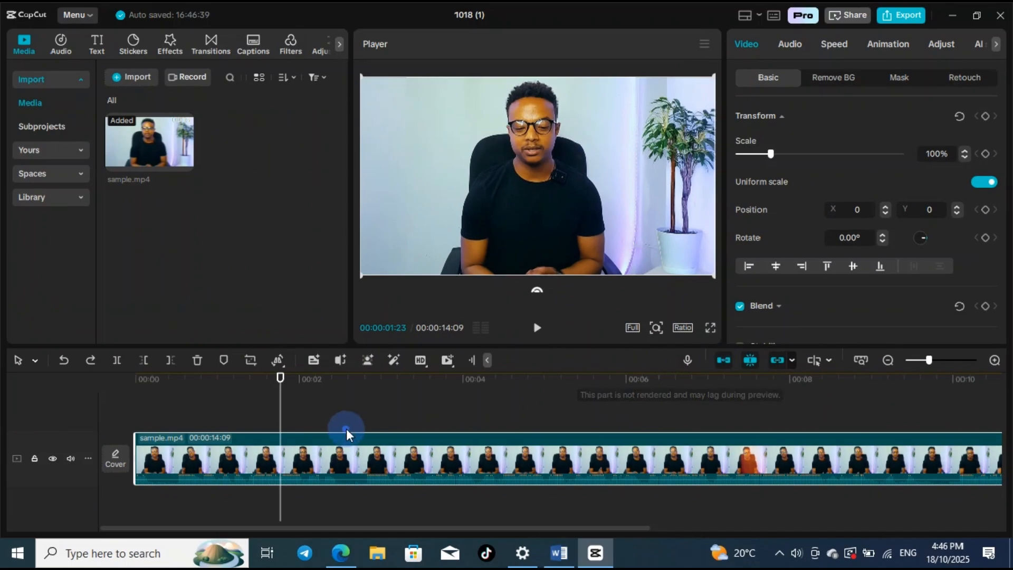
left_click_drag(280, 378, 296, 378)
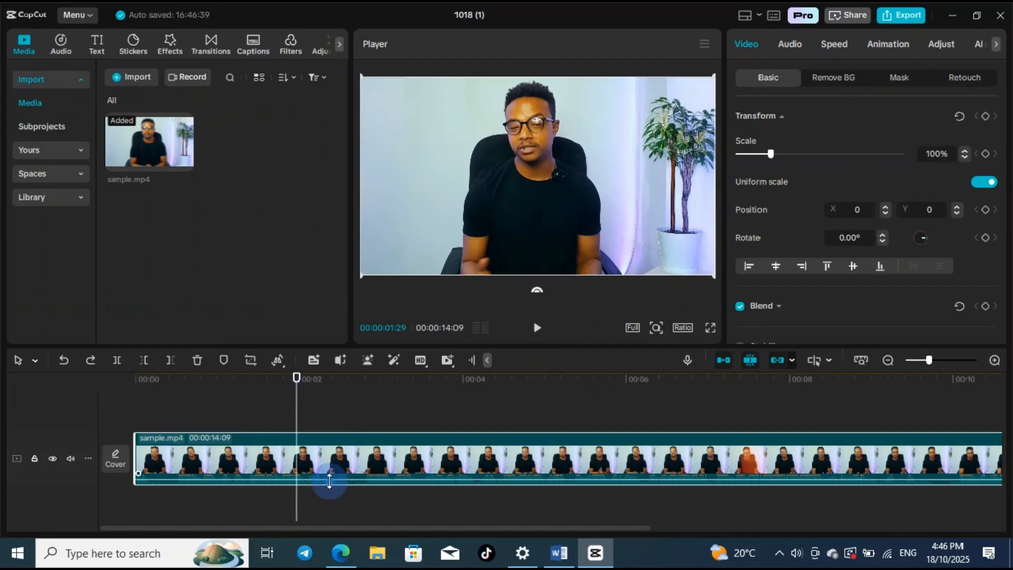
left_click(116, 365)
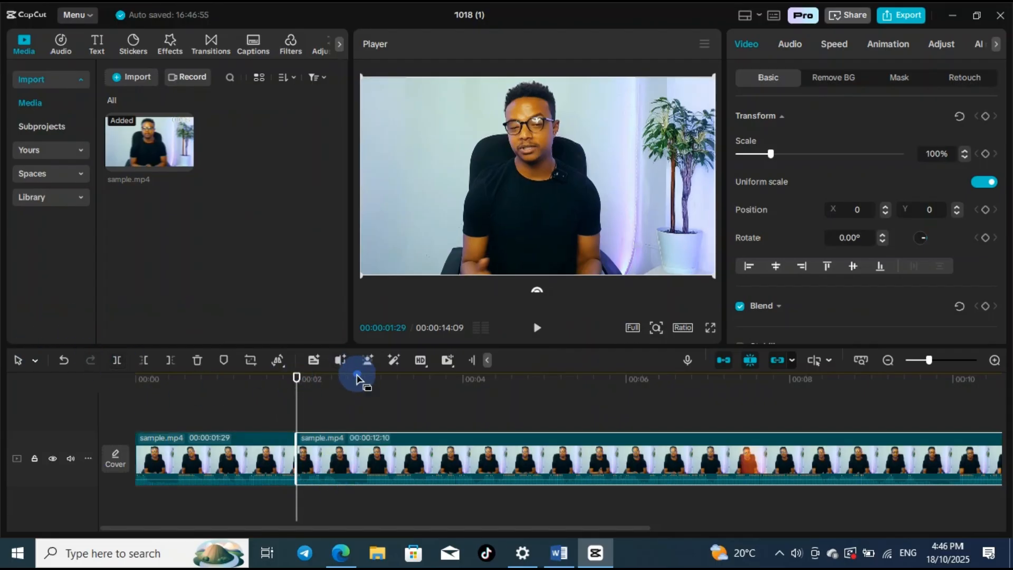
left_click_drag(300, 379, 448, 398)
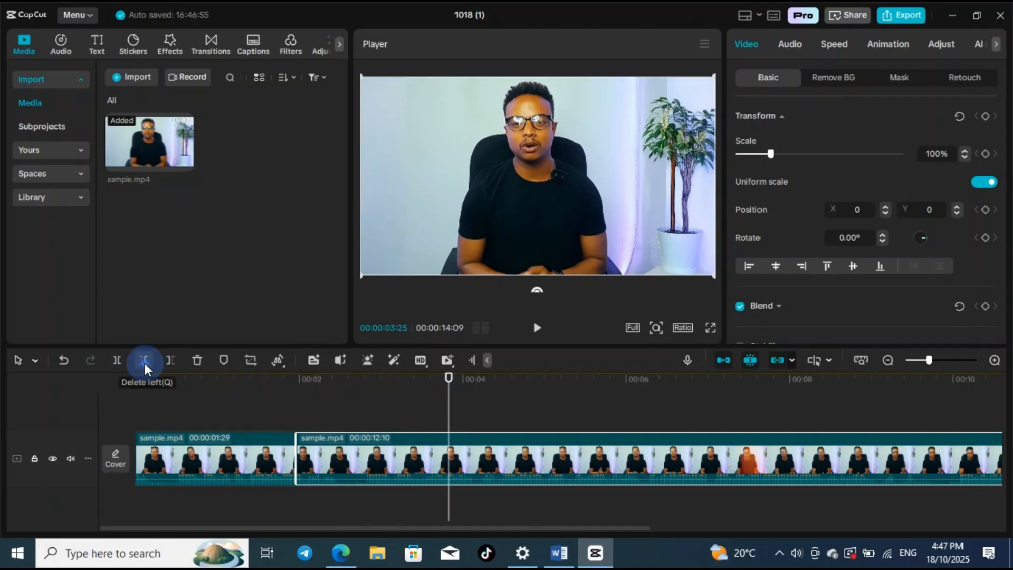
left_click(115, 363)
- Move the middle piece of the sample clip to a new track above the main track and delete it
left_click(374, 451)
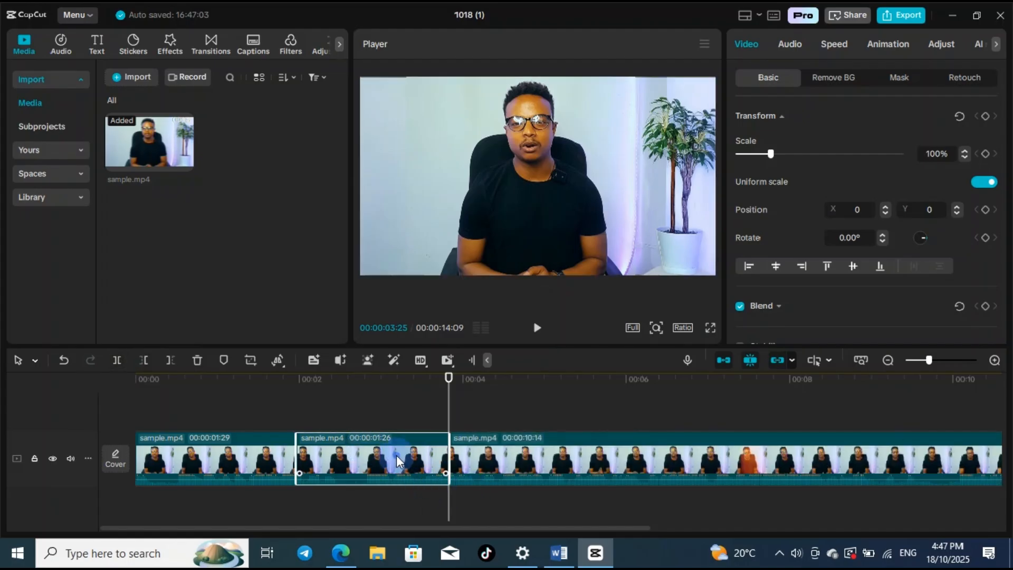
left_click_drag(396, 455, 457, 421)
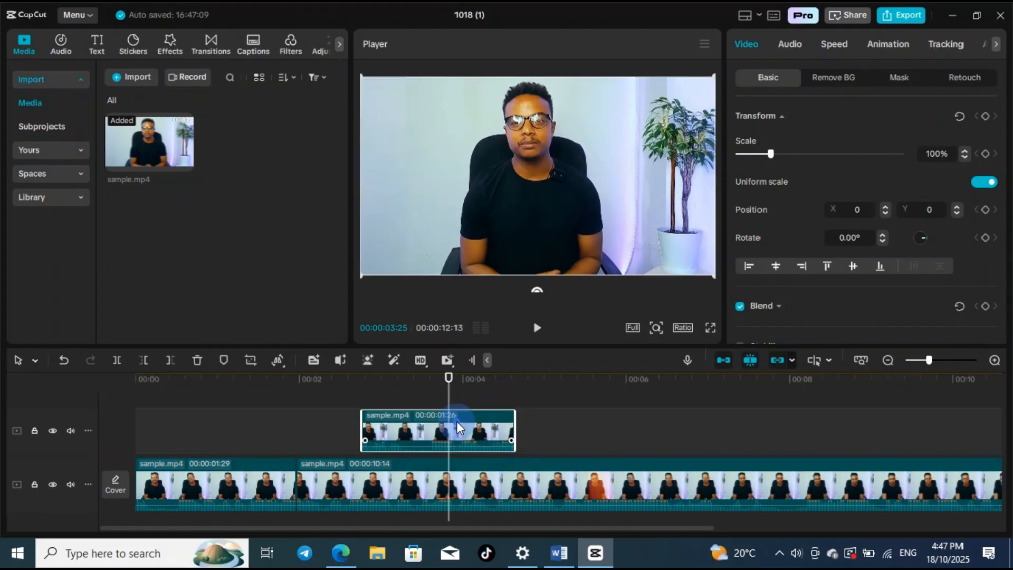
key("Delete")
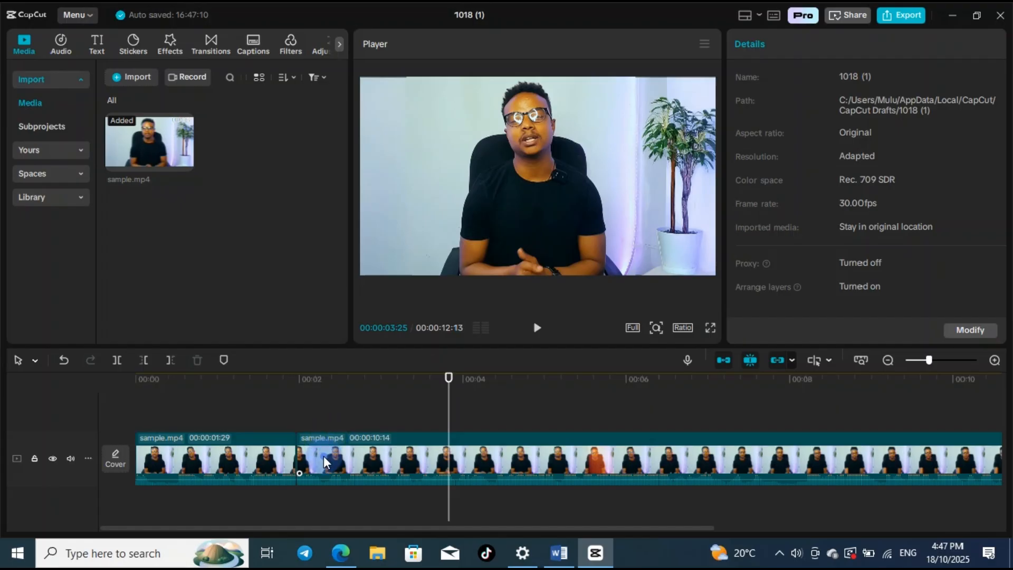
- Undo the middle piece's deletion and move, together with both splits of the sample clip
key("ctrl+z")
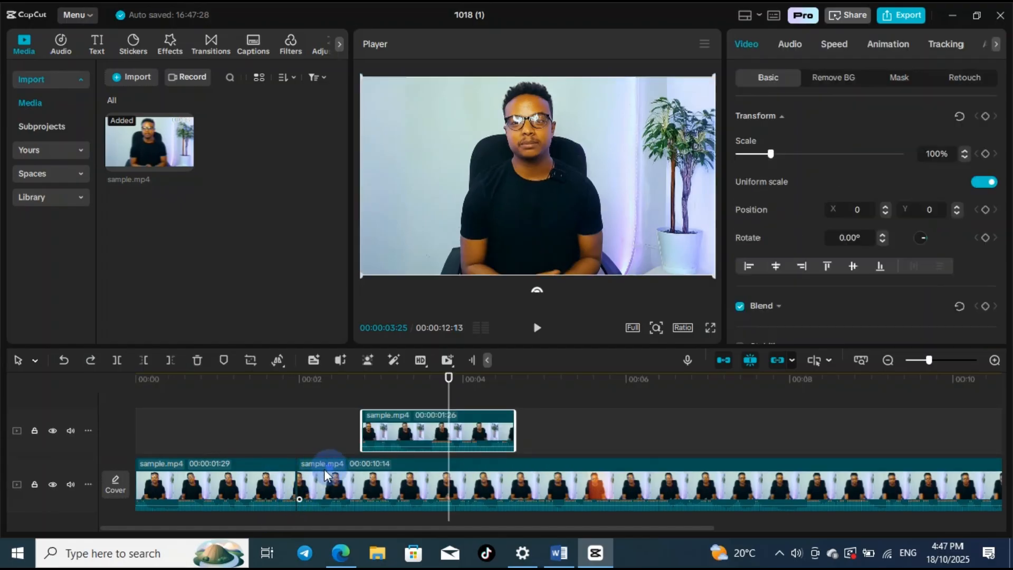
key("ctrl+z")
key("ctrl+z")
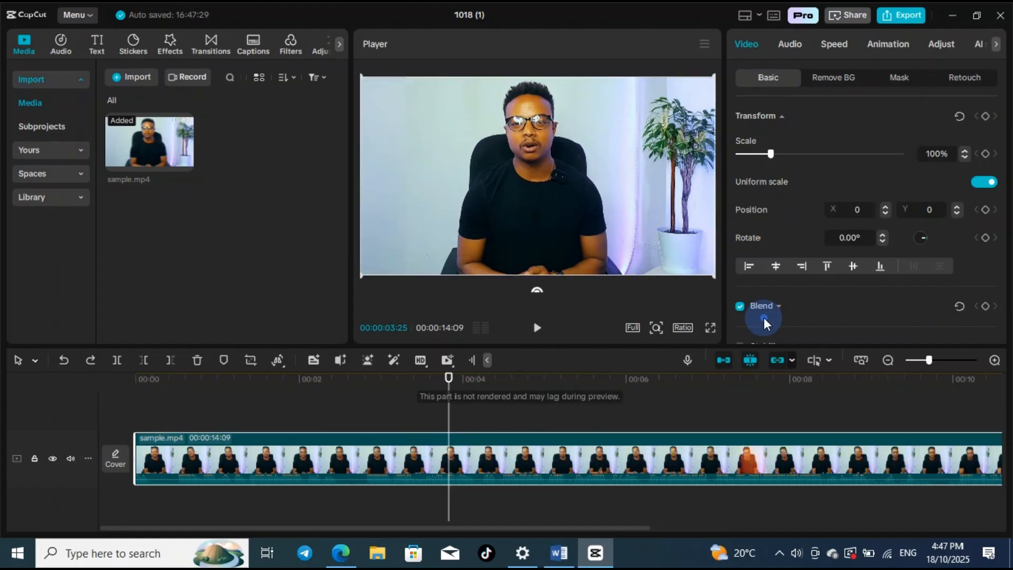
- With the main track magnet turned off, cut out and delete the part of the sample clip between 00:00:02:11 and 00:00:03:25
left_click(721, 360)
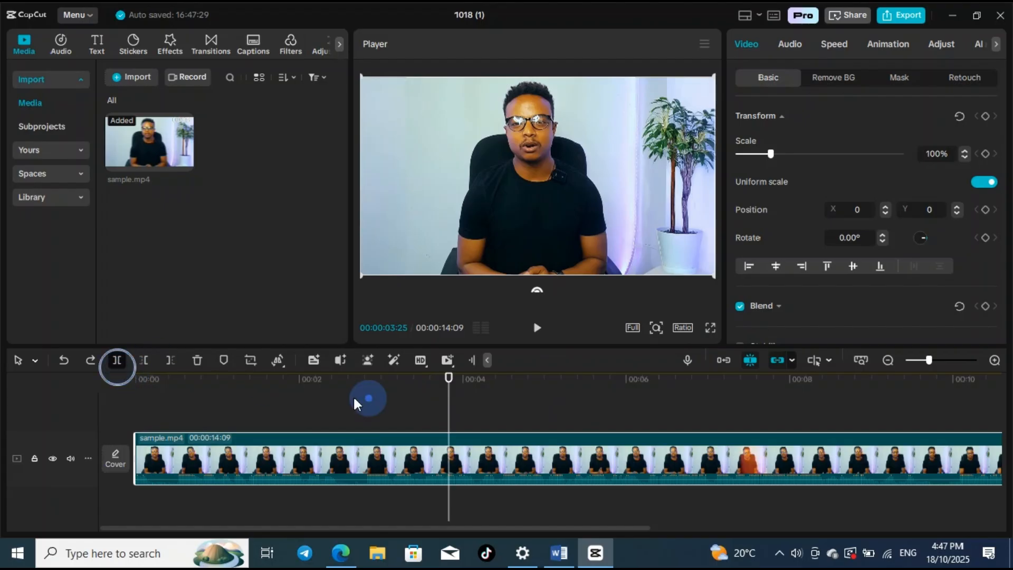
left_click(330, 393)
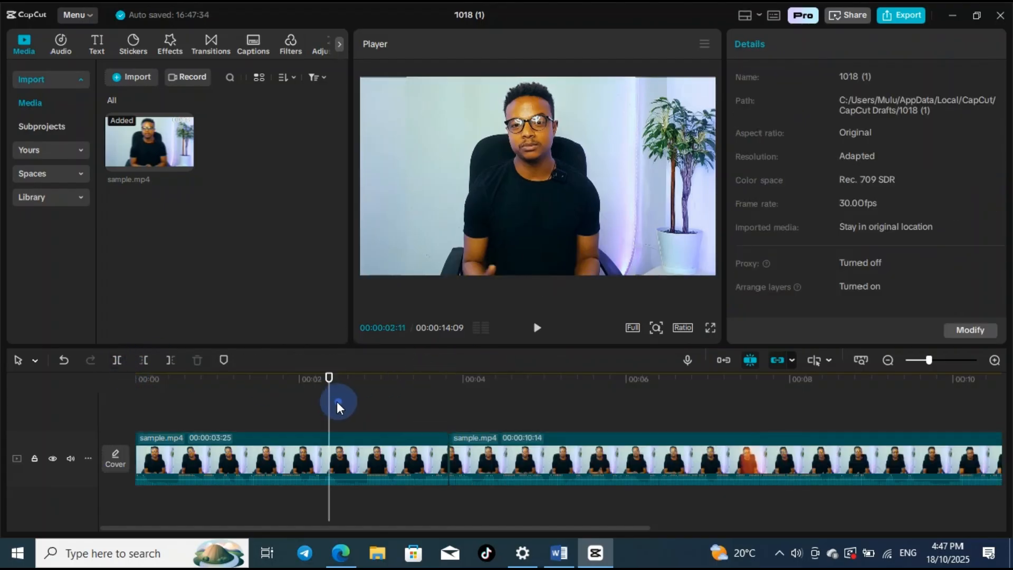
left_click(119, 360)
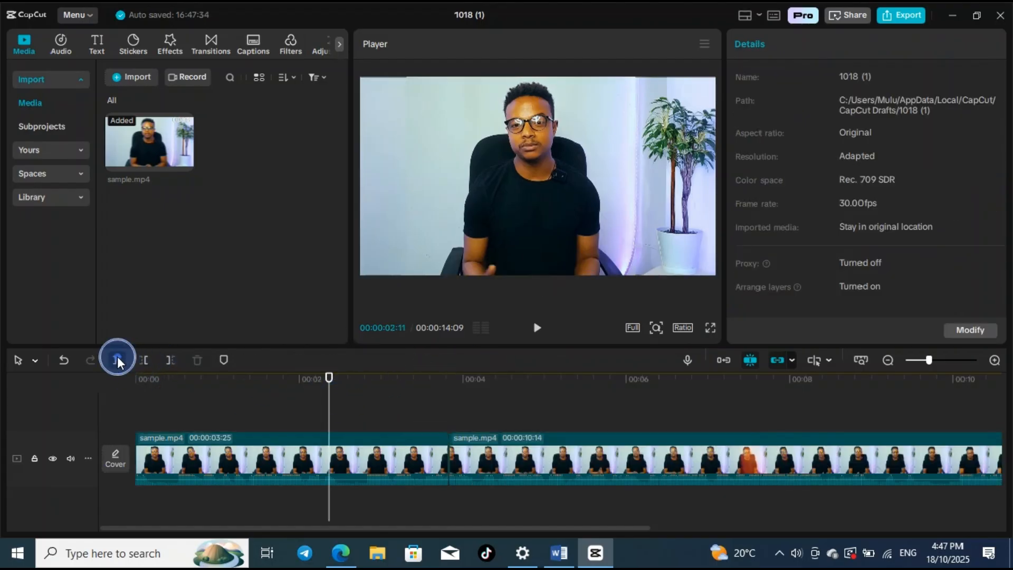
left_click(371, 464)
key("Delete")
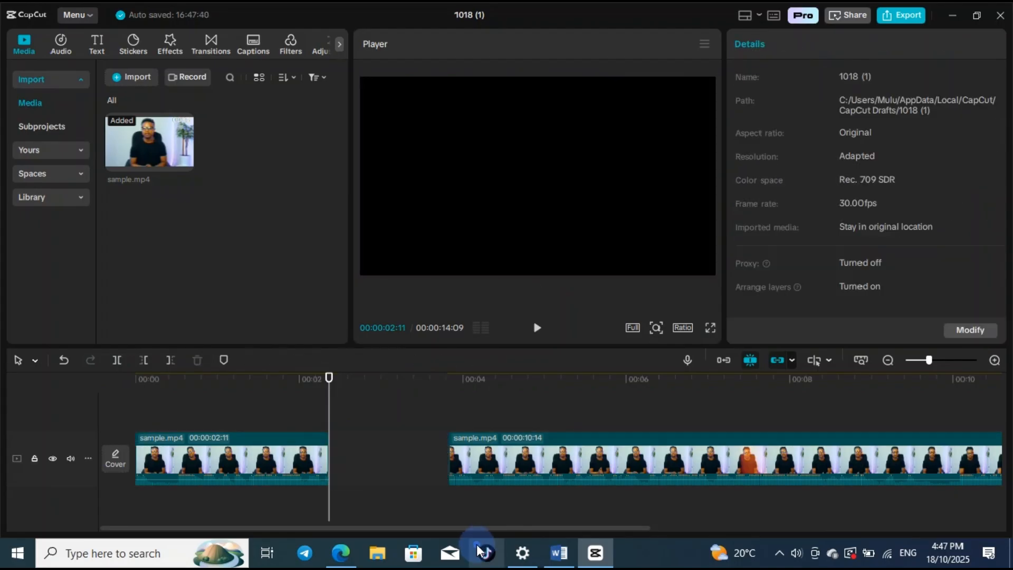
- Undo the deletion and the splits of the sample clip, and turn the main track magnet back on
mouse_move(340, 553)
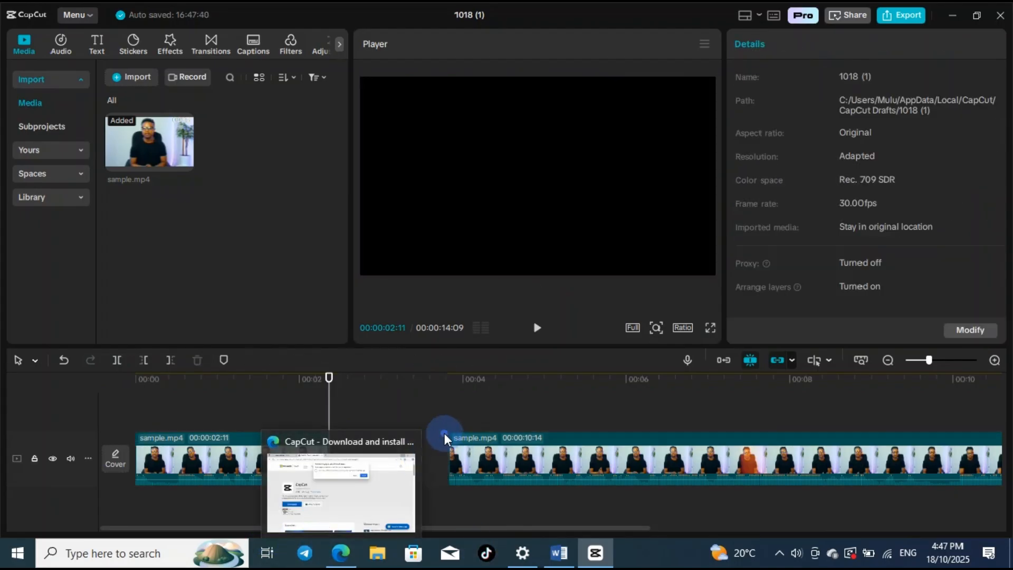
left_click(436, 412)
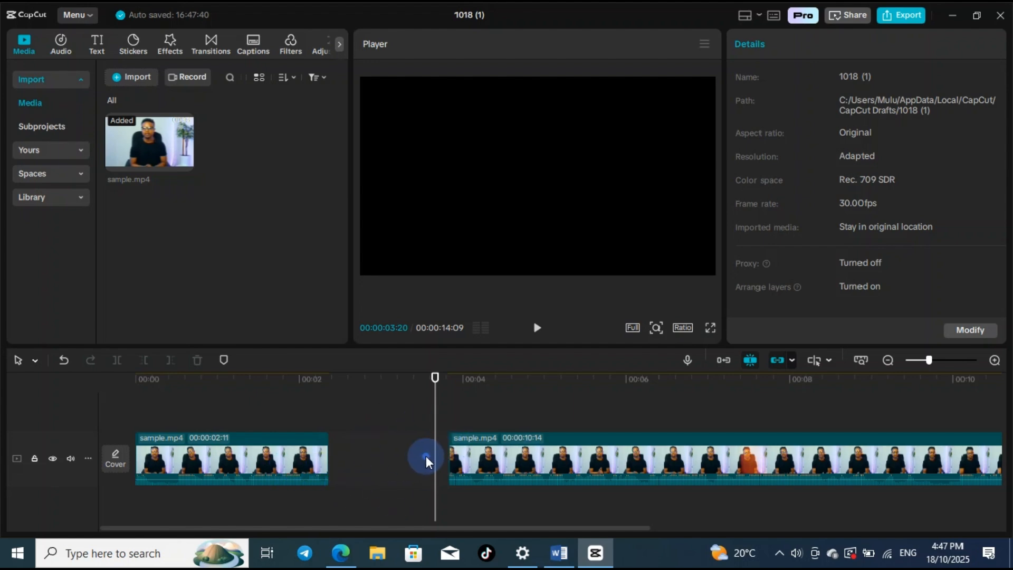
key("ctrl+z")
key("ctrl+z")
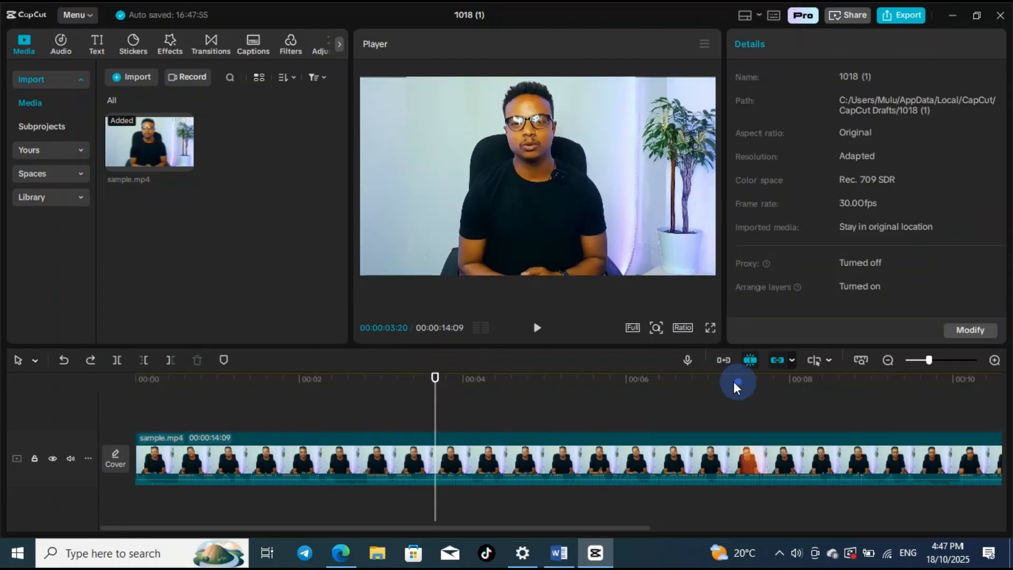
left_click(727, 362)
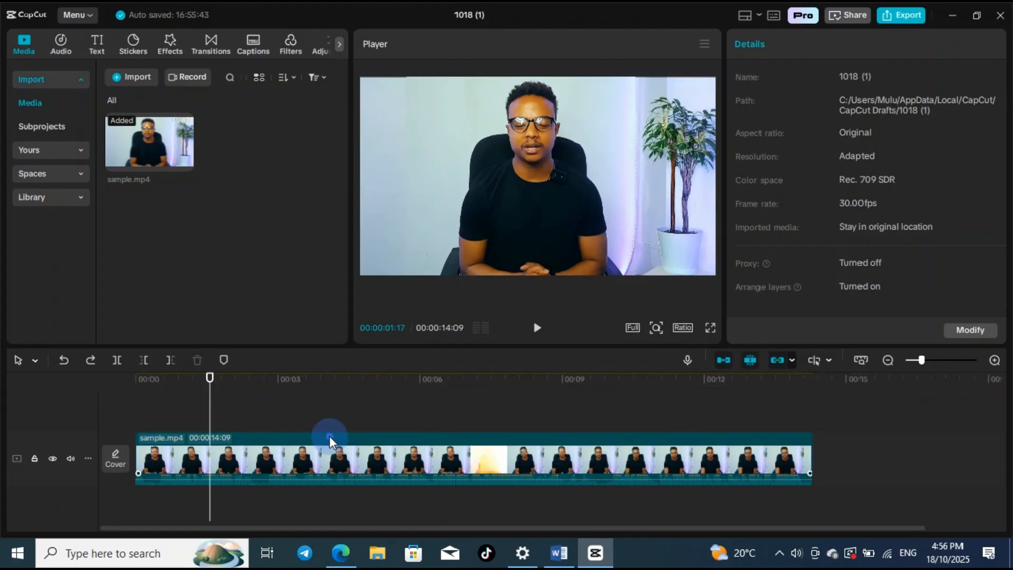
- Split the sample clip at 00:00:02:18 and move the playhead to about 00:00:03:17
scroll(448, 442, "up", 1)
left_click(434, 412)
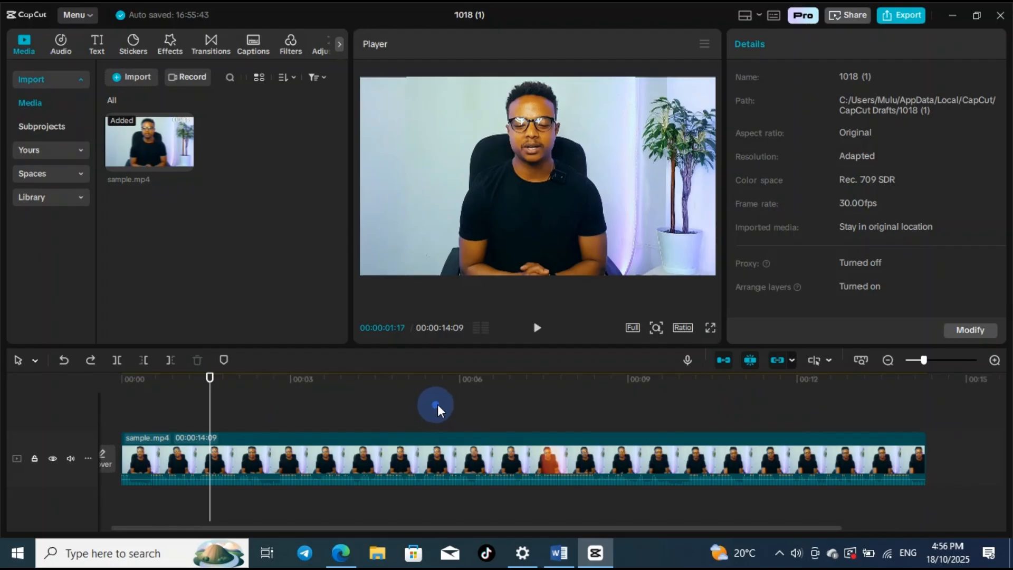
left_click_drag(211, 376, 269, 391)
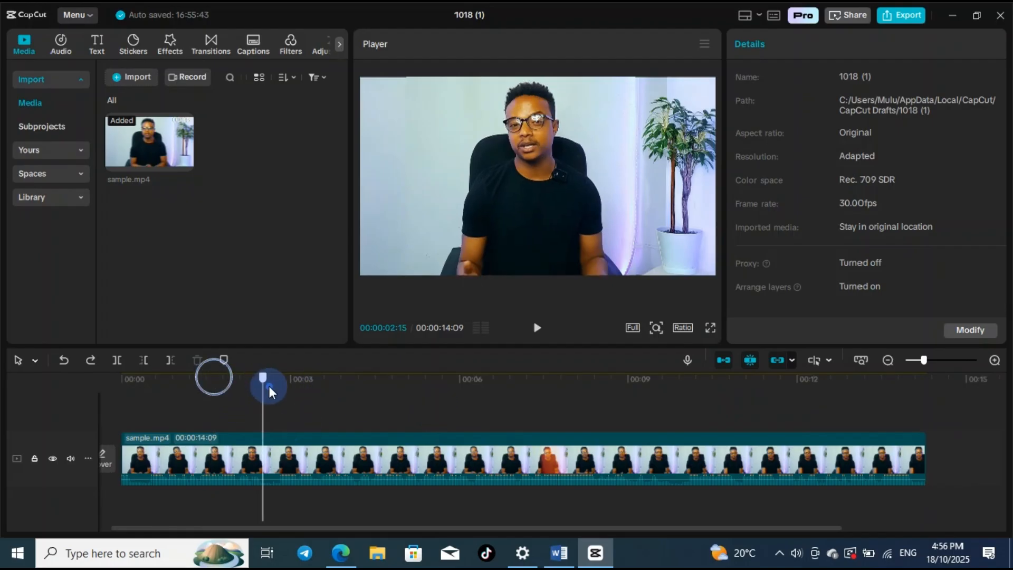
left_click(295, 464)
left_click(222, 370)
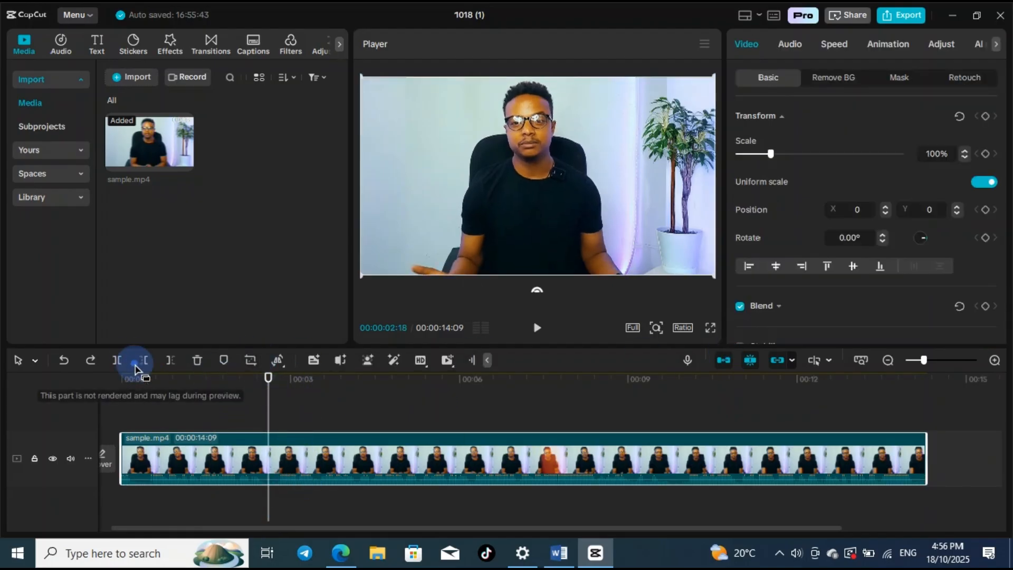
left_click(117, 360)
left_click(326, 389)
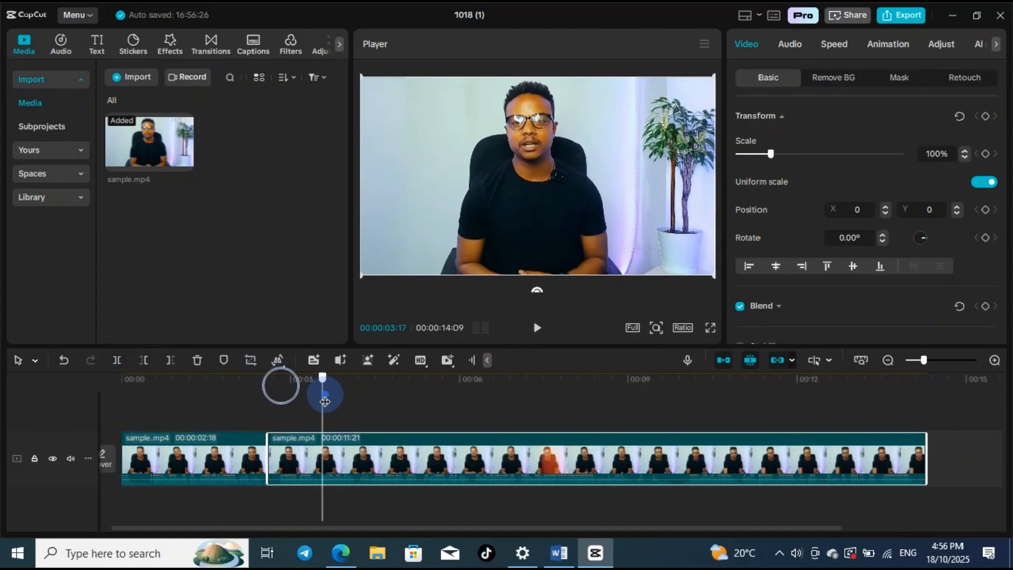
- With the main track magnet turned off, trim the second piece's start to 00:00:03:20 and move it against the first piece
left_click(727, 361)
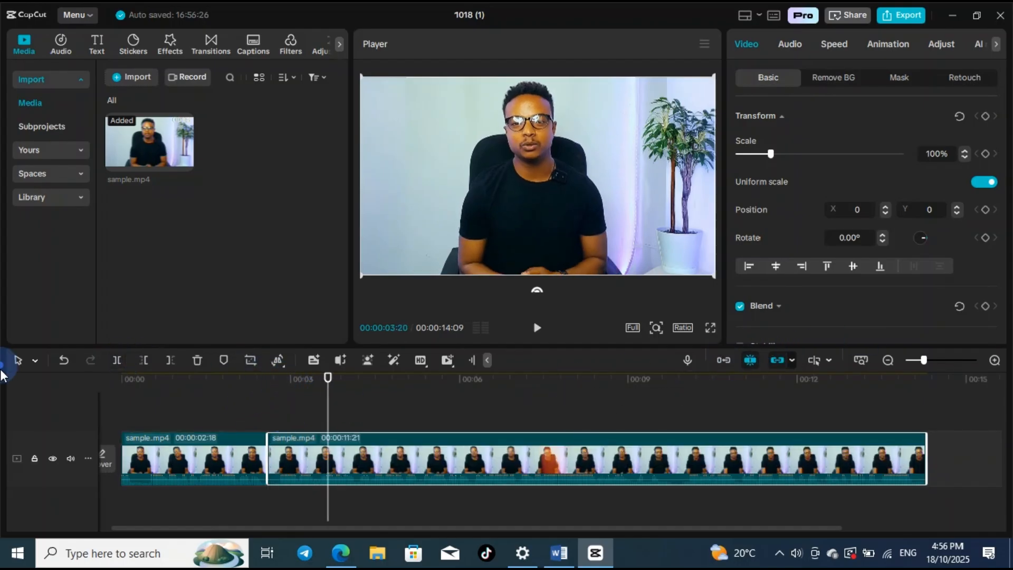
left_click(141, 360)
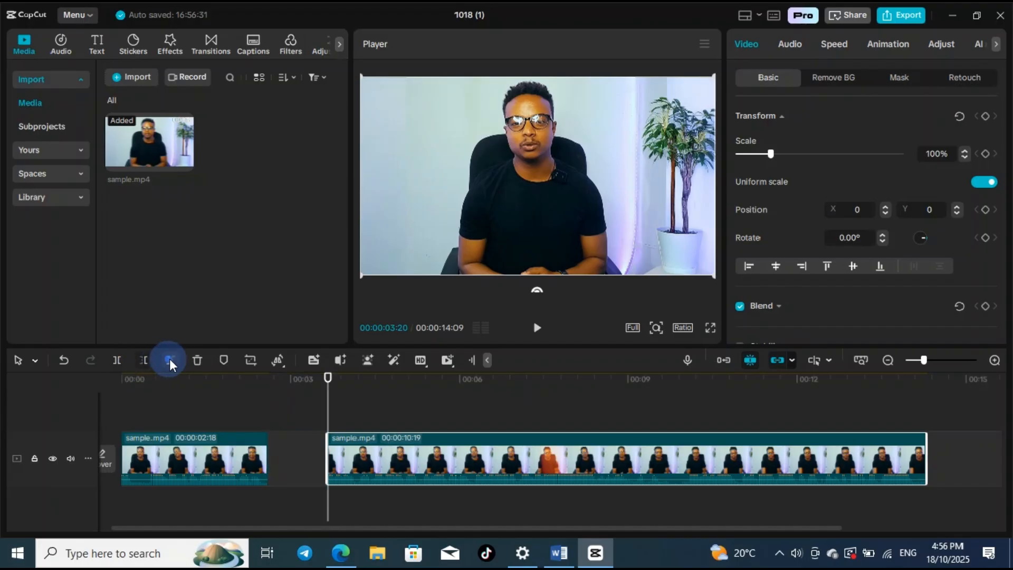
left_click_drag(409, 473, 359, 470)
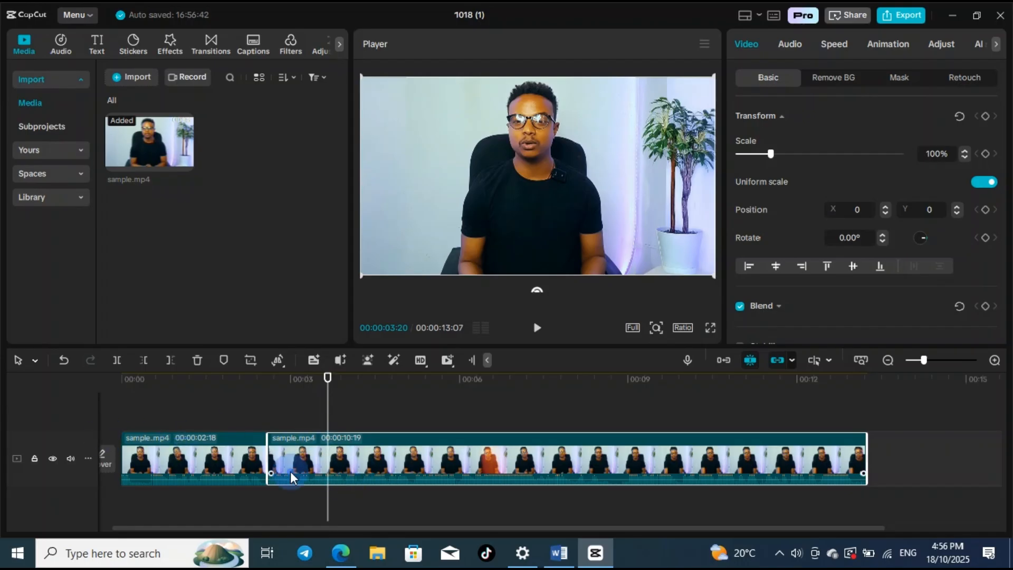
- Turn off auto snapping and try moving the second piece freely between an upper track and the main track
left_click(751, 360)
left_click_drag(452, 457, 436, 434)
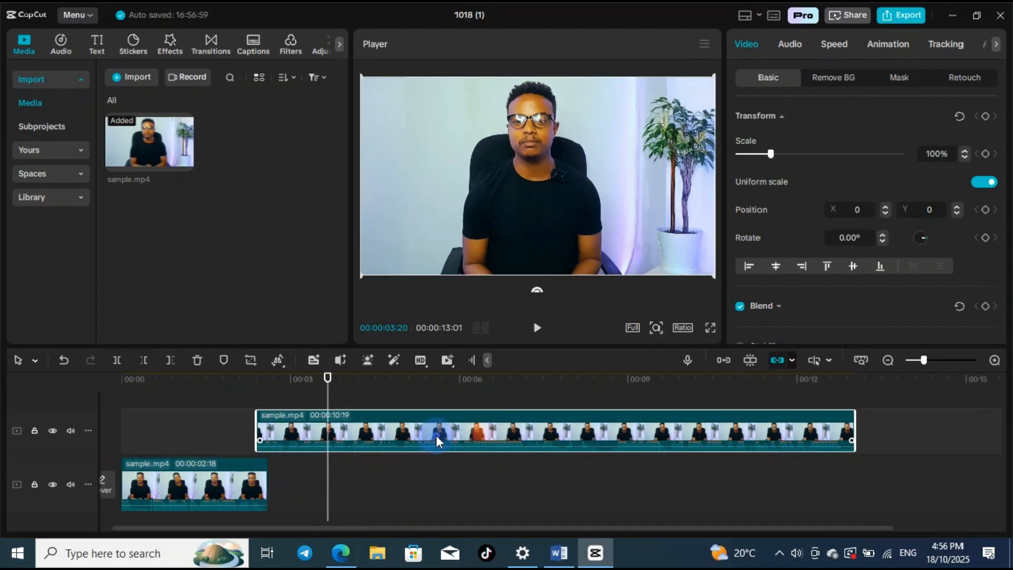
left_click_drag(374, 432, 381, 470)
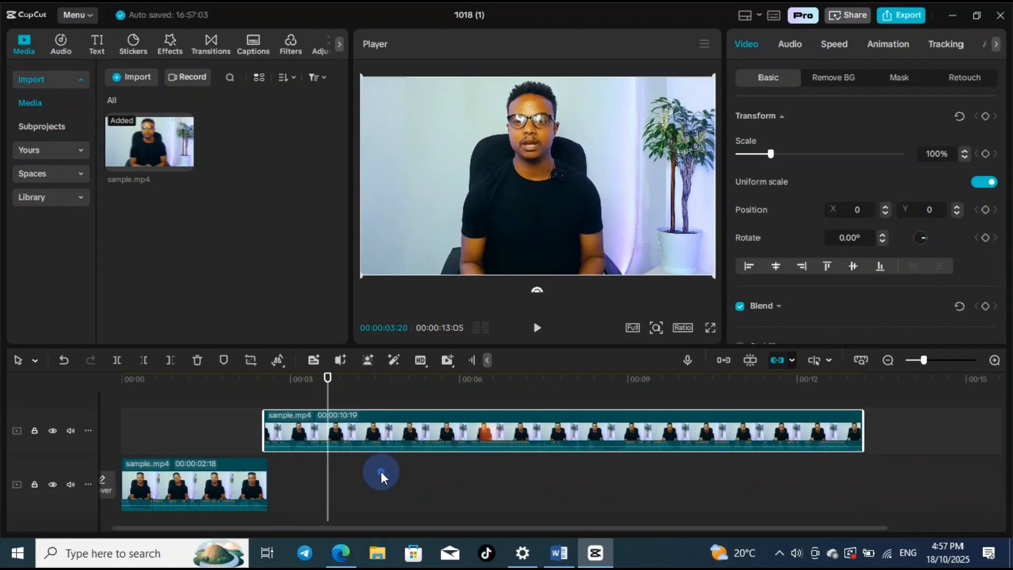
left_click_drag(380, 432, 448, 472)
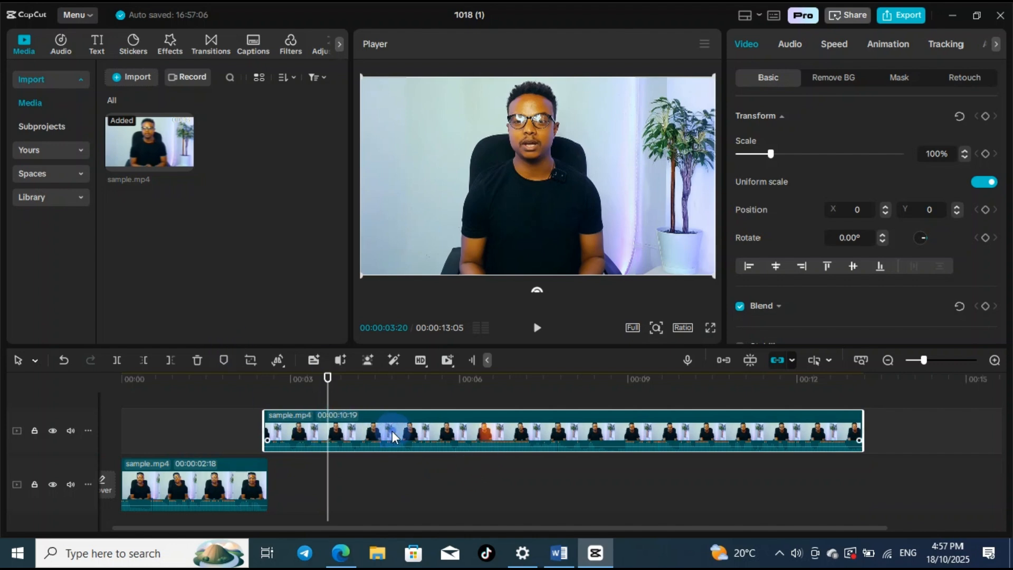
left_click_drag(394, 428, 496, 480)
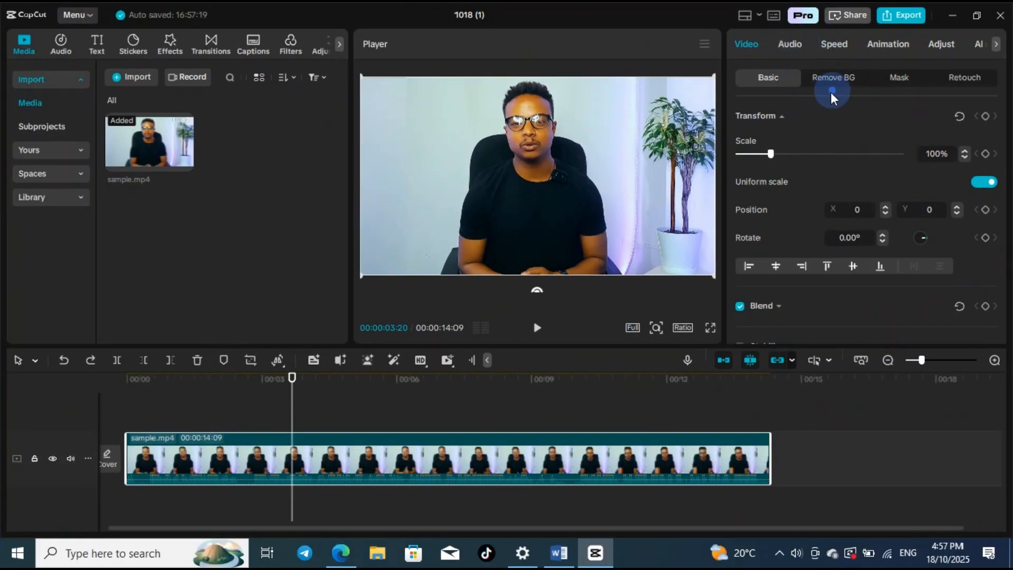
- Look through the sample clip's audio, speed, animation, adjustment and basic video settings
left_click(789, 45)
left_click(851, 45)
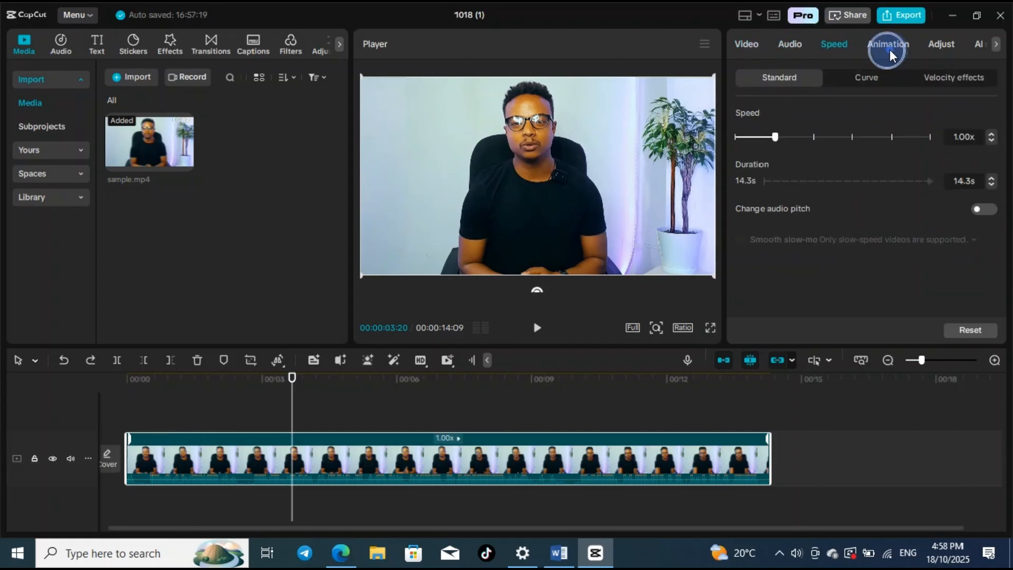
left_click(889, 49)
left_click(942, 45)
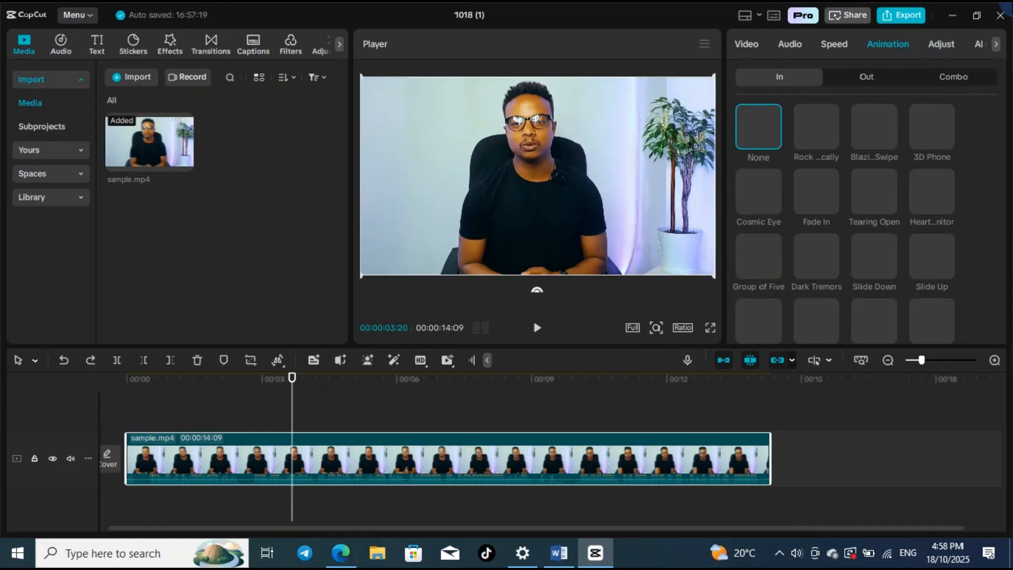
left_click(761, 45)
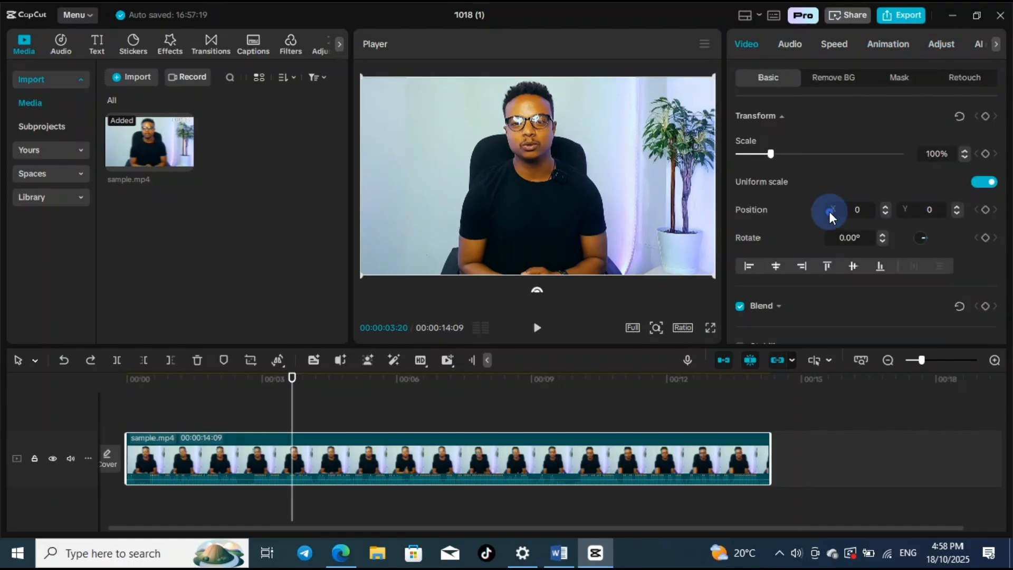
scroll(832, 211, "down", 10)
scroll(836, 225, "up", 10)
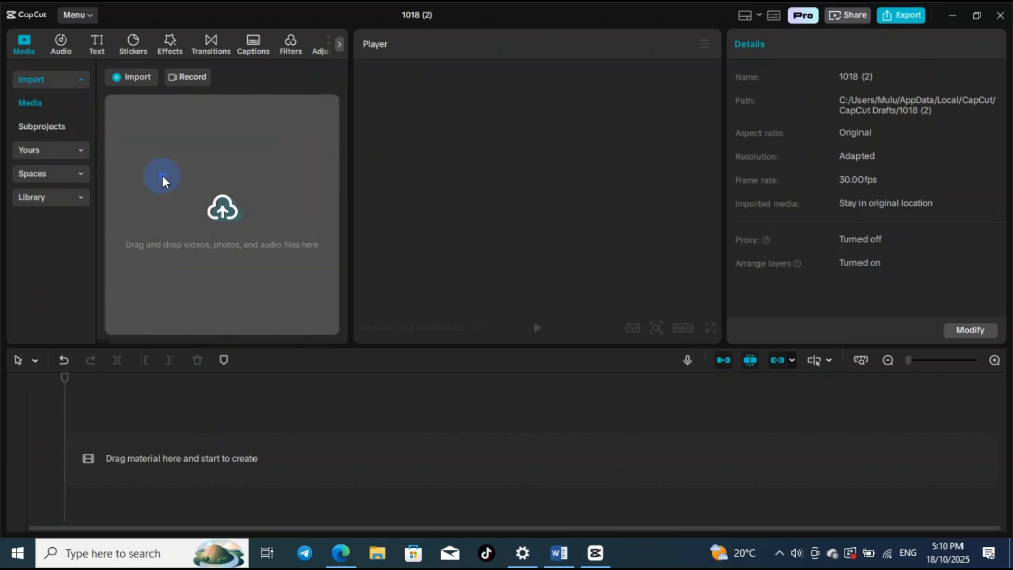
- Import all five media files from the Desktop folder "video editing files" into the new project
left_click(138, 78)
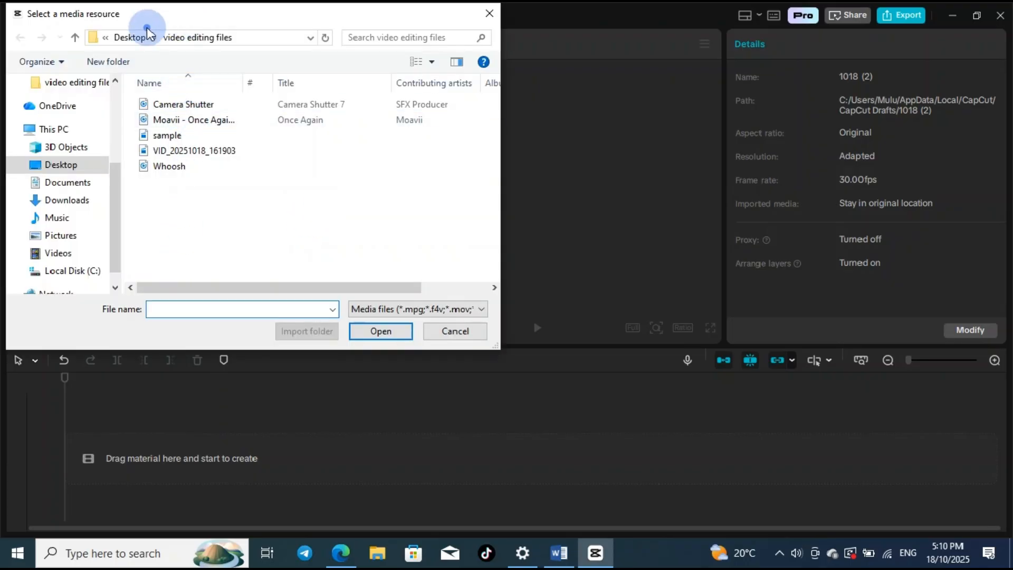
left_click(141, 38)
double_click(437, 214)
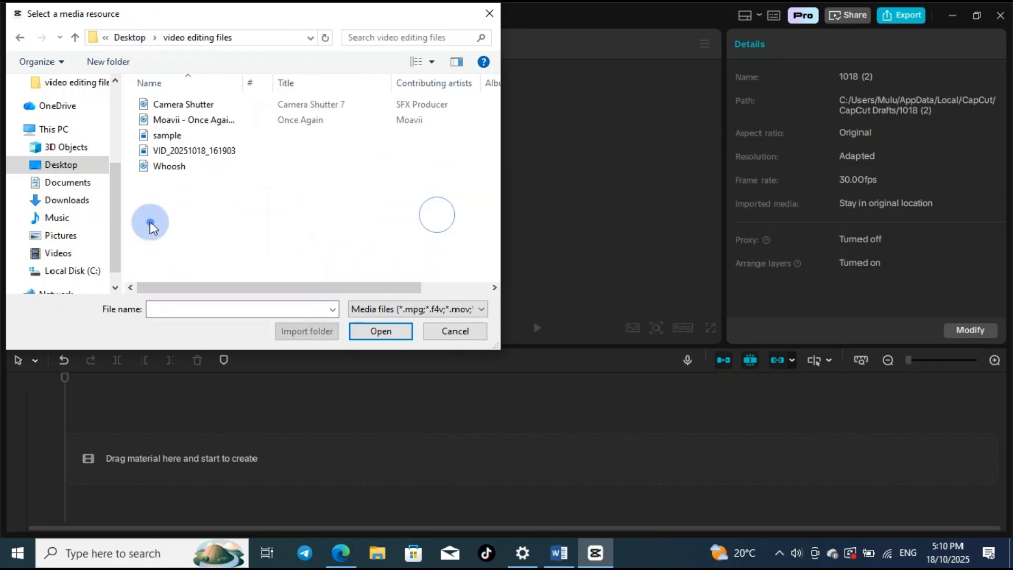
left_click_drag(300, 224, 141, 87)
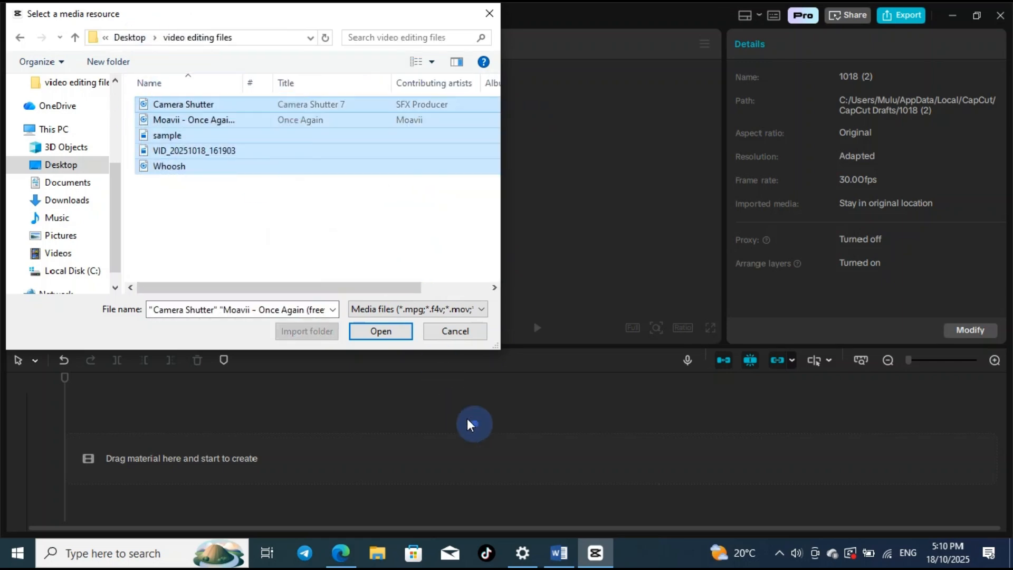
left_click(369, 327)
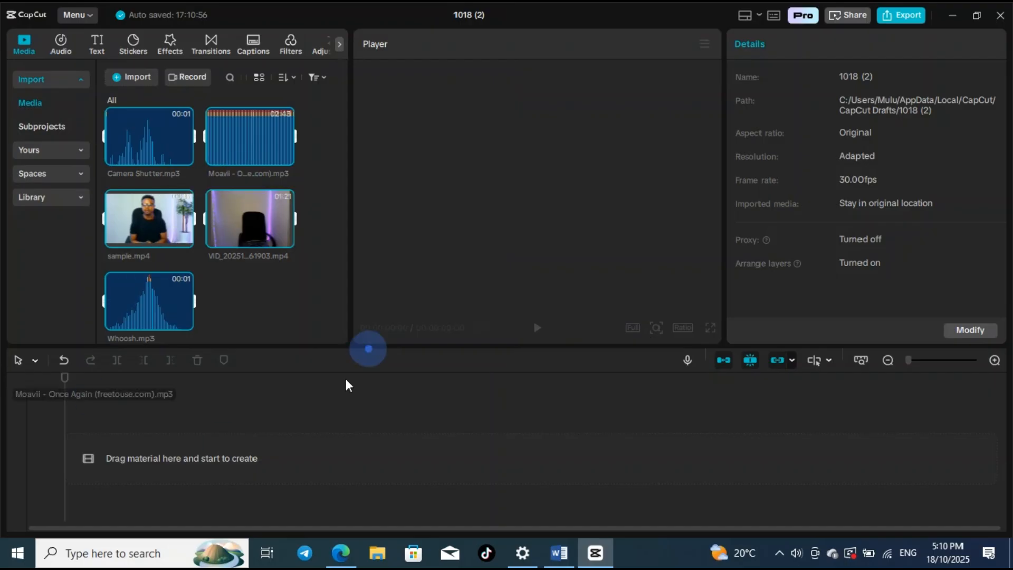
- Preview sample.mp4 and remove it from the project's imported media
left_click(158, 228)
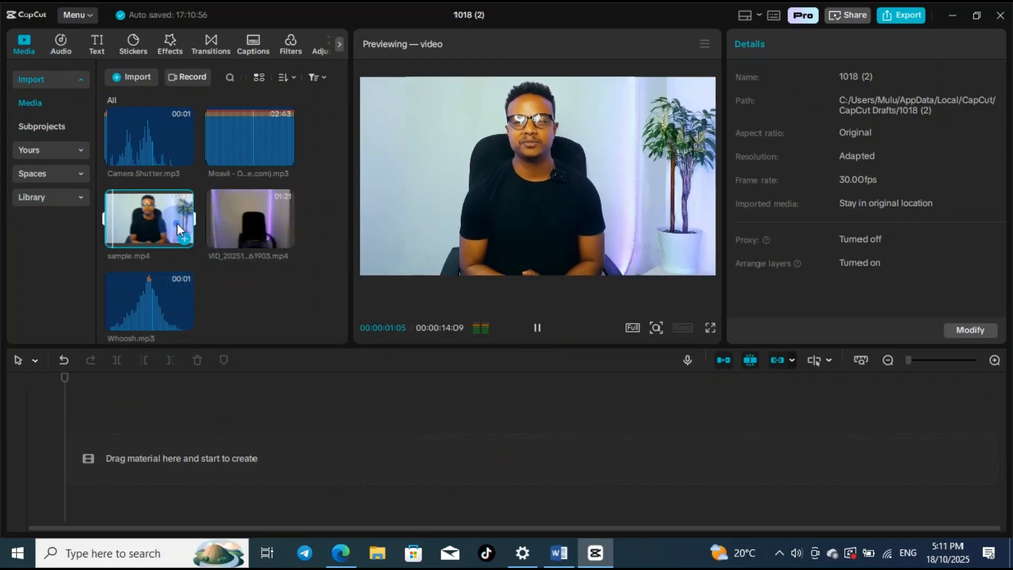
left_click(234, 305)
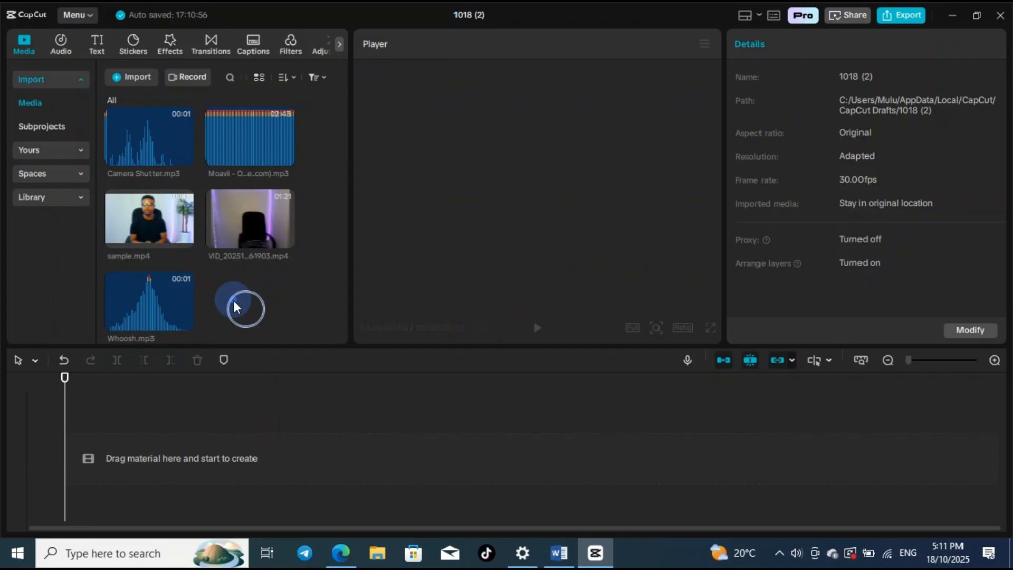
right_click(148, 239)
left_click(164, 226)
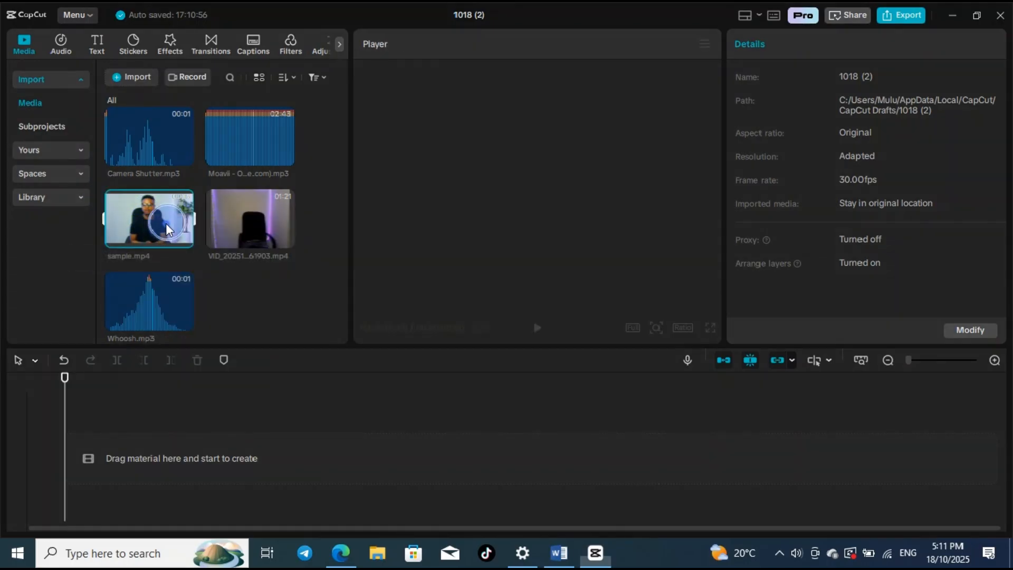
left_click(194, 292)
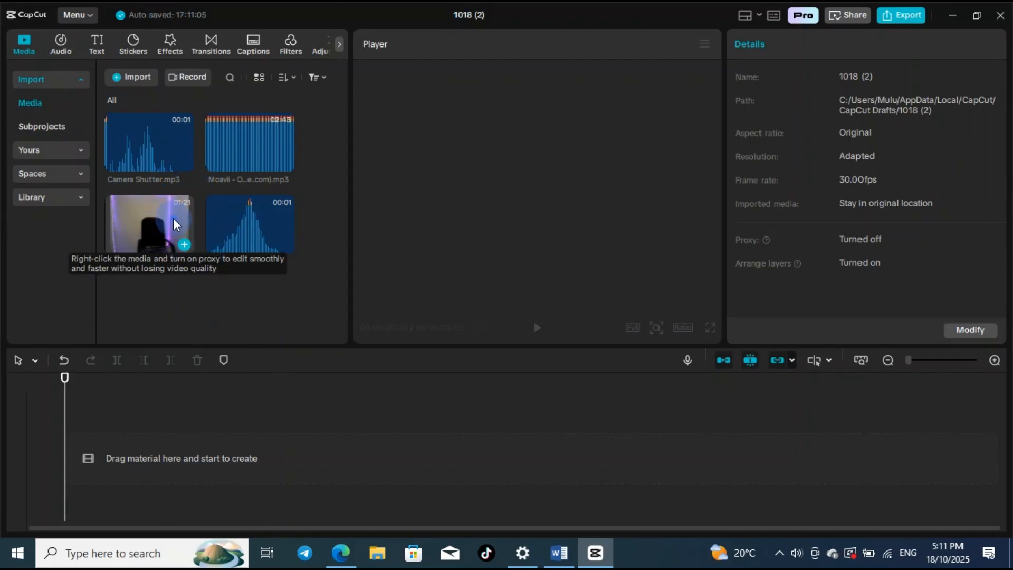
- Add VID_20251018_161903.mp4 to the start of the main track and dismiss the transcoding suggestion
left_click_drag(140, 215, 126, 461)
left_click(297, 460)
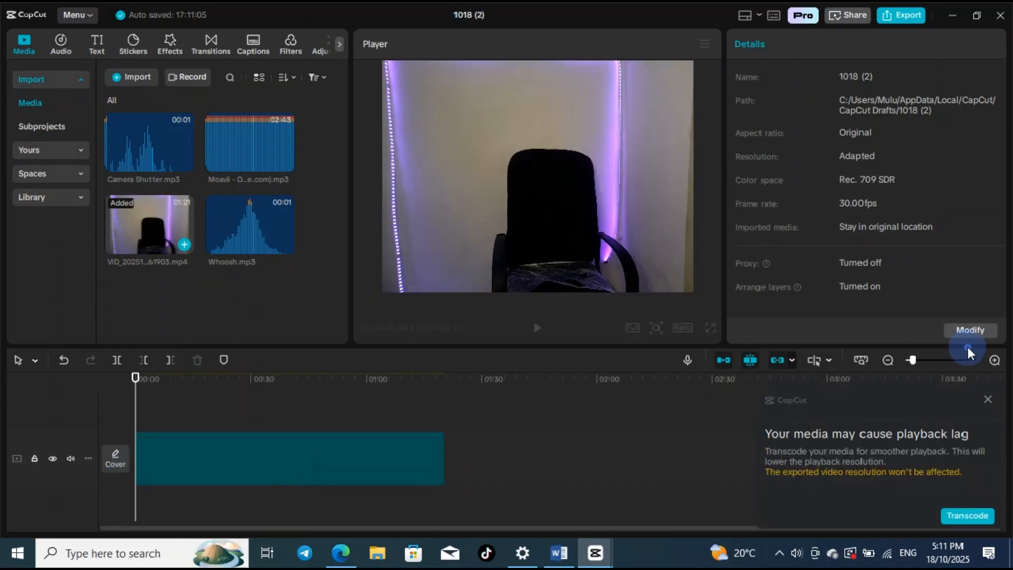
left_click(988, 399)
left_click(446, 360)
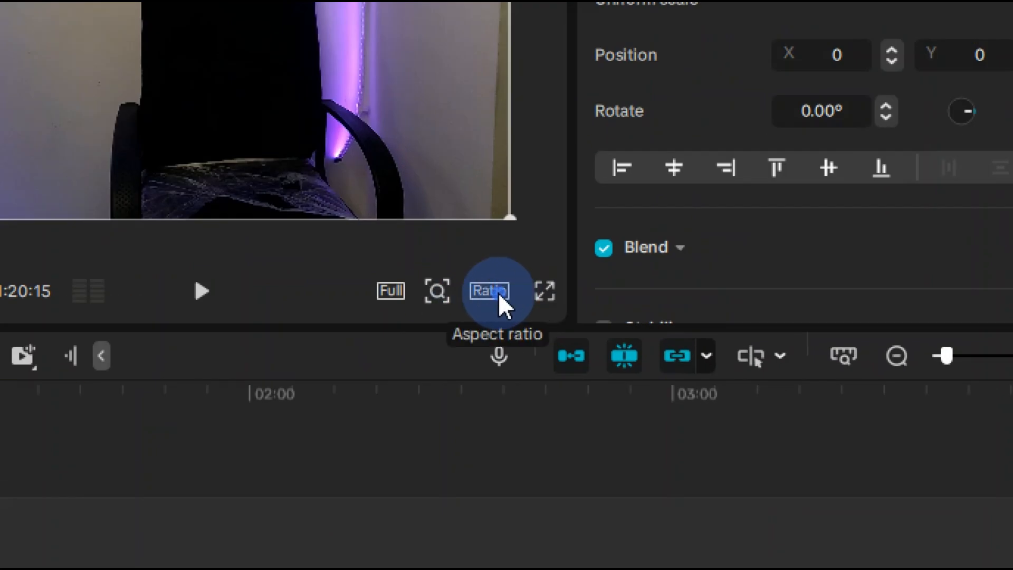
- Set the project's aspect ratio to 16:9
left_click(498, 283)
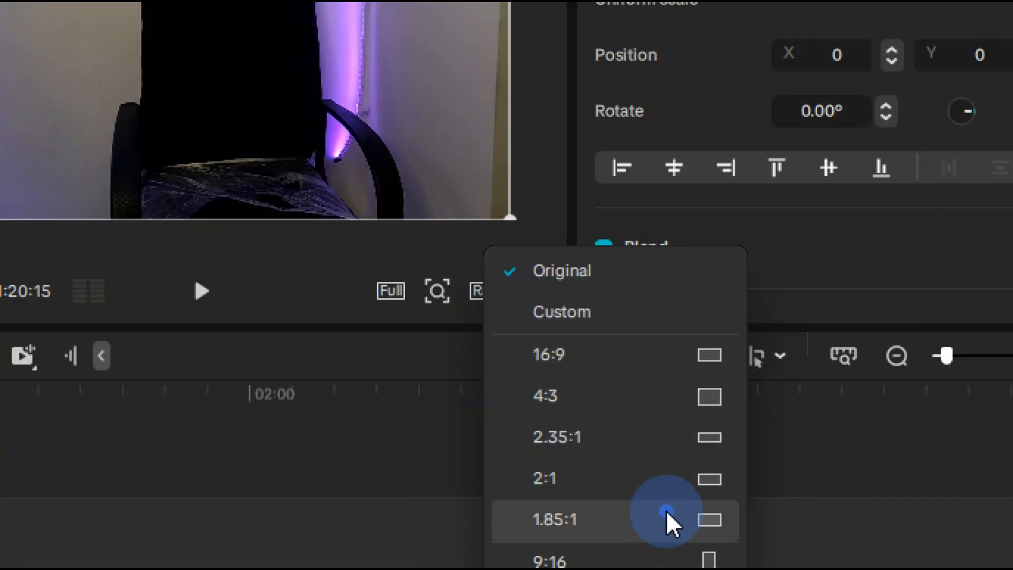
left_click(683, 562)
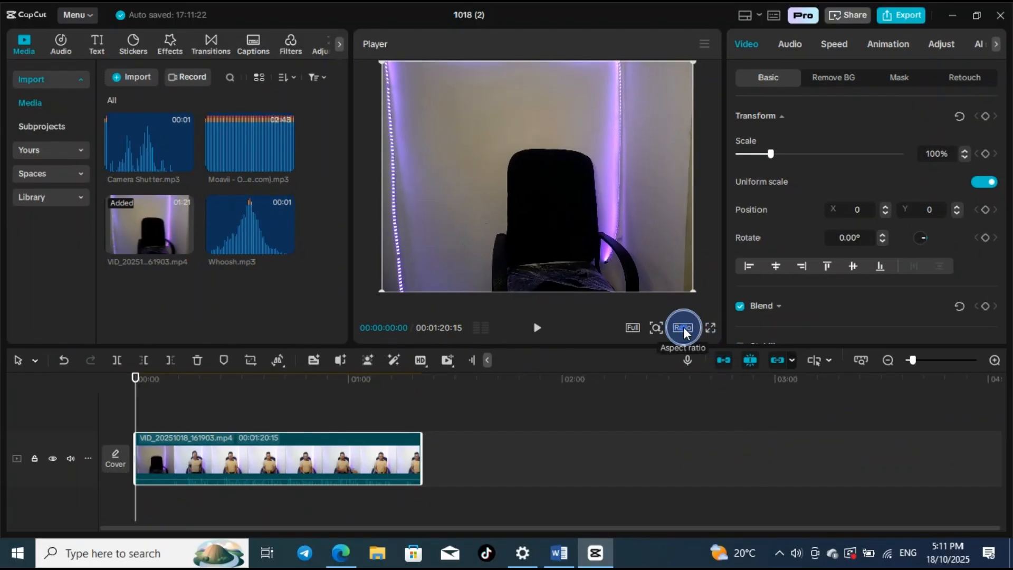
left_click(682, 327)
left_click(744, 359)
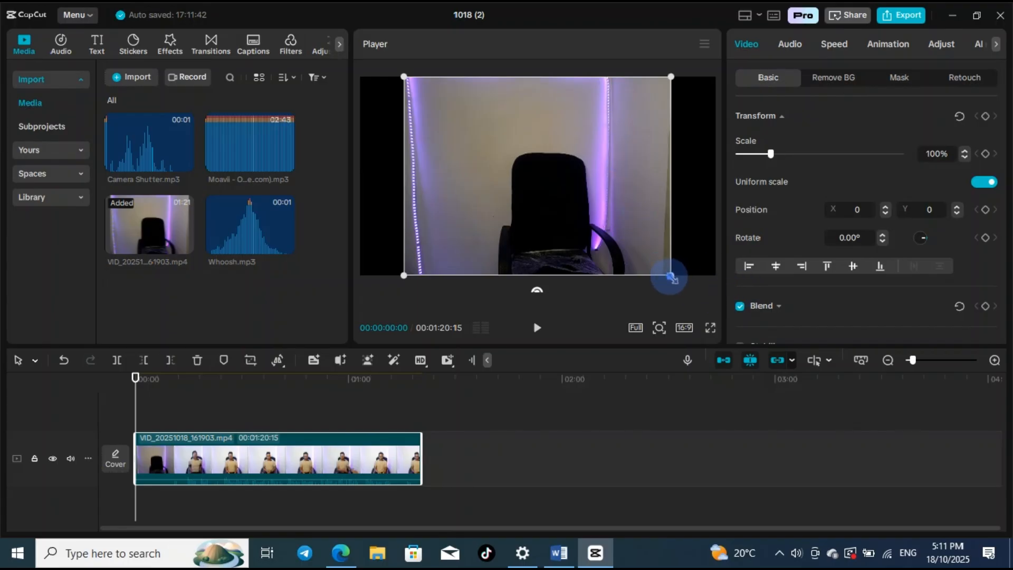
- Scale the clip to 156% and reposition it to X -325, Y 88 so the speaker is centred in the 16:9 frame
mouse_move(667, 270)
left_mouse_down()
mouse_move(682, 279)
mouse_move(671, 277)
left_mouse_up()
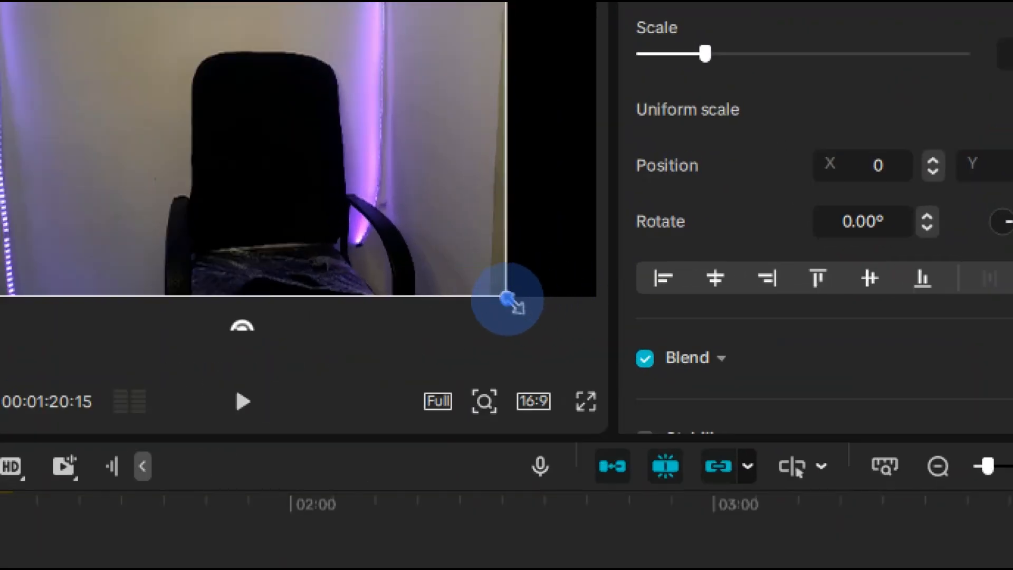
left_click_drag(508, 300, 637, 435)
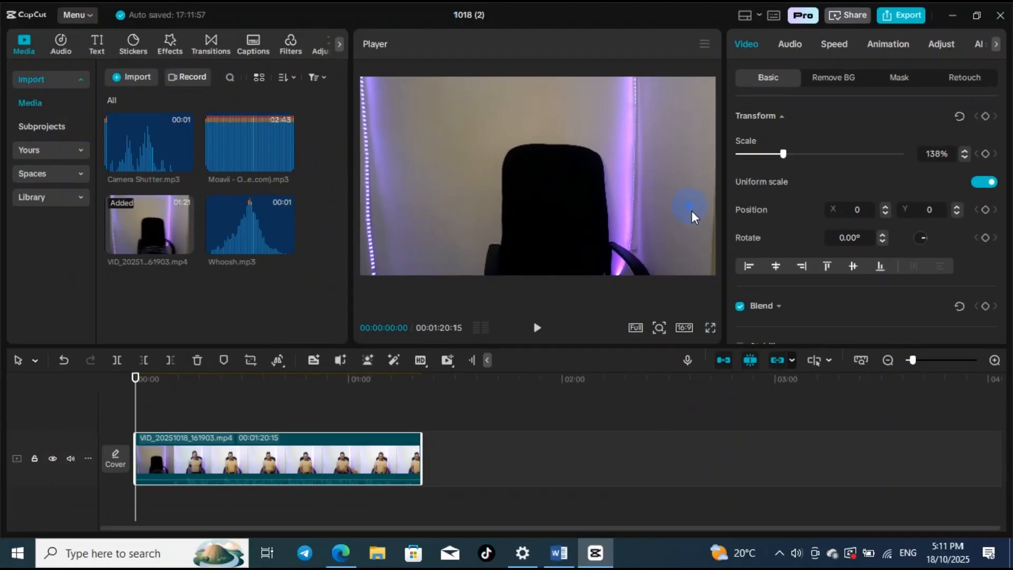
left_click_drag(627, 172, 616, 157)
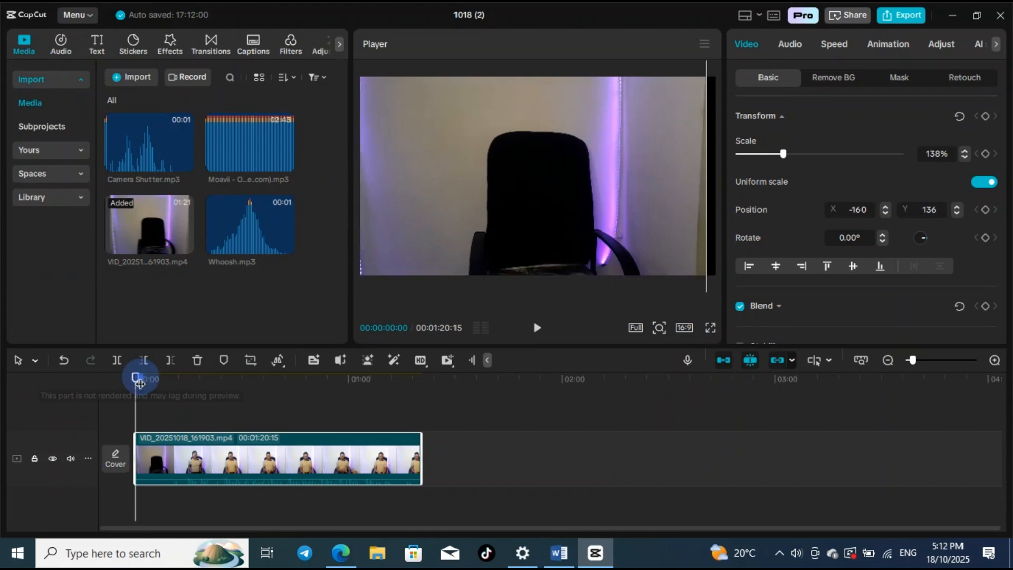
left_click_drag(136, 378, 206, 391)
left_click_drag(678, 223, 726, 91)
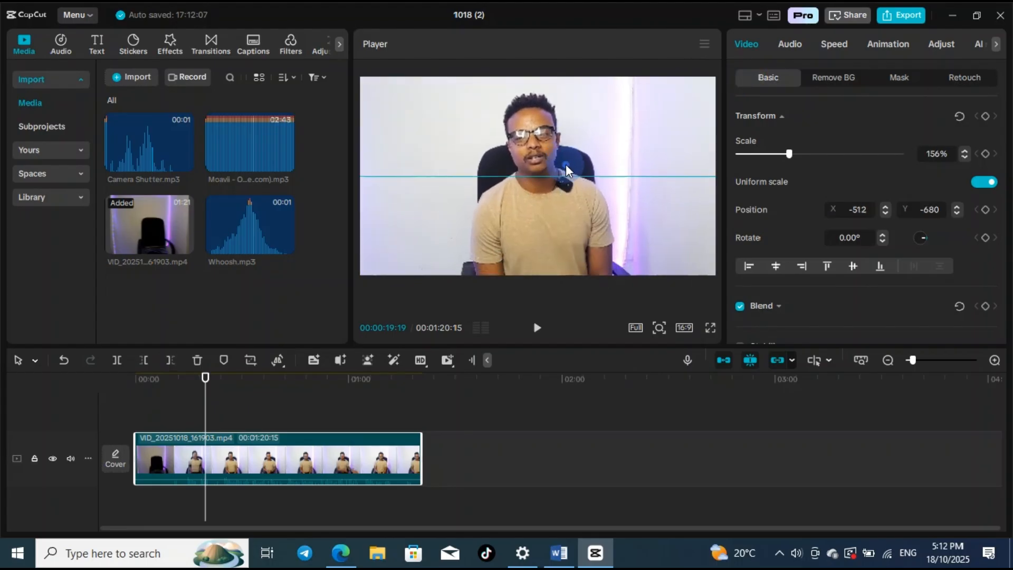
left_click_drag(568, 158, 565, 160)
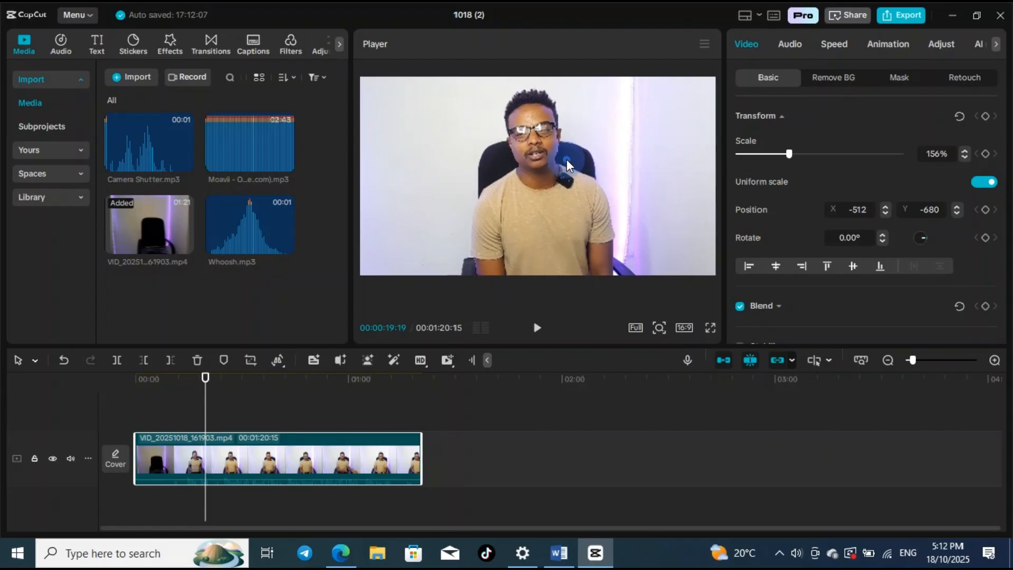
left_click_drag(205, 377, 293, 392)
left_click_drag(578, 189, 564, 182)
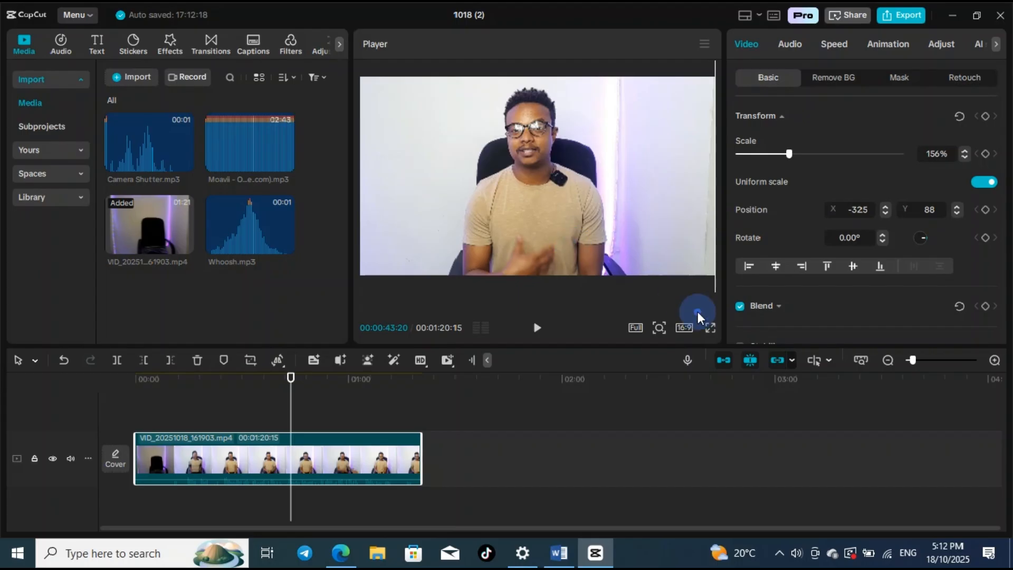
- Return the playhead to the start, enlarge the timeline scale and raise the clip's audio volume
scroll(290, 521, "up", 3)
left_click_drag(475, 379, 109, 417)
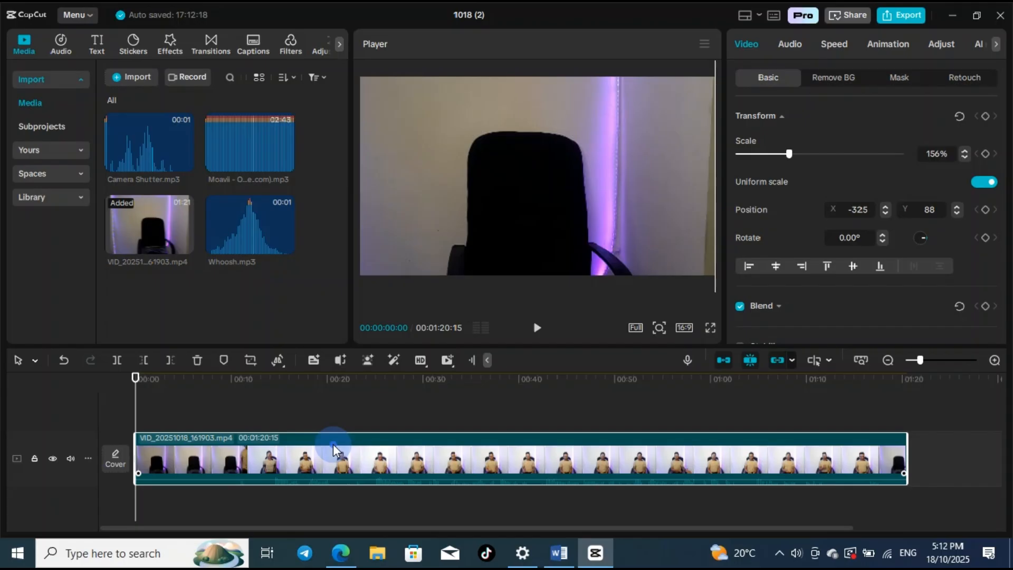
left_click(271, 398)
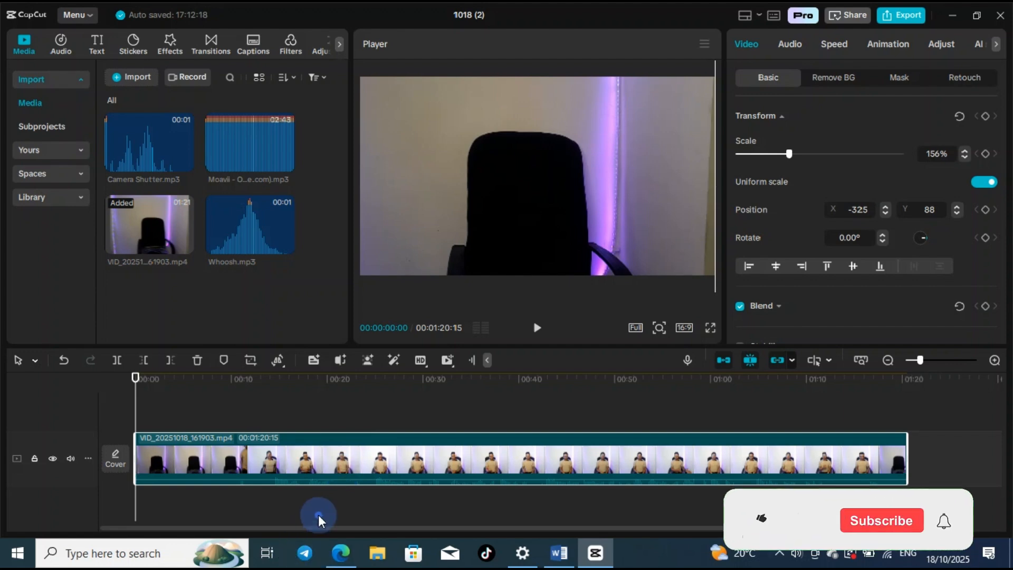
scroll(352, 446, "up", 2)
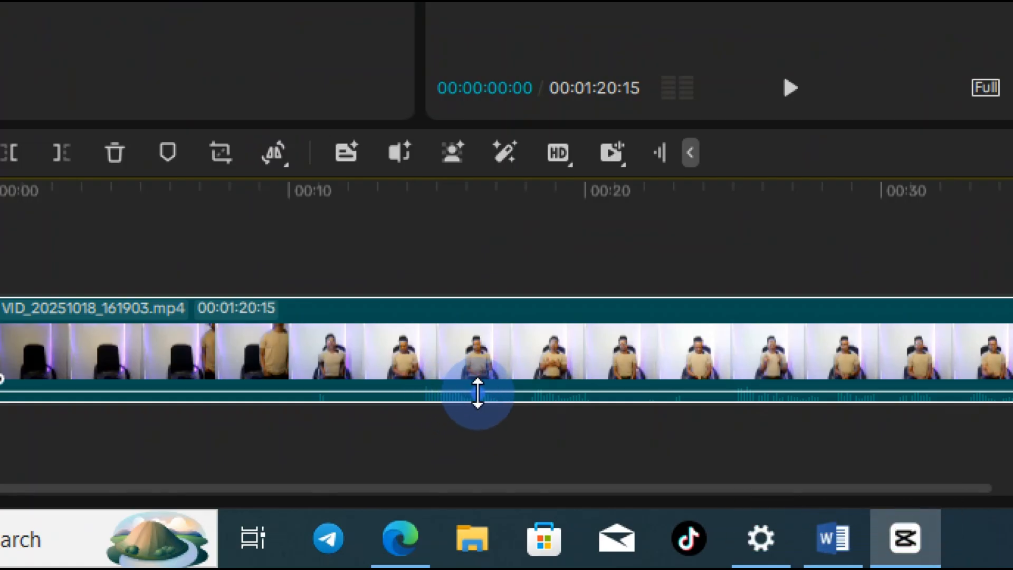
left_click_drag(476, 392, 483, 373)
- Play the clip to find where the speech starts and trim off everything before 00:00:14:05
left_click(428, 253)
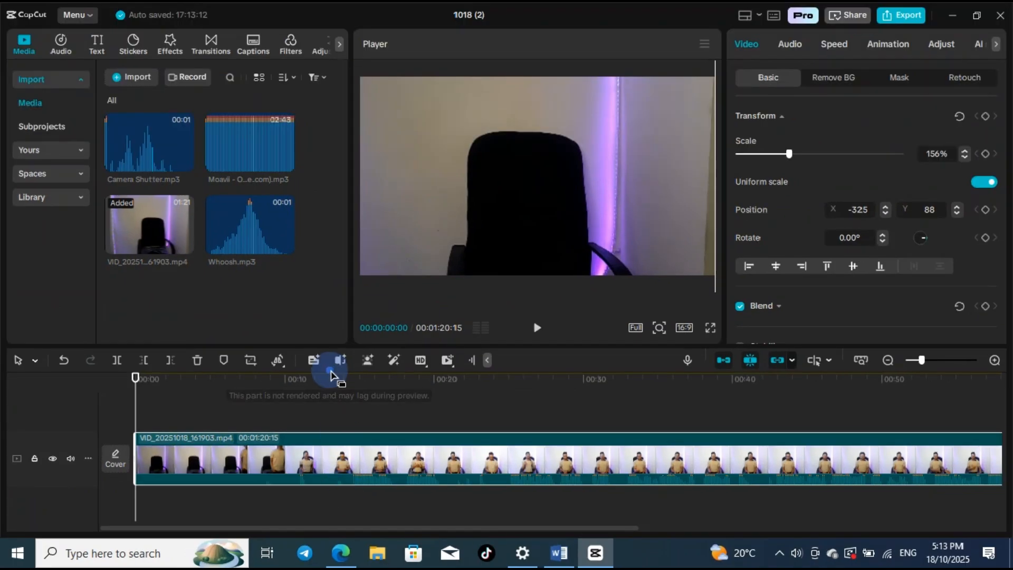
left_click(322, 378)
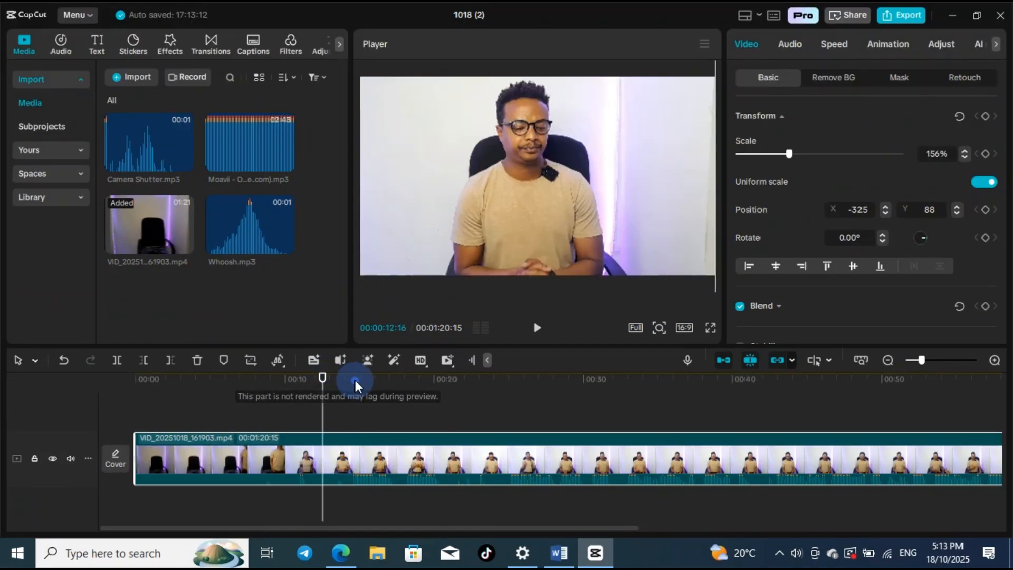
left_click(538, 329)
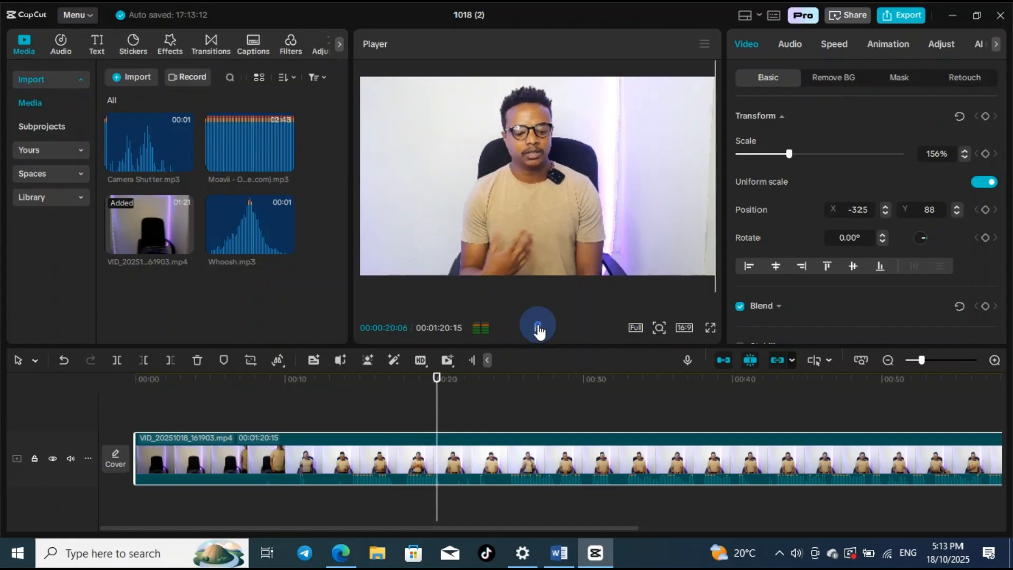
left_click_drag(448, 379, 296, 379)
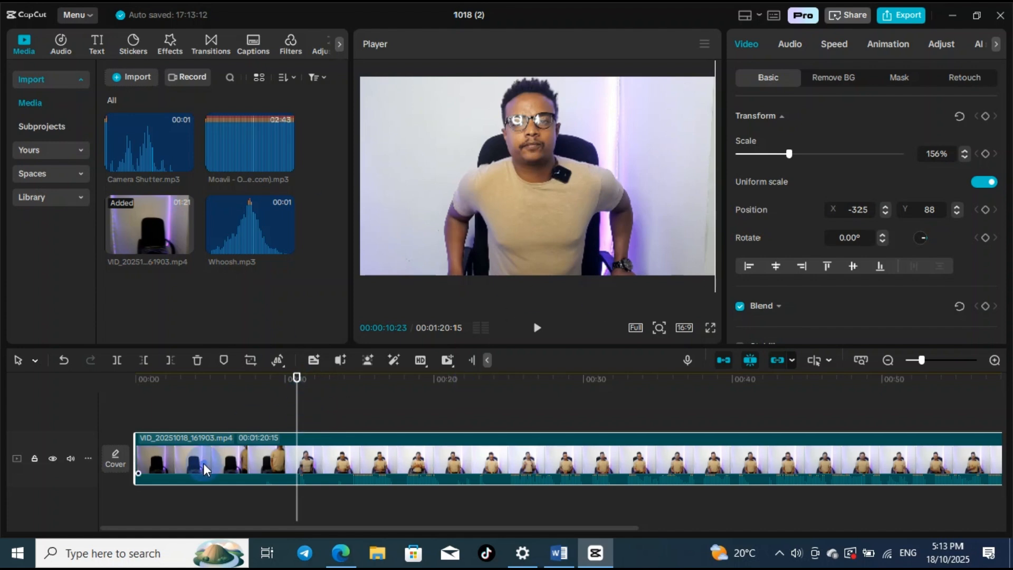
mouse_move(297, 391)
left_mouse_down()
mouse_move(126, 391)
mouse_move(162, 403)
mouse_move(200, 390)
mouse_move(269, 396)
mouse_move(119, 413)
mouse_move(317, 422)
mouse_move(351, 403)
mouse_move(325, 412)
mouse_move(329, 403)
mouse_move(347, 401)
left_mouse_up()
left_click(23, 489)
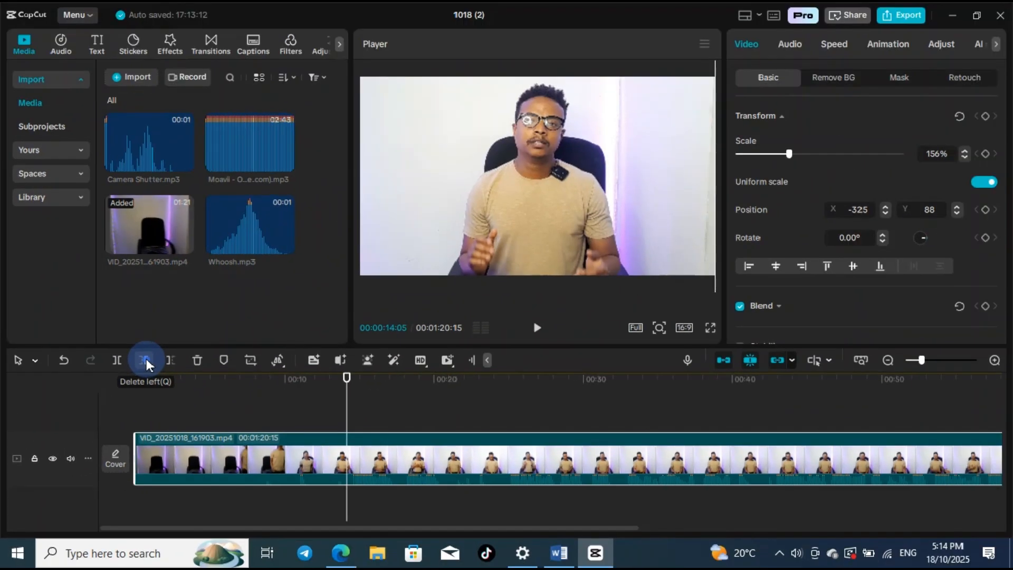
left_click(287, 238)
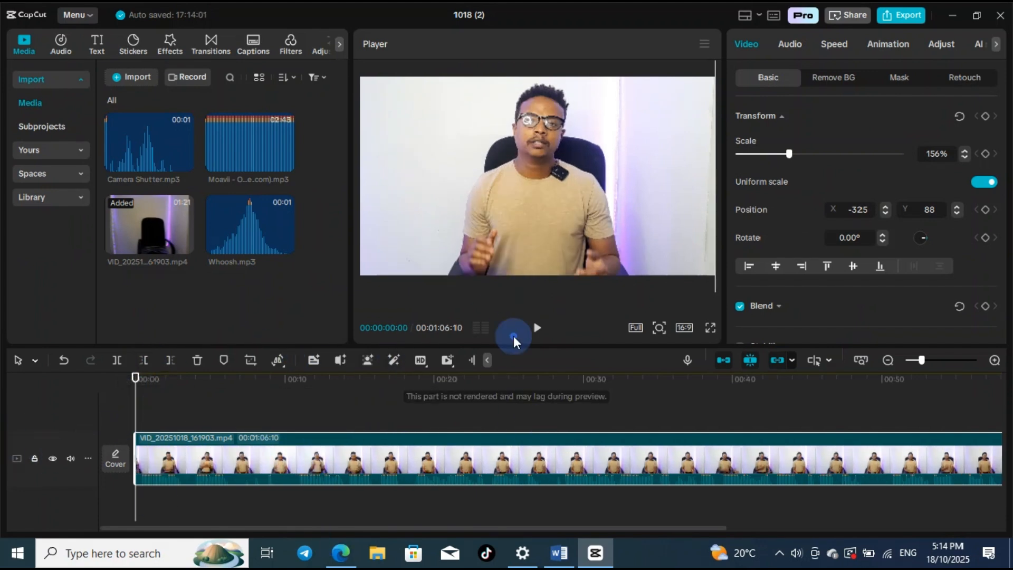
- Play back the trimmed clip's opening, undo the start trim and redo it
left_click(537, 328)
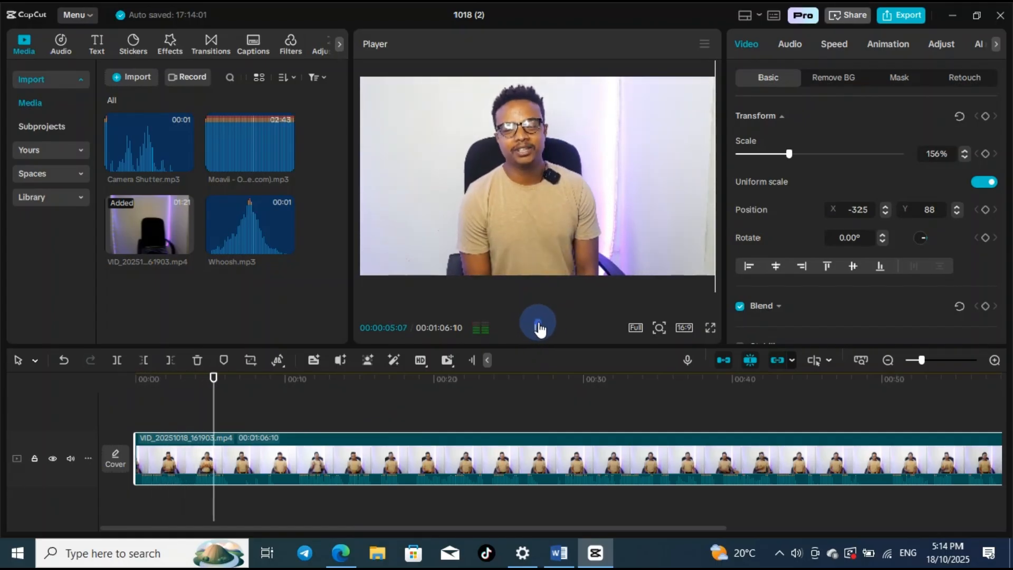
left_click(542, 325)
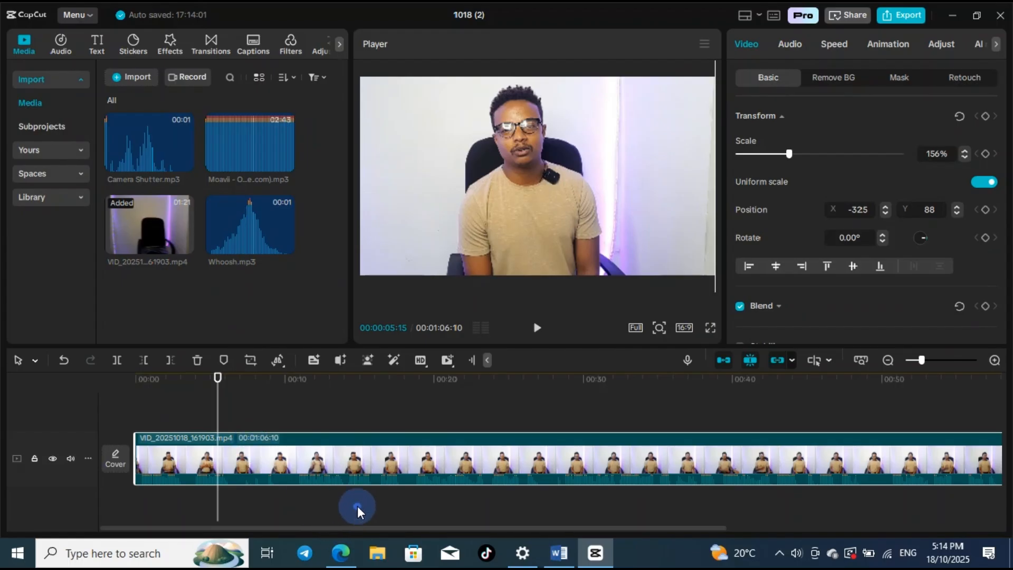
key("ctrl+z")
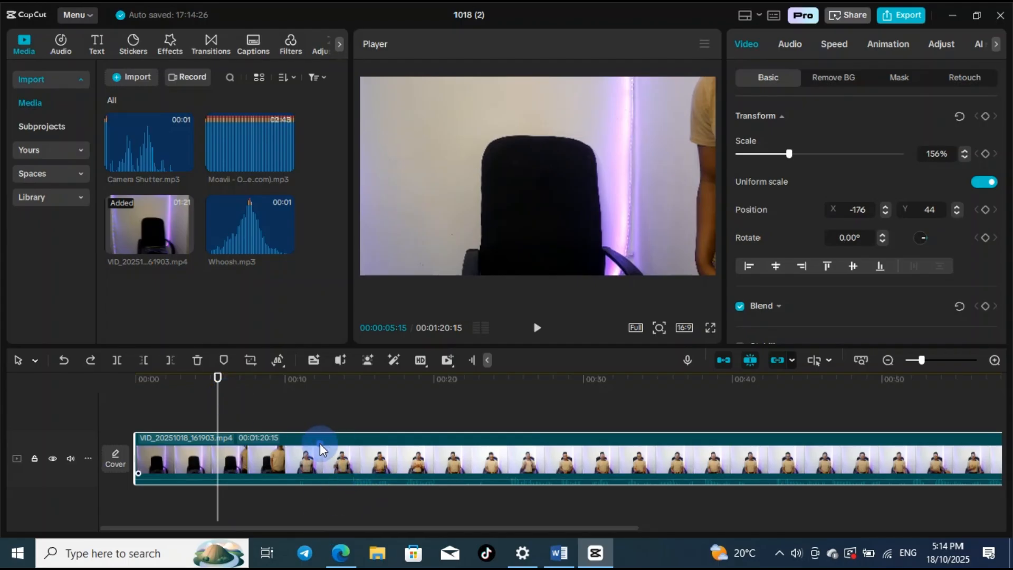
left_click(90, 360)
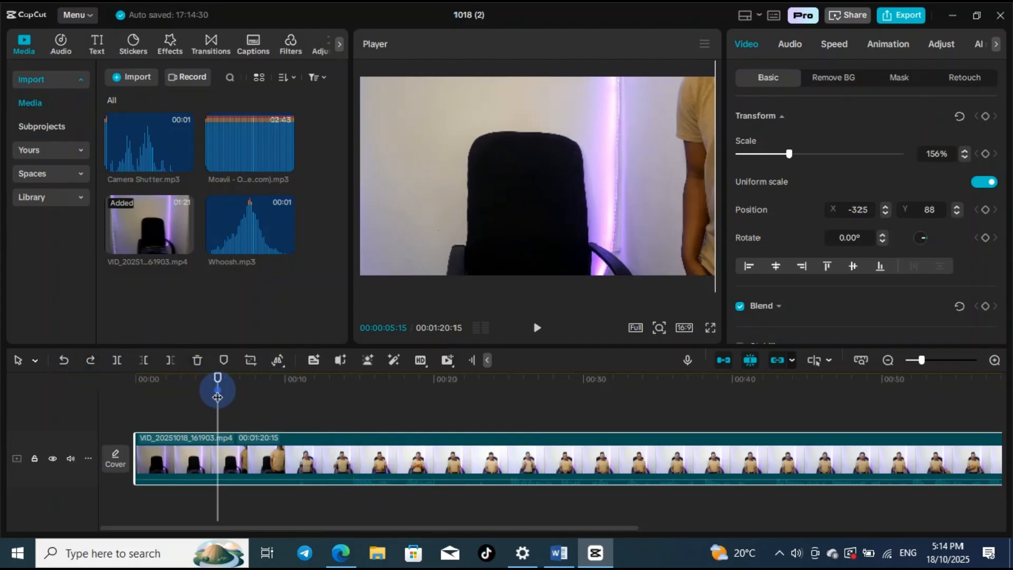
- Find the next usable take and trim off the clip's footage before 00:00:10:25
left_click_drag(217, 385, 283, 385)
key("space")
left_click(196, 388)
left_click(290, 387)
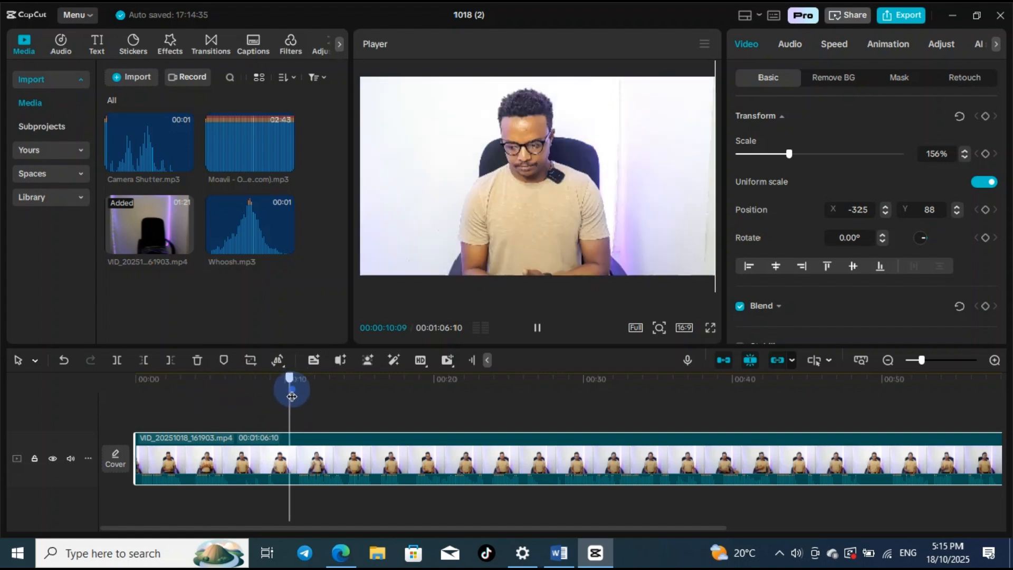
mouse_move(297, 392)
left_mouse_down()
mouse_move(284, 393)
mouse_move(297, 393)
left_mouse_up()
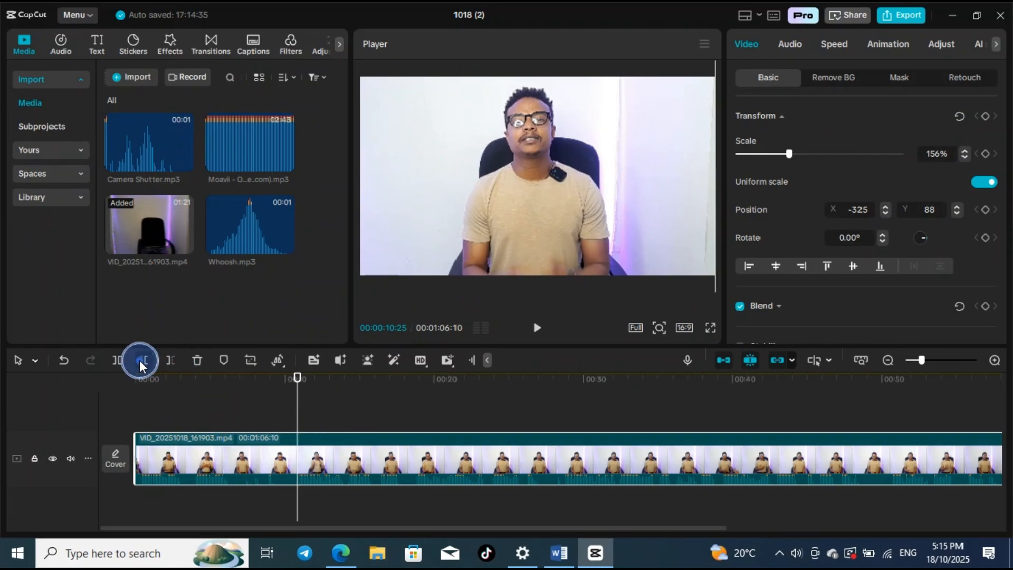
left_click(176, 303)
- Play the shortened clip, enlarge the timeline scale and split the clip at 00:00:06:23
left_click(535, 328)
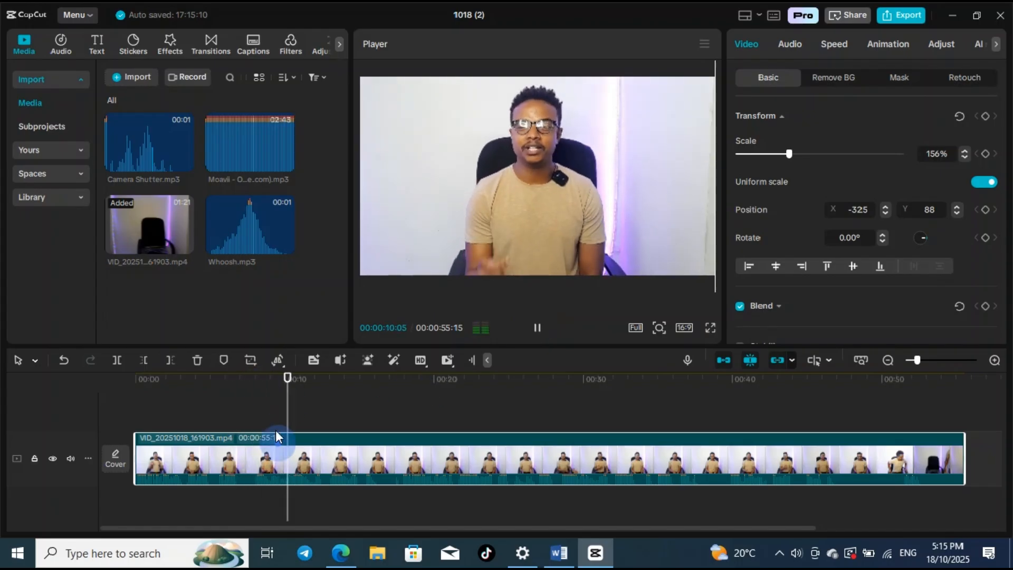
left_click(537, 327)
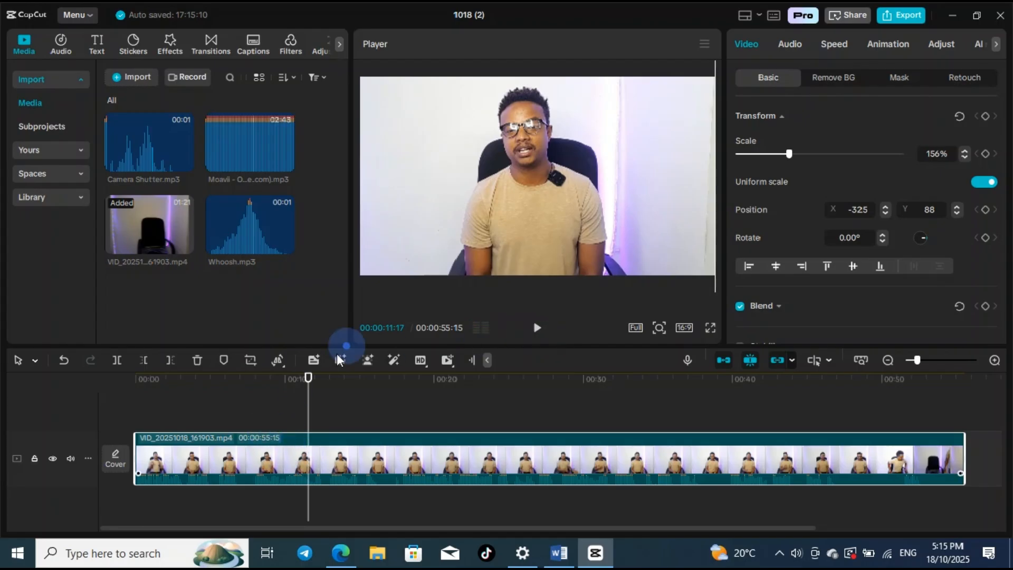
left_click_drag(309, 387, 222, 432)
scroll(282, 432, "up", 2, "ctrl")
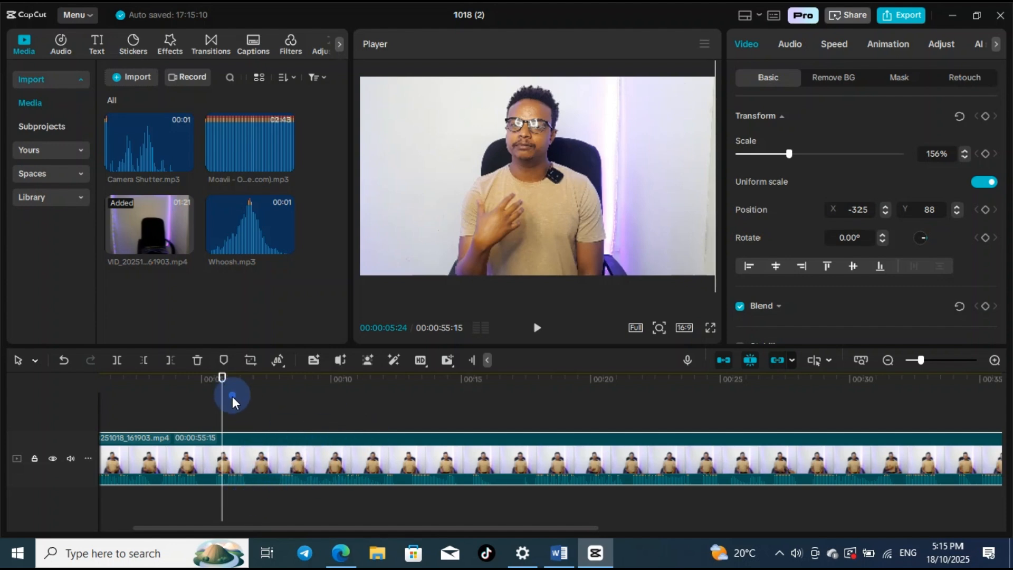
left_click_drag(224, 387, 247, 404)
left_click(330, 554)
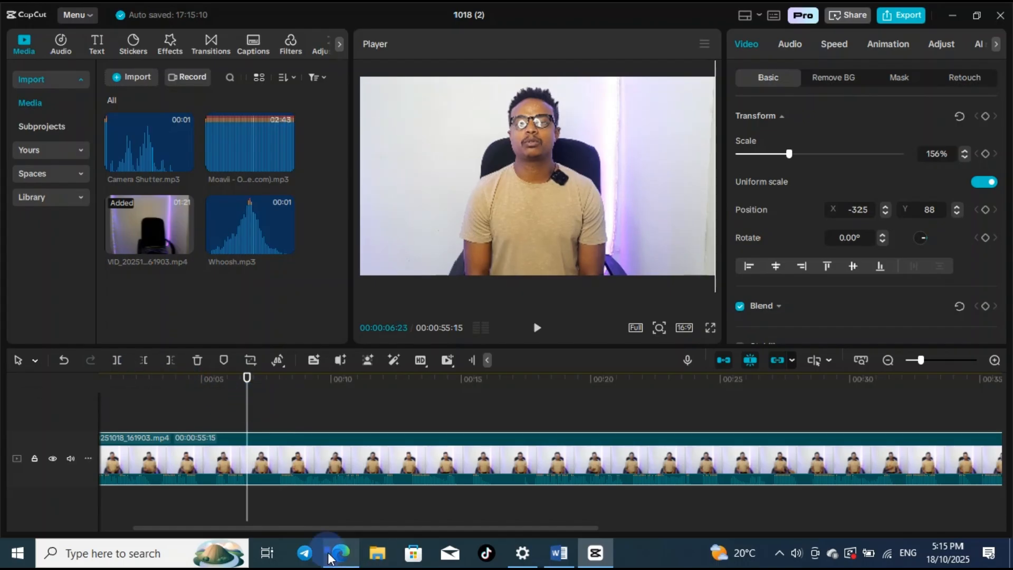
left_click(121, 360)
- Trim off the second segment's footage before 00:00:07:29 and play back across the cut
left_click_drag(246, 390, 278, 393)
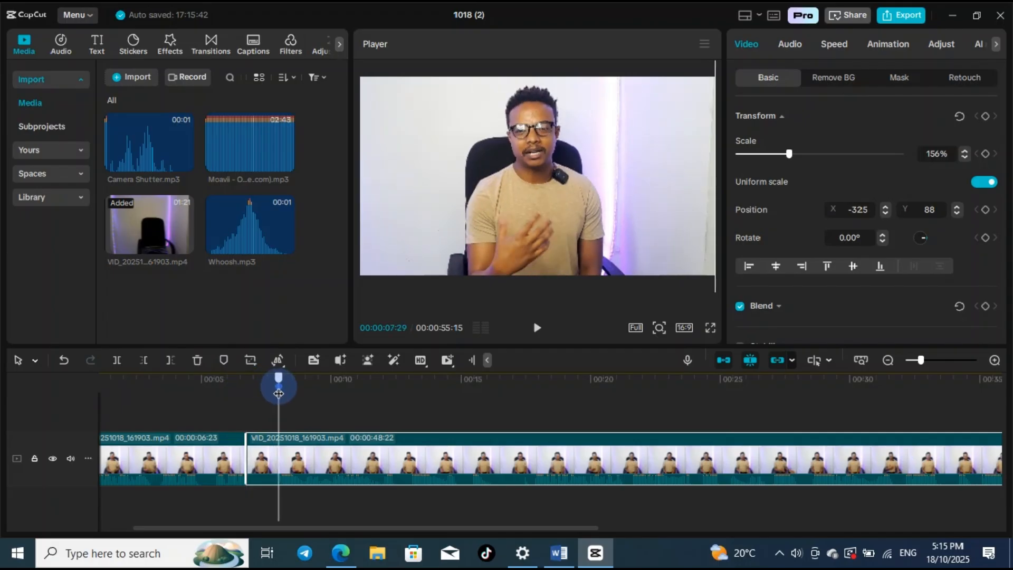
left_click(148, 364)
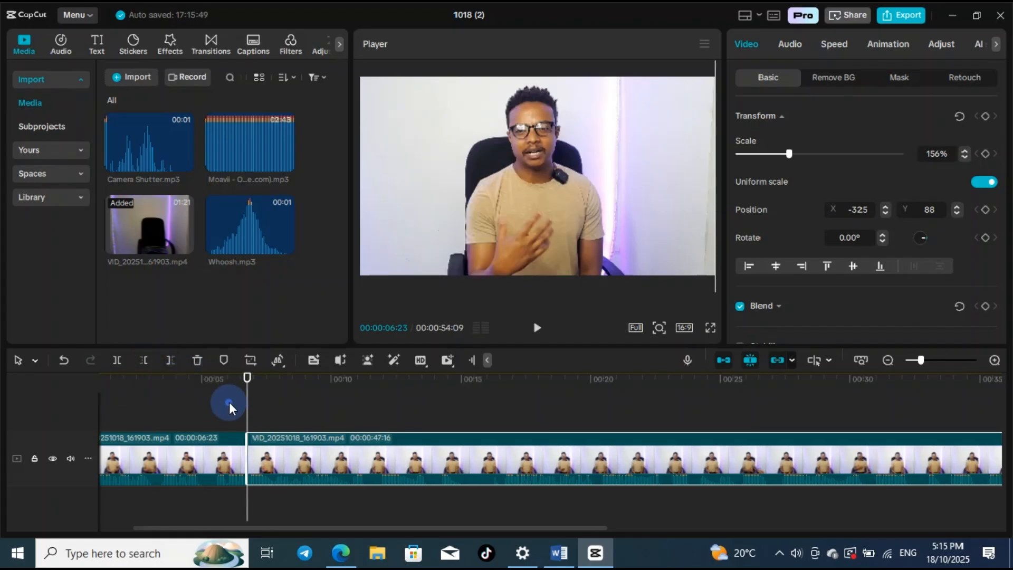
left_click(209, 393)
left_click(538, 327)
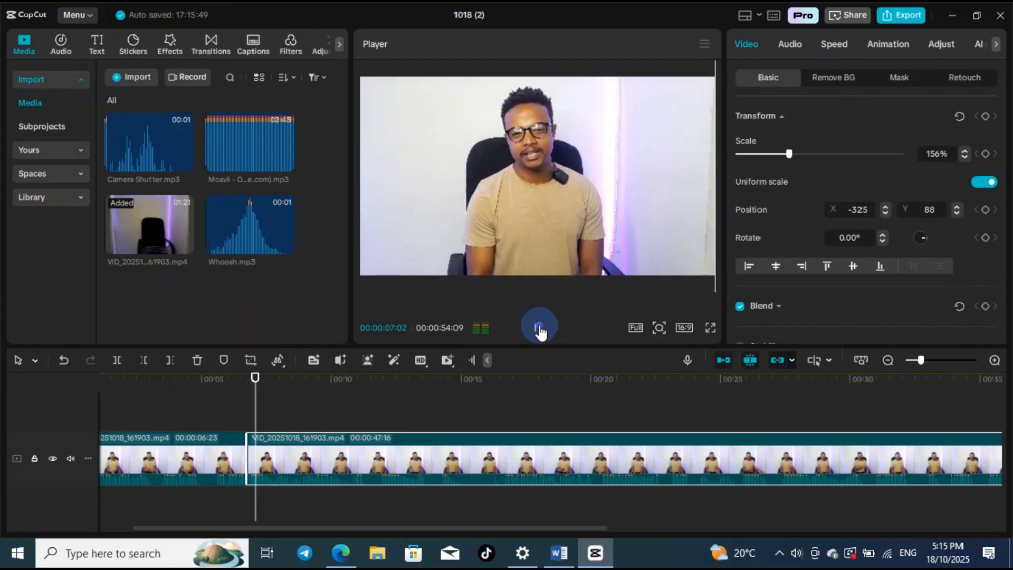
left_click(539, 329)
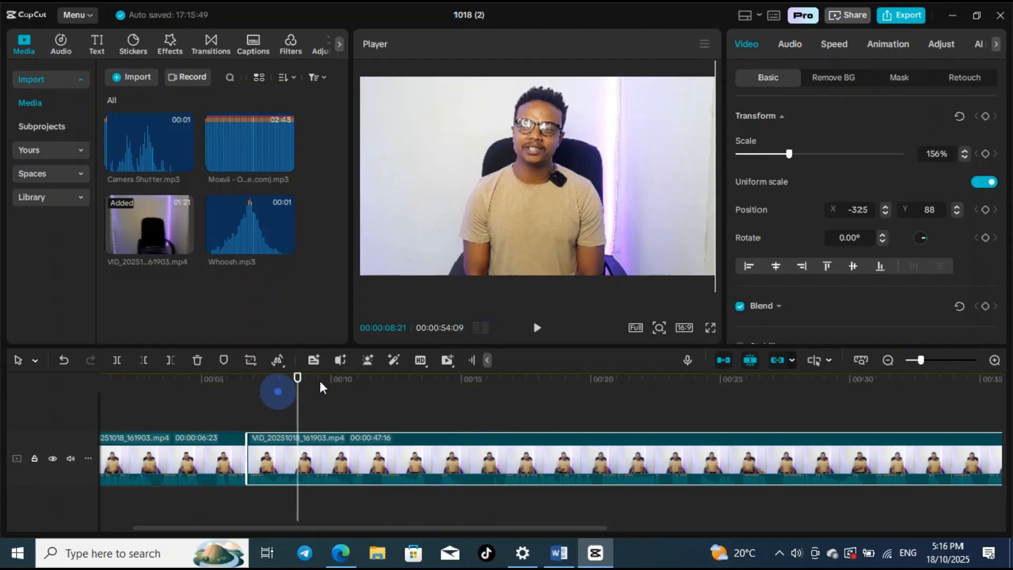
- Play from the beginning, split the first segment at 00:00:01:23 and select the resulting middle segment
left_click_drag(295, 388, 12, 430)
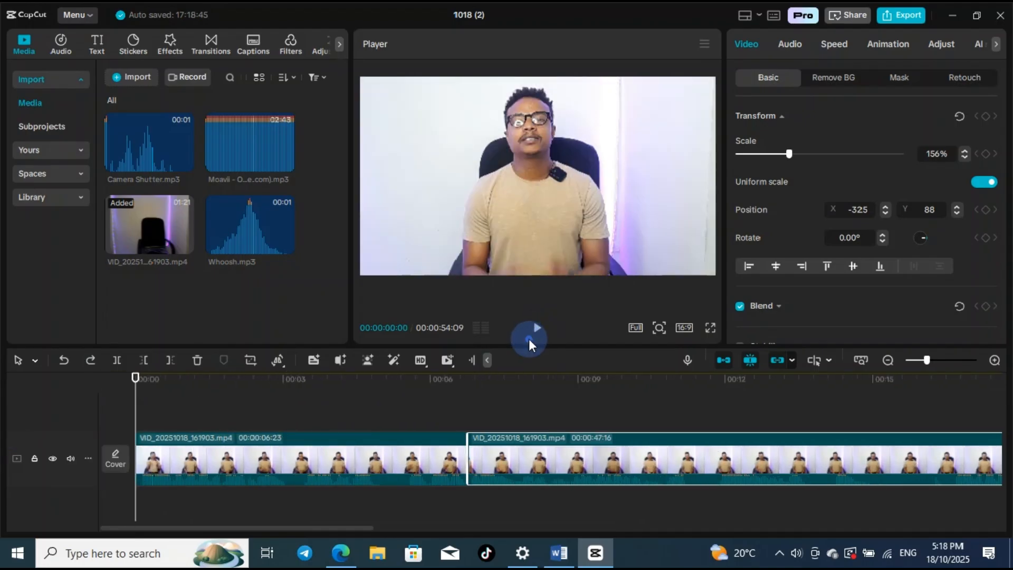
left_click(538, 329)
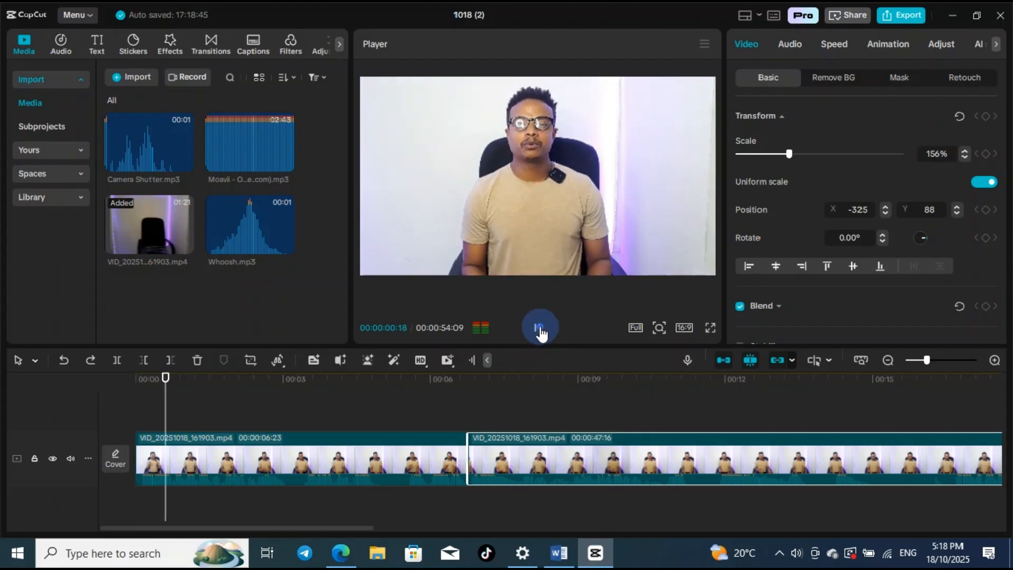
left_click(538, 329)
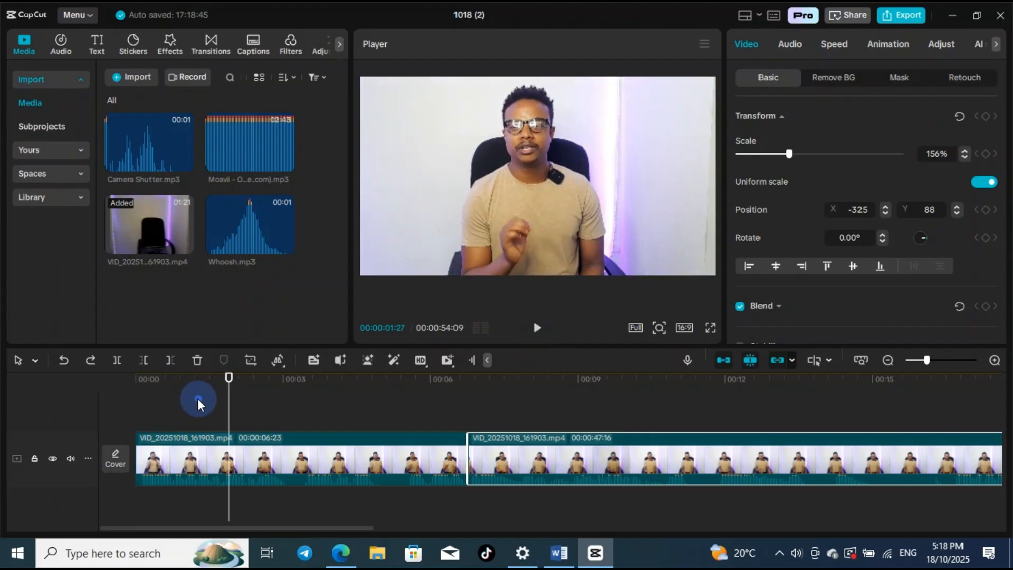
left_click_drag(215, 390, 222, 384)
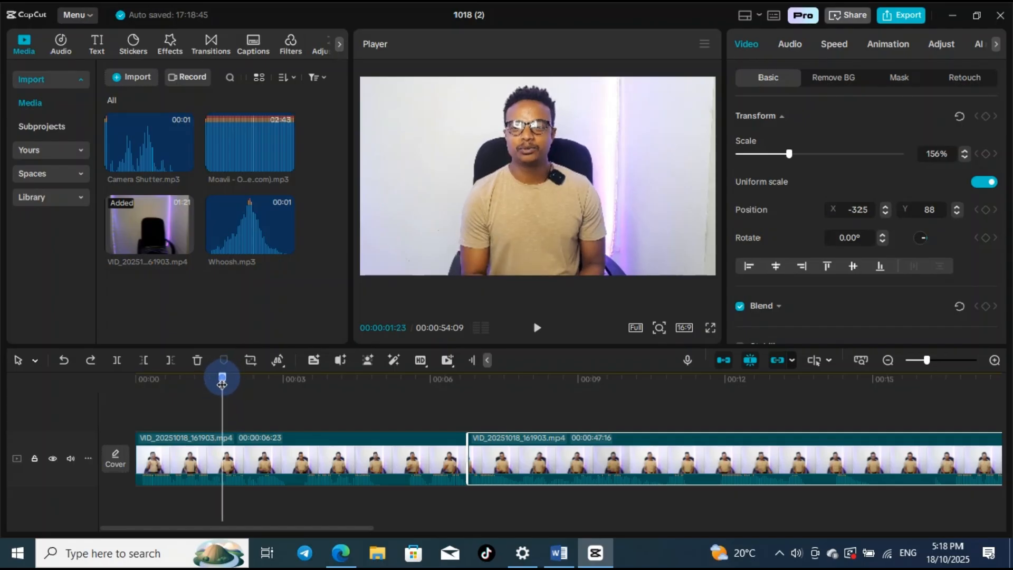
left_click(117, 359)
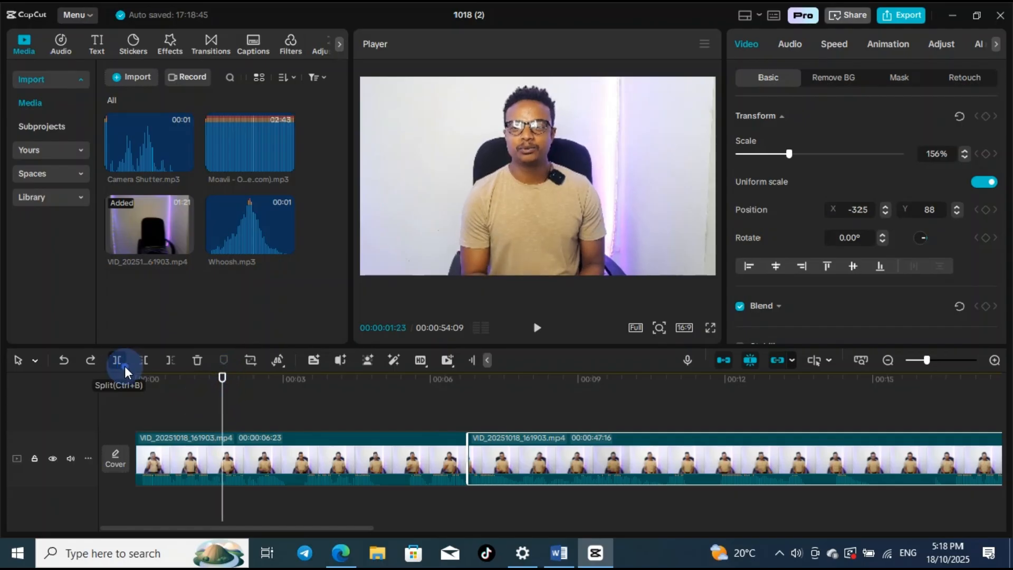
left_click(537, 328)
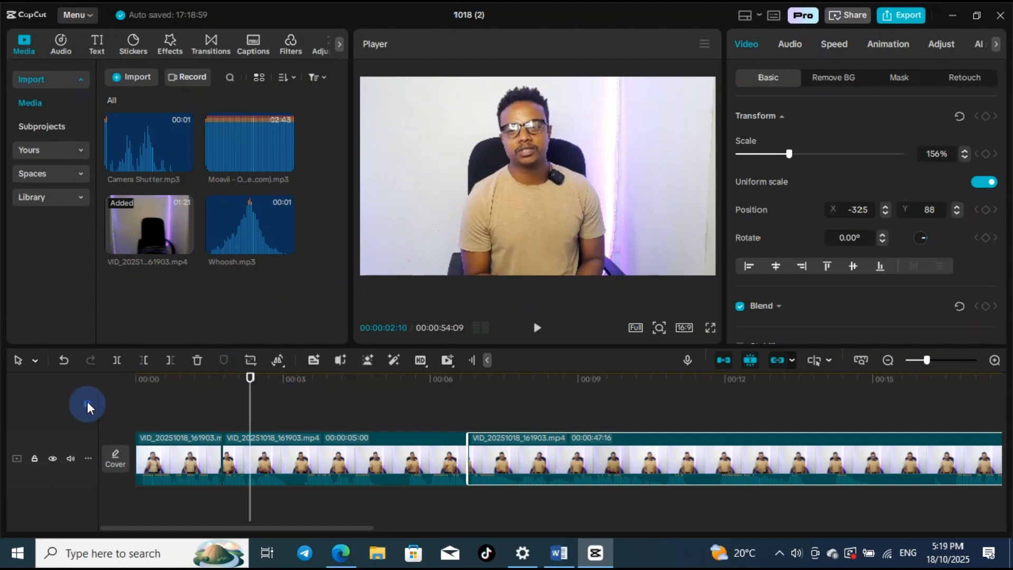
left_click(290, 456)
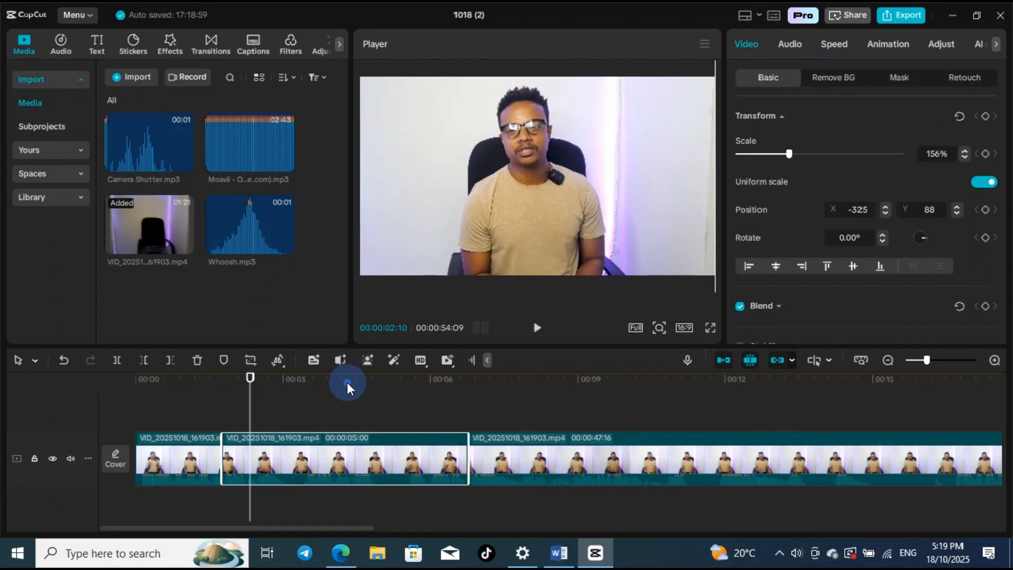
- Browse the NEW category of the transitions library for a suitable transition
mouse_move(254, 239)
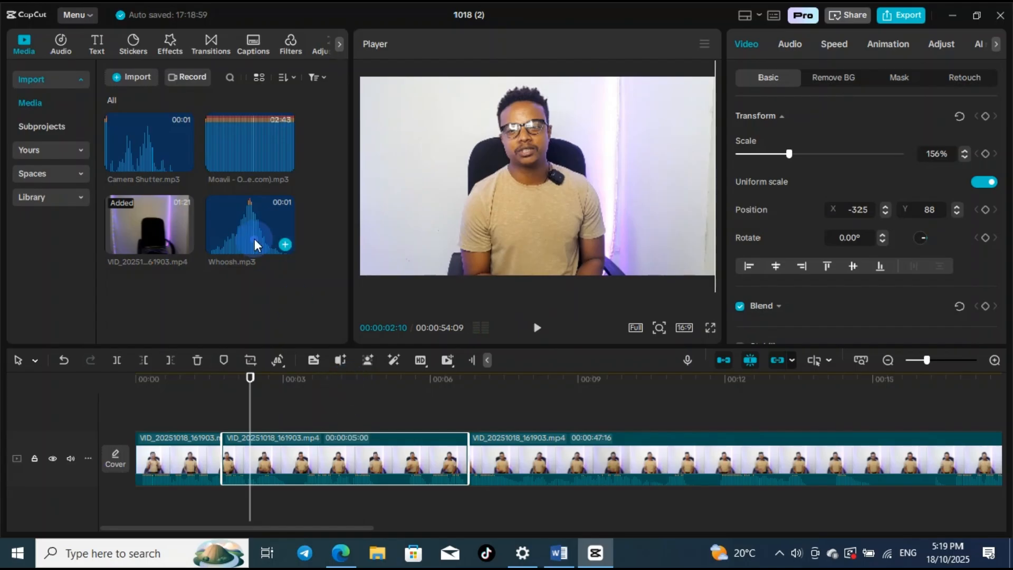
left_click(203, 36)
left_click(214, 148)
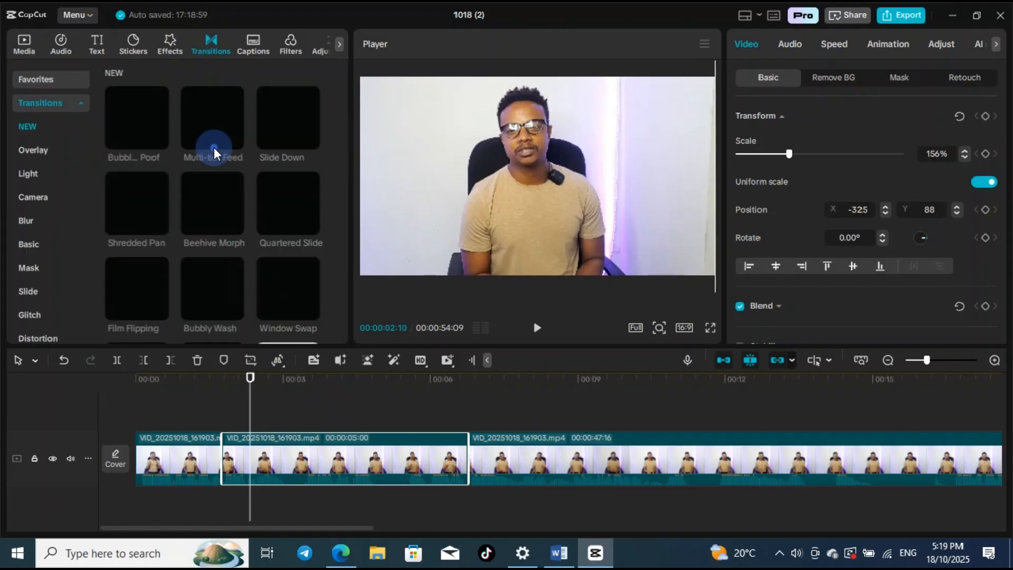
left_click(244, 105)
scroll(177, 236, "down", 10)
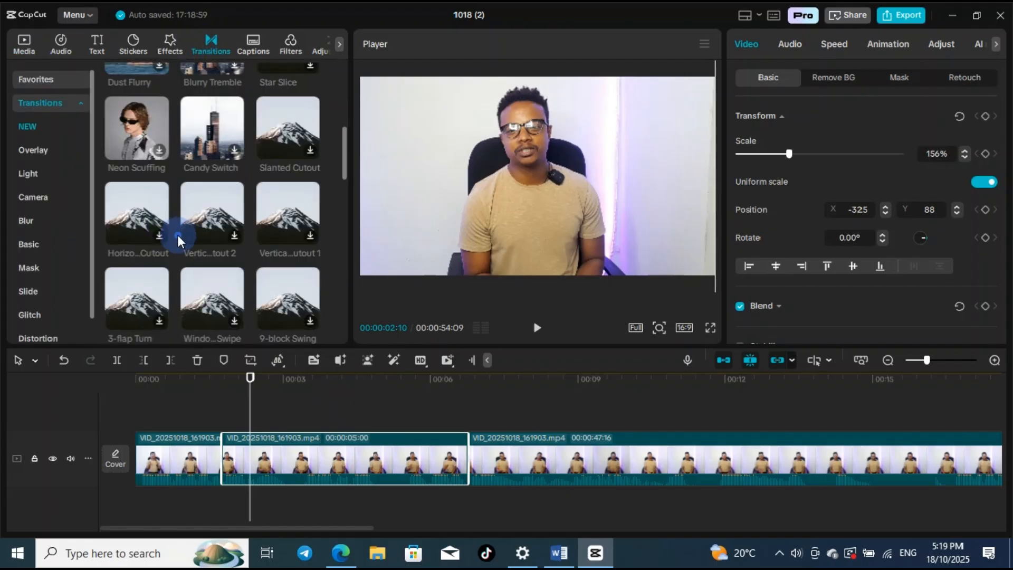
left_click(197, 233)
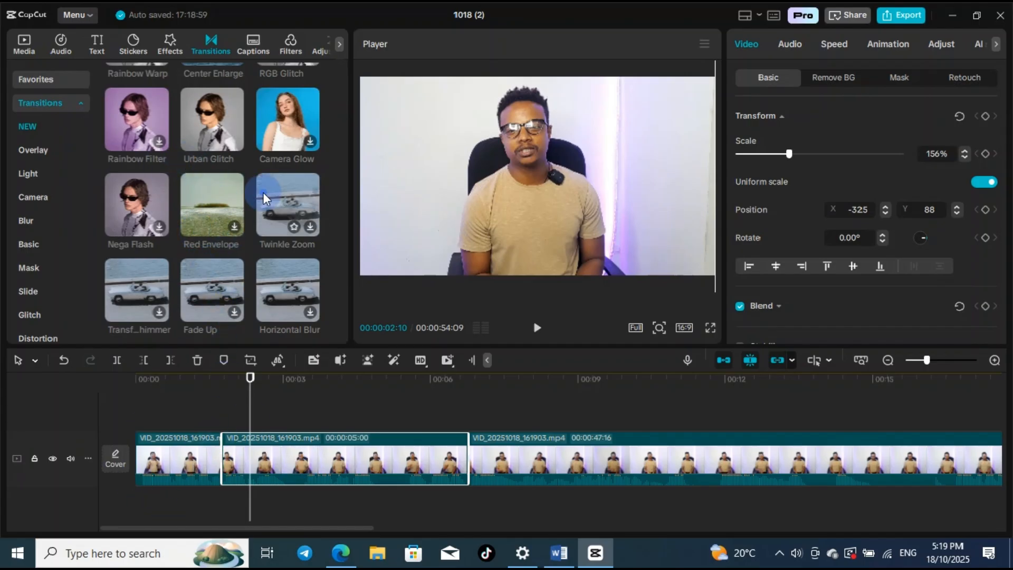
scroll(263, 192, "up", 2)
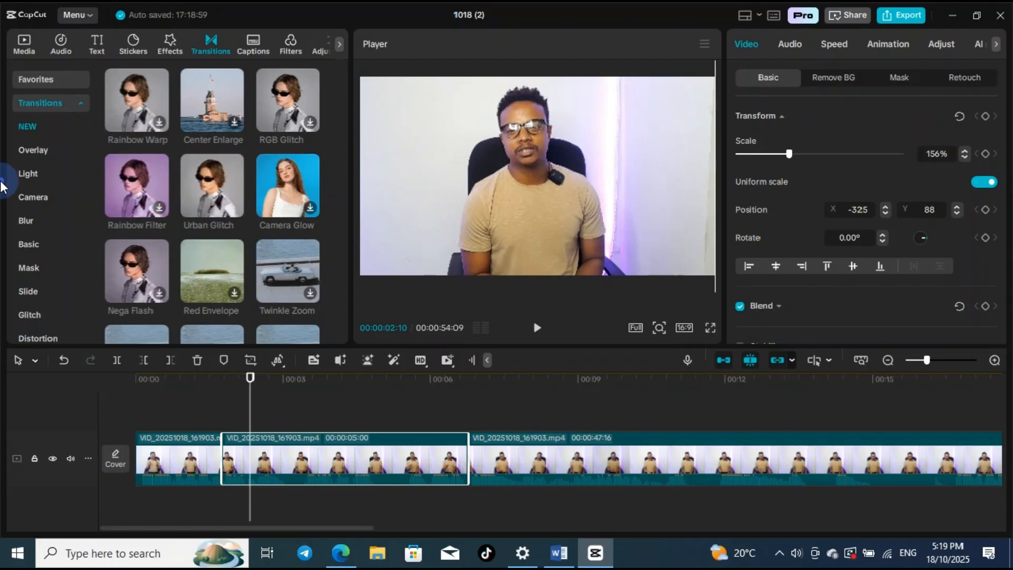
- Add the Glare II transition from the Light category at the cut between the first and second segments
left_click(39, 172)
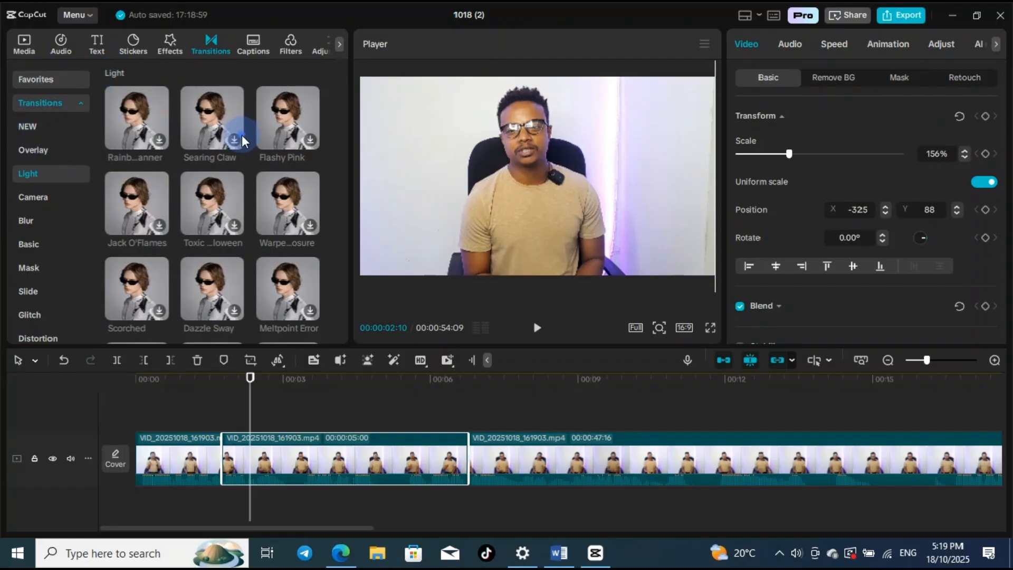
scroll(229, 224, "down", 10)
scroll(295, 239, "up", 3)
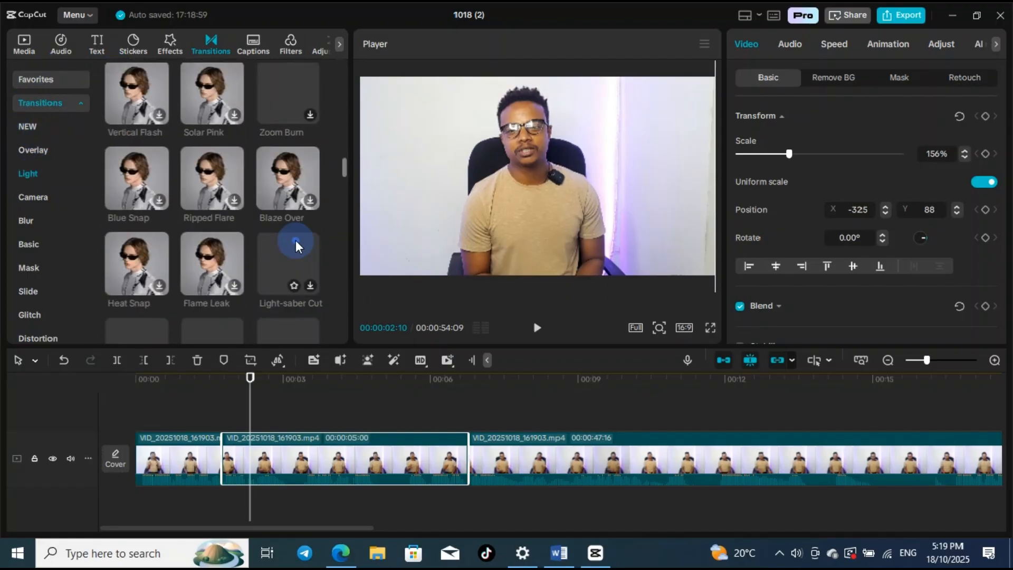
scroll(295, 239, "down", 10)
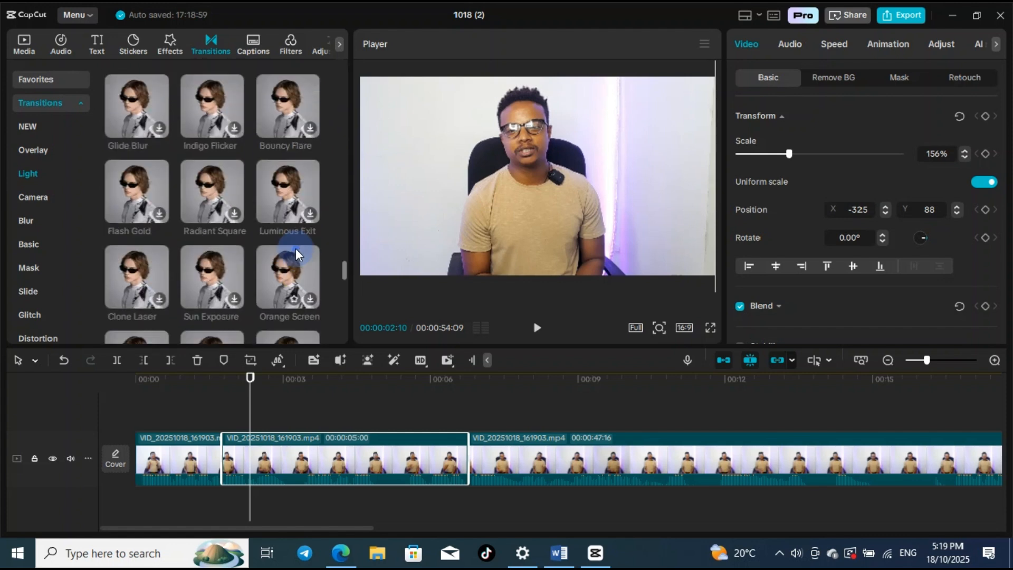
scroll(296, 248, "down", 5)
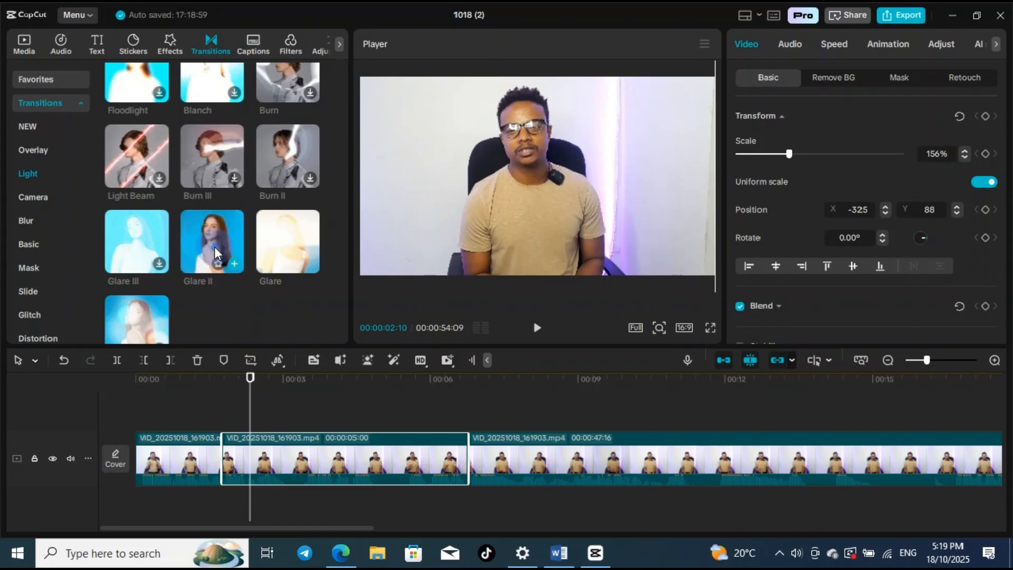
left_click_drag(210, 250, 207, 457)
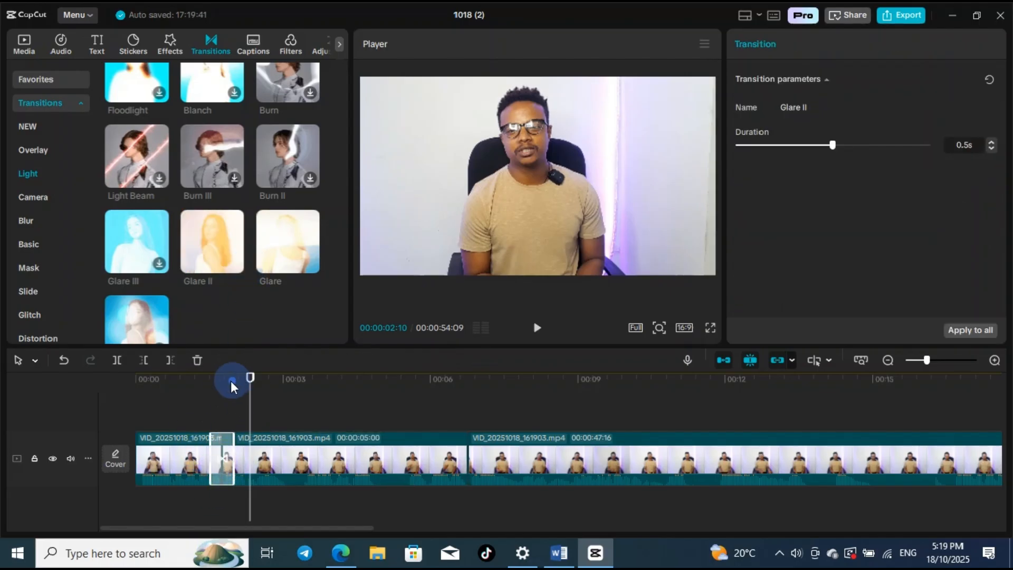
- Play back across the Glare II transition twice to check how it looks
left_click_drag(248, 378, 188, 407)
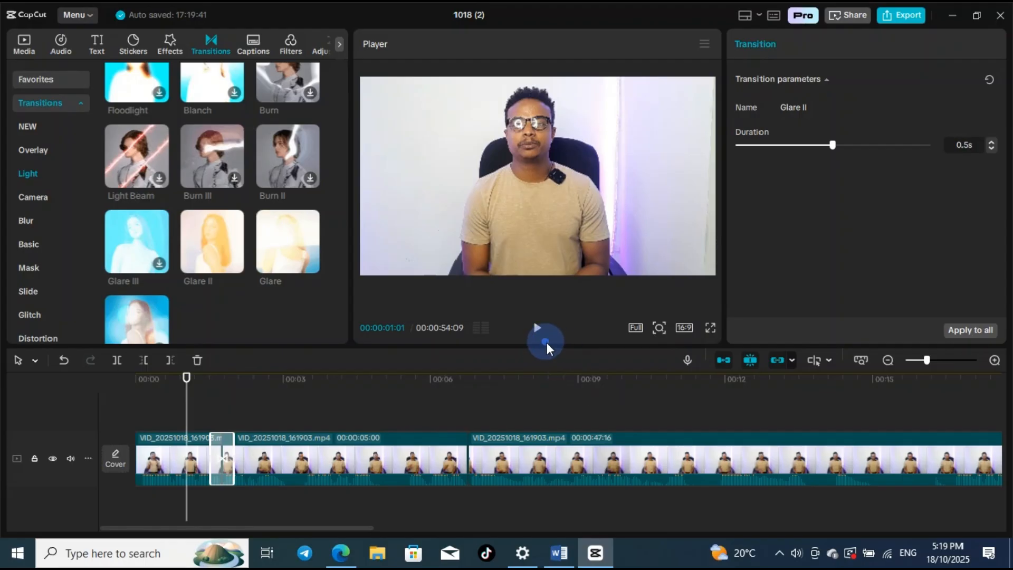
left_click(537, 327)
left_click(541, 331)
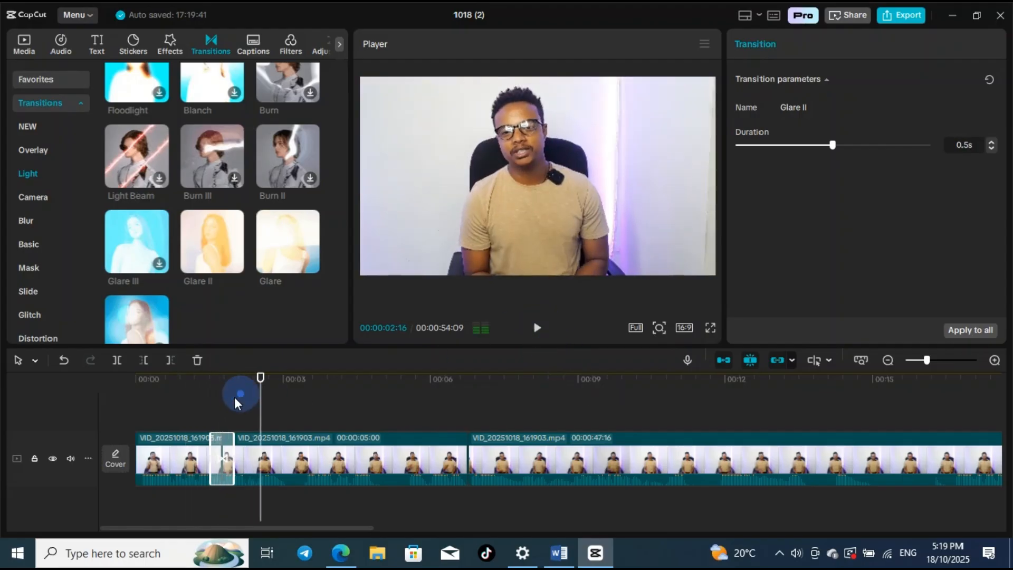
left_click(202, 436)
left_click(537, 327)
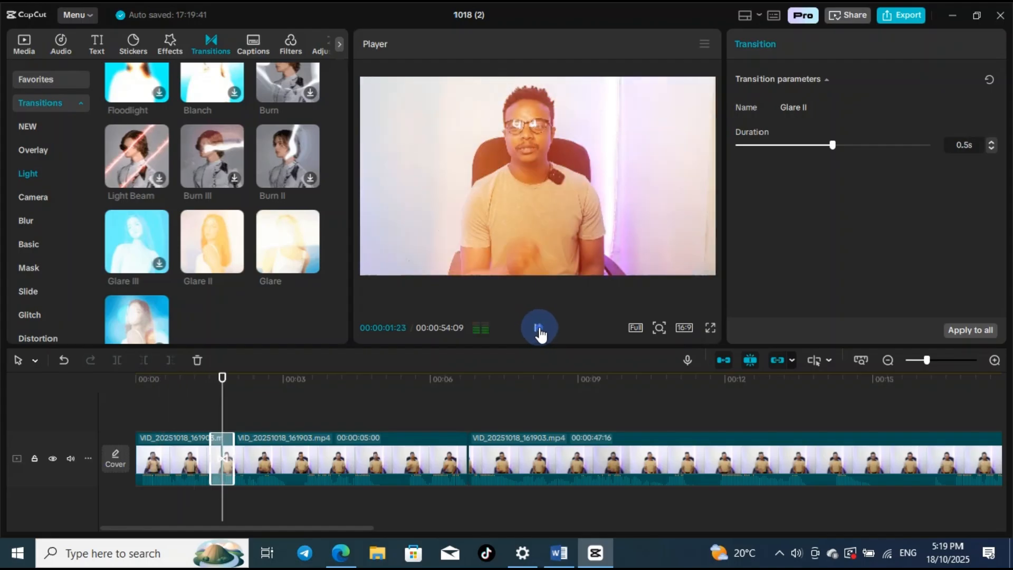
left_click(539, 332)
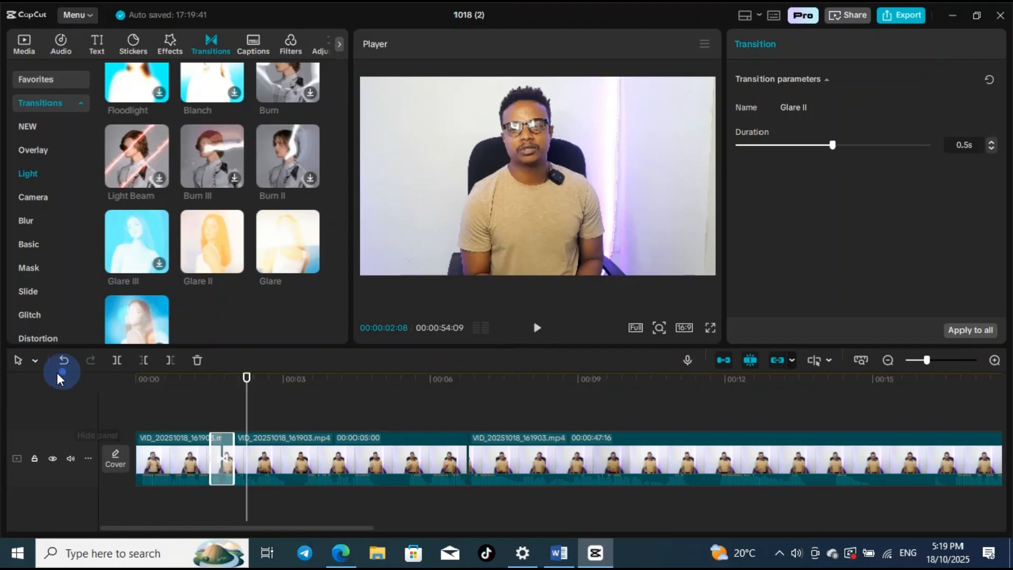
- Preview Camera Shutter.mp3 and place it on an audio track directly beneath the Glare II transition
left_click_drag(243, 387, 162, 403)
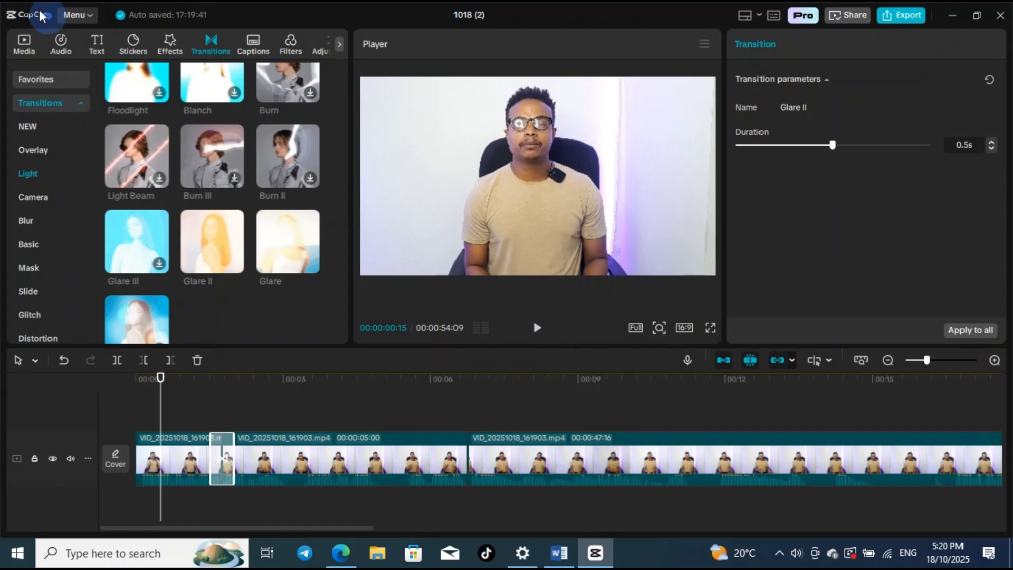
left_click(93, 71)
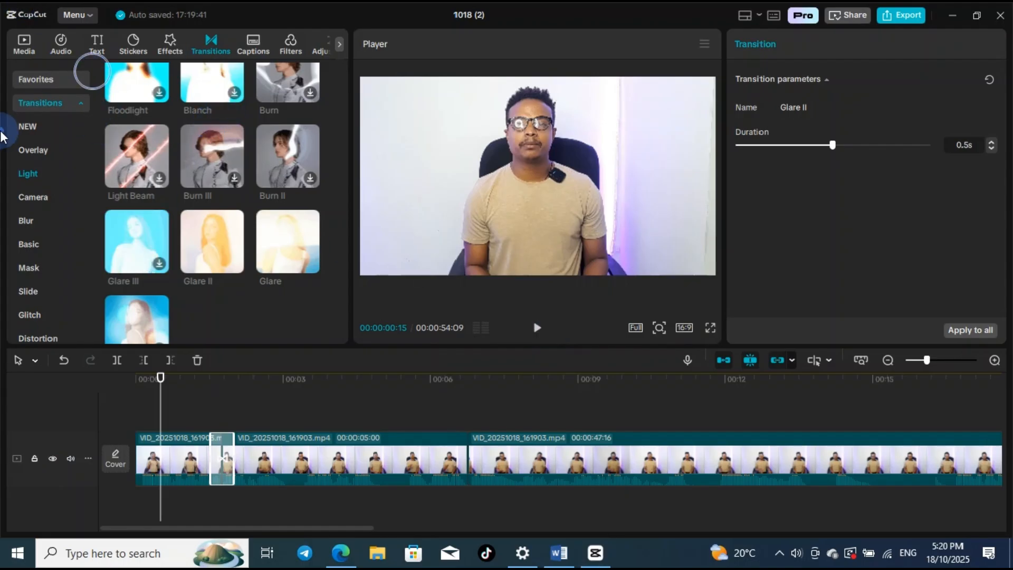
left_click(24, 44)
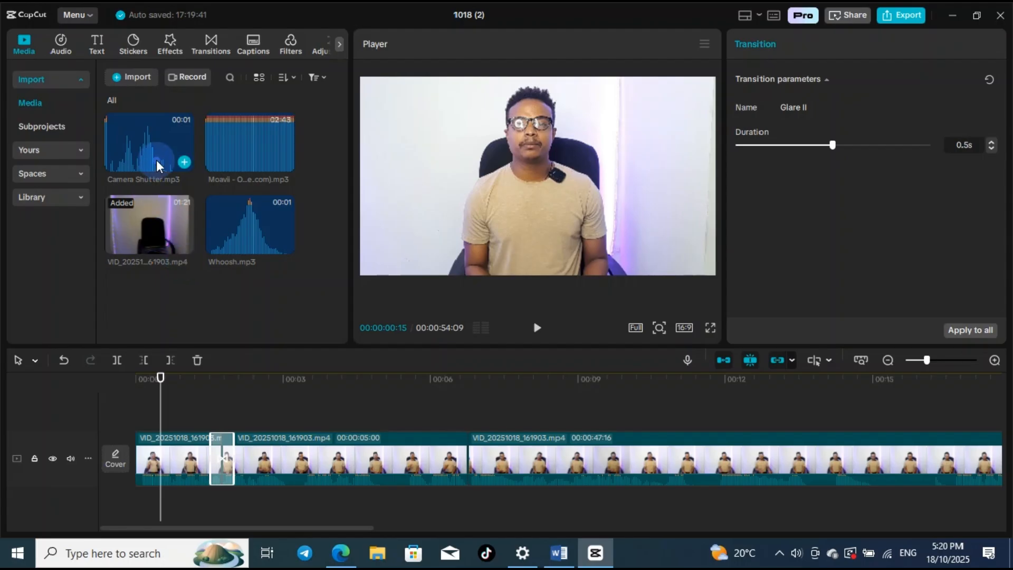
left_click(142, 129)
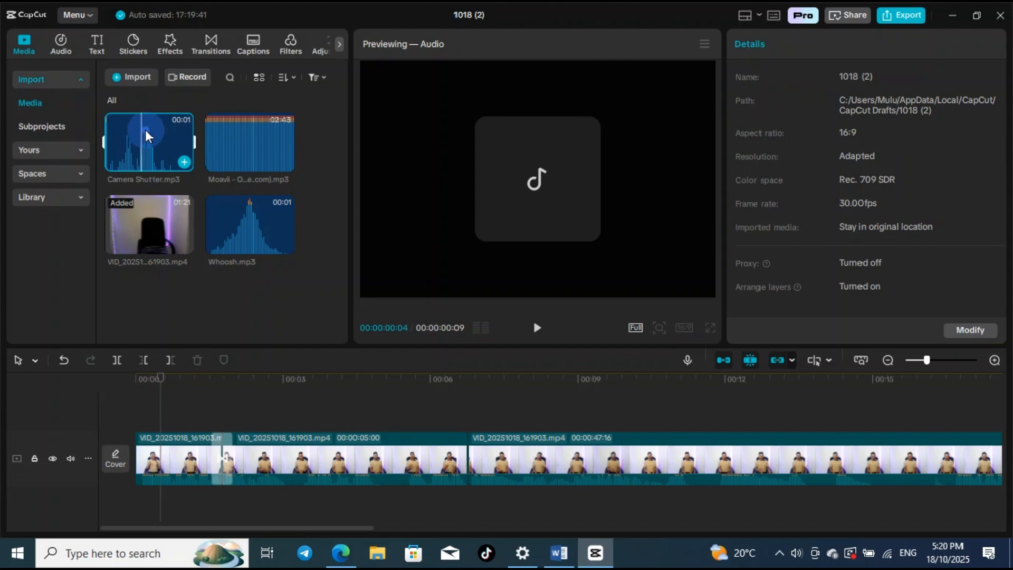
left_click_drag(131, 134, 214, 505)
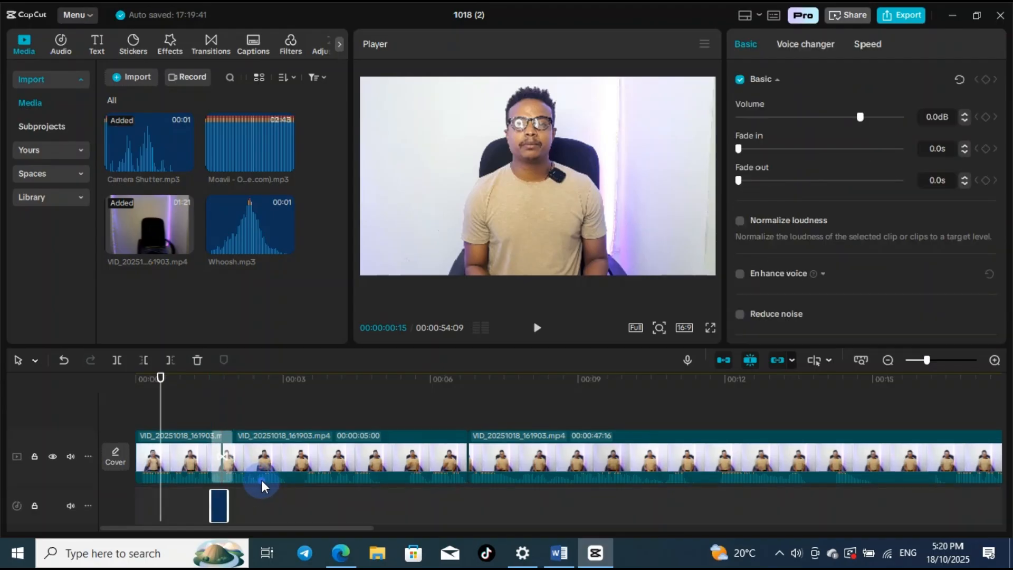
- Enlarge the timeline scale and set the Camera Shutter sound's volume to 1.4 dB
scroll(316, 486, "up", 3, "ctrl")
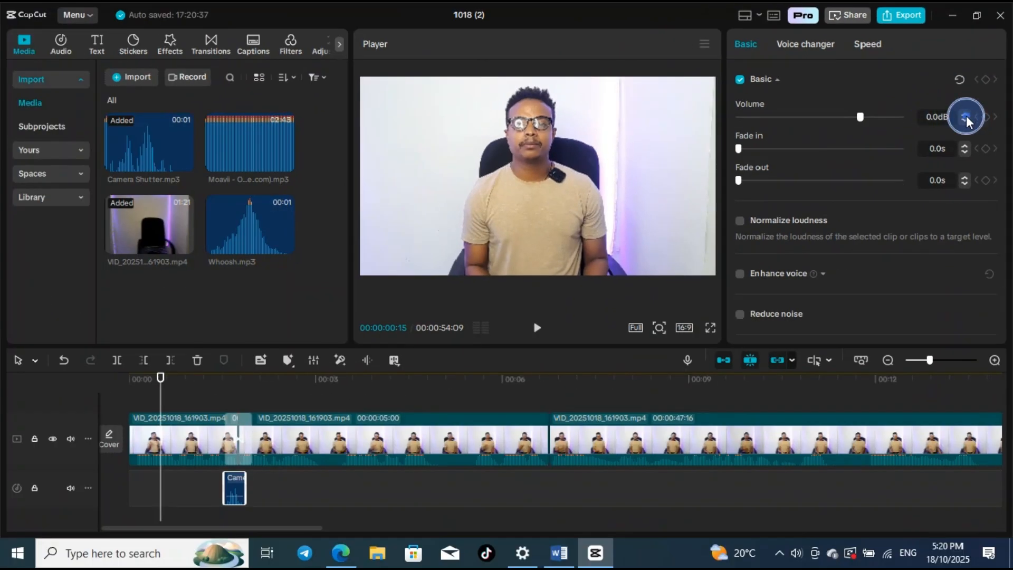
left_click(966, 115)
left_click(965, 116)
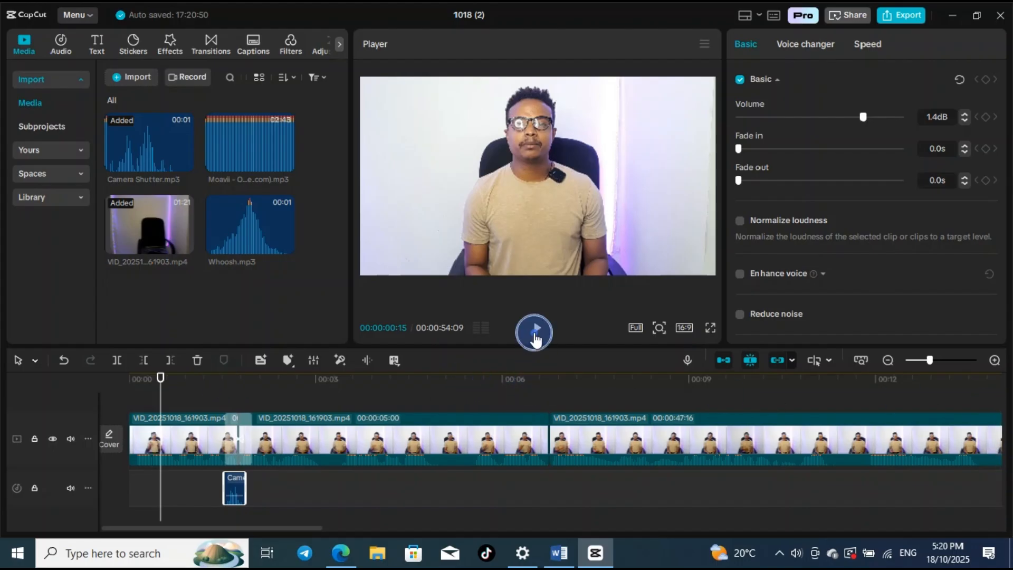
- Play back across the first cut several times to check the transition together with the Camera Shutter sound
left_click(533, 334)
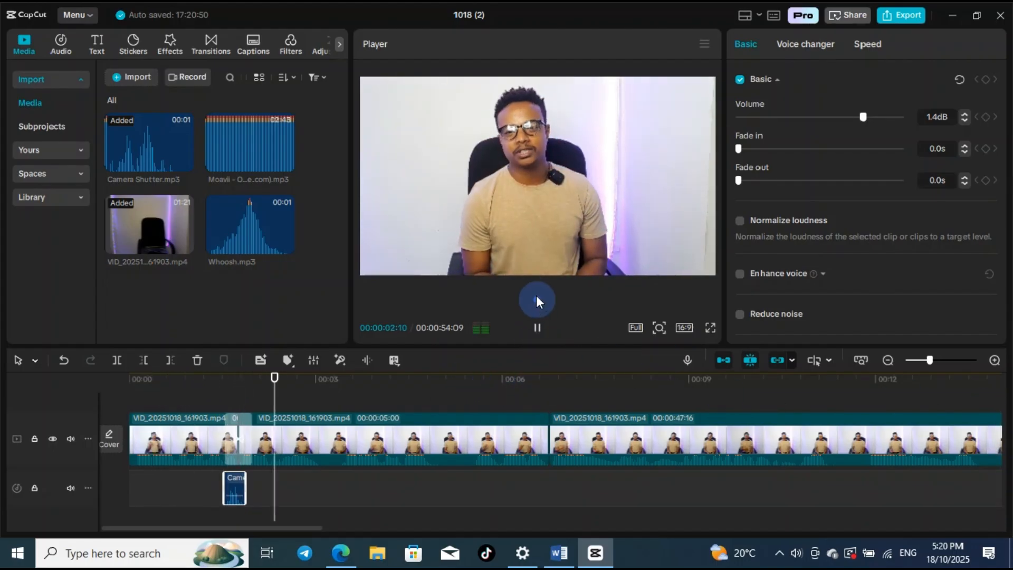
left_click(536, 326)
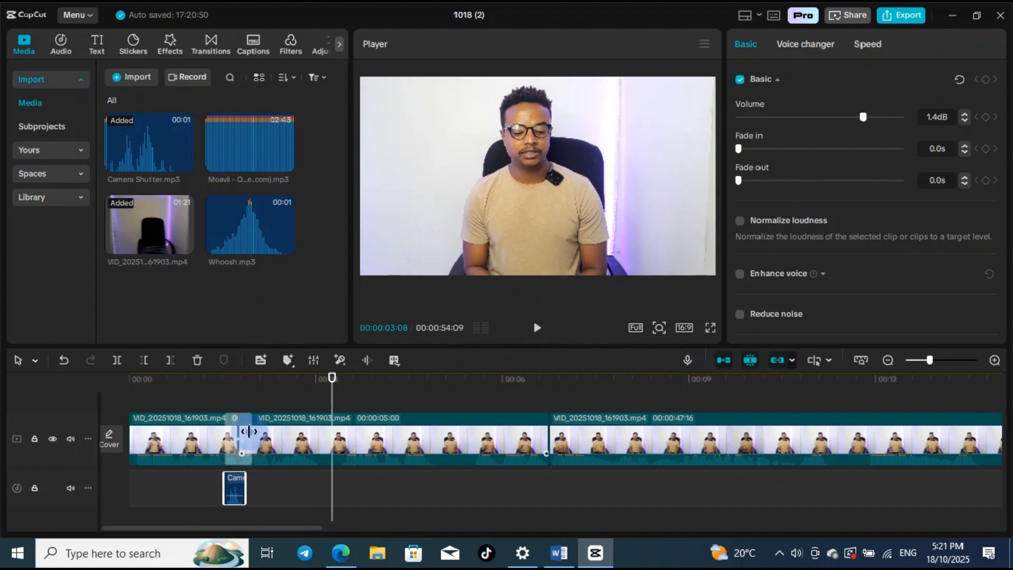
left_click(199, 384)
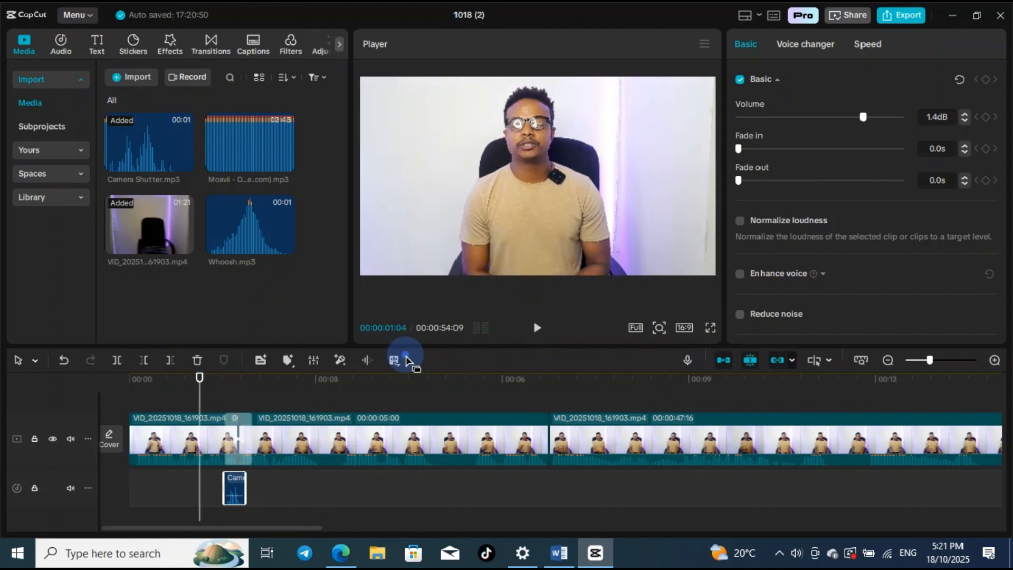
left_click(536, 332)
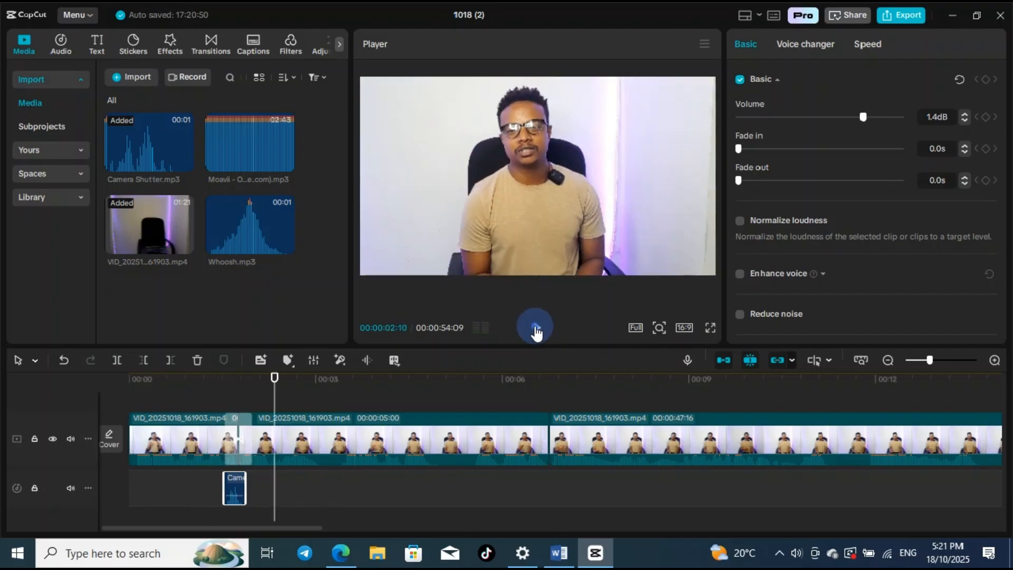
left_click(537, 332)
left_click_drag(275, 378, 206, 406)
left_click(534, 329)
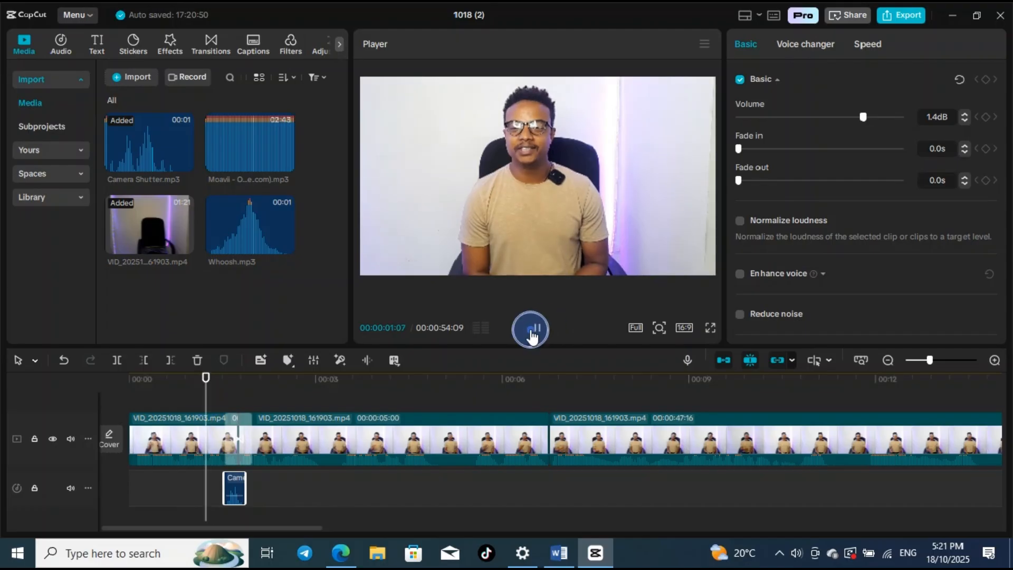
left_click(533, 331)
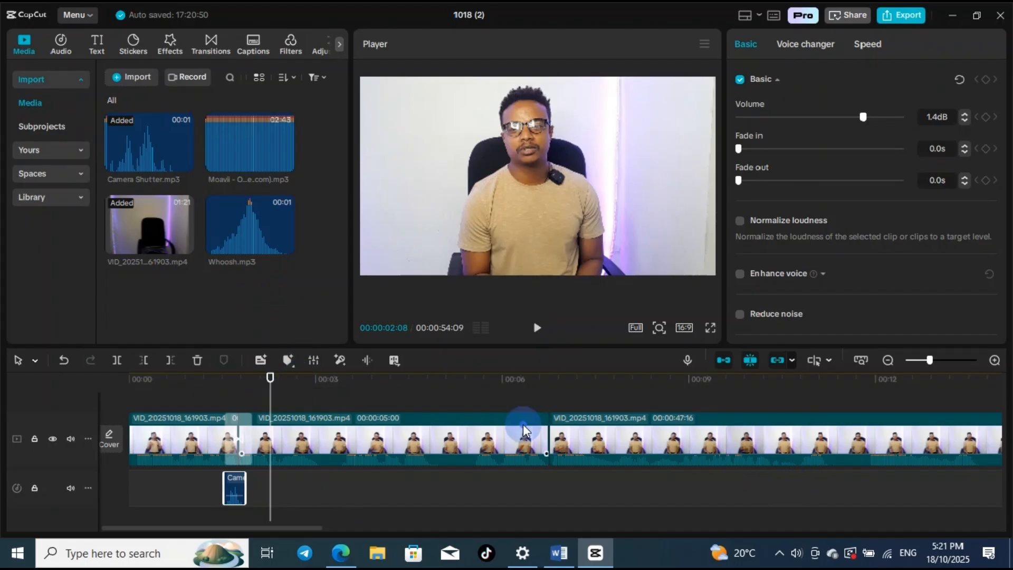
- Add the Spin Open transition from the Camera category at the cut between the second and third segments
left_click(537, 395)
left_click(590, 420)
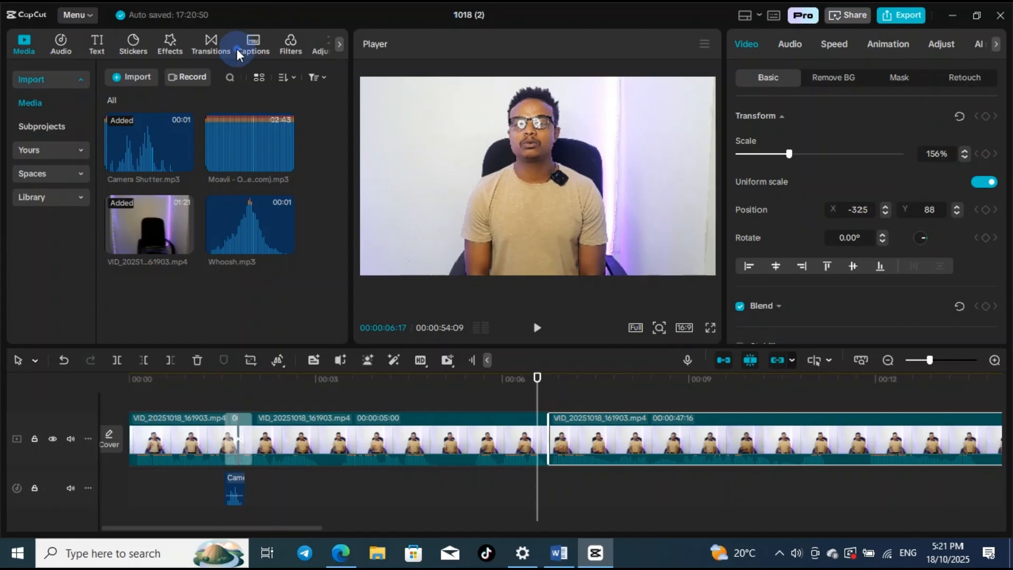
left_click(214, 37)
left_click(79, 165)
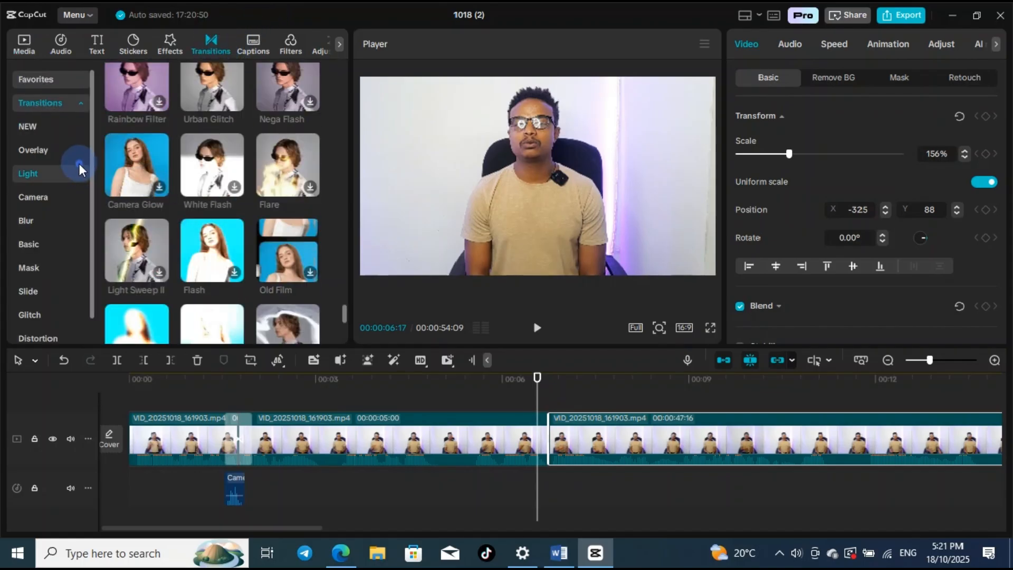
left_click(68, 148)
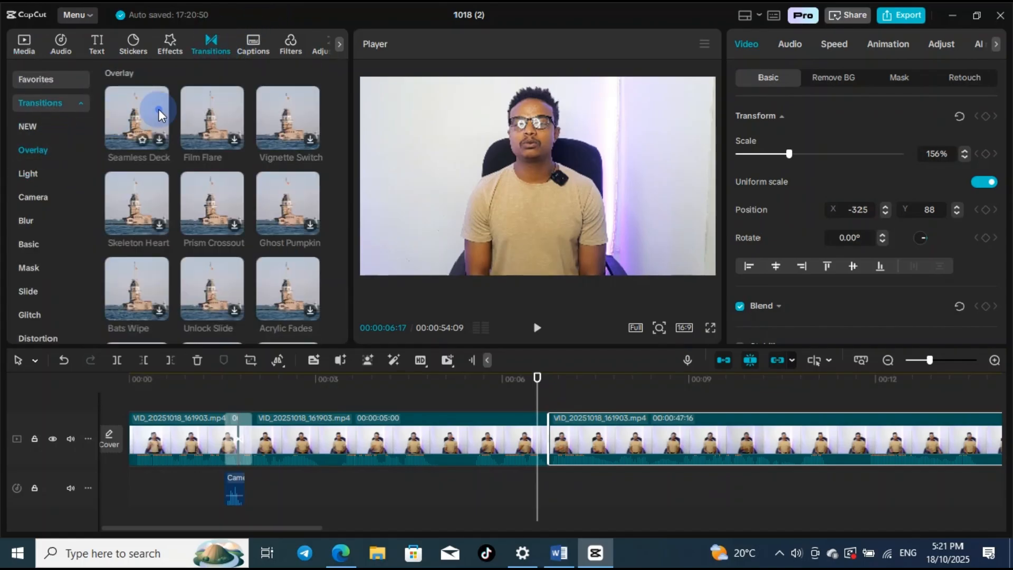
left_click(40, 198)
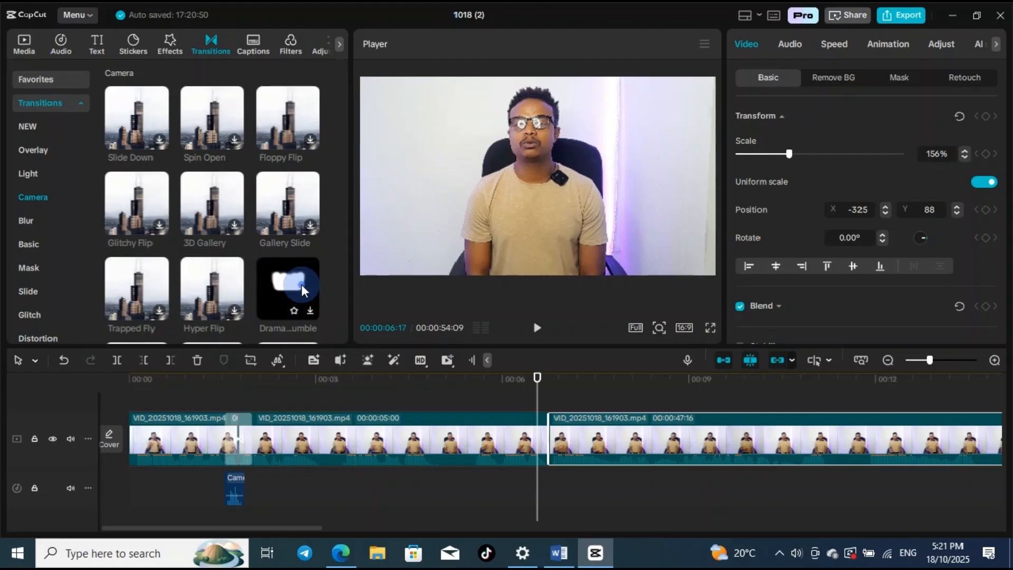
scroll(302, 284, "down", 3)
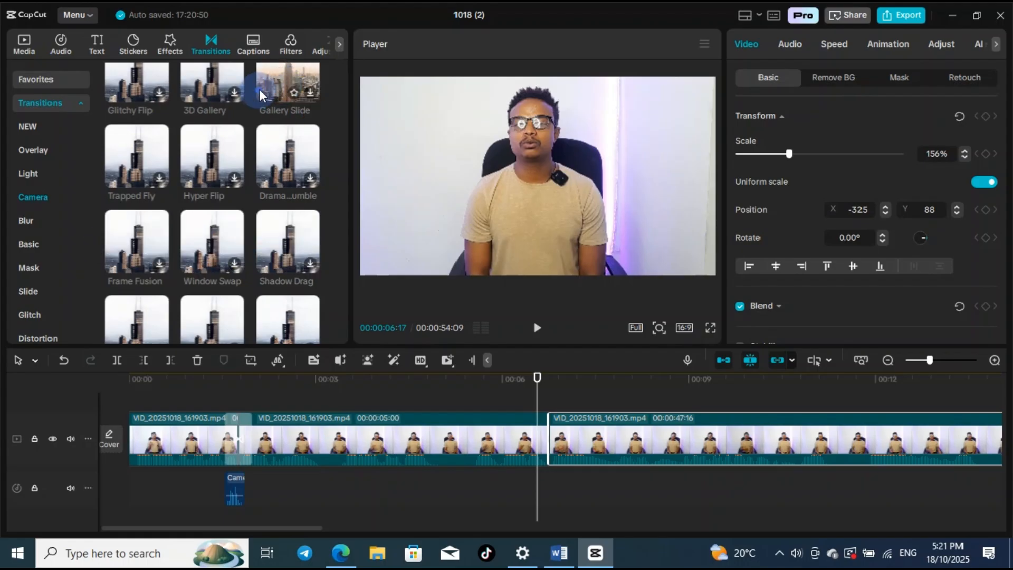
scroll(258, 92, "up", 3)
left_click_drag(217, 107, 496, 449)
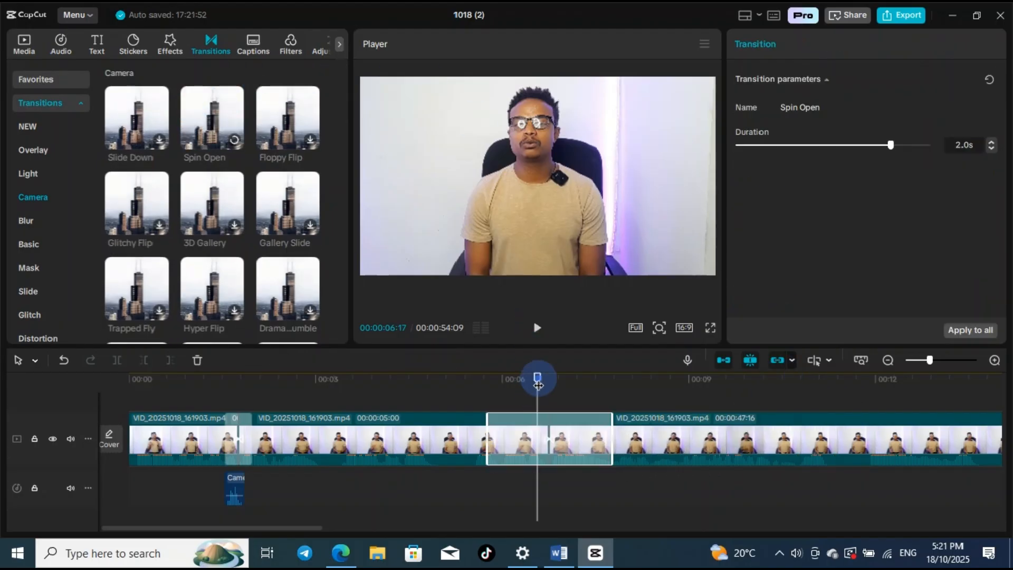
- Play back across the second cut twice to check the Spin Open transition
left_click_drag(537, 377, 421, 385)
left_click(537, 328)
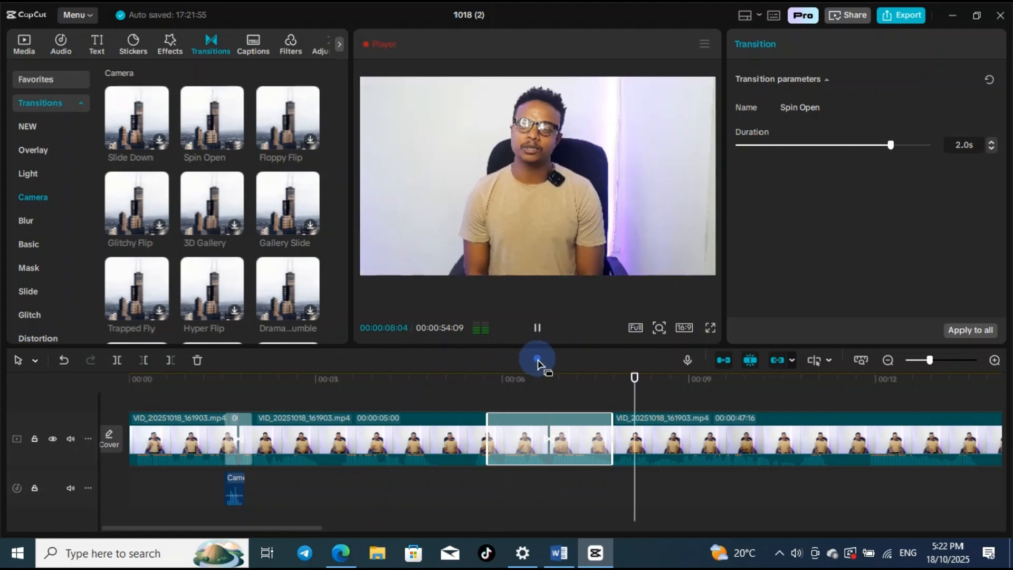
left_click_drag(696, 389, 434, 390)
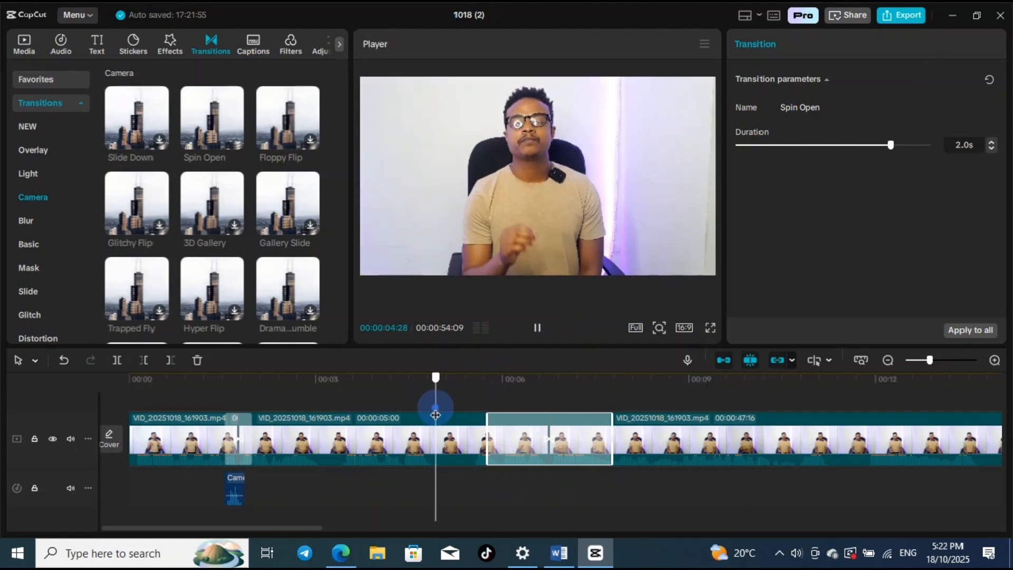
left_click(545, 328)
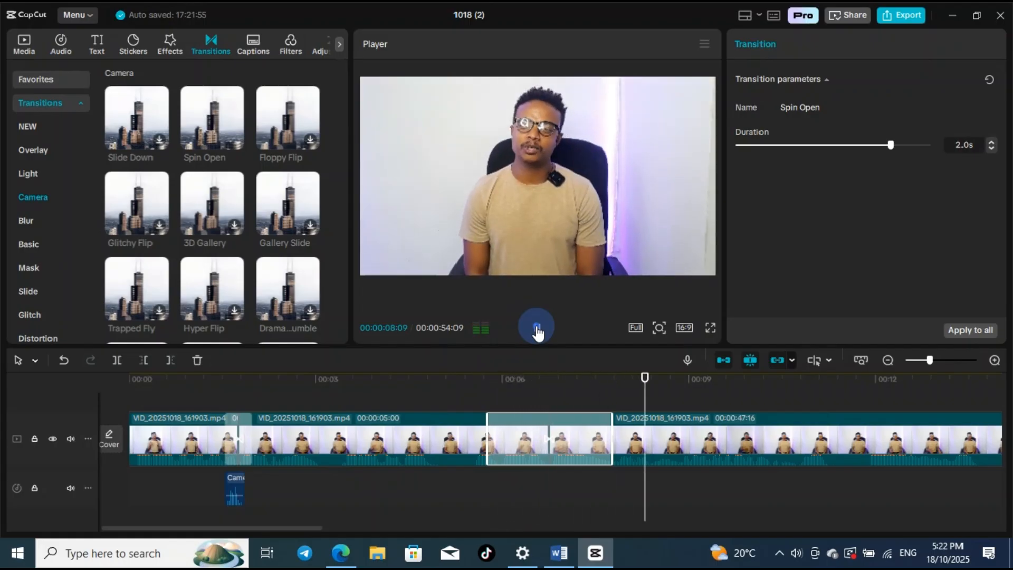
left_click(537, 328)
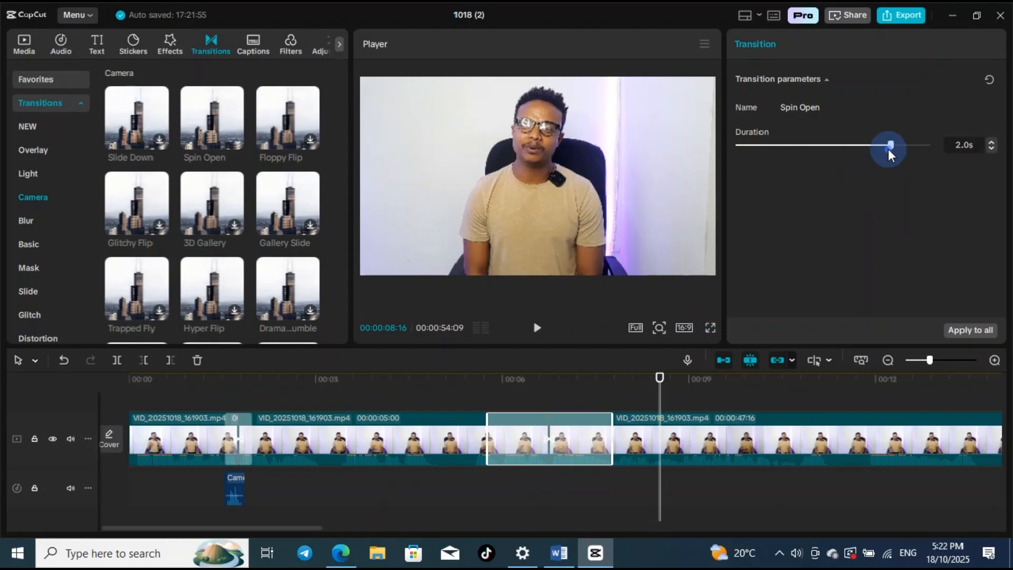
- Try a 0.6 s duration for the Spin Open transition and play back across the cut
left_click_drag(888, 148, 785, 221)
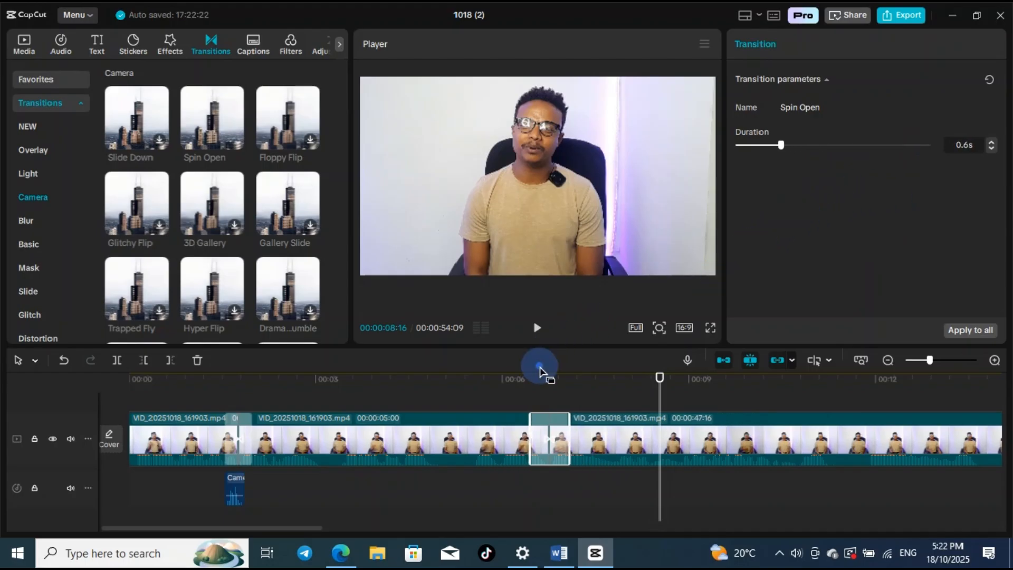
left_click(480, 388)
left_click(547, 335)
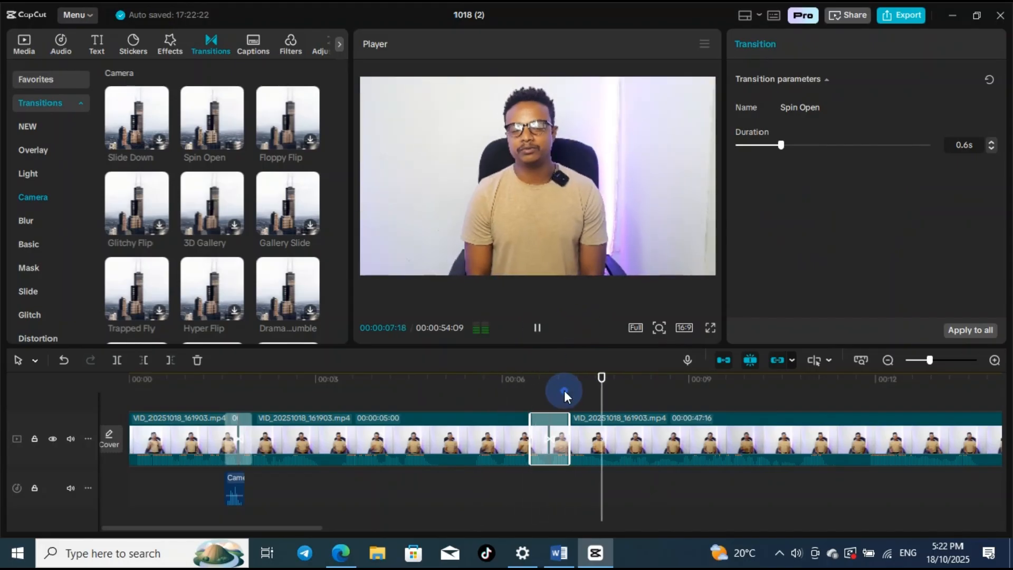
left_click_drag(630, 380, 516, 387)
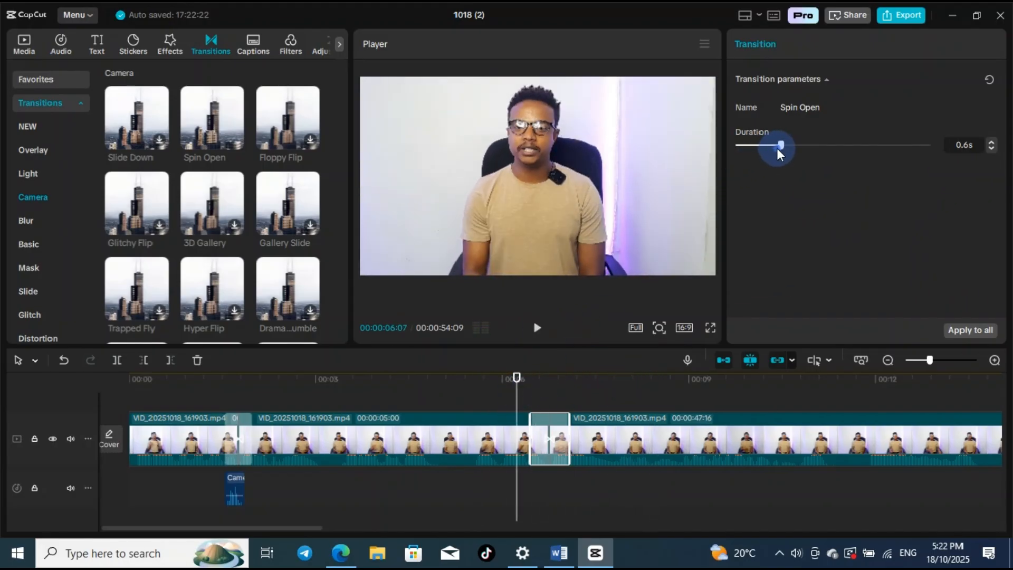
- Set the Spin Open transition's duration to 1.5 s and play back across the second cut
left_click_drag(779, 153, 852, 166)
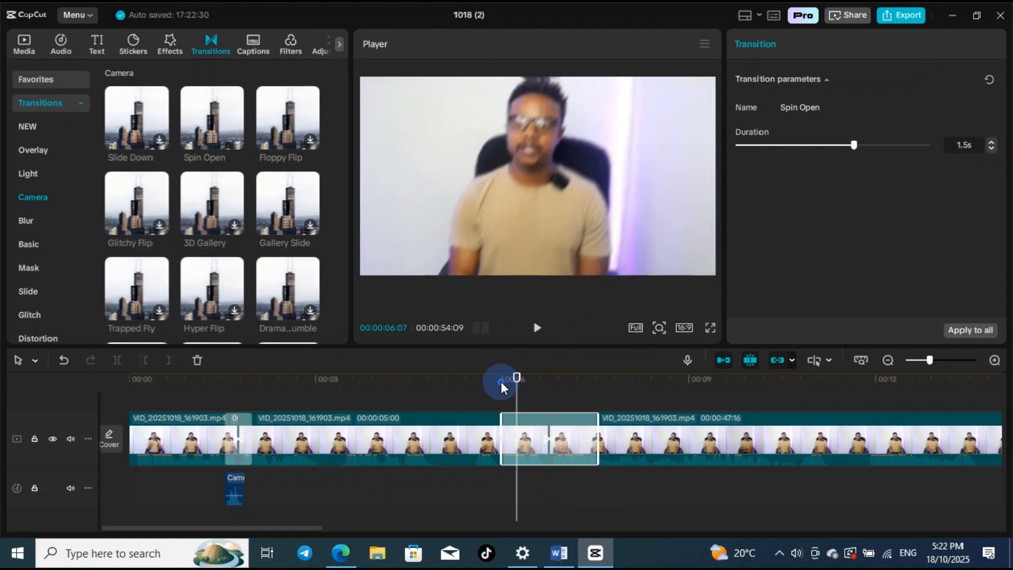
left_click_drag(523, 381, 454, 390)
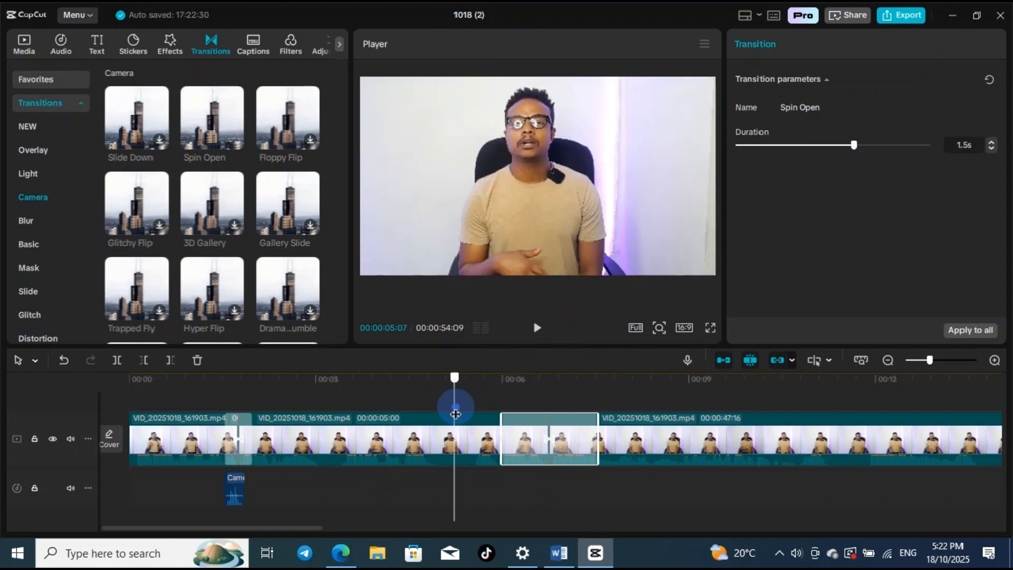
left_click(544, 342)
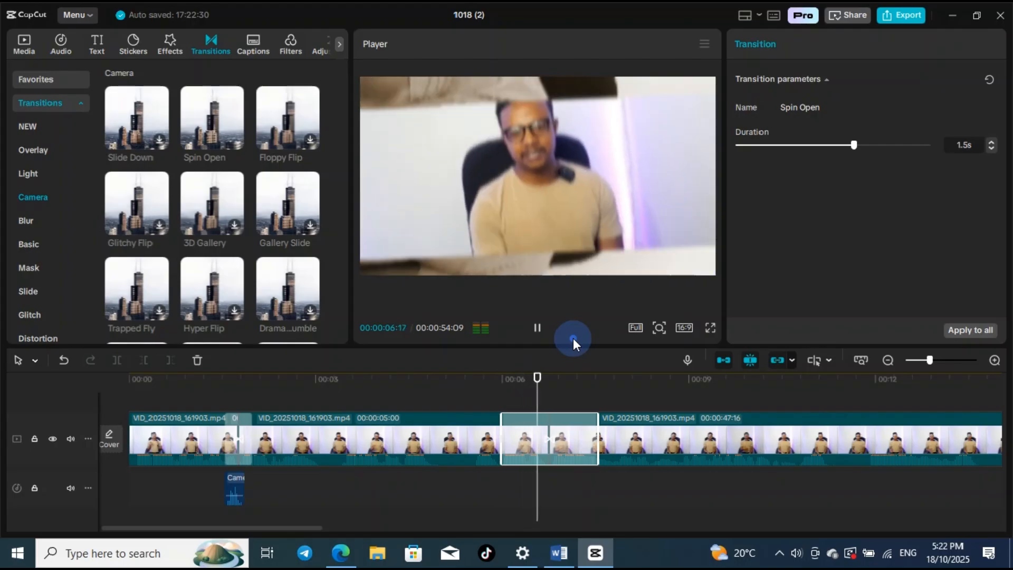
left_click(538, 328)
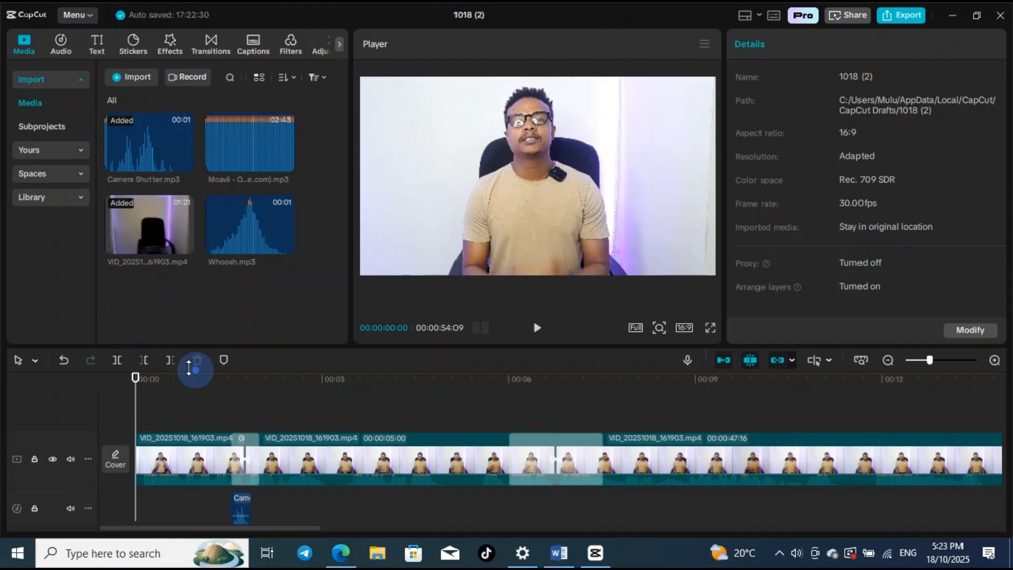
- Play the opening of the video up to the first transition and return the playhead to the start
left_click(536, 327)
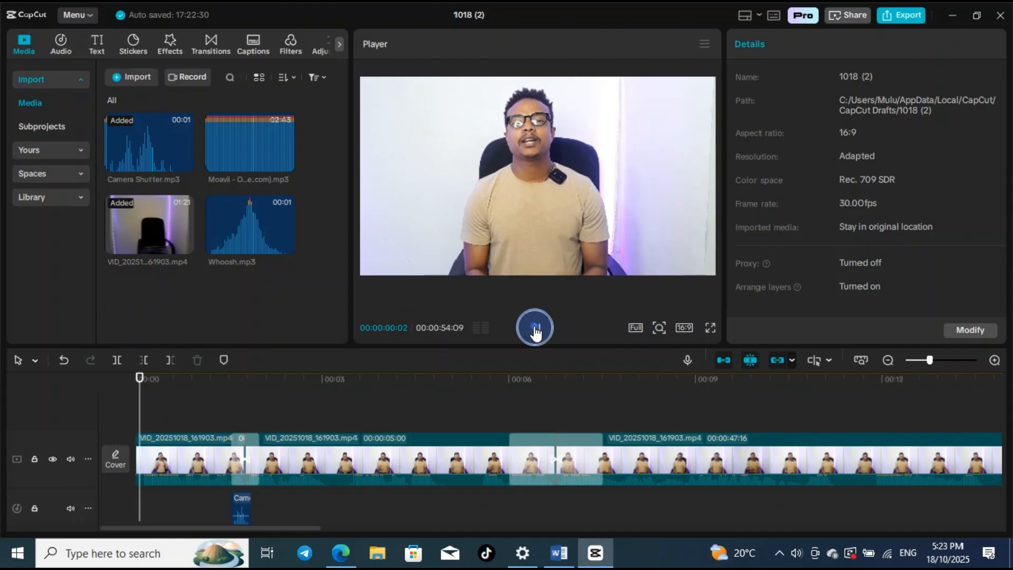
left_click(536, 327)
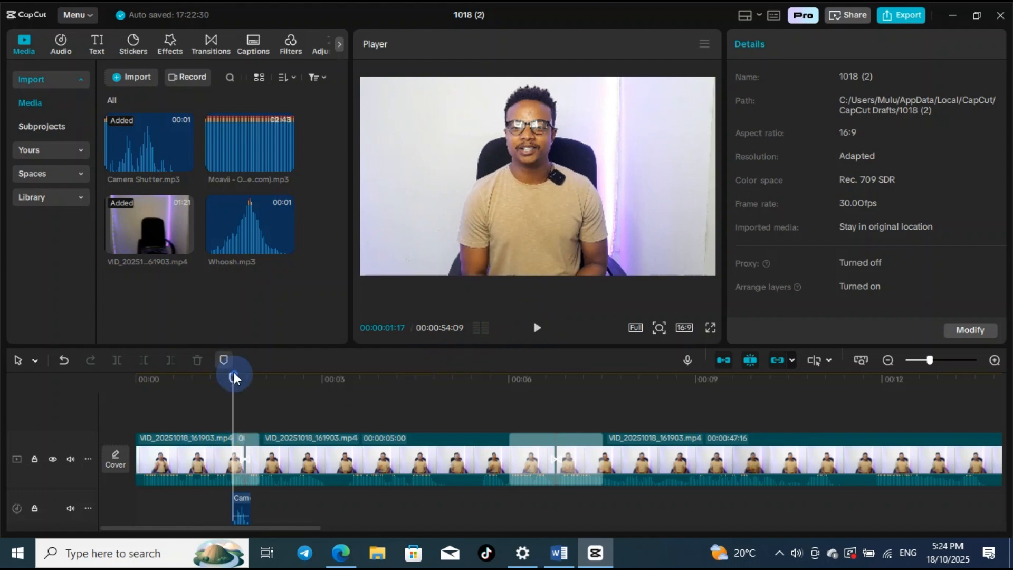
left_click_drag(234, 381, 118, 461)
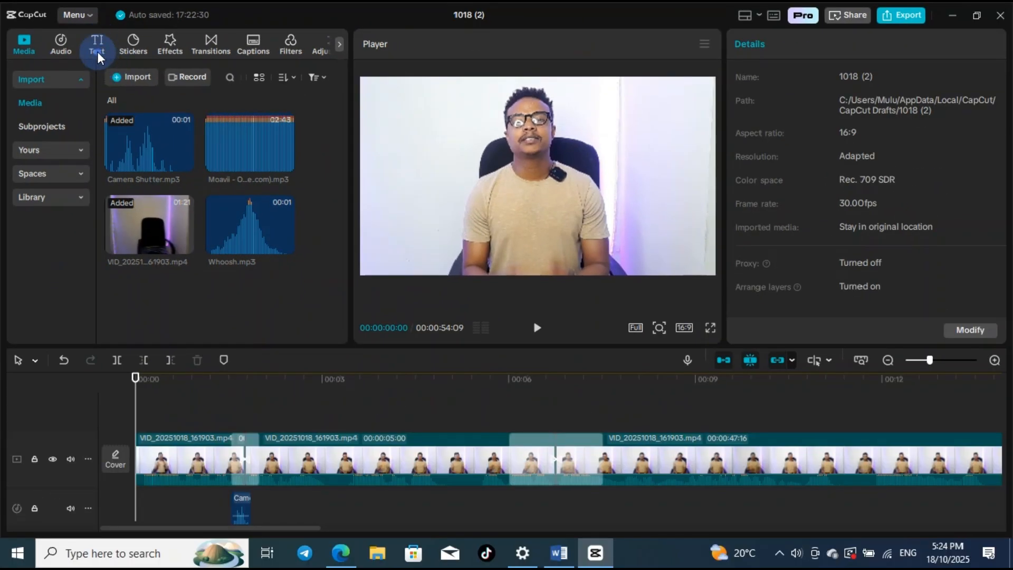
- Browse the text effects, including the Trending, Glow and Multicolor categories
left_click(97, 52)
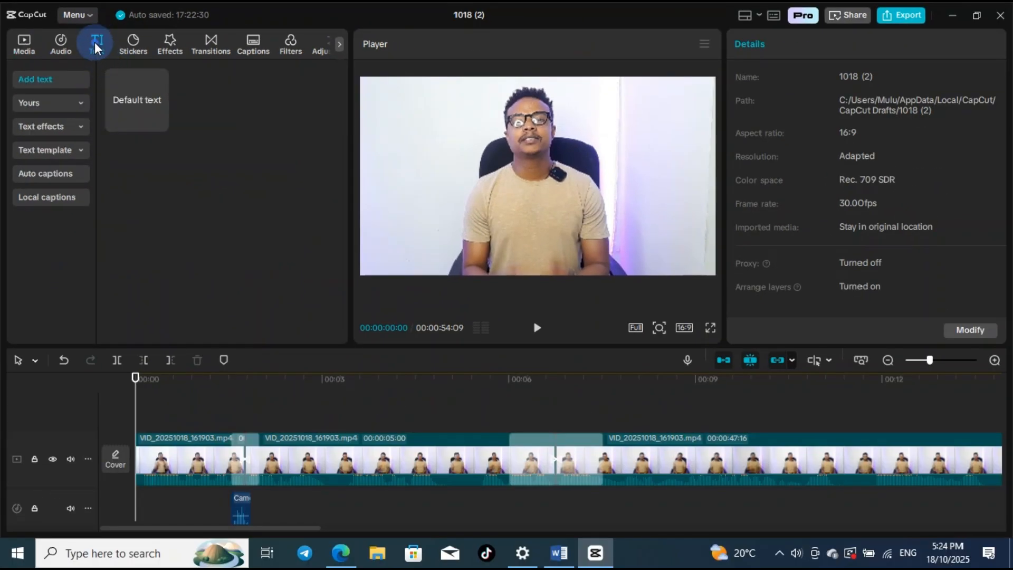
left_click(64, 119)
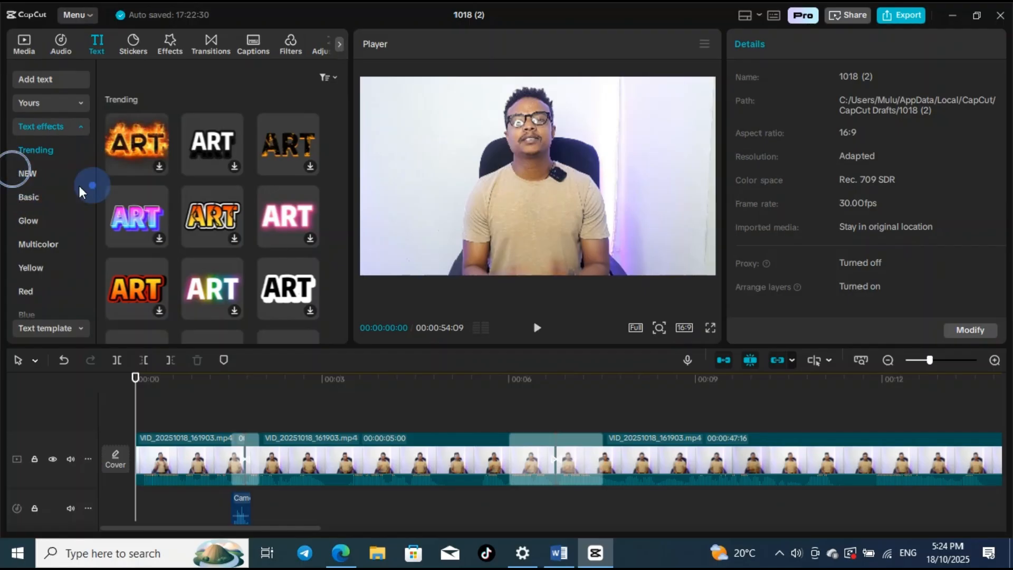
left_click(35, 214)
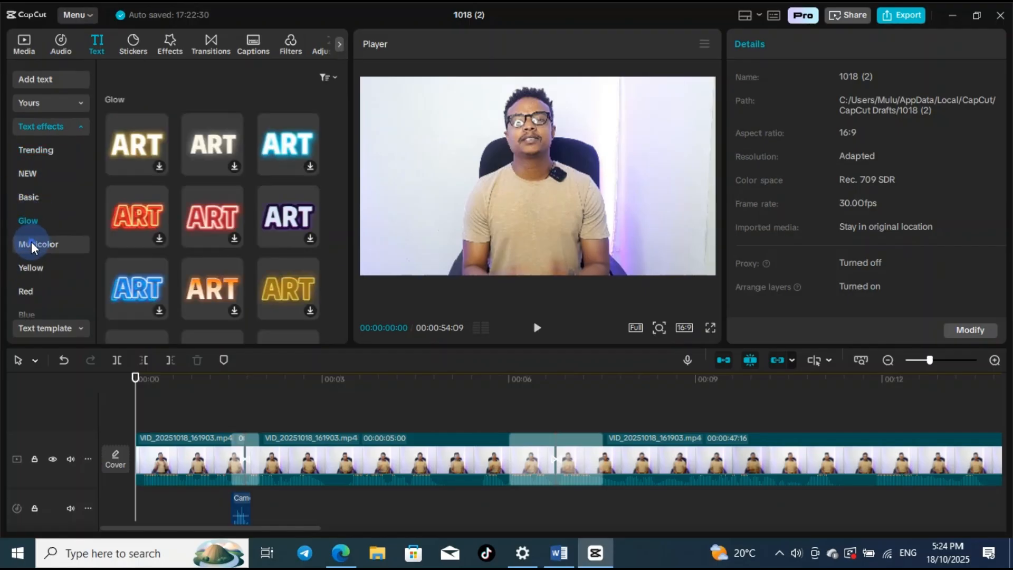
left_click(32, 244)
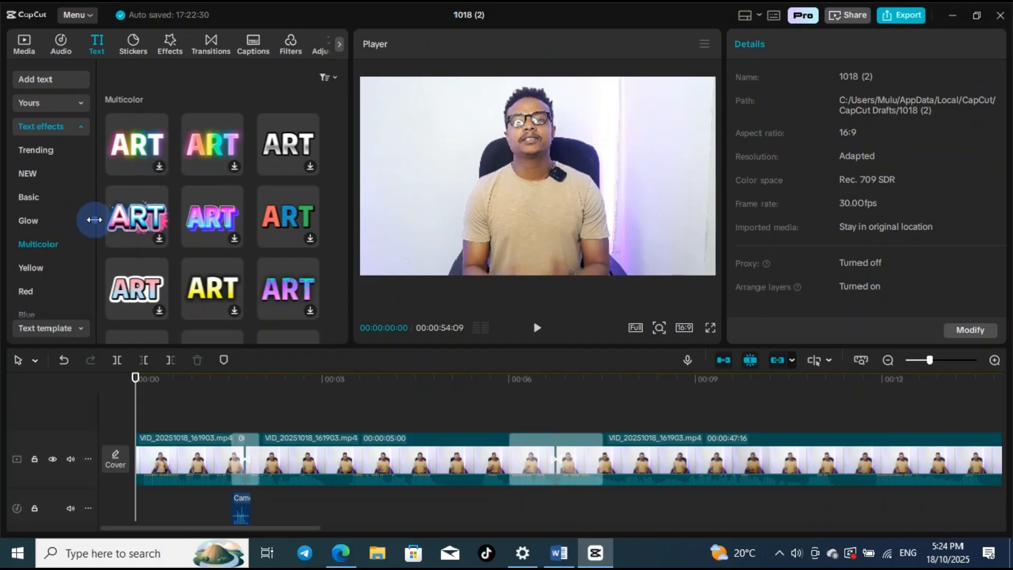
left_click(209, 141)
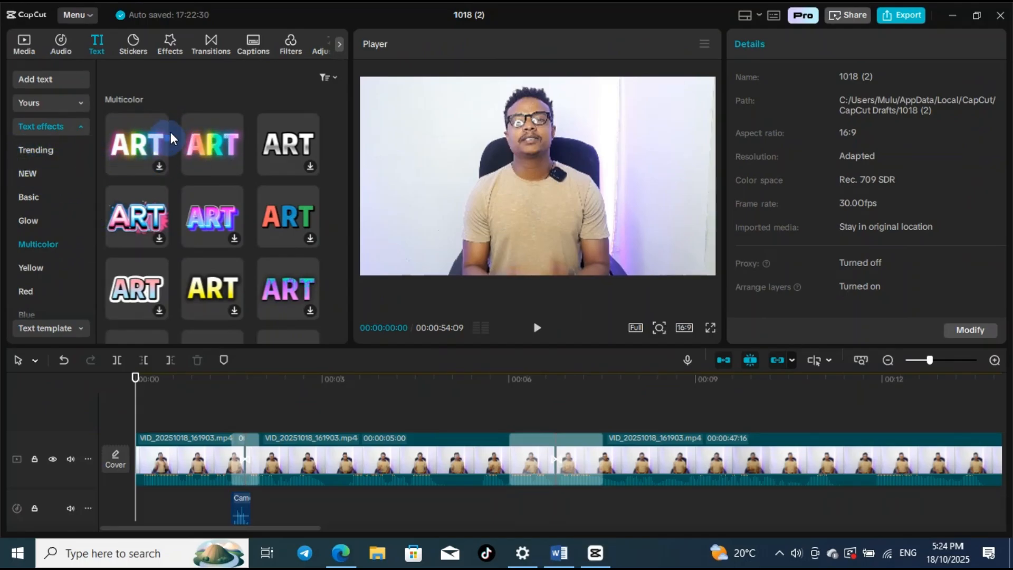
scroll(79, 217, "down", 3)
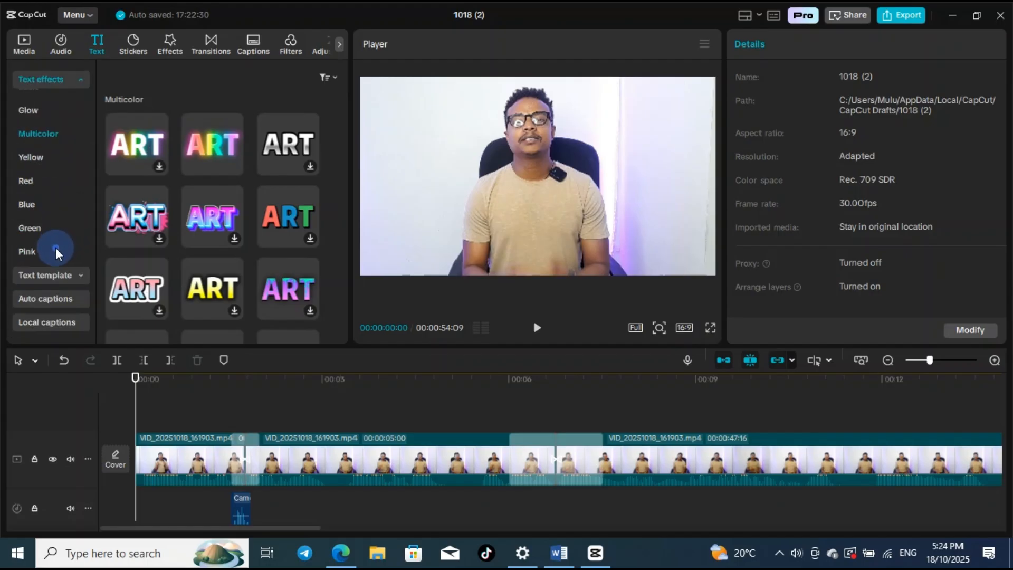
- Look through the text templates in the Trending, Title and Social media categories
left_click(74, 274)
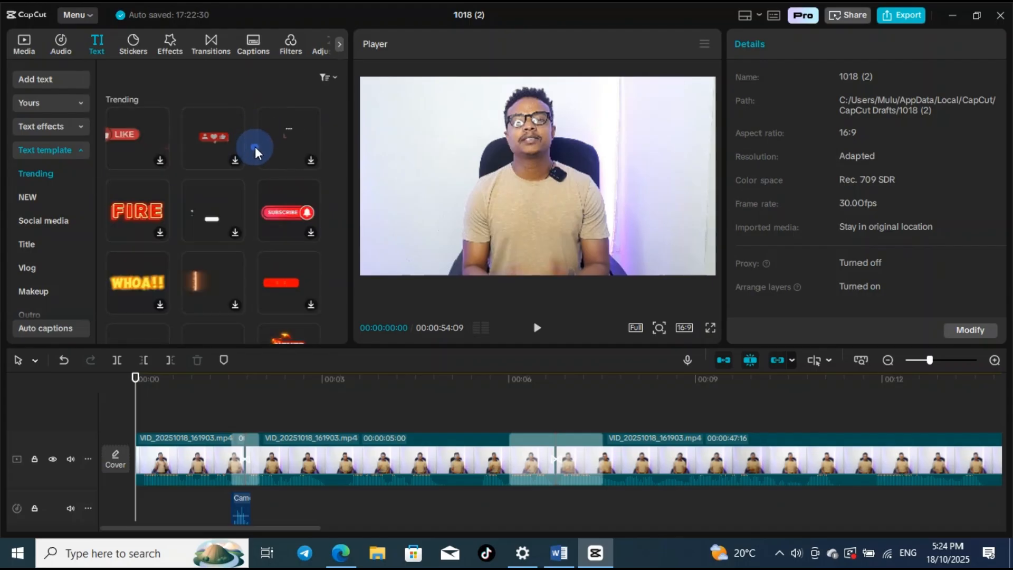
scroll(259, 143, "down", 2)
scroll(266, 142, "down", 5)
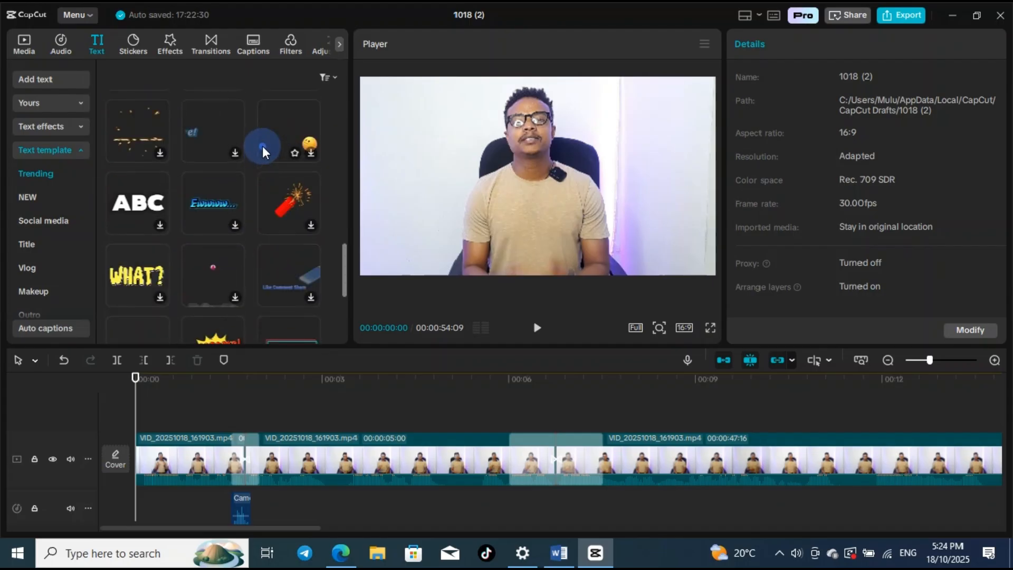
scroll(262, 145, "down", 3)
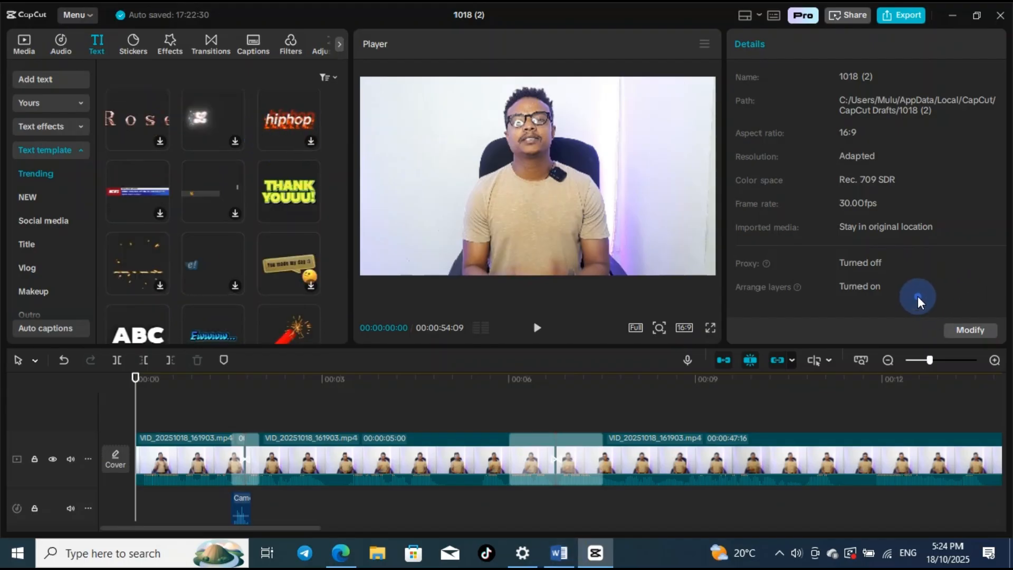
scroll(285, 231, "down", 5)
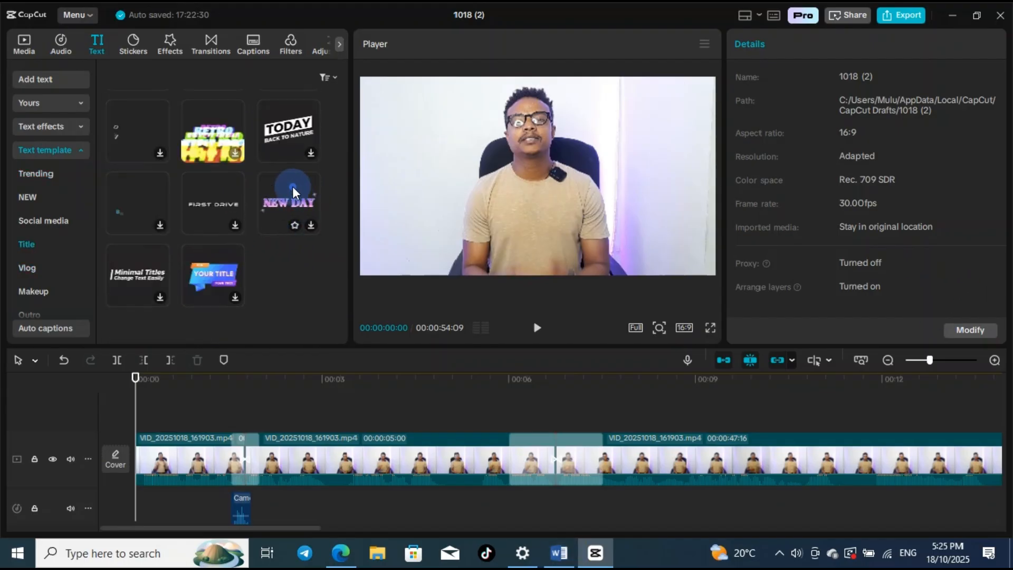
scroll(292, 186, "up", 3)
scroll(216, 150, "up", 1)
scroll(222, 151, "up", 5)
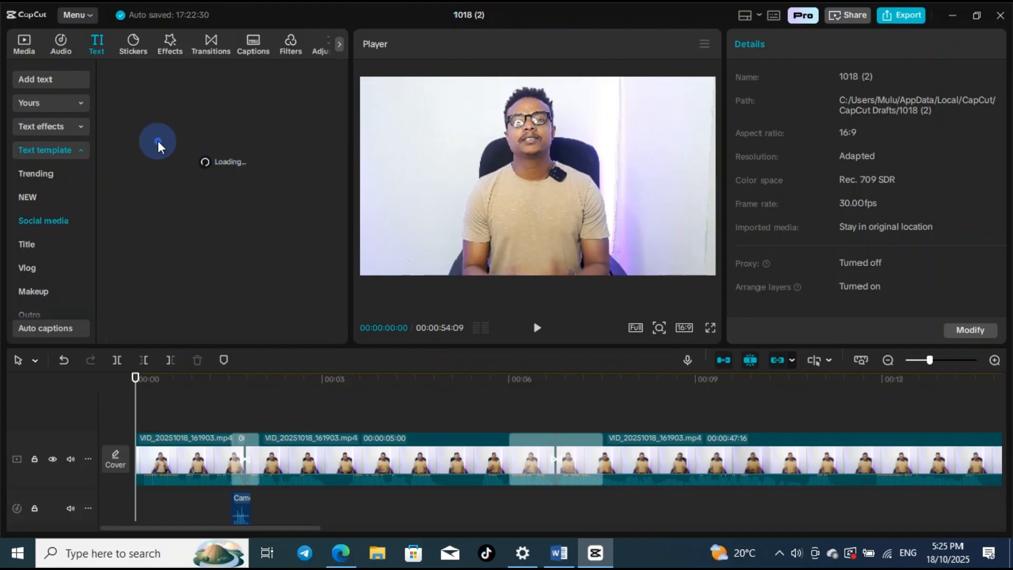
left_click(39, 219)
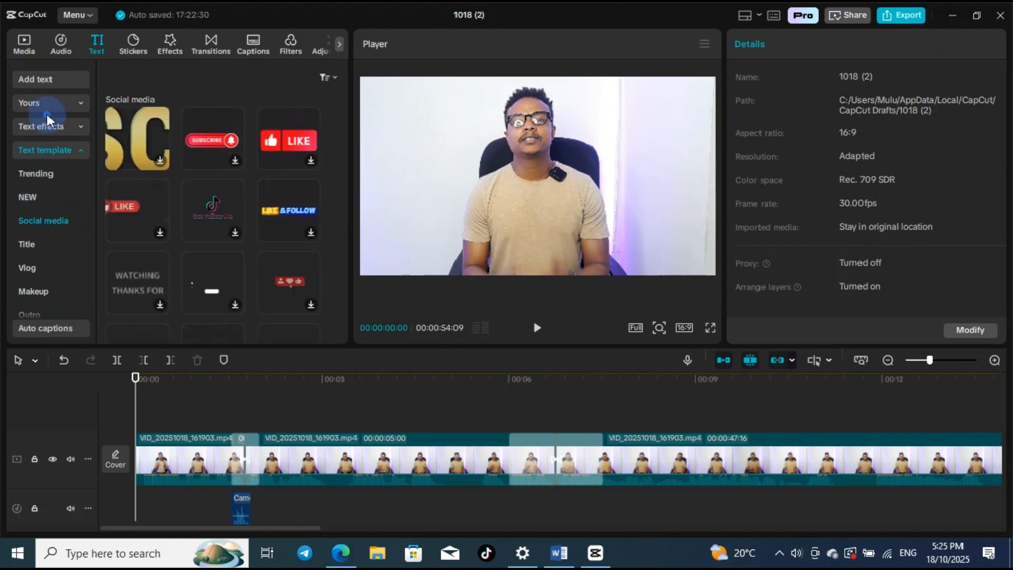
- Add a default text clip at the start of the timeline
left_click(61, 84)
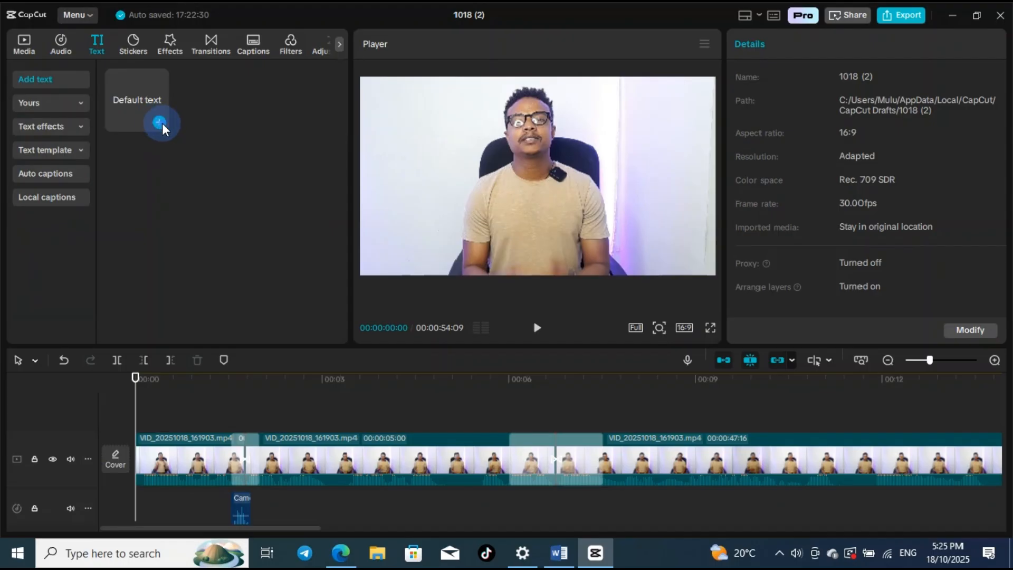
left_click(159, 122)
left_click(682, 182)
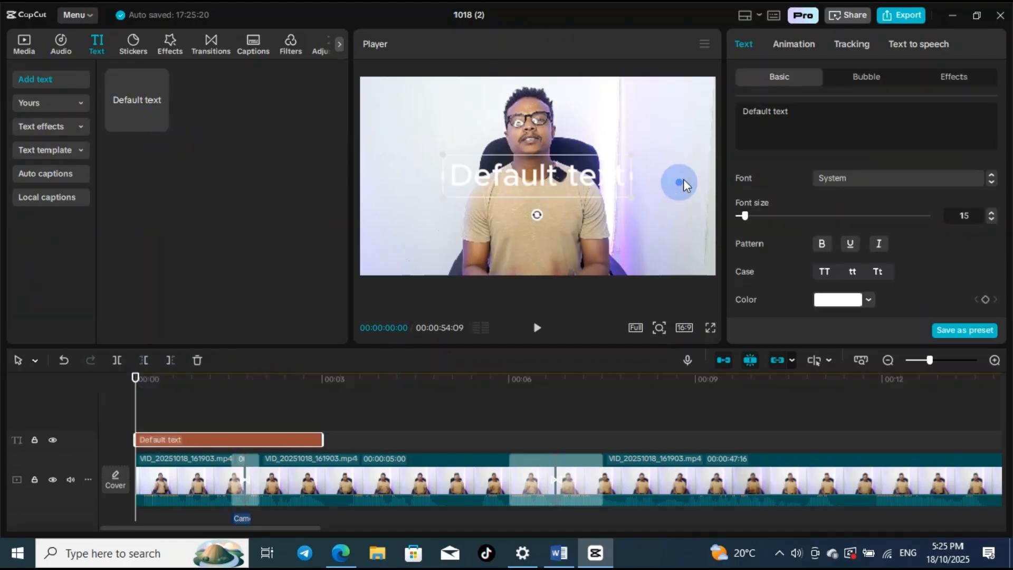
- Replace the default wording with the Amharic text "ሰላም", switching to the Amharic input method
triple_click(828, 117)
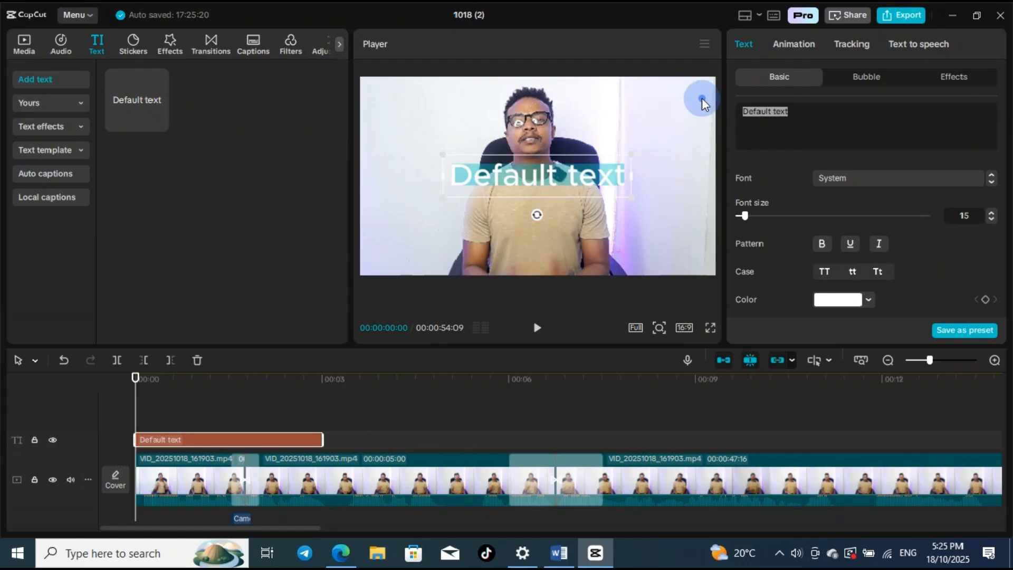
type("se")
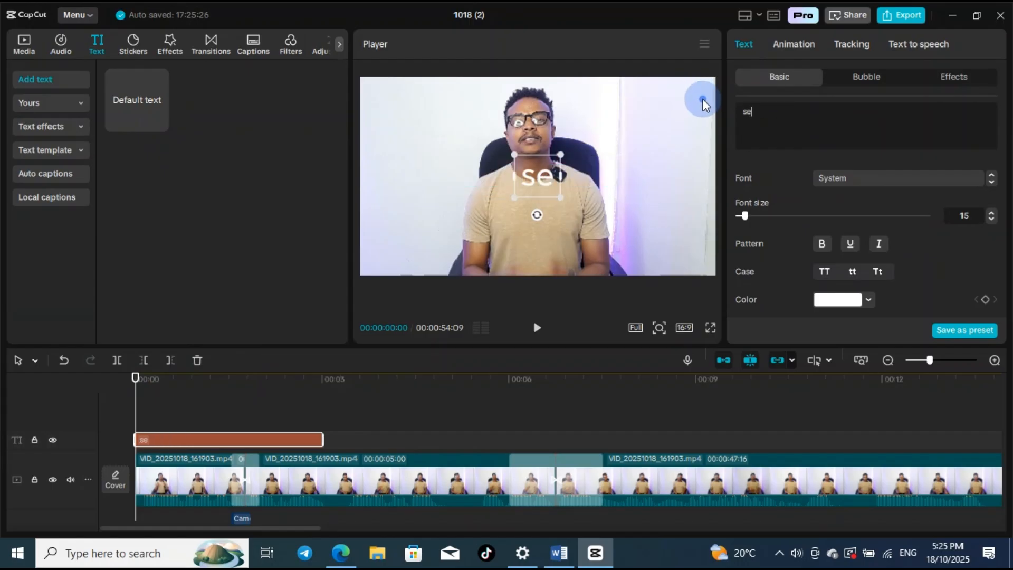
key("BackSpace")
key("BackSpace")
key("super+space")
key("super+space")
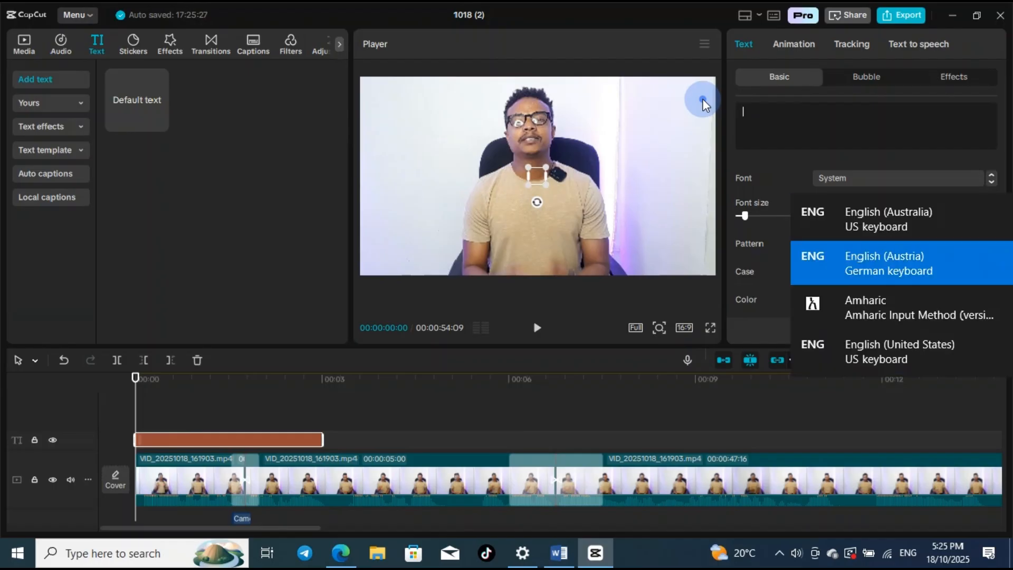
type("ሰላም")
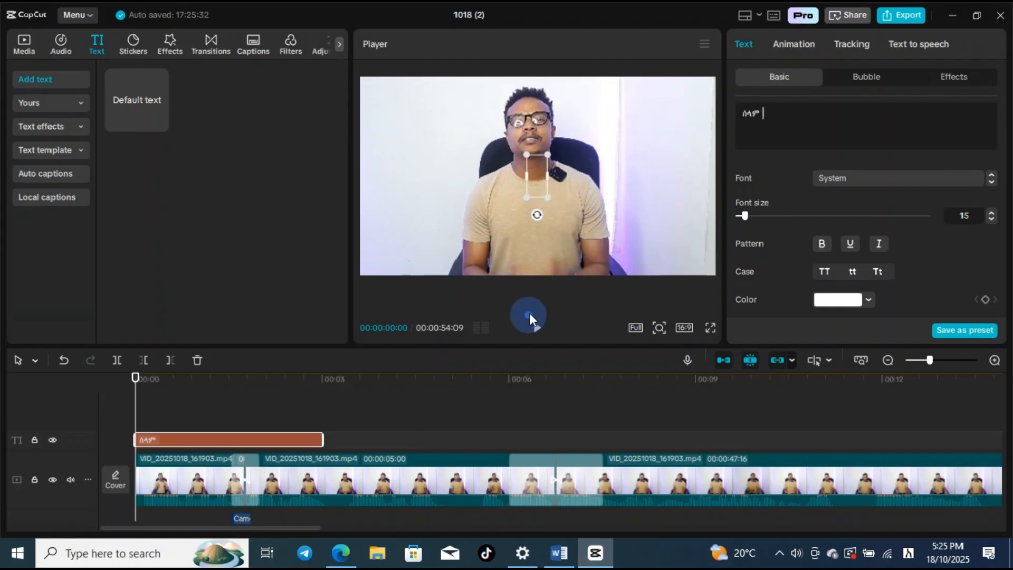
- Play the opening to find where the greeting ends and trim the text clip's end to 00:00:00:14
left_click(538, 328)
left_click(535, 328)
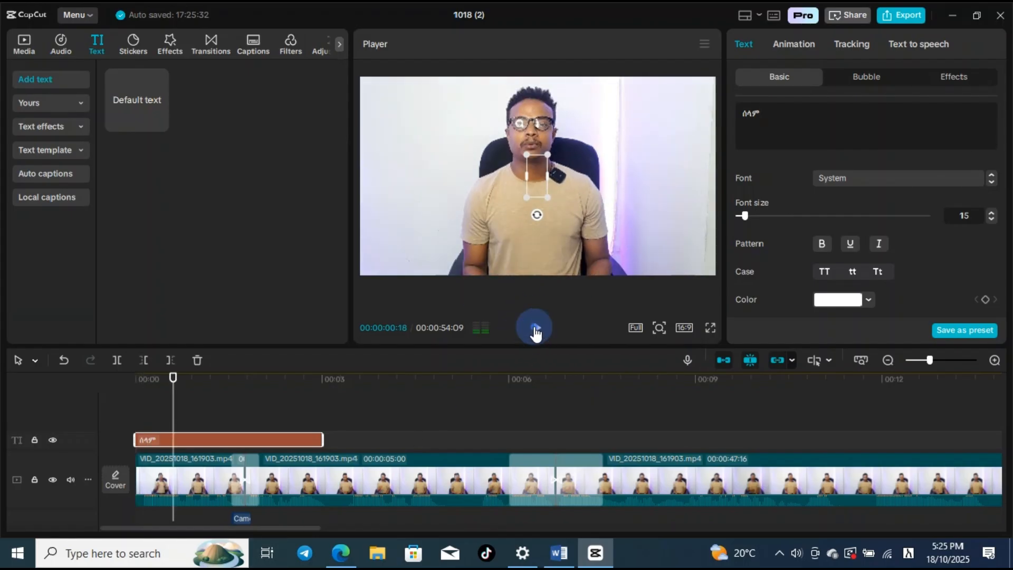
left_click(165, 393)
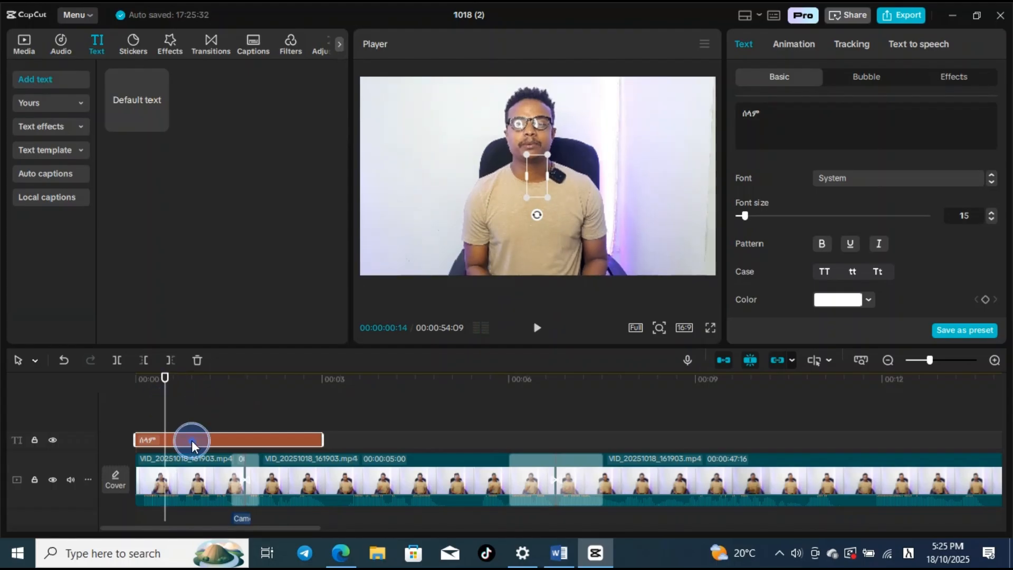
left_click(171, 361)
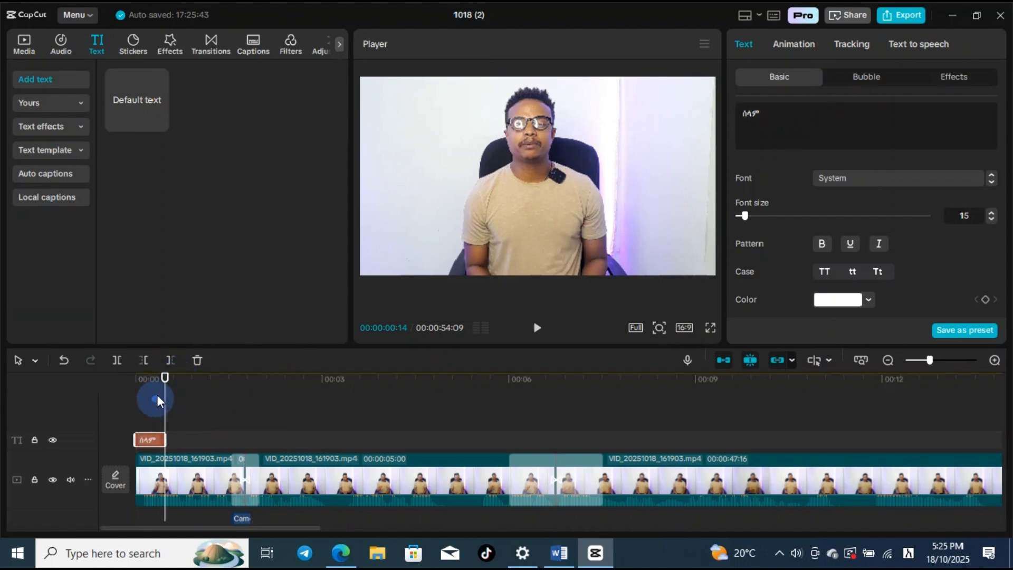
- Set the greeting text's font to Kiros and move the text down to the lower middle of the video frame
left_click_drag(163, 378, 145, 379)
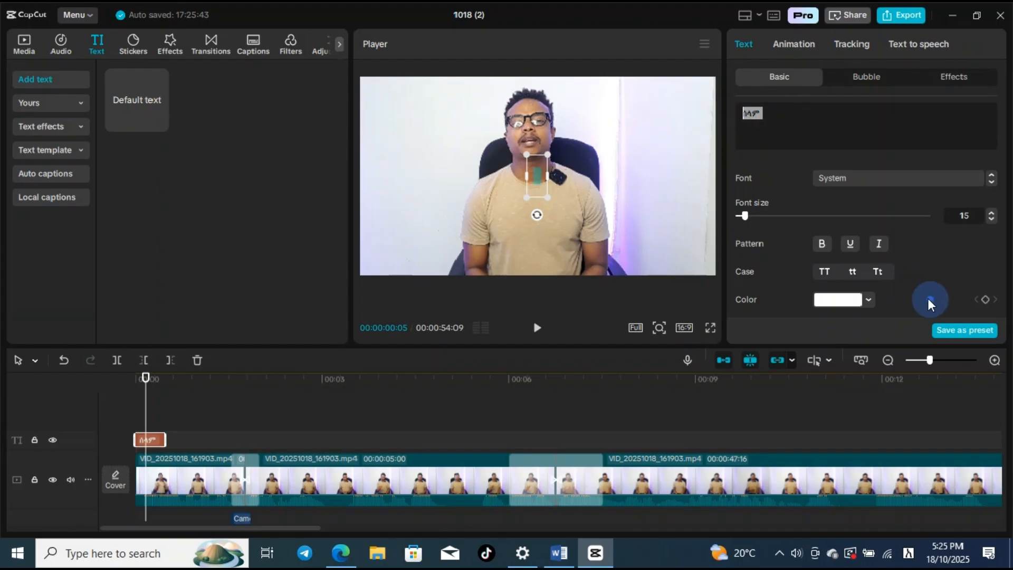
left_click(917, 177)
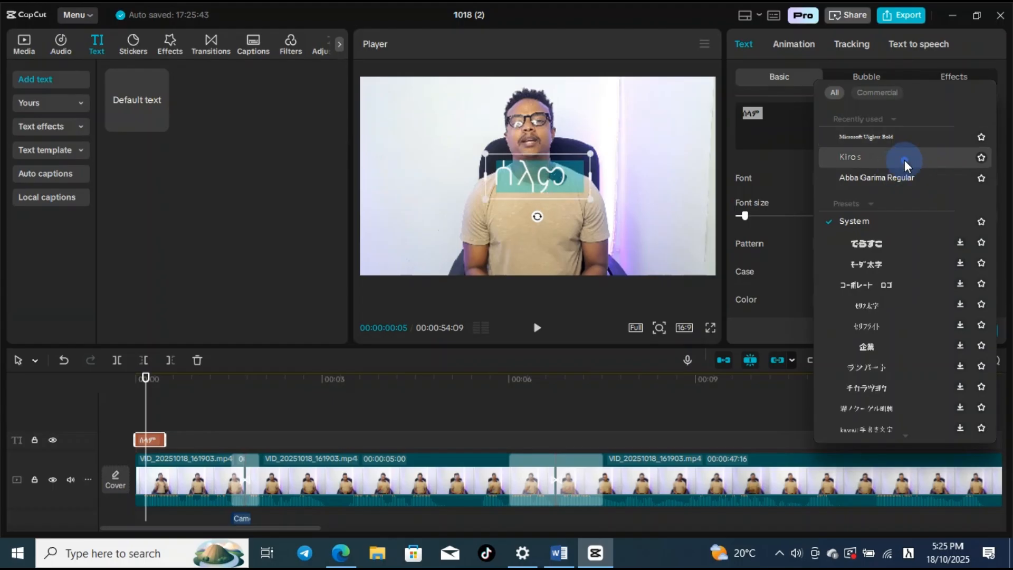
left_click(904, 160)
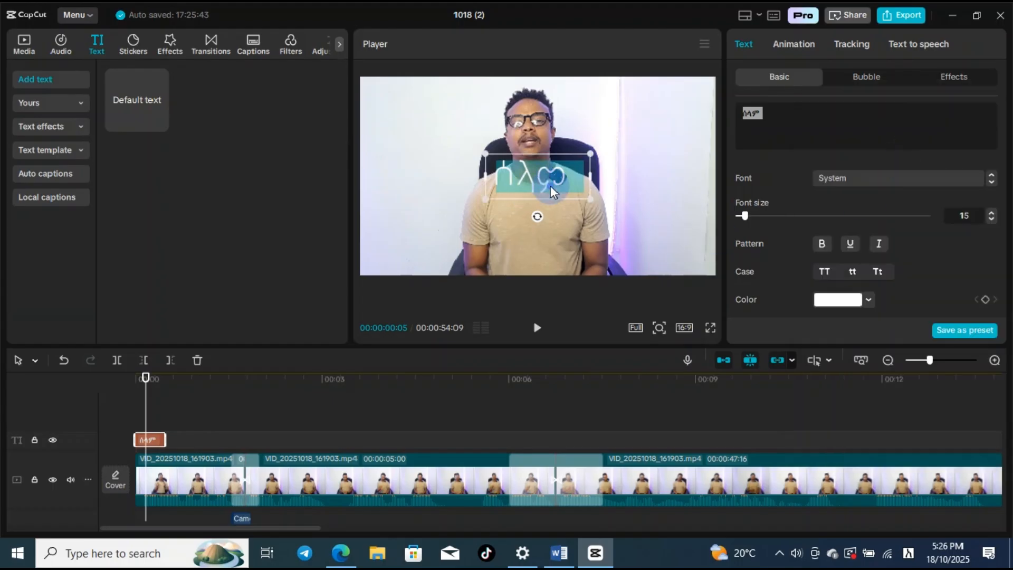
left_click_drag(550, 186, 551, 256)
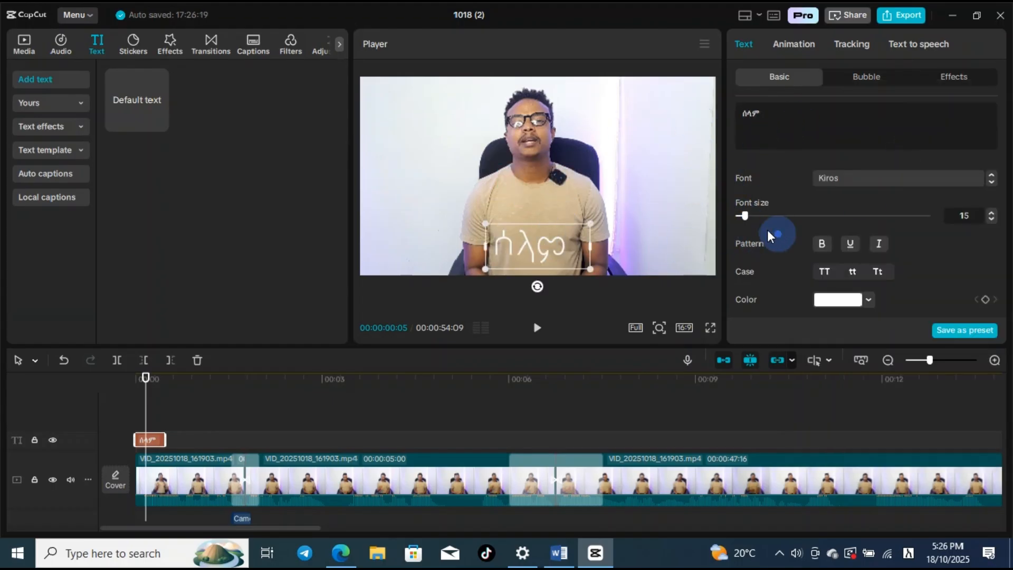
- Change the greeting text's color to blue 0090FF and look over its preset styles and transform settings
left_click(869, 309)
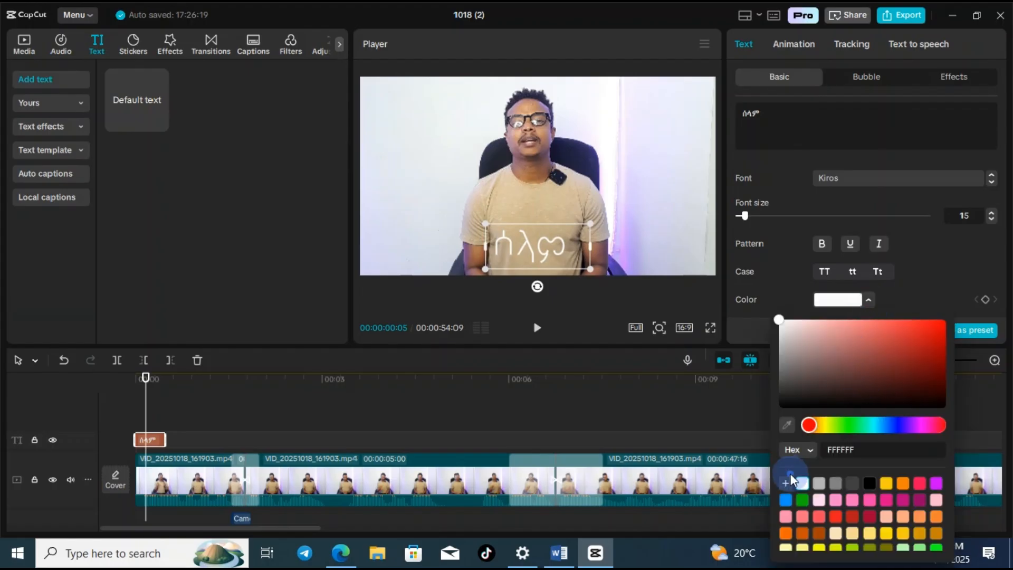
left_click(786, 500)
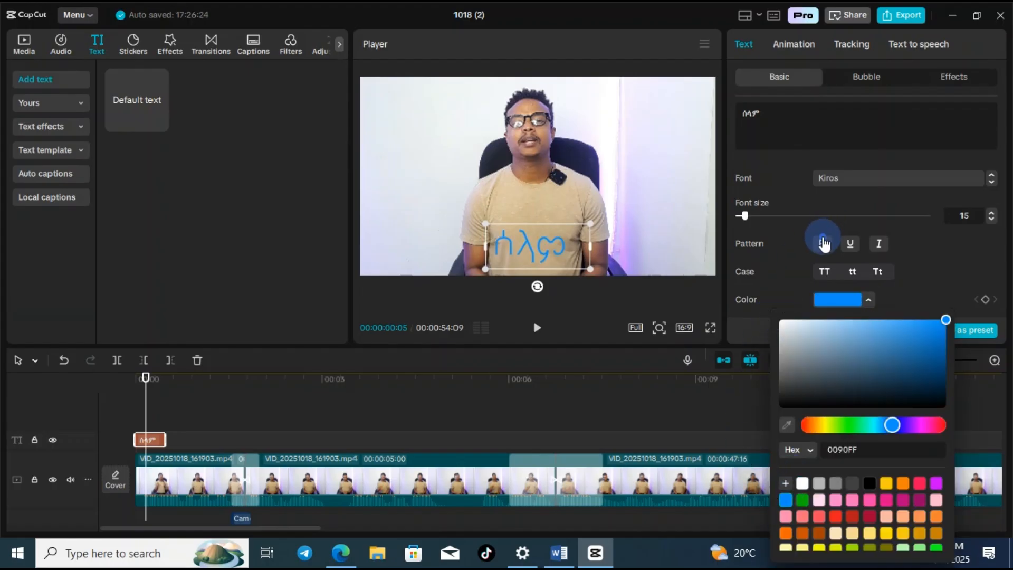
left_click(856, 272)
scroll(897, 270, "down", 5)
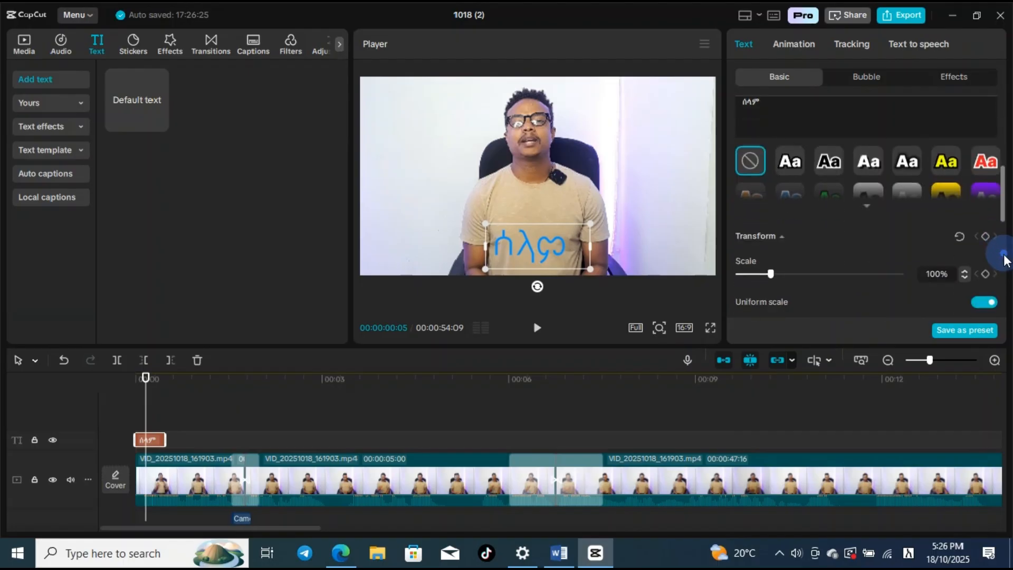
scroll(884, 270, "up", 2)
scroll(886, 269, "up", 1)
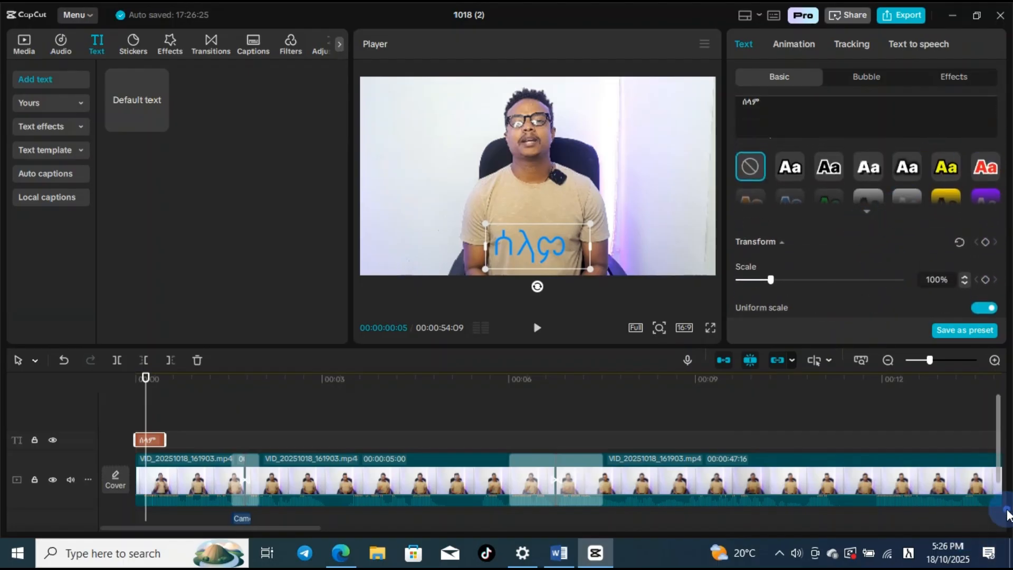
- Apply the red preset style with white outline to the ሰላም text and recolor its fill blue 0090FF
left_click(987, 167)
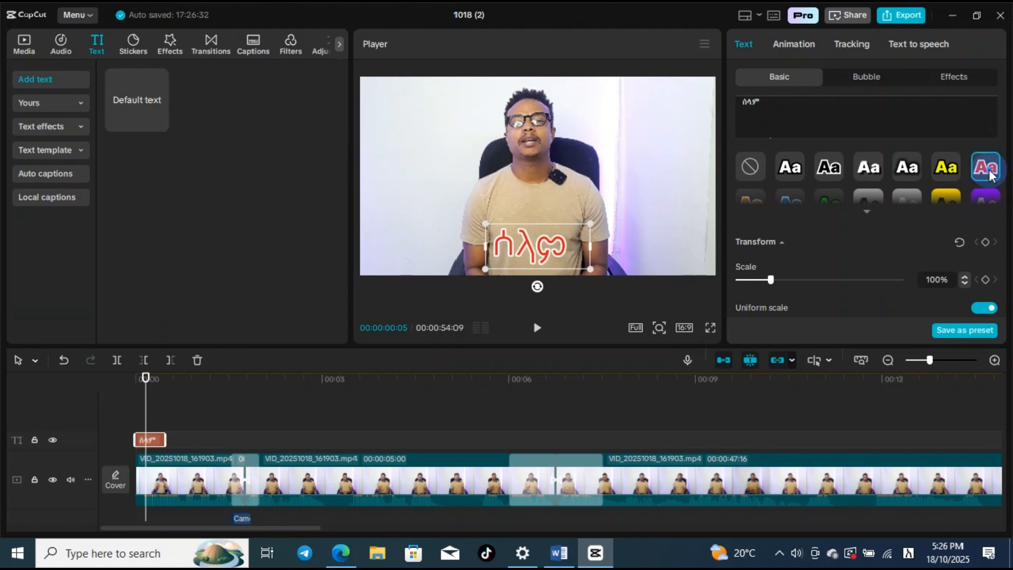
scroll(797, 149, "up", 1)
scroll(795, 151, "up", 3)
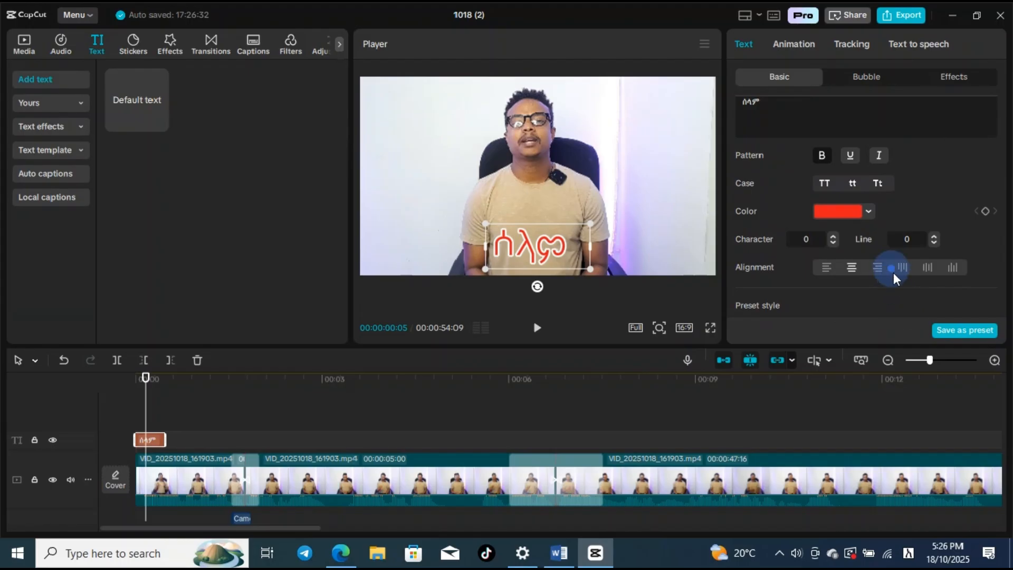
left_click(870, 211)
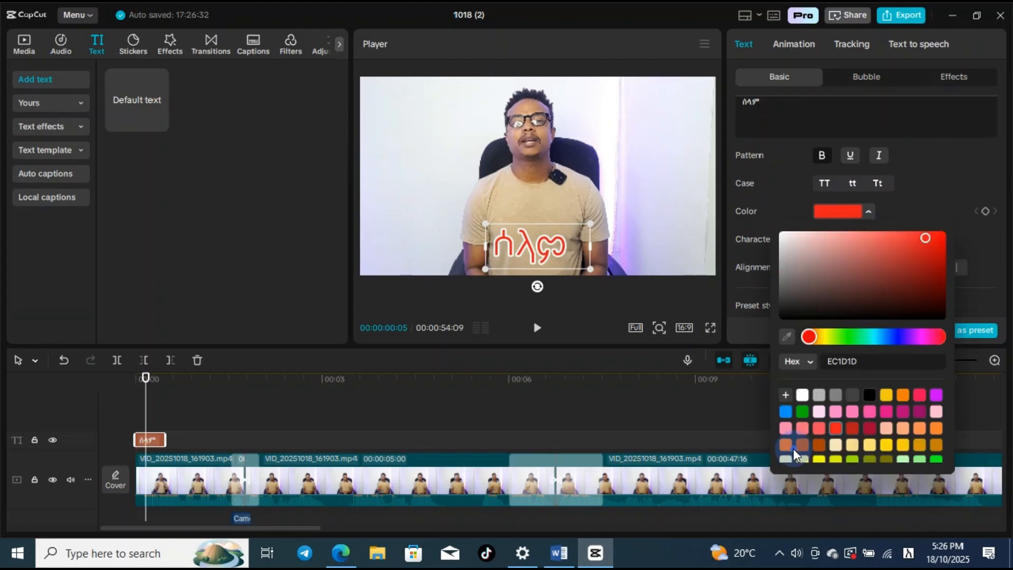
left_click(784, 409)
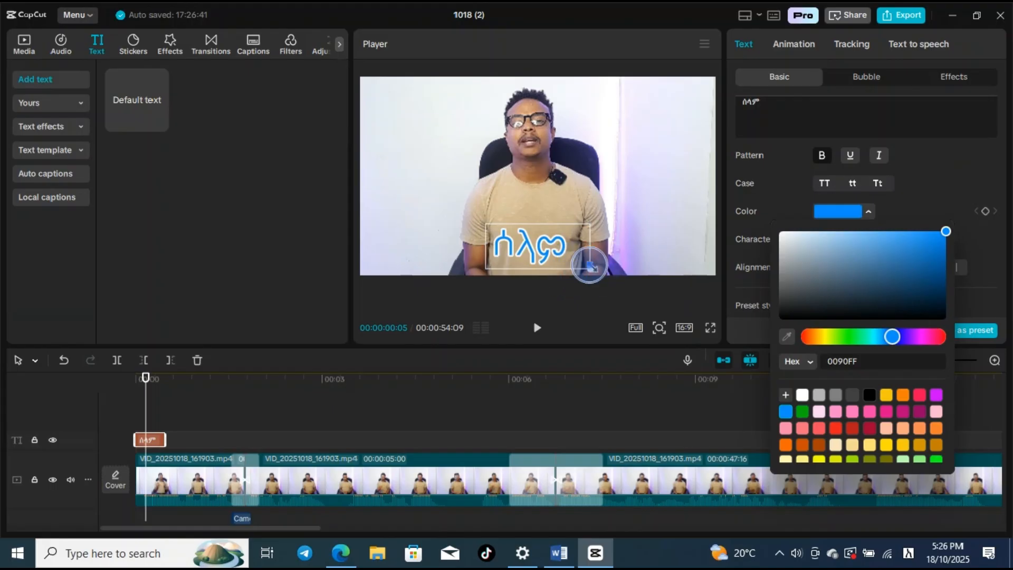
- Shrink the ሰላም text slightly and move it a little lower on the speaker's chest
mouse_move(590, 268)
left_mouse_down()
mouse_move(606, 281)
mouse_move(599, 253)
mouse_move(549, 233)
mouse_move(570, 231)
mouse_move(621, 282)
mouse_move(565, 258)
mouse_move(575, 277)
left_mouse_up()
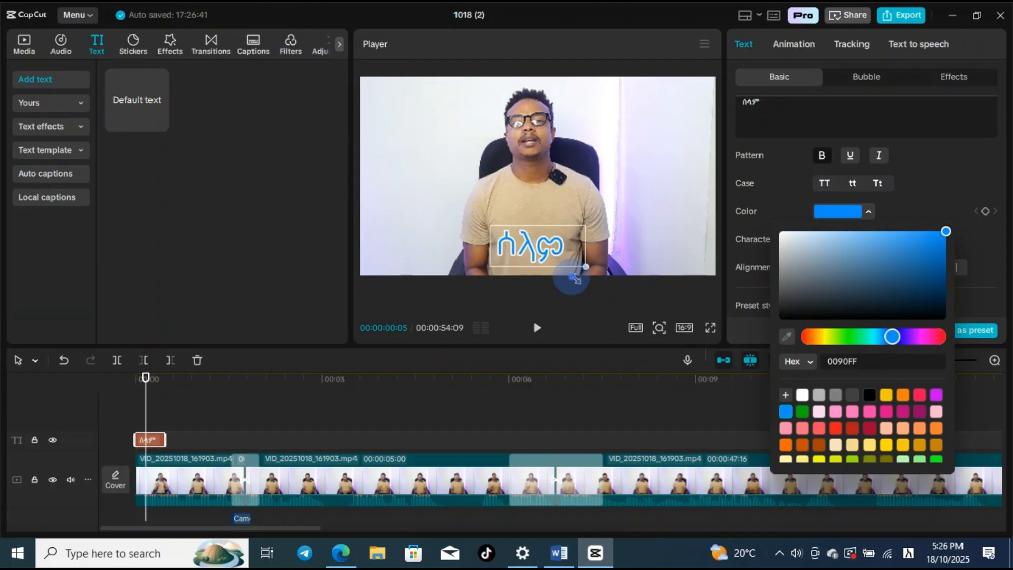
left_click(561, 218)
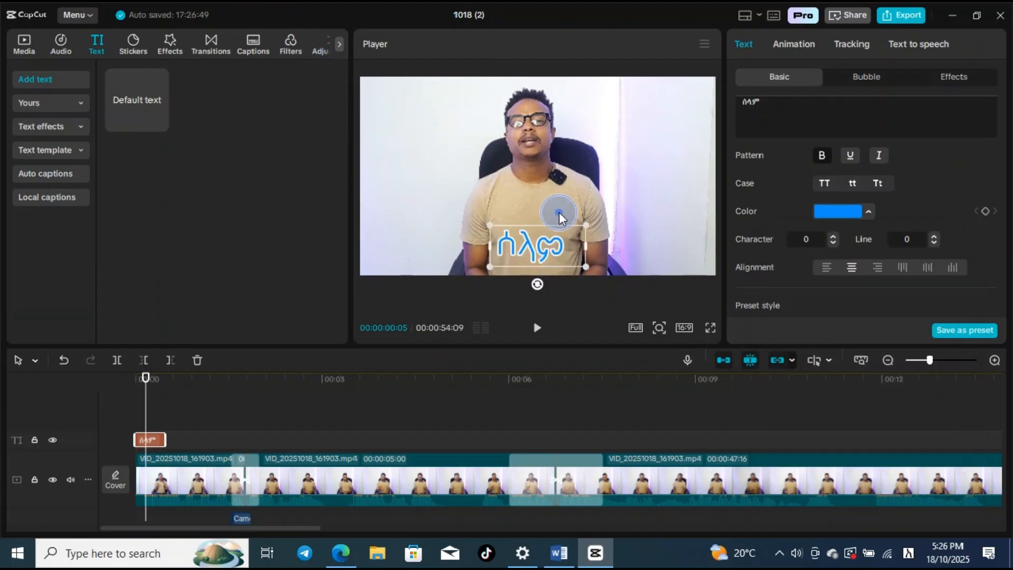
left_click(546, 244)
mouse_move(539, 254)
left_mouse_down()
mouse_move(526, 257)
mouse_move(535, 257)
left_mouse_up()
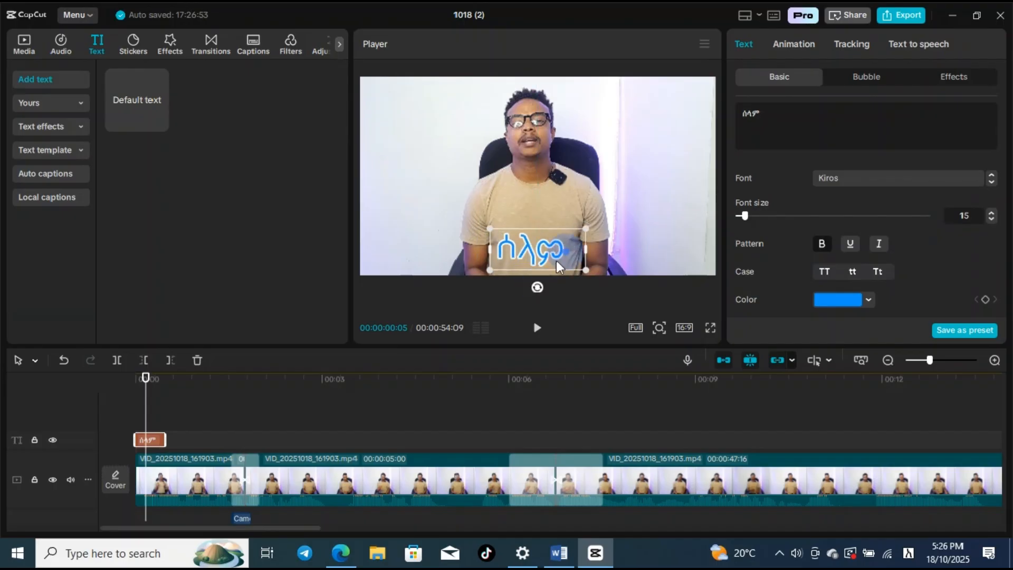
- Try the Throw Out and Twin Bird entrance animations on the ሰላም text and settle on Typewriter
left_click(790, 35)
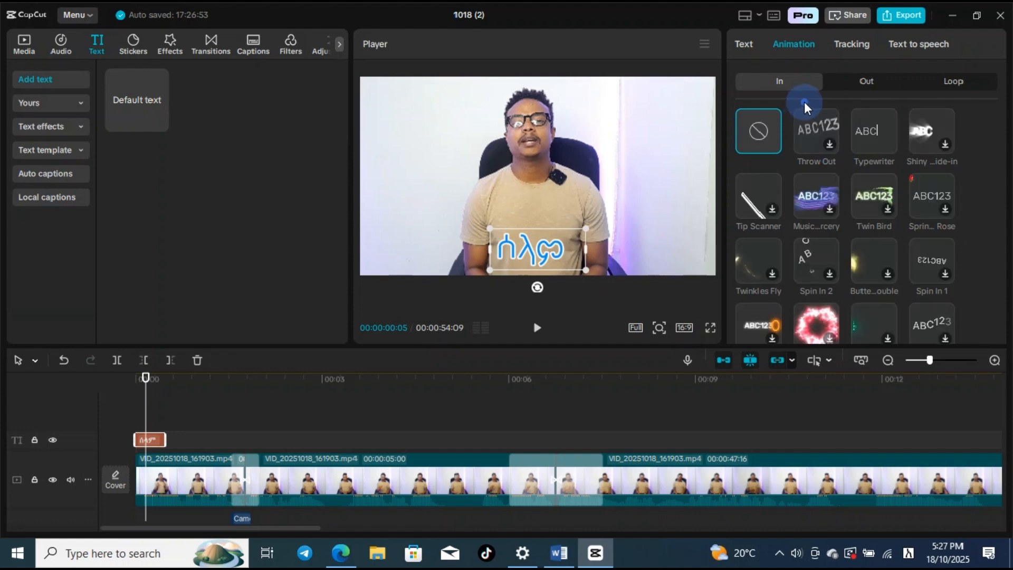
left_click(868, 127)
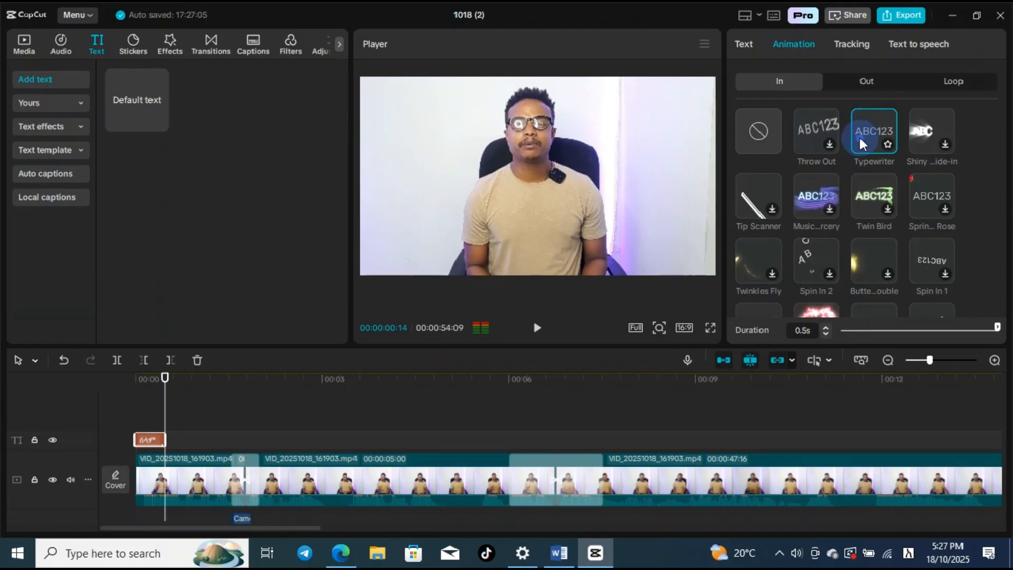
left_click(819, 121)
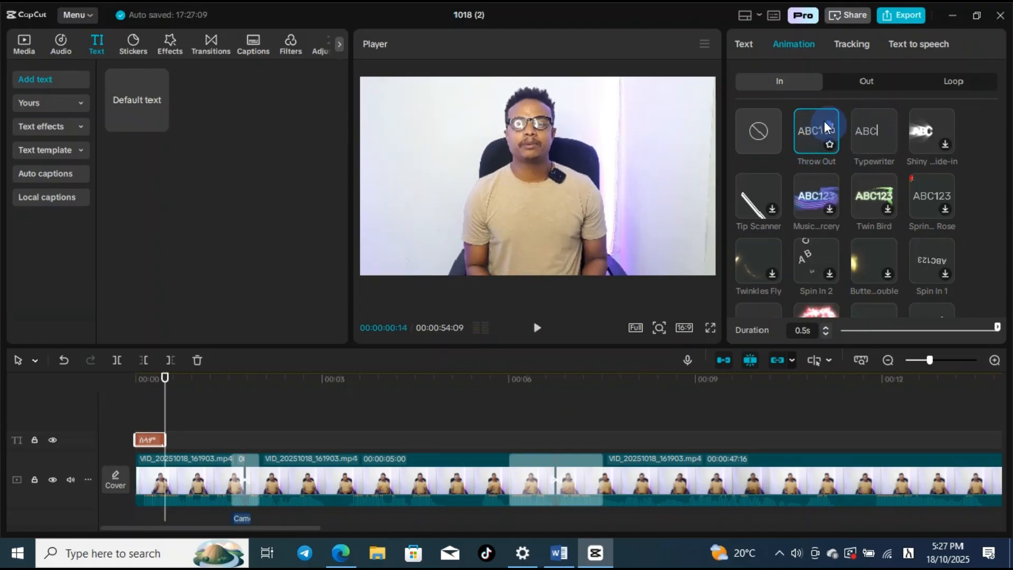
left_click(876, 196)
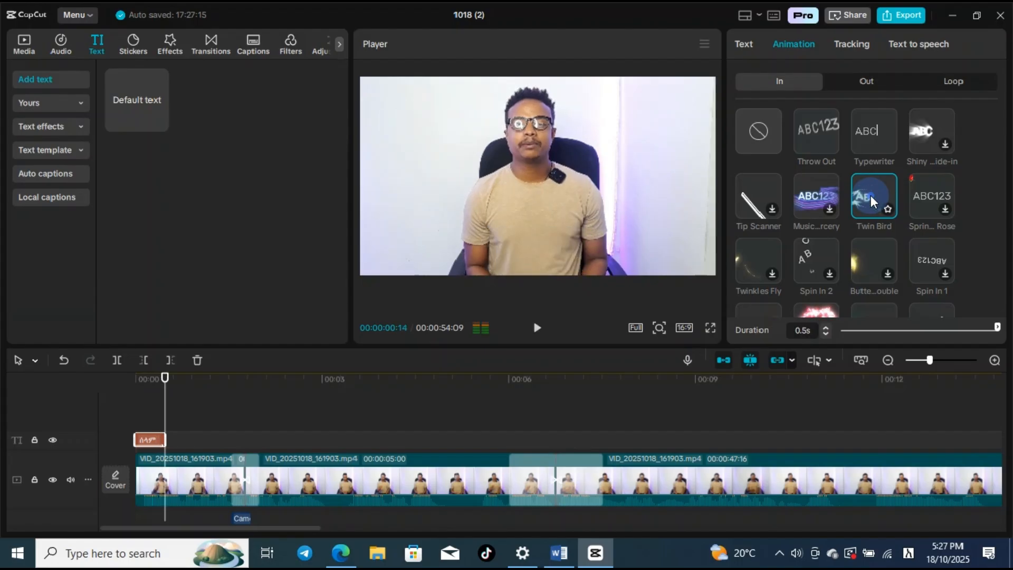
left_click(885, 131)
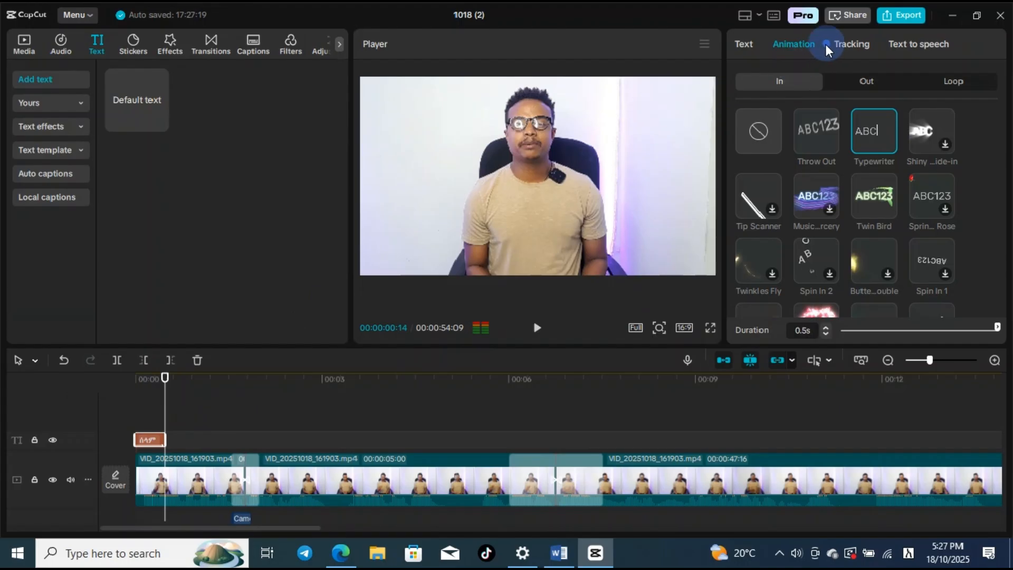
- Extend the text clip to about 00:00:01:16, try the Throw Back exit animation and settle on Fade Out
left_click(887, 82)
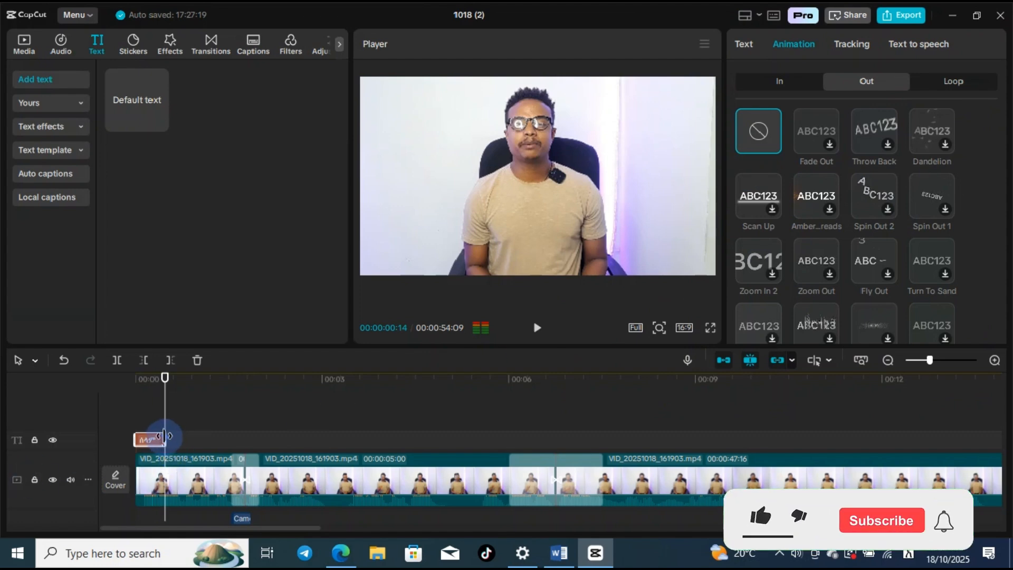
left_click_drag(162, 438, 231, 438)
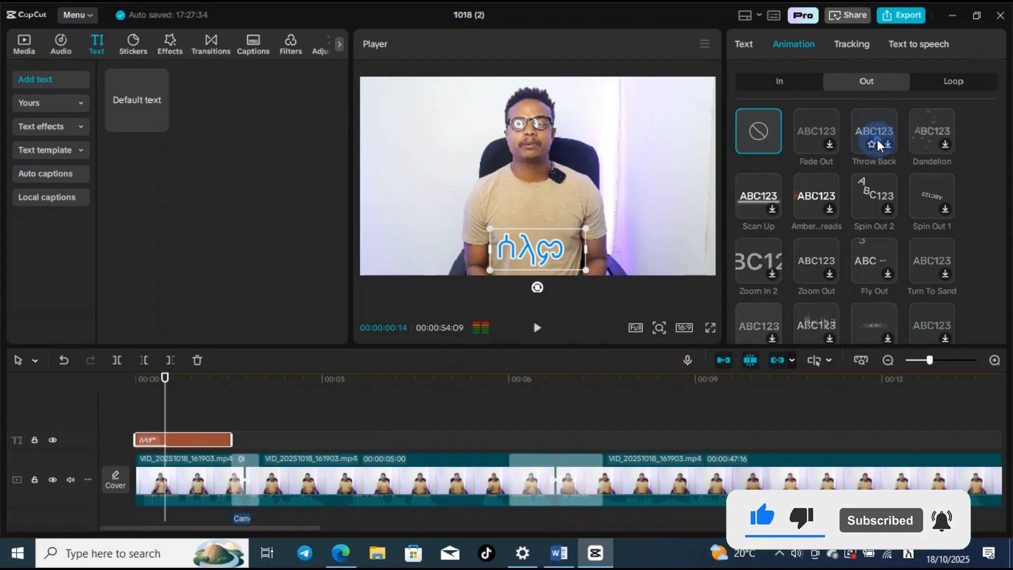
left_click(892, 129)
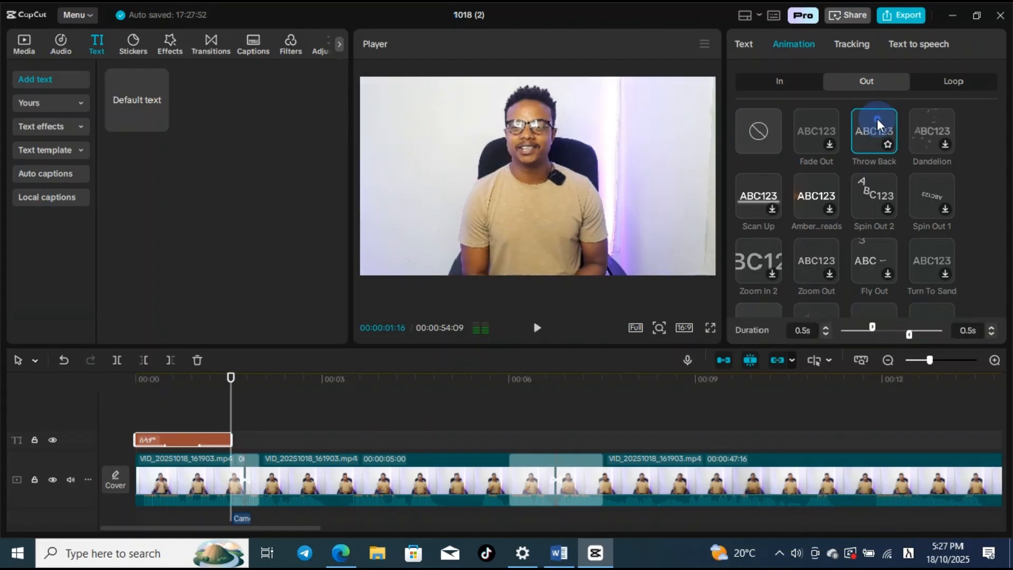
left_click(825, 131)
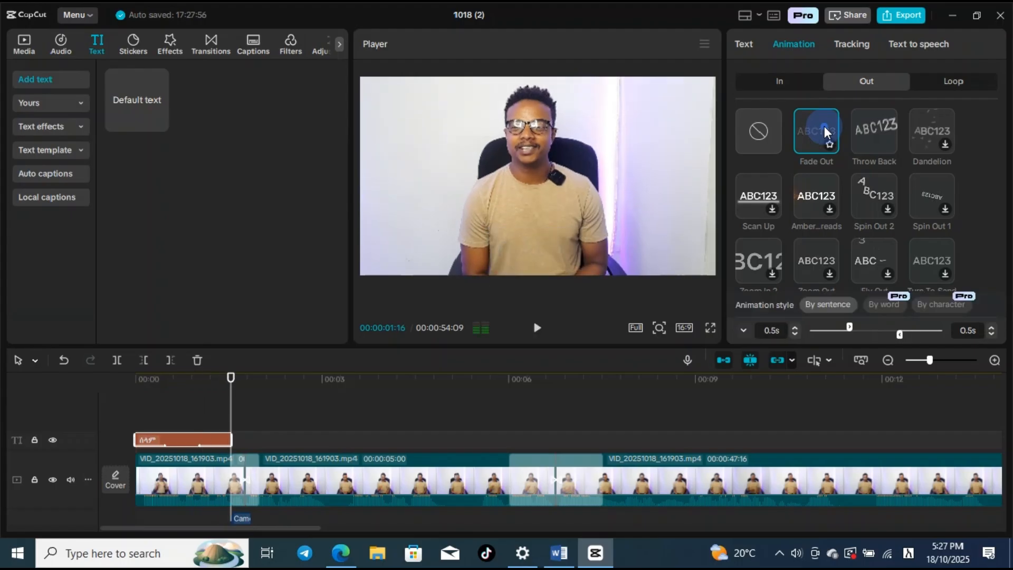
left_click(813, 212)
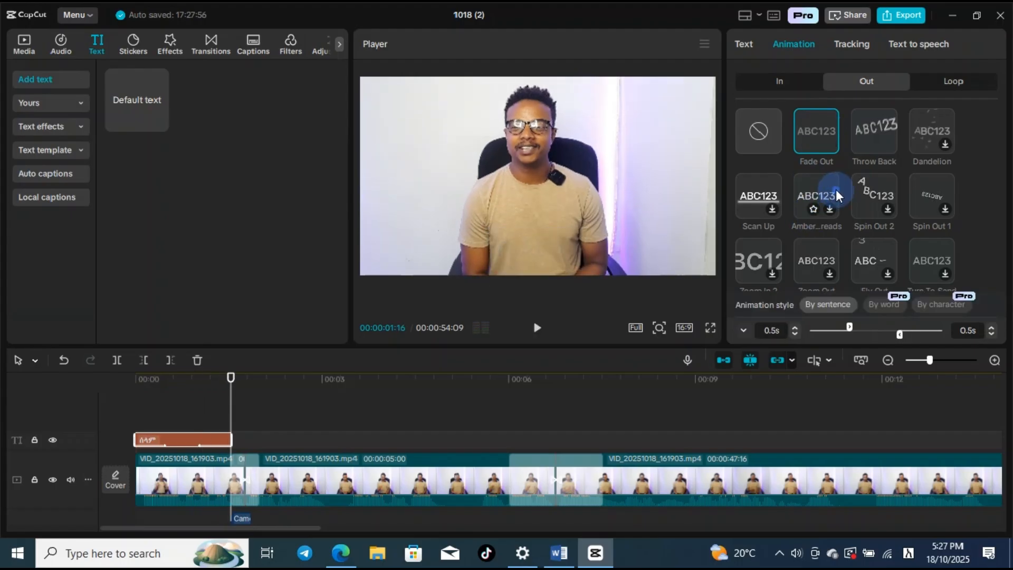
left_click(636, 514)
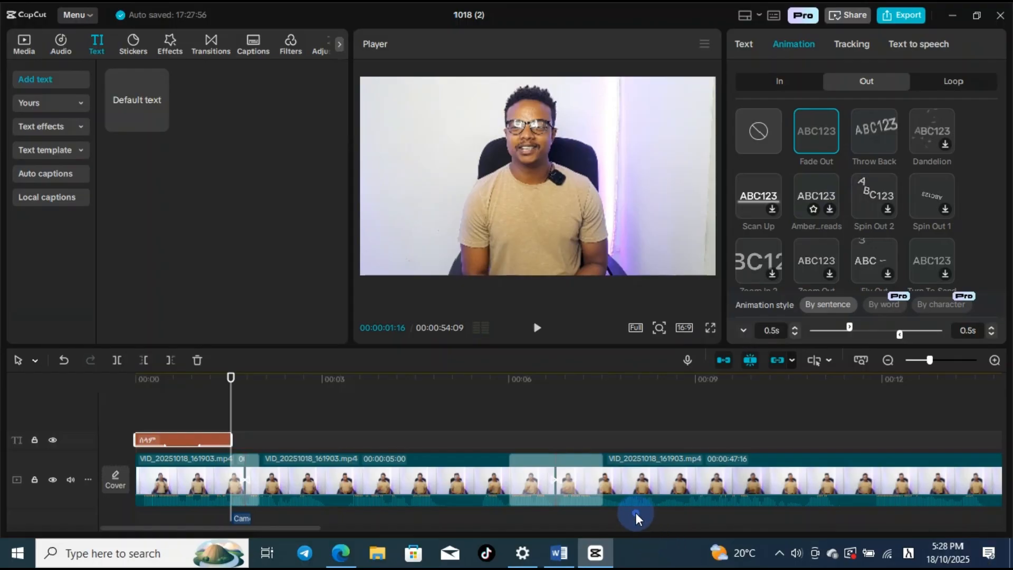
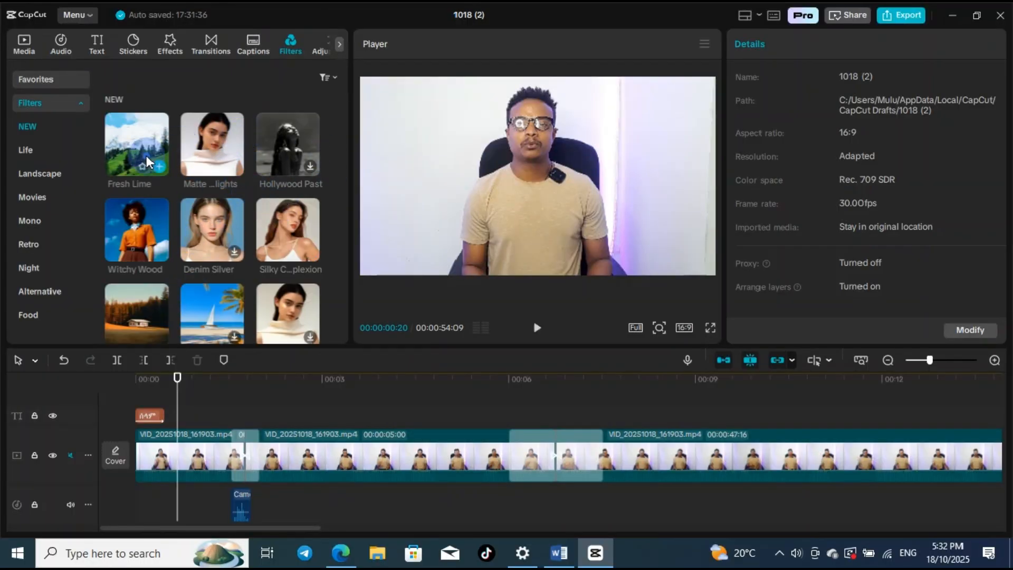
- Preview new filters such as Renoir, Freedom, Oppenheimer and Blue & Bluer, with the playhead at 00:00:02:20 in the second clip
scroll(227, 159, "down", 3)
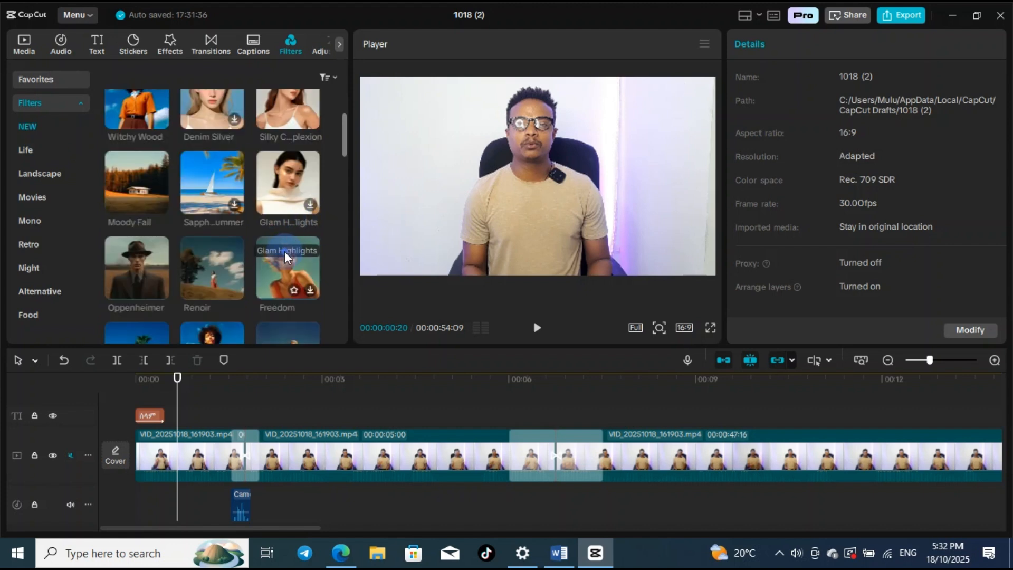
left_click(224, 268)
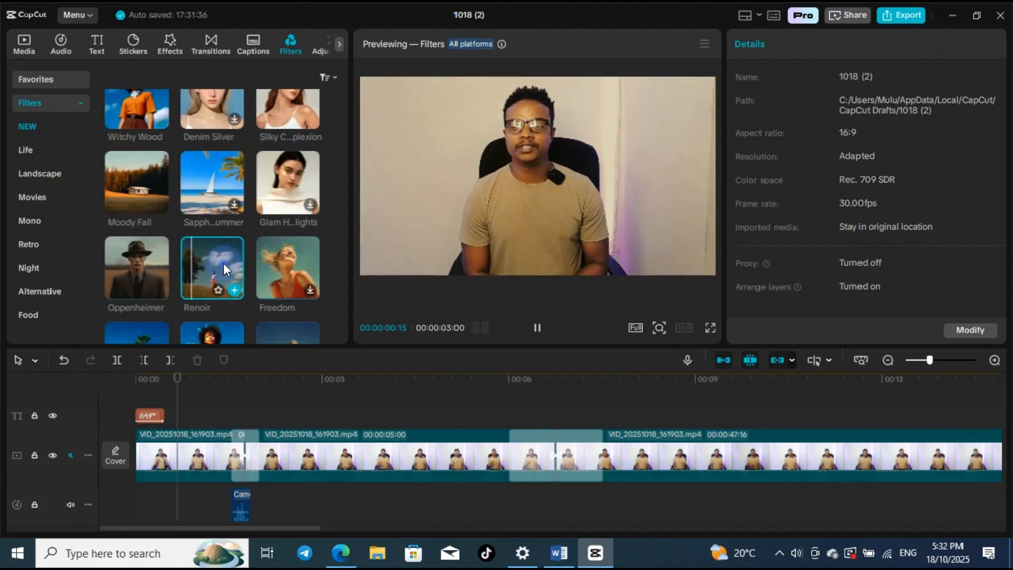
left_click(299, 262)
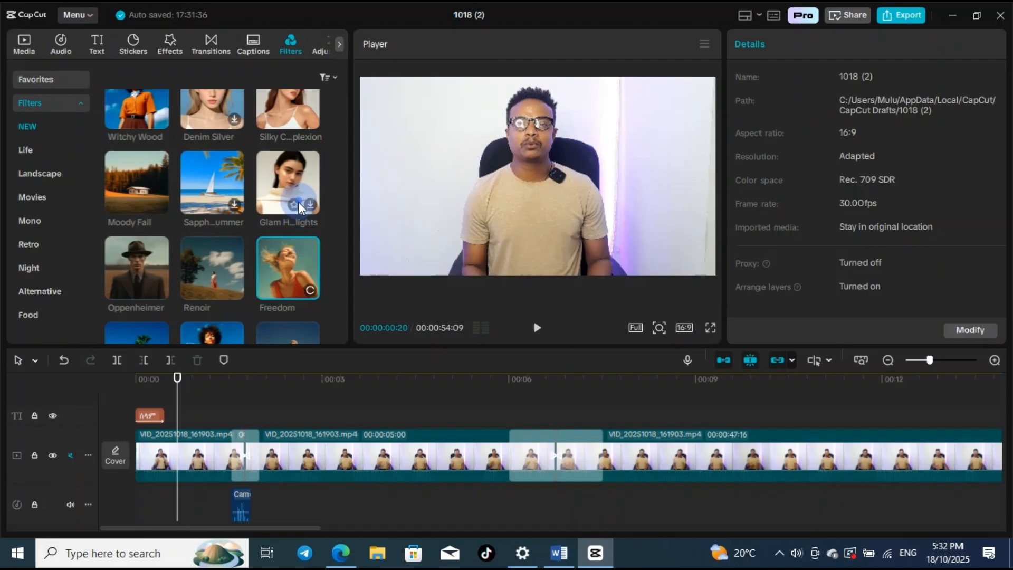
left_click(180, 386)
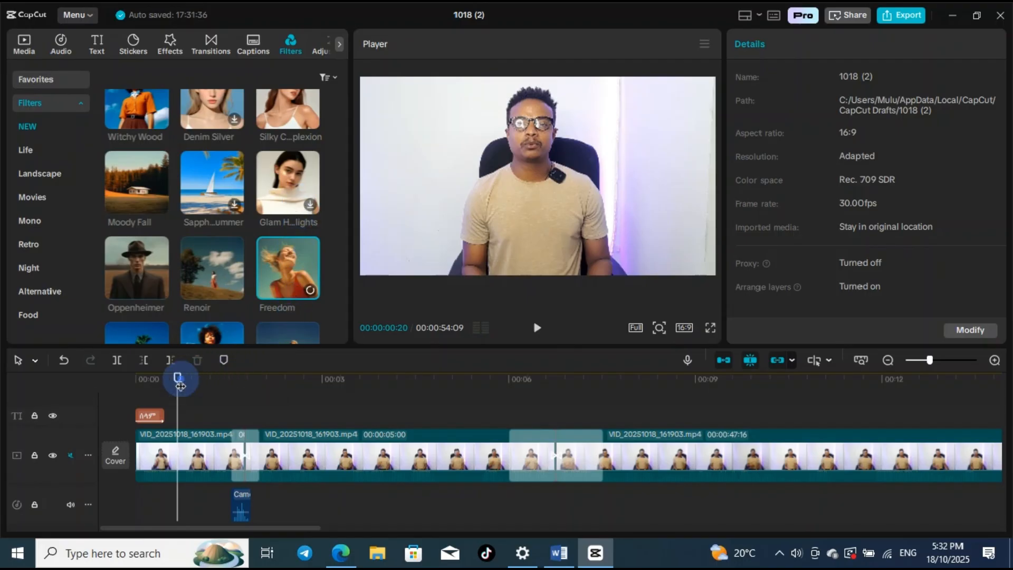
left_click_drag(178, 385, 301, 379)
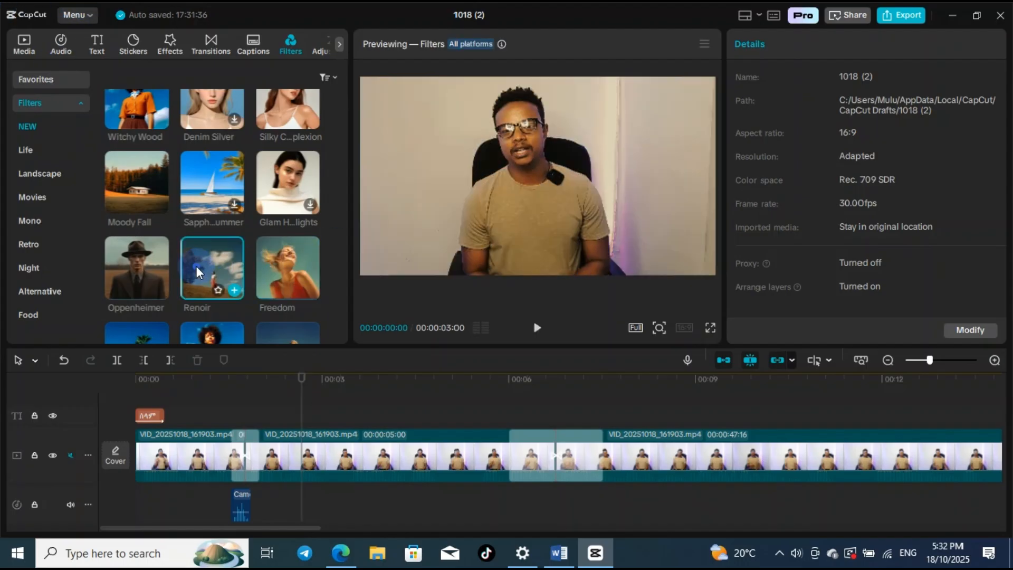
left_click(149, 264)
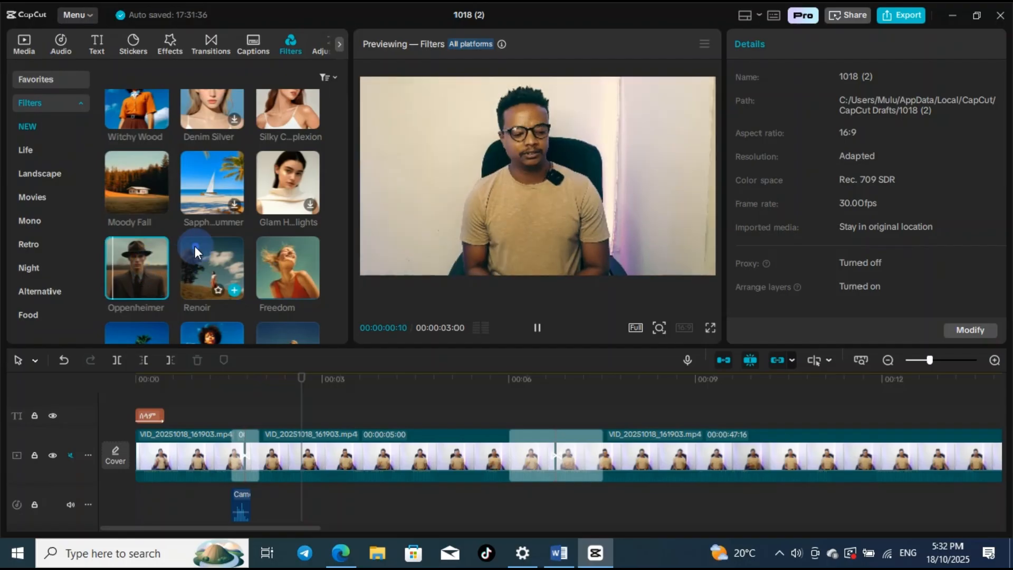
scroll(195, 245, "down", 2)
left_click(140, 217)
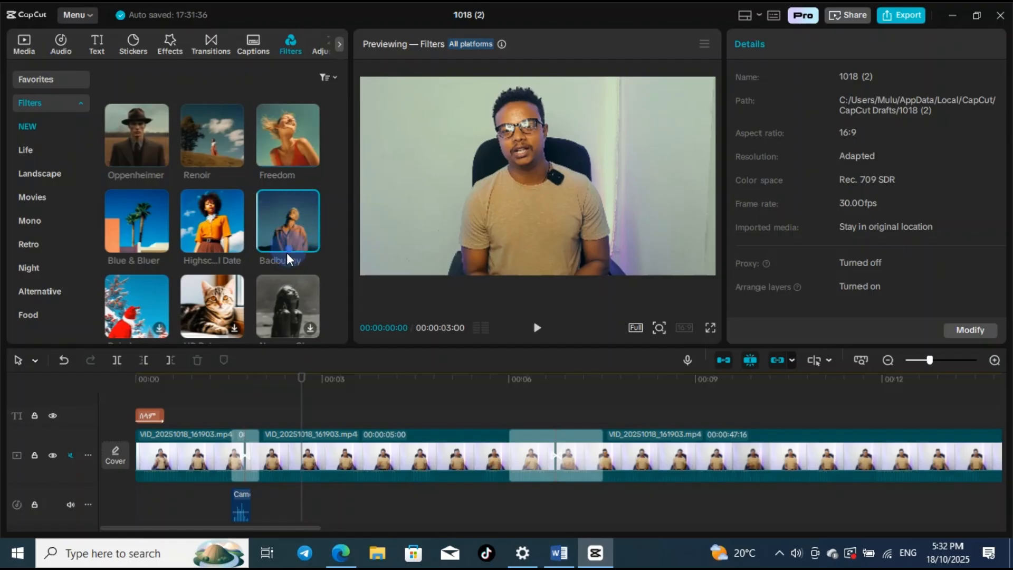
- Apply the Badbunny filter to the second video clip at intensity 61 and check it at 00:00:03:14
left_click_drag(294, 216, 312, 452)
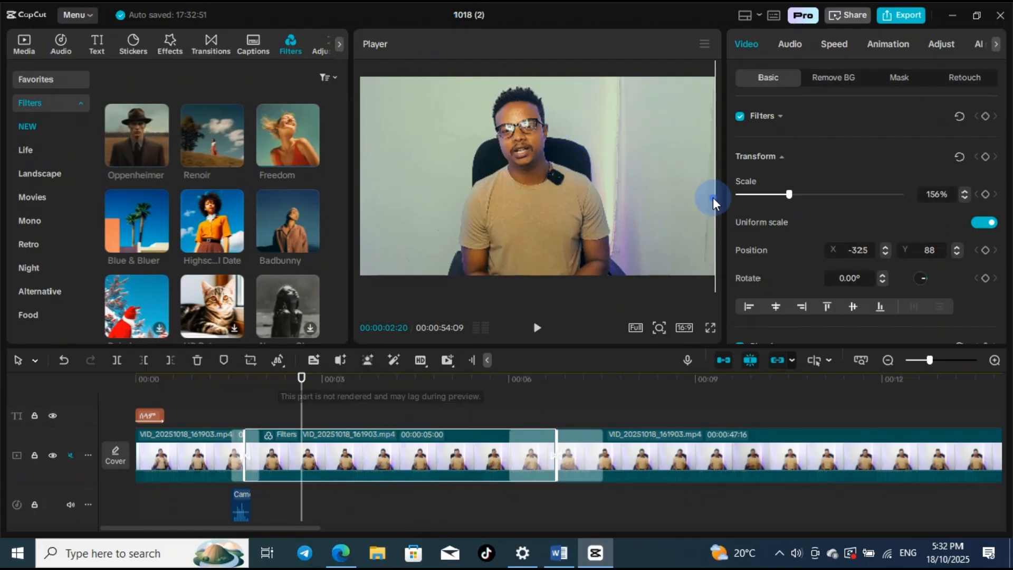
left_click(778, 118)
left_click_drag(901, 180, 837, 192)
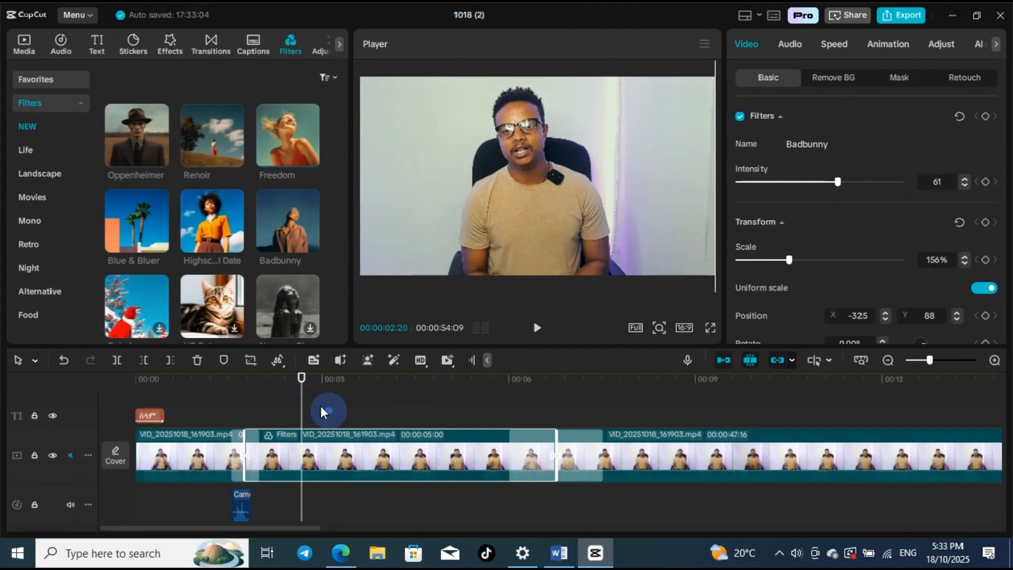
left_click_drag(279, 370, 350, 417)
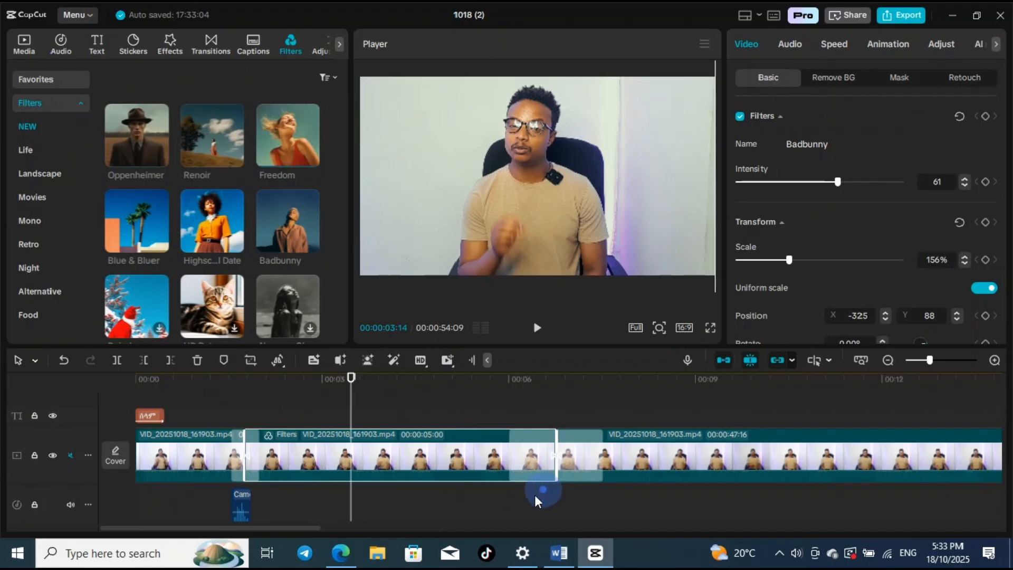
- Enable Skin retouching on the second clip's face with Clear set to 14 and Smooth to 25
left_click(972, 85)
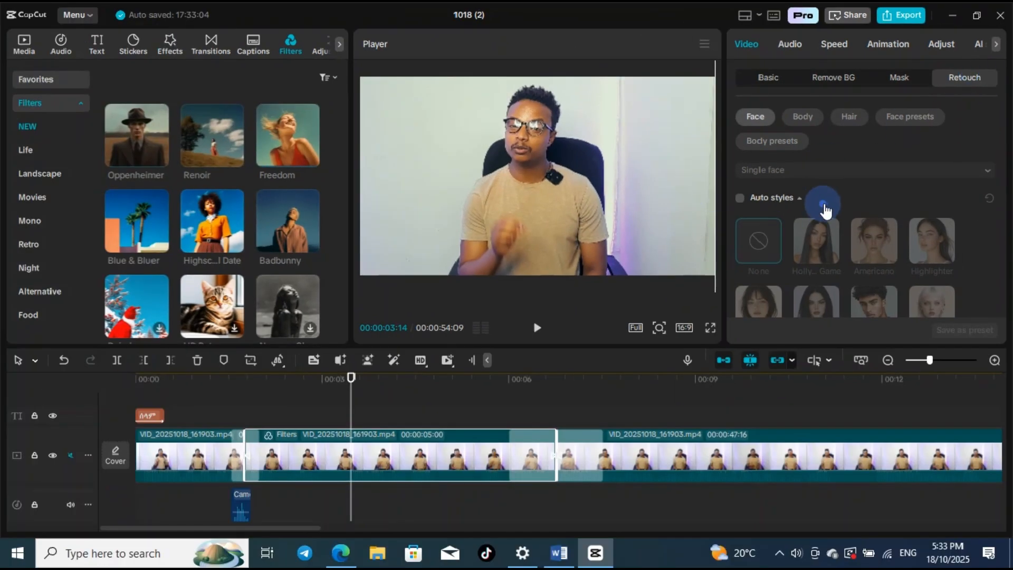
scroll(667, 399, "down", 2)
scroll(843, 201, "down", 5)
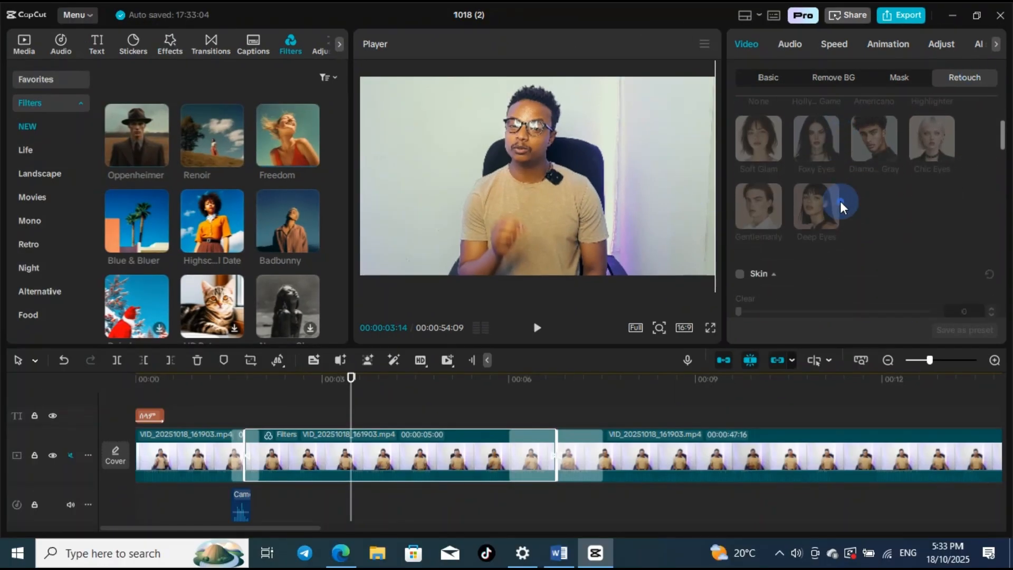
scroll(807, 203, "up", 5)
scroll(779, 208, "down", 3)
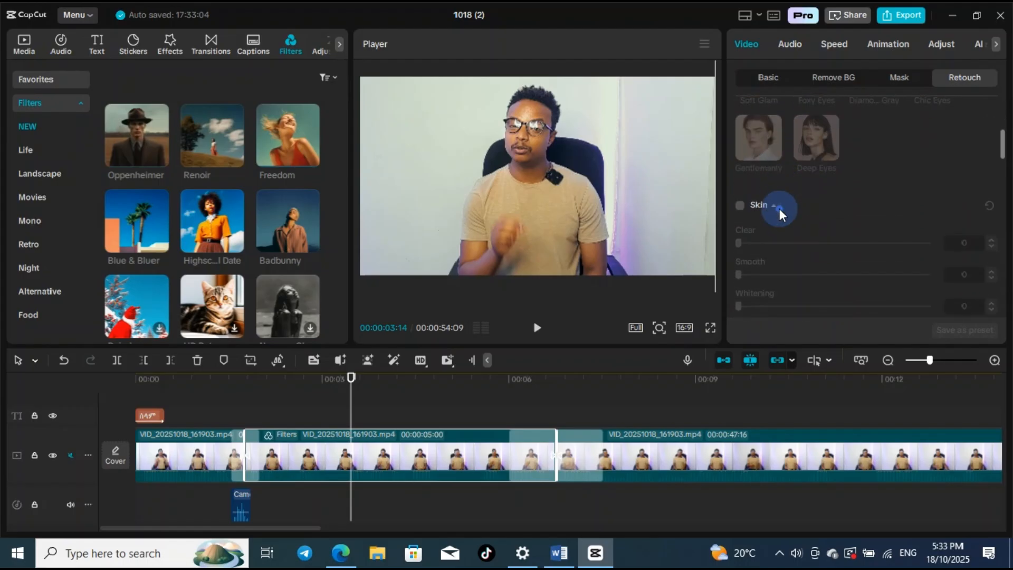
left_click(740, 204)
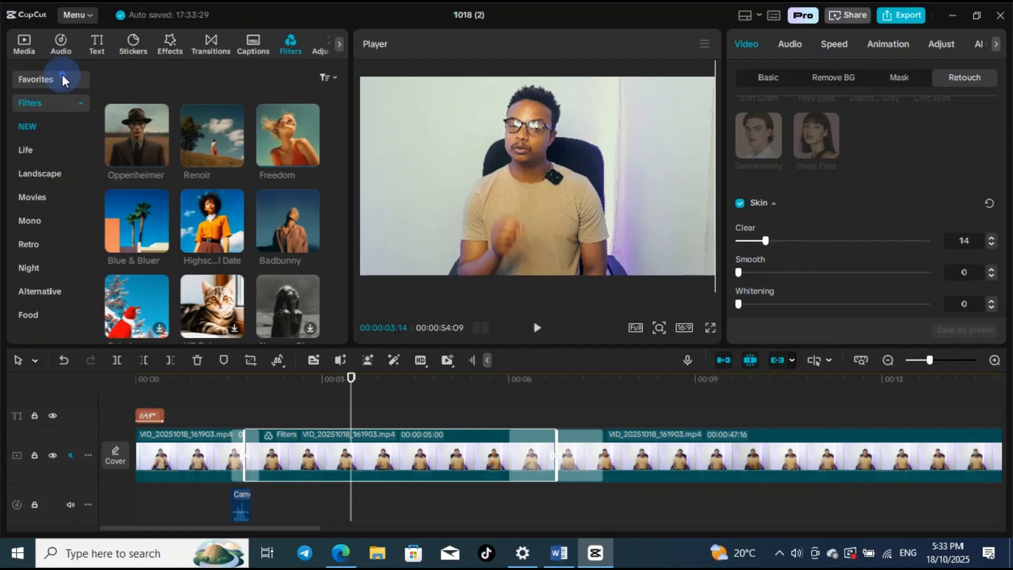
left_click(743, 274)
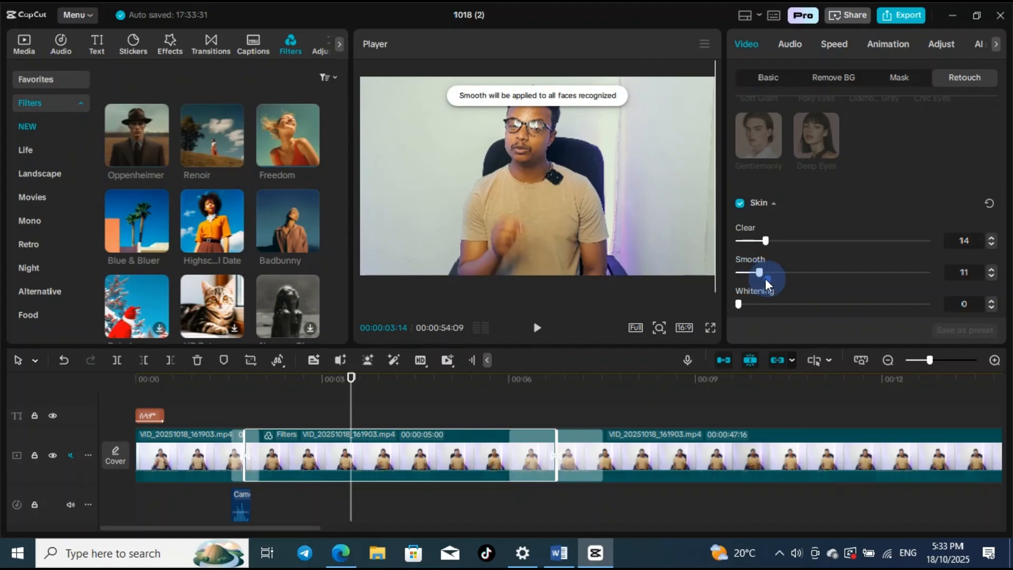
left_click_drag(765, 278, 786, 276)
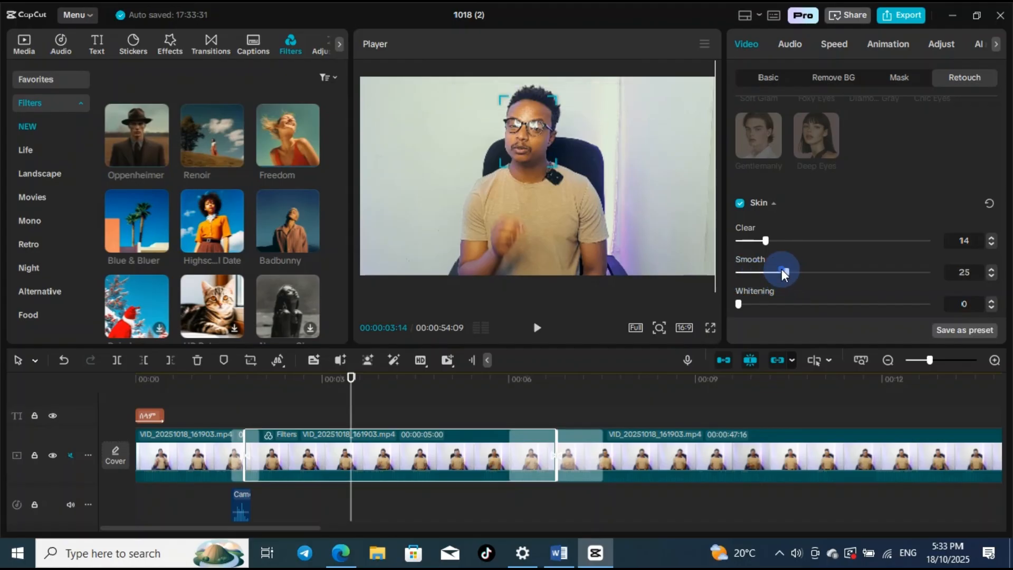
- Review the remaining Skin and Face retouch options and the second clip's basic video settings, from Filters down to Canvas
left_click_drag(764, 241, 764, 246)
scroll(791, 239, "down", 5)
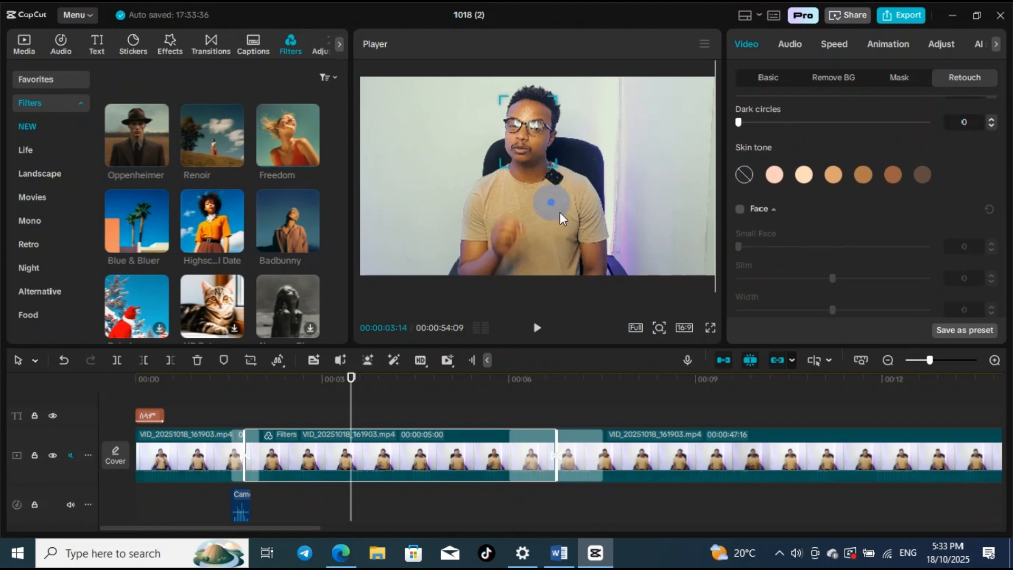
scroll(827, 222, "up", 1)
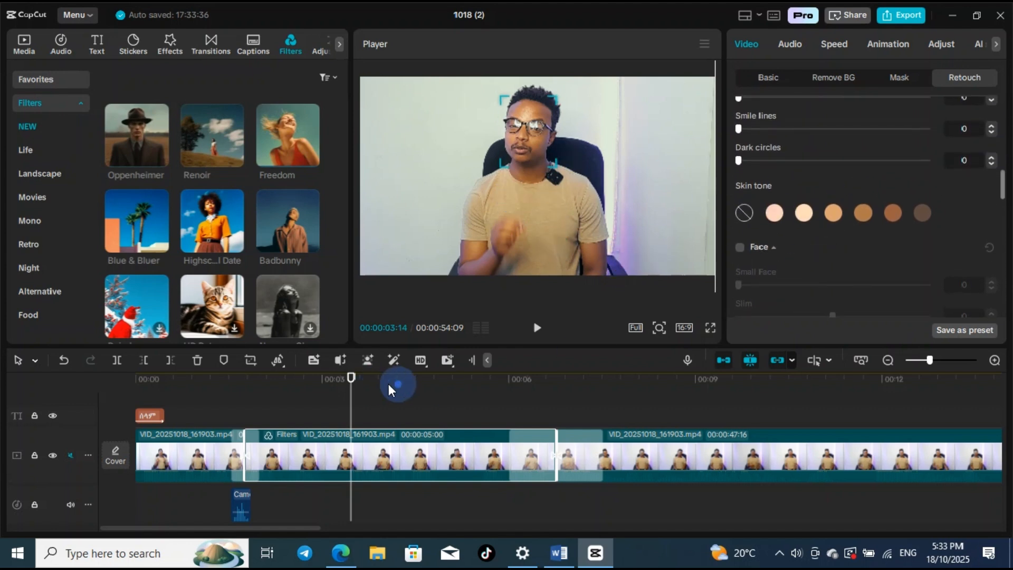
scroll(795, 112, "up", 1)
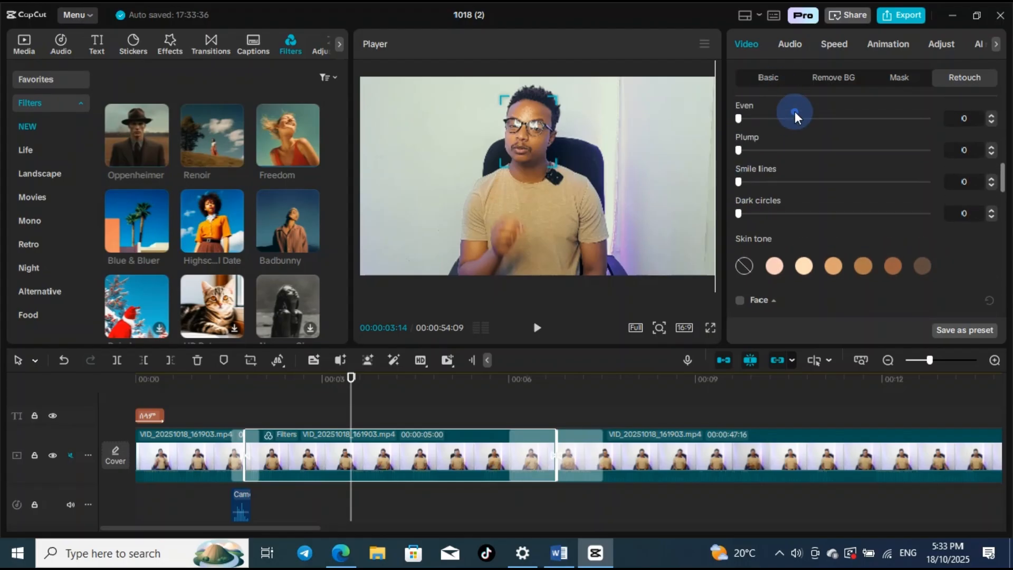
scroll(794, 112, "up", 1)
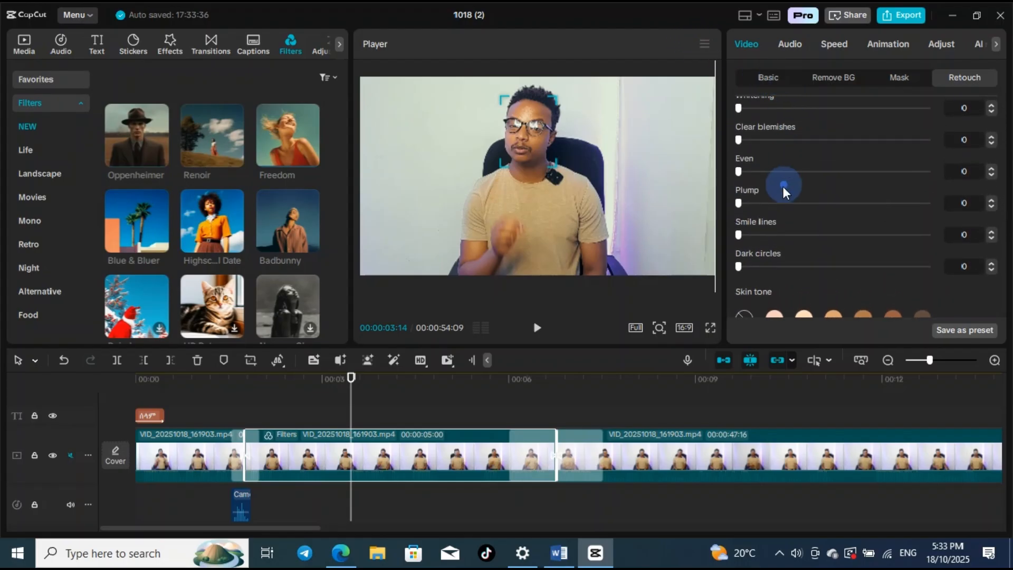
scroll(785, 185, "up", 2)
left_click(769, 77)
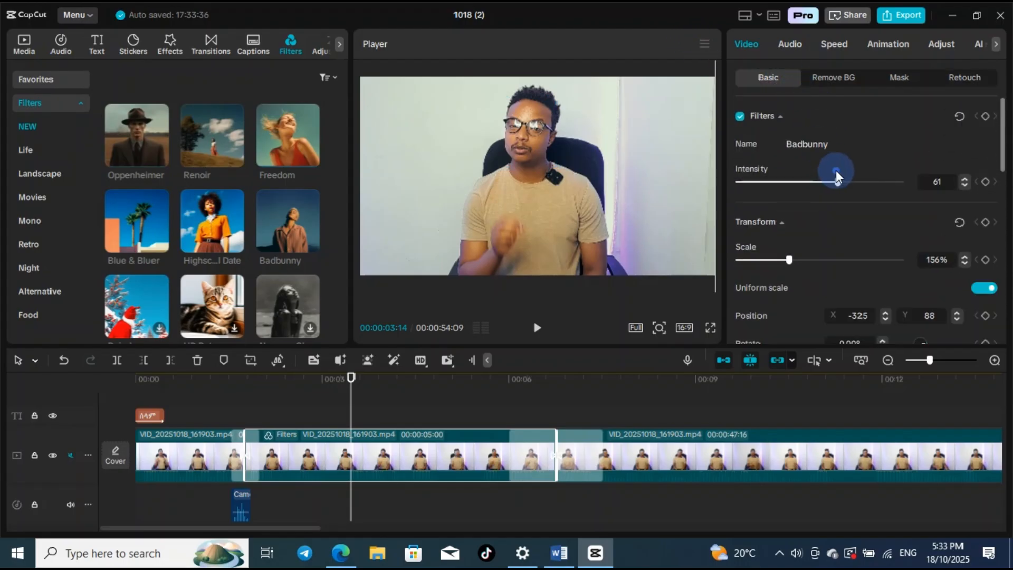
scroll(830, 222, "down", 1)
scroll(829, 222, "down", 8)
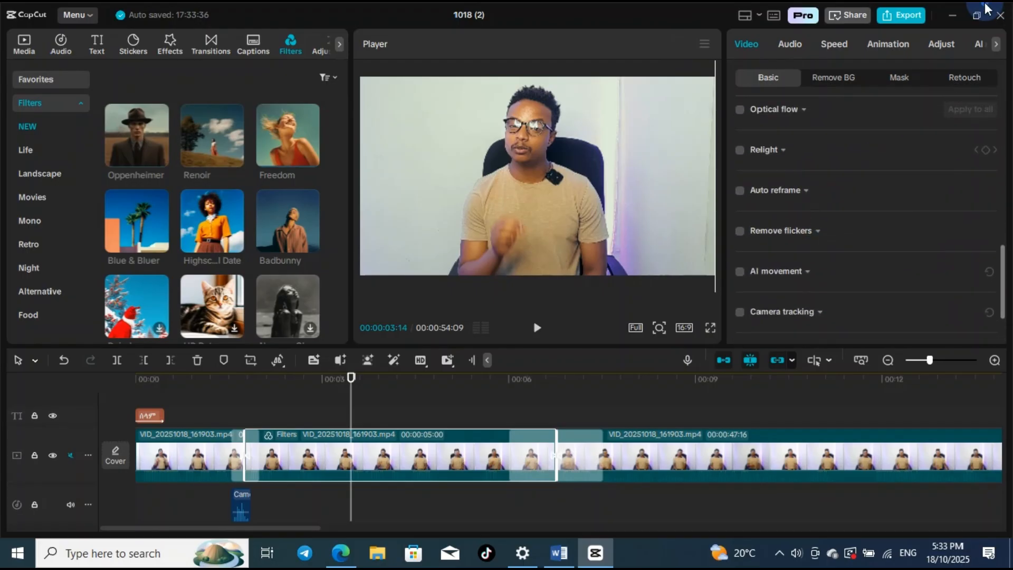
scroll(882, 222, "up", 3)
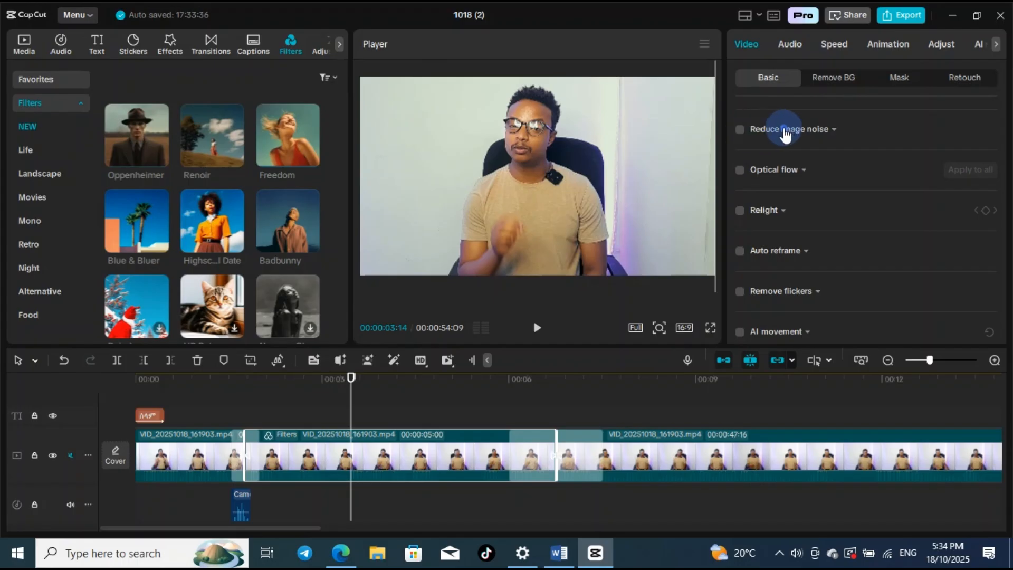
scroll(831, 191, "down", 1)
scroll(833, 206, "down", 2)
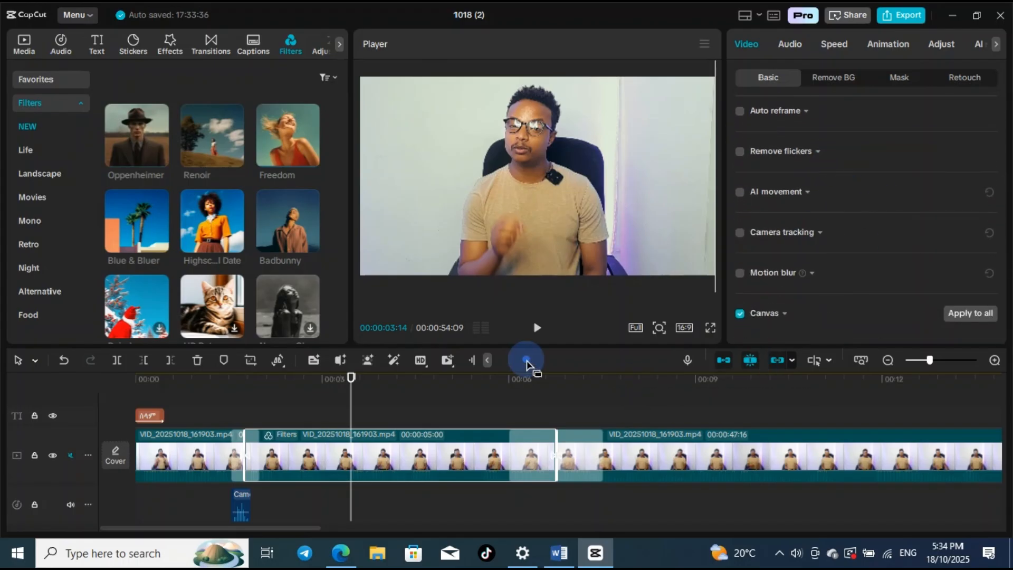
- Add a custom adjustment layer at 00:00:02:12 and shift it slightly earlier, near the start of the second clip
left_click_drag(358, 384, 290, 412)
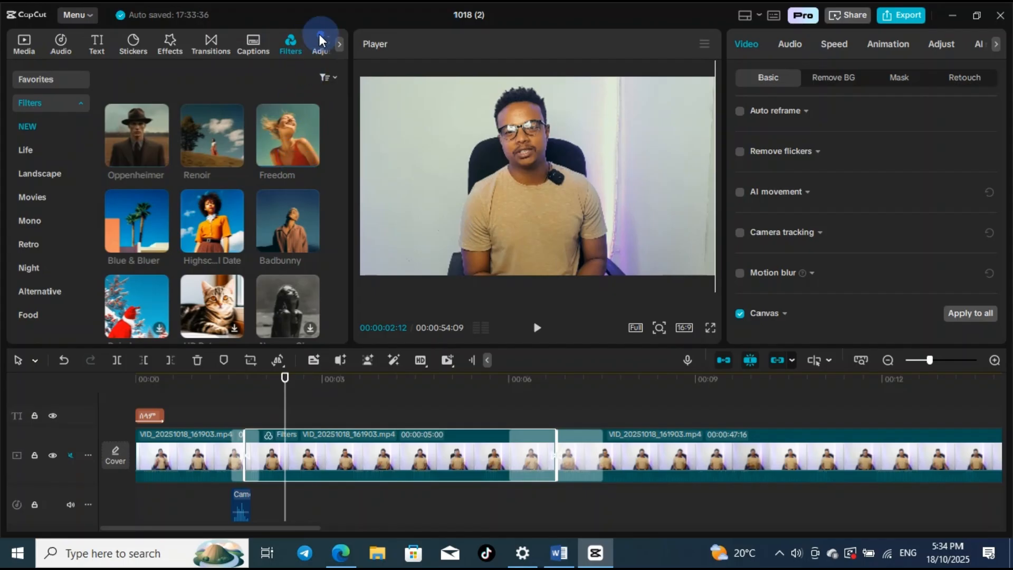
left_click(320, 49)
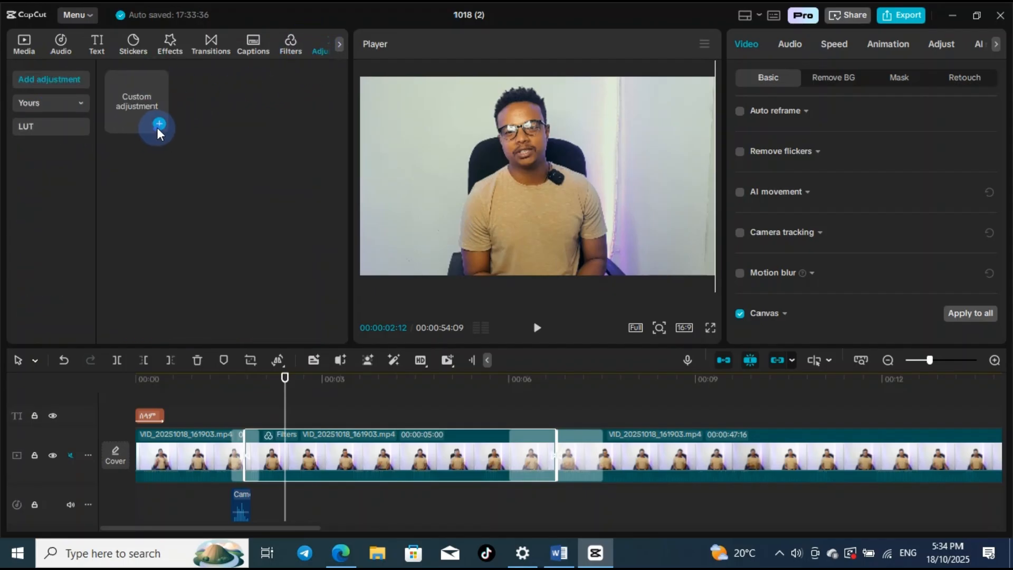
left_click(157, 125)
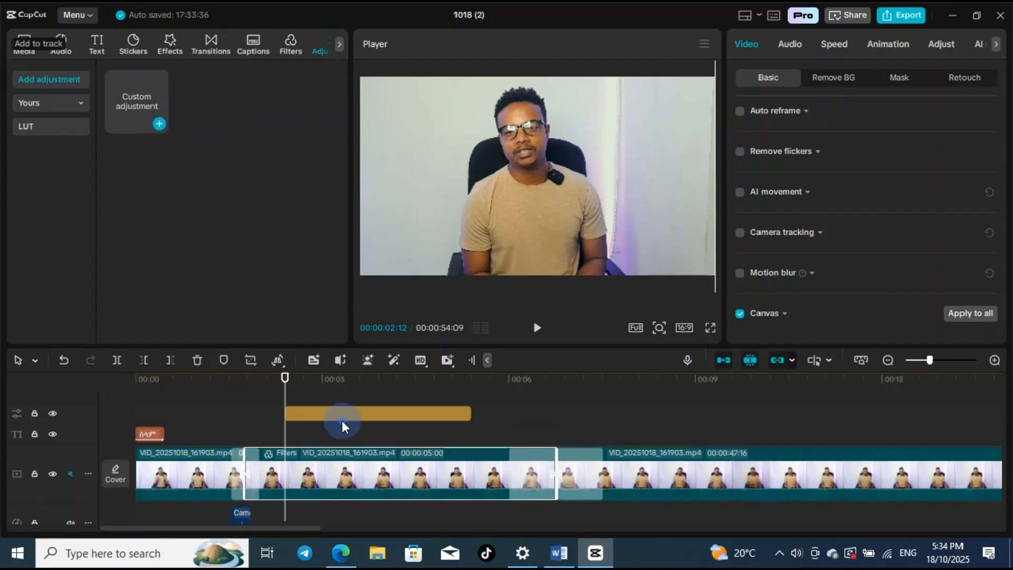
mouse_move(322, 410)
left_mouse_down()
mouse_move(303, 431)
mouse_move(314, 429)
left_mouse_up()
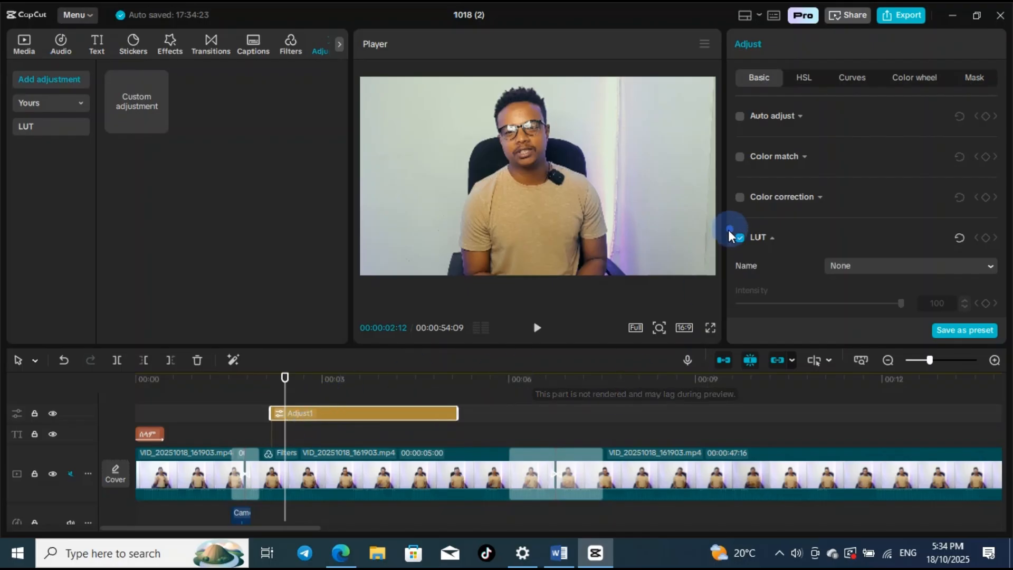
- Set the adjustment layer's Temp to -11 and try the Tint control, leaving Tint at 0
scroll(859, 158, "down", 5)
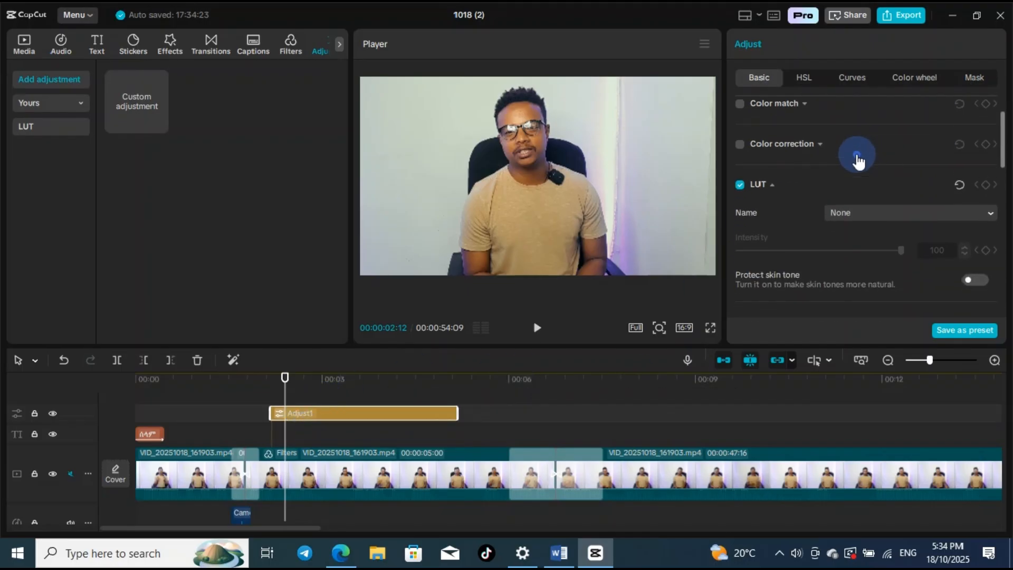
scroll(859, 159, "down", 3)
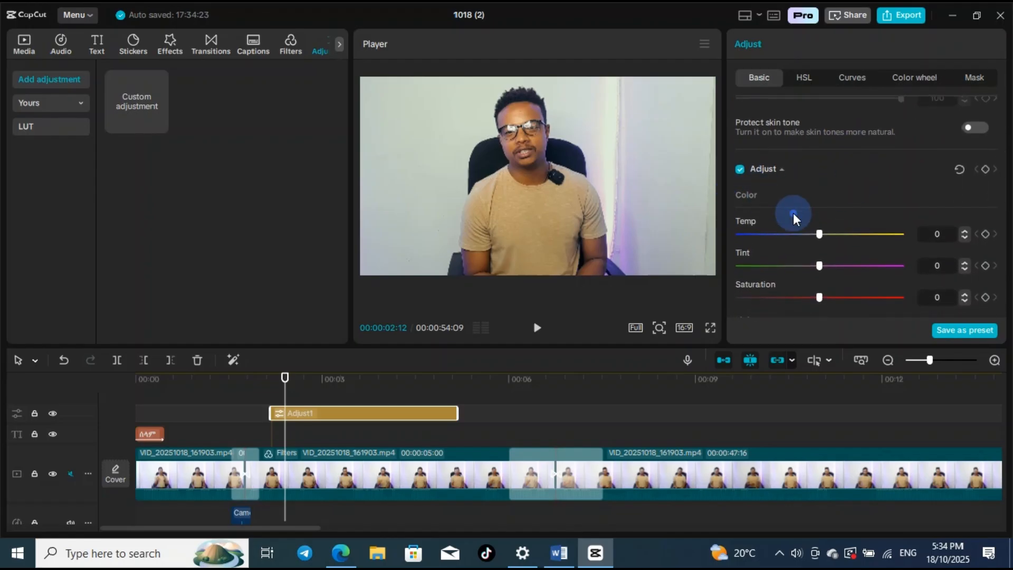
scroll(793, 213, "down", 1)
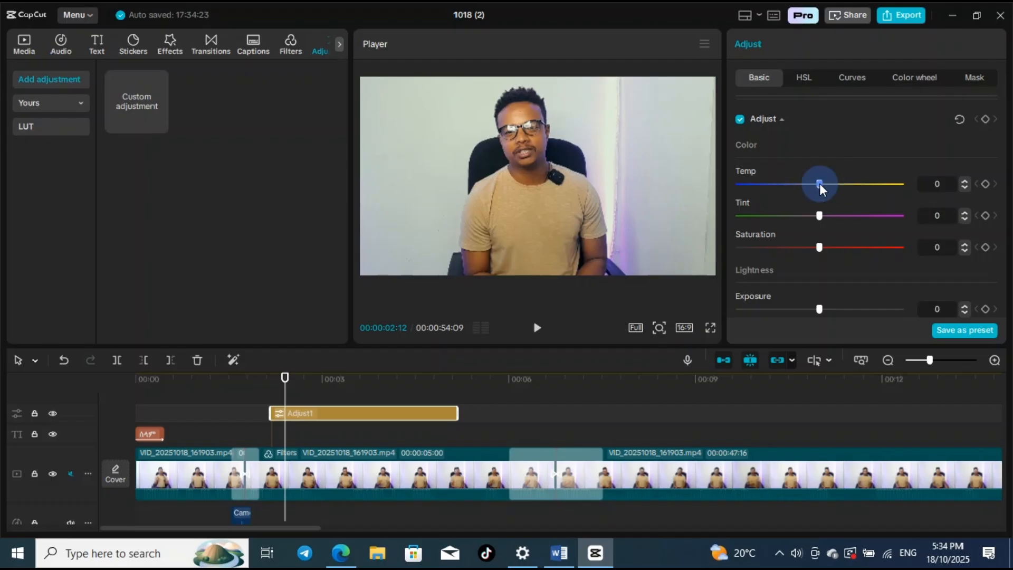
left_click_drag(819, 182, 798, 209)
mouse_move(821, 219)
left_mouse_down()
mouse_move(830, 214)
mouse_move(786, 211)
mouse_move(835, 214)
mouse_move(820, 218)
left_mouse_up()
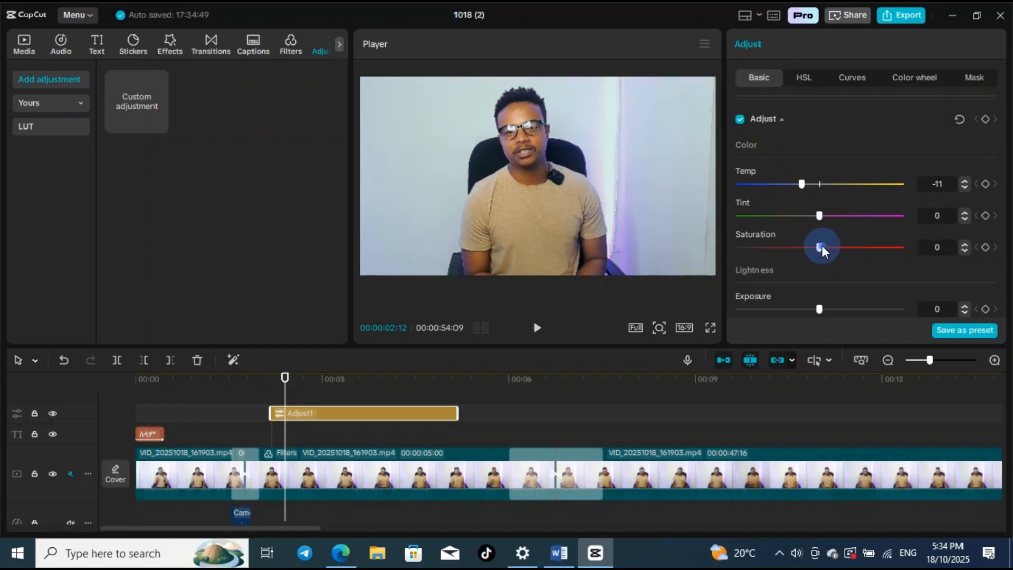
left_click(813, 216)
double_click(813, 216)
- Set the adjustment layer's Saturation to 5
mouse_move(822, 248)
left_mouse_down()
mouse_move(898, 248)
mouse_move(831, 244)
mouse_move(707, 263)
mouse_move(828, 258)
left_mouse_up()
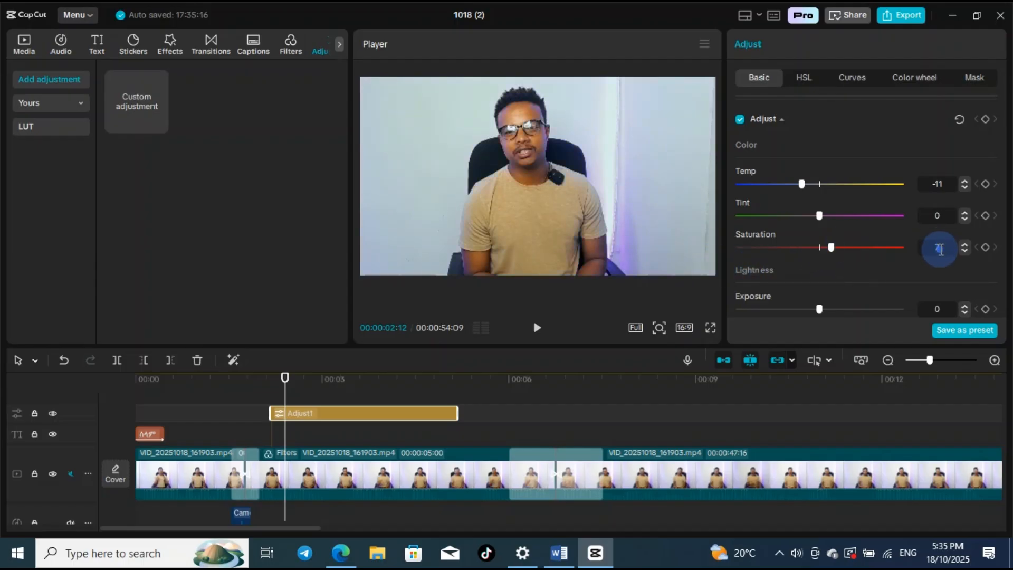
left_click(965, 251)
left_click(965, 251)
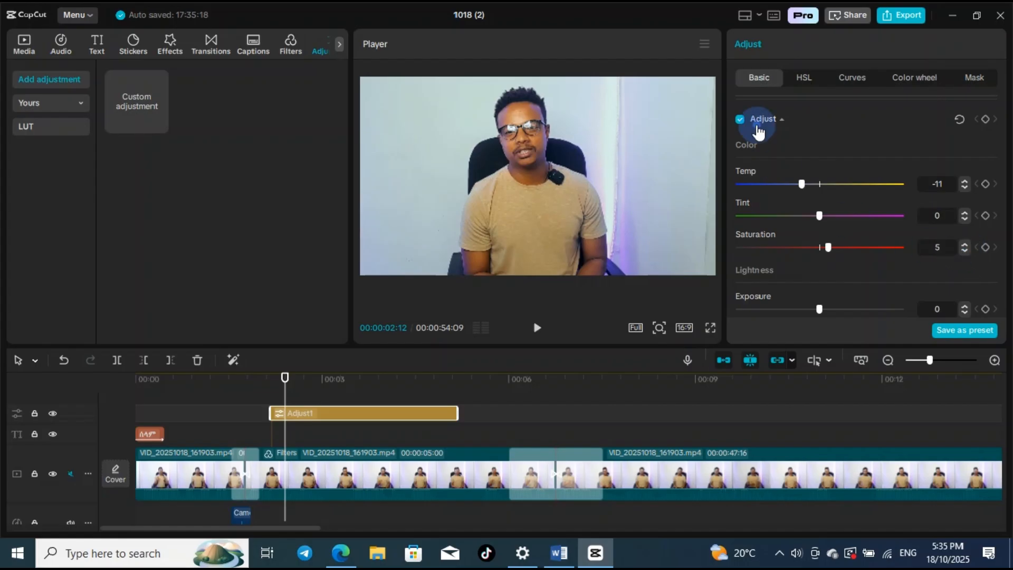
- Extend the adjustment layer to the end of the second clip and play the video across that cut
left_click_drag(456, 413, 556, 421)
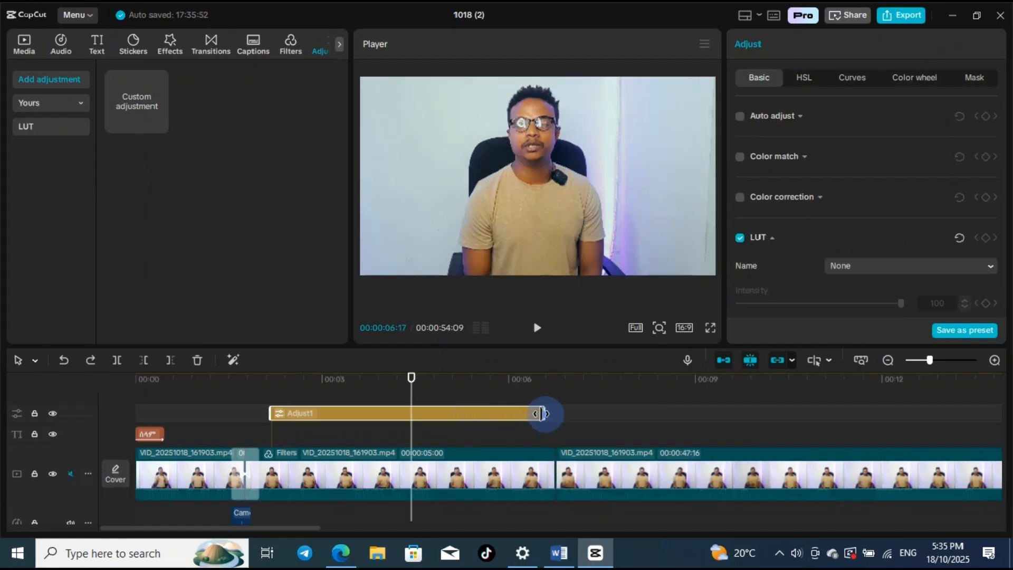
left_click(537, 327)
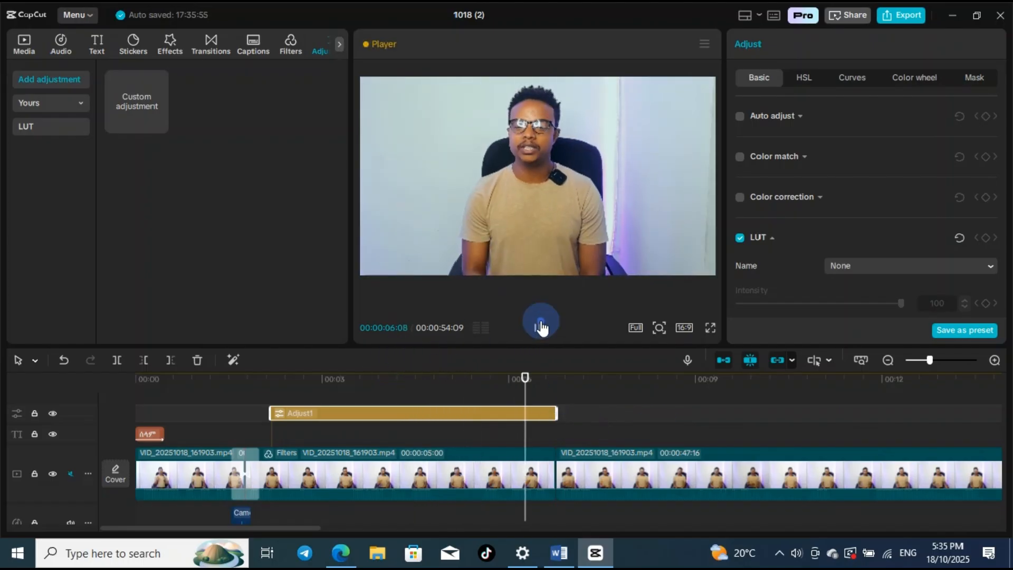
left_click(541, 326)
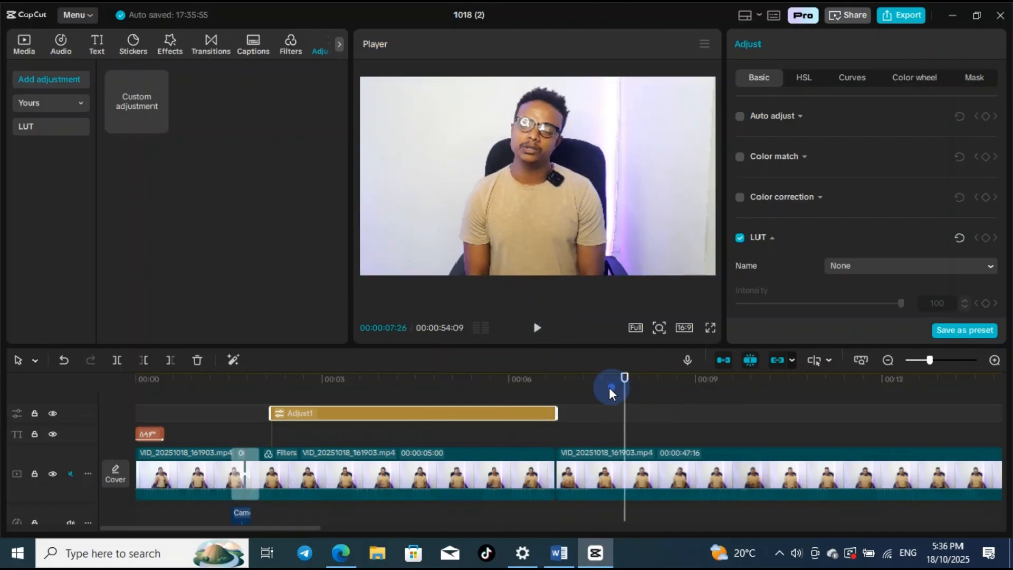
- Compare frames inside and outside the adjustment layer's range, ending with the playhead at 00:00:05:19
left_click(436, 426)
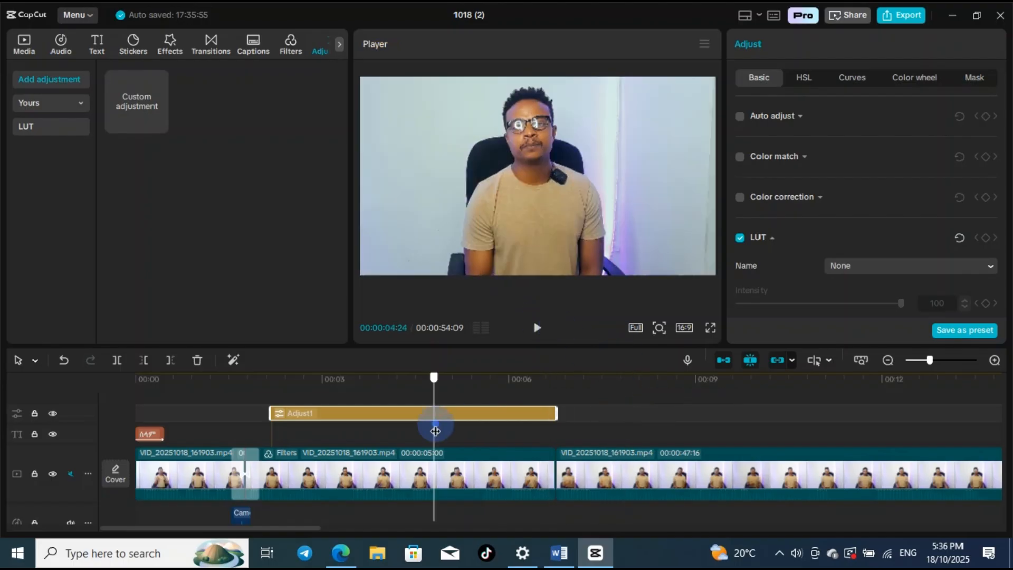
left_click(596, 443)
left_click(467, 443)
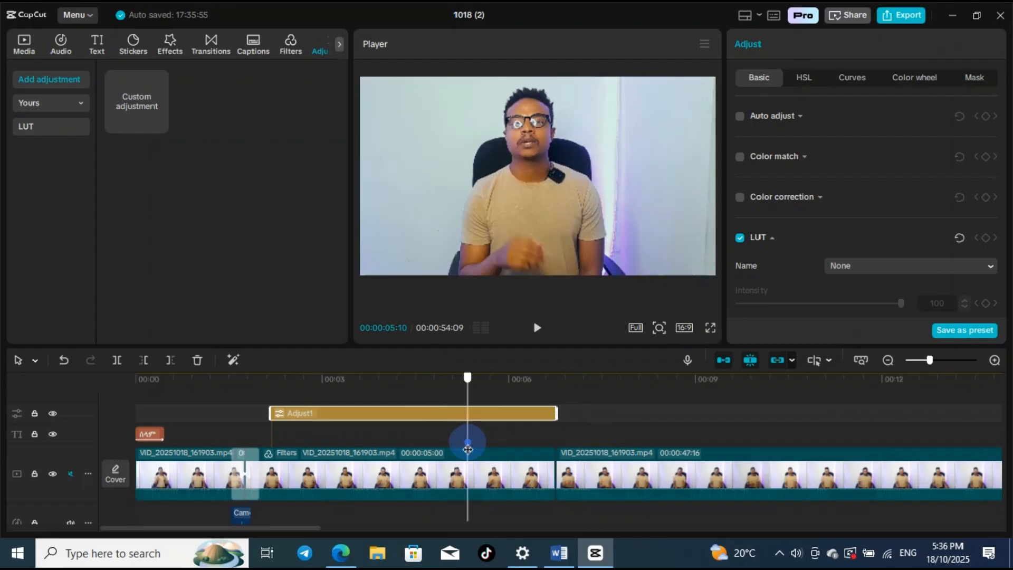
left_click(606, 443)
left_click(486, 445)
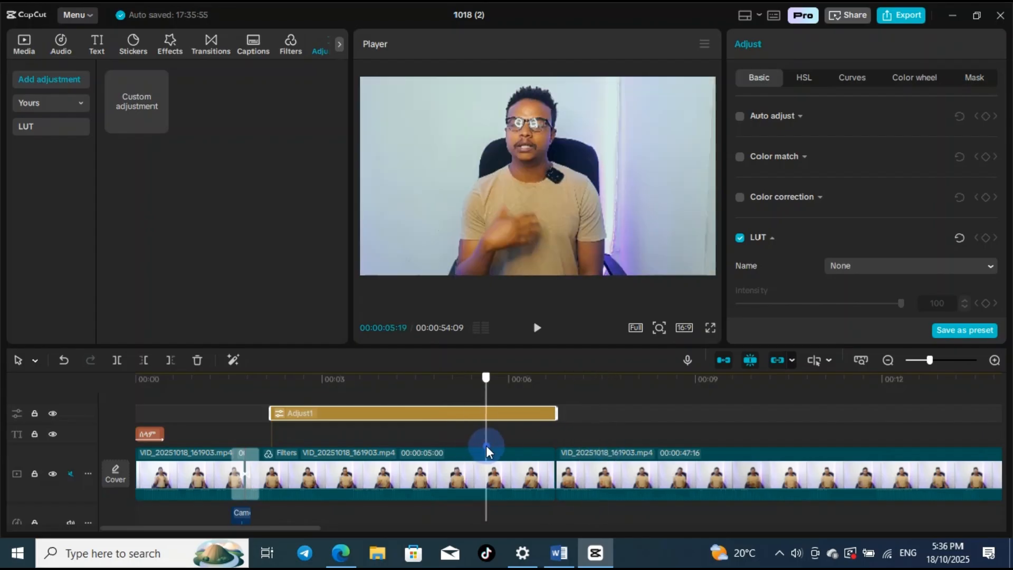
left_click(493, 421)
left_click(485, 417)
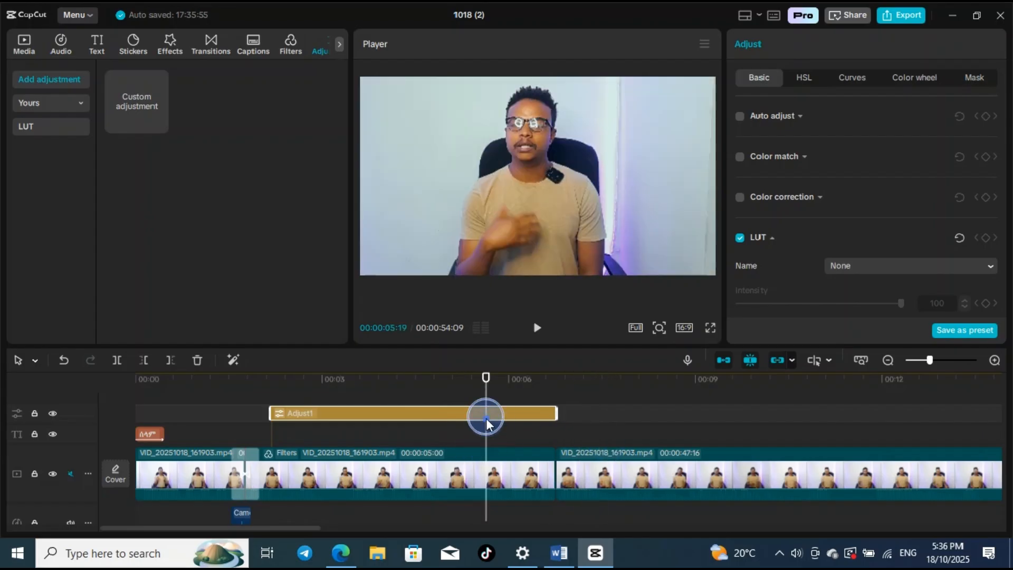
- Set the adjustment layer's Exposure to 4
left_click(542, 408)
scroll(841, 232, "down", 8)
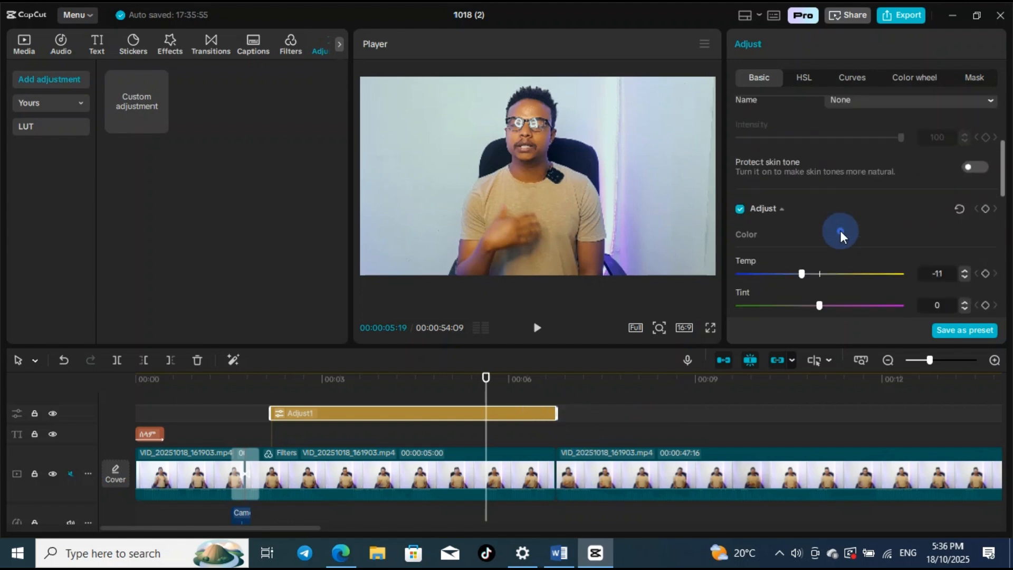
scroll(839, 230, "down", 1)
scroll(840, 229, "up", 2)
scroll(841, 230, "down", 2)
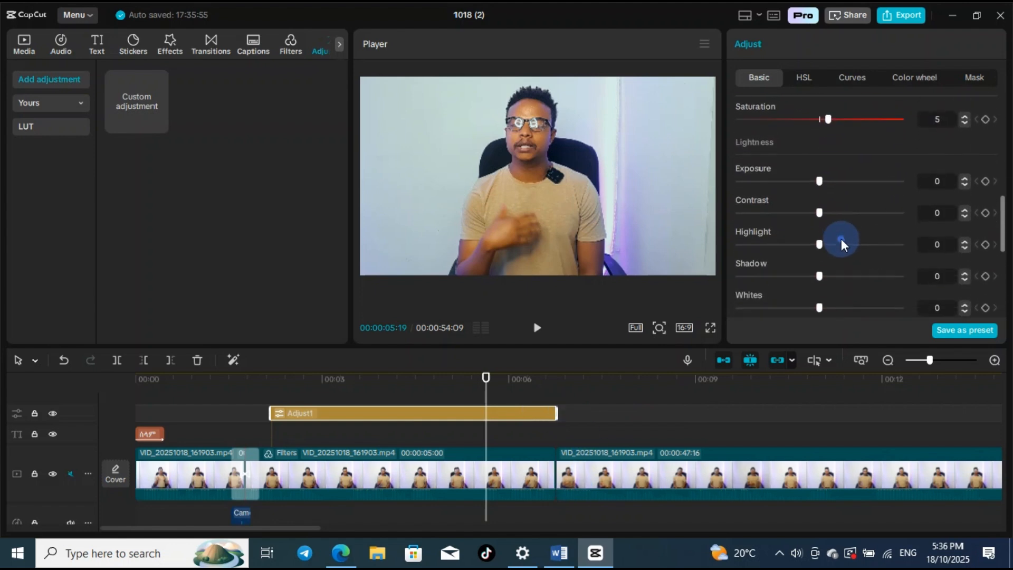
scroll(841, 239, "up", 3)
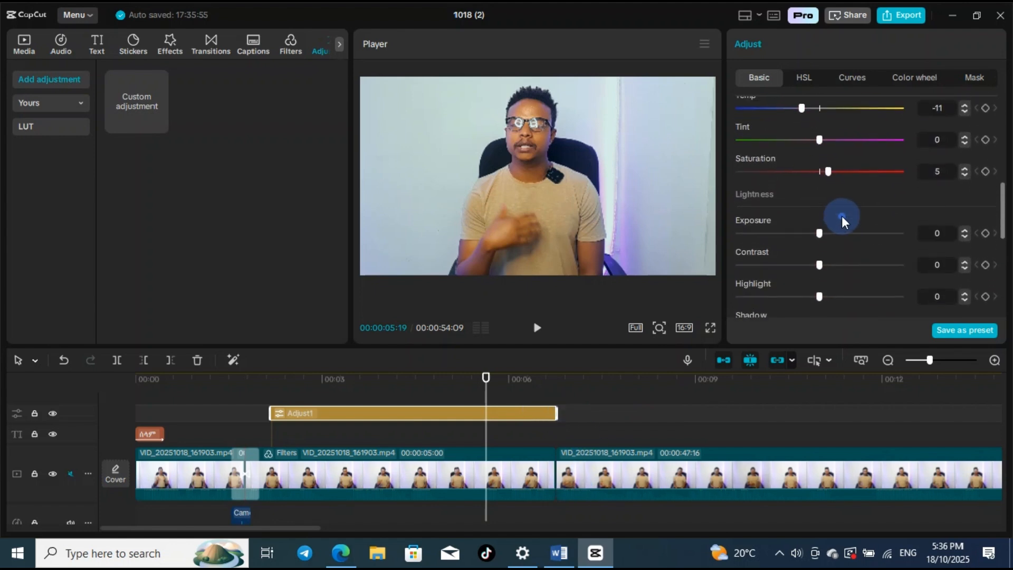
left_click(965, 230)
left_click(964, 230)
left_click(964, 230)
left_click(965, 230)
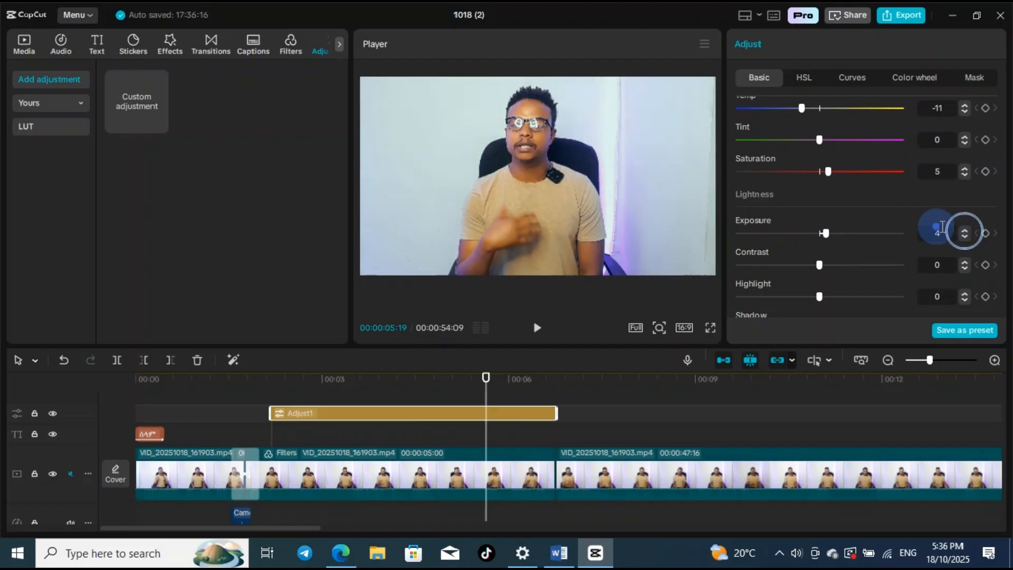
- Set the adjustment layer's Contrast to -3, Highlight to -5 and Shadow to -6
scroll(897, 227, "down", 2)
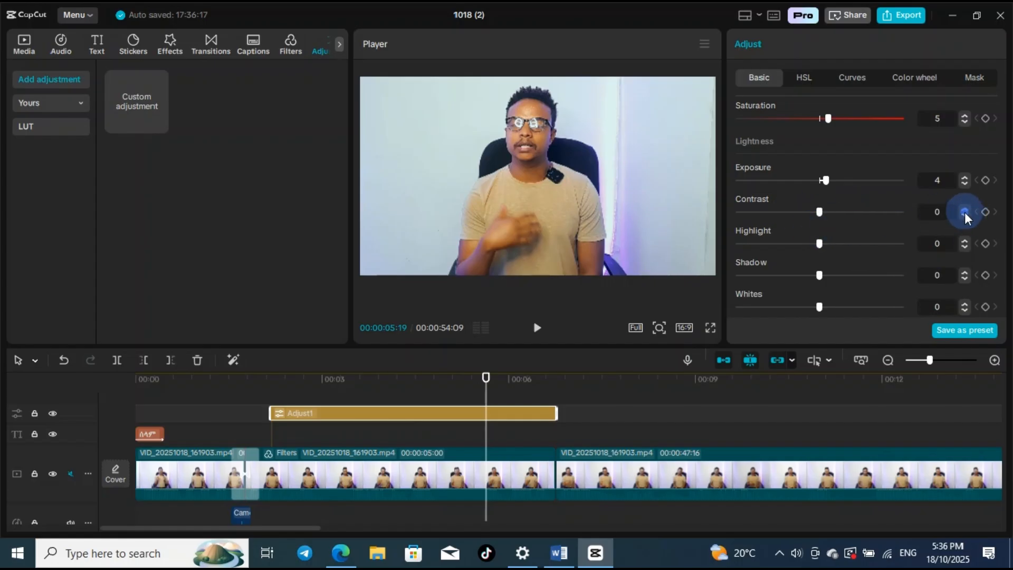
left_click_drag(821, 216, 818, 248)
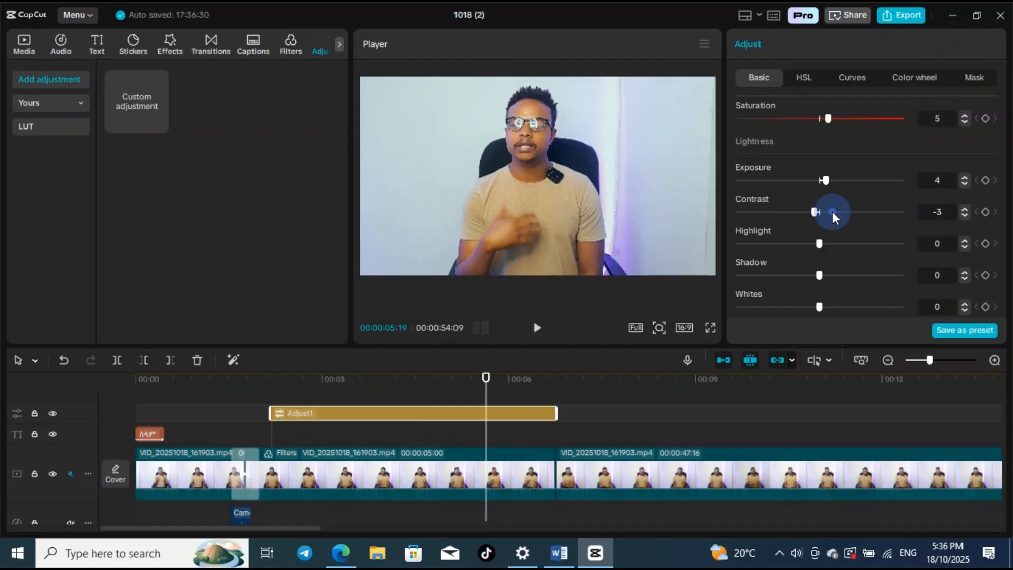
left_click_drag(824, 244, 808, 294)
- Try the Sharpen effect on the adjustment layer, return it to 0 and set Clarity to 8
scroll(894, 211, "down", 5)
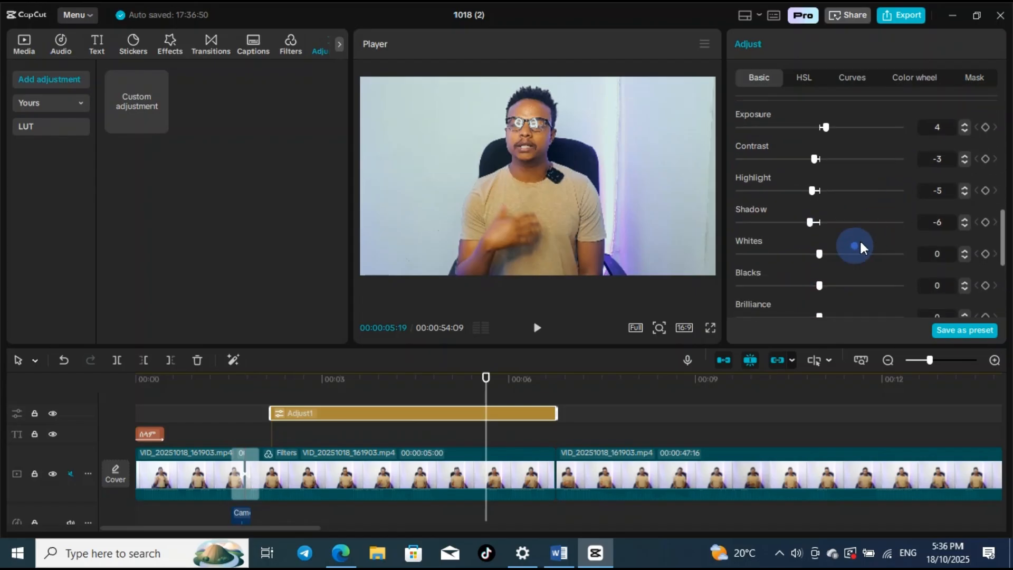
scroll(843, 255, "down", 3)
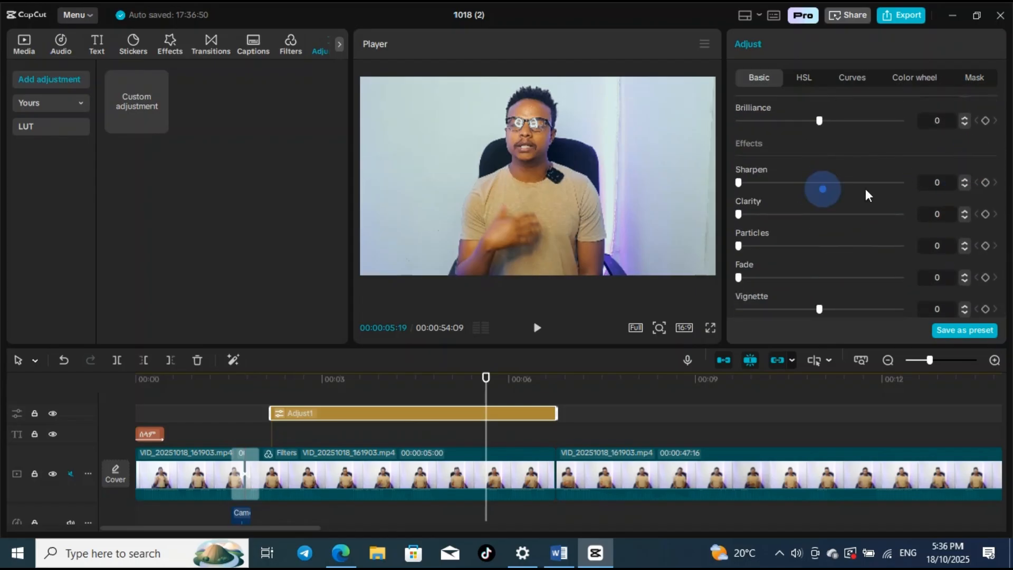
left_click_drag(742, 181, 871, 221)
mouse_move(777, 225)
left_mouse_down()
mouse_move(926, 215)
mouse_move(761, 221)
left_mouse_up()
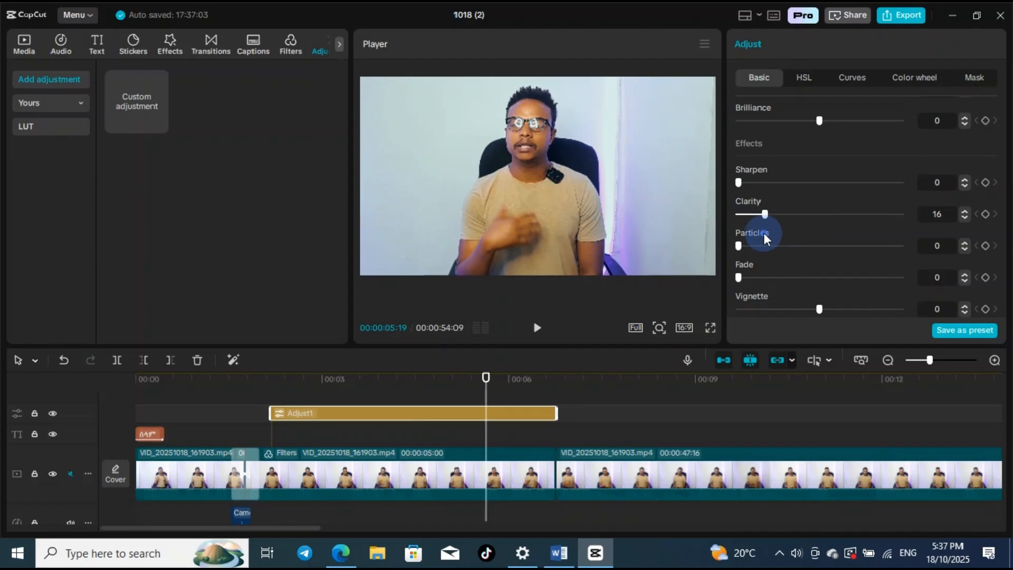
scroll(771, 227, "up", 2)
scroll(767, 227, "down", 2)
left_click(749, 216)
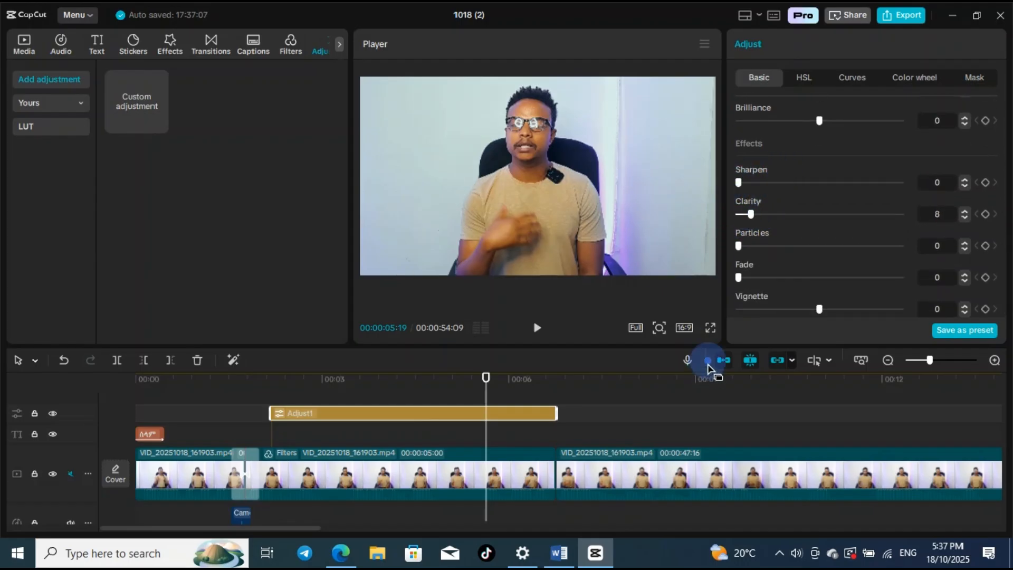
- Play the color-corrected section full screen from inside the adjustment layer past its end, twice
left_click(710, 328)
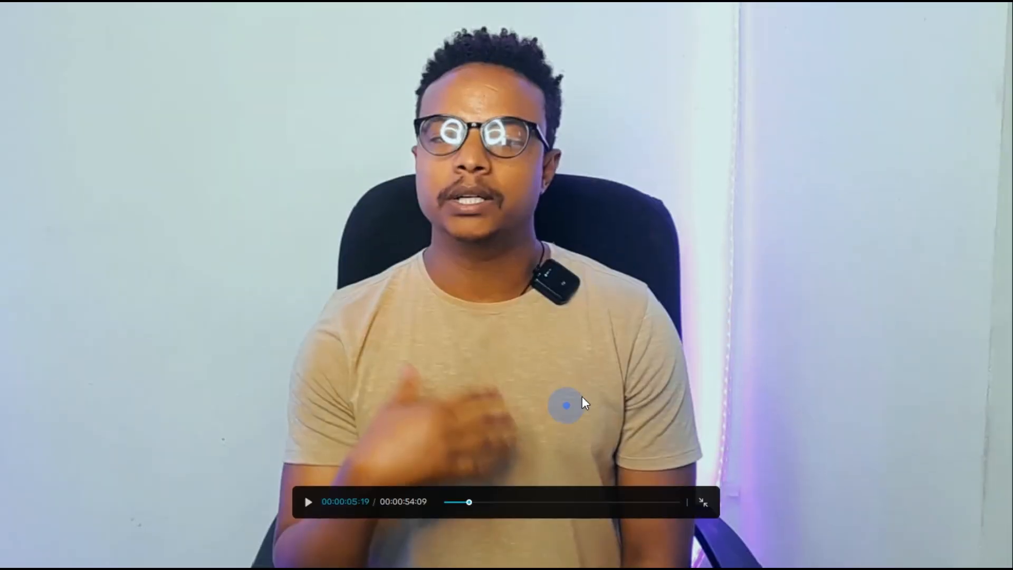
key("space")
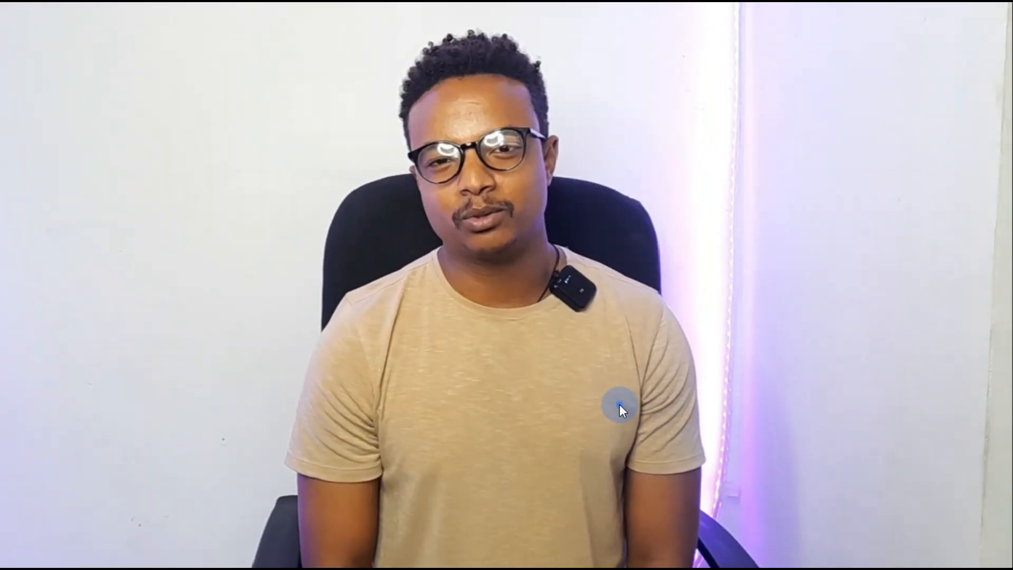
key("Escape")
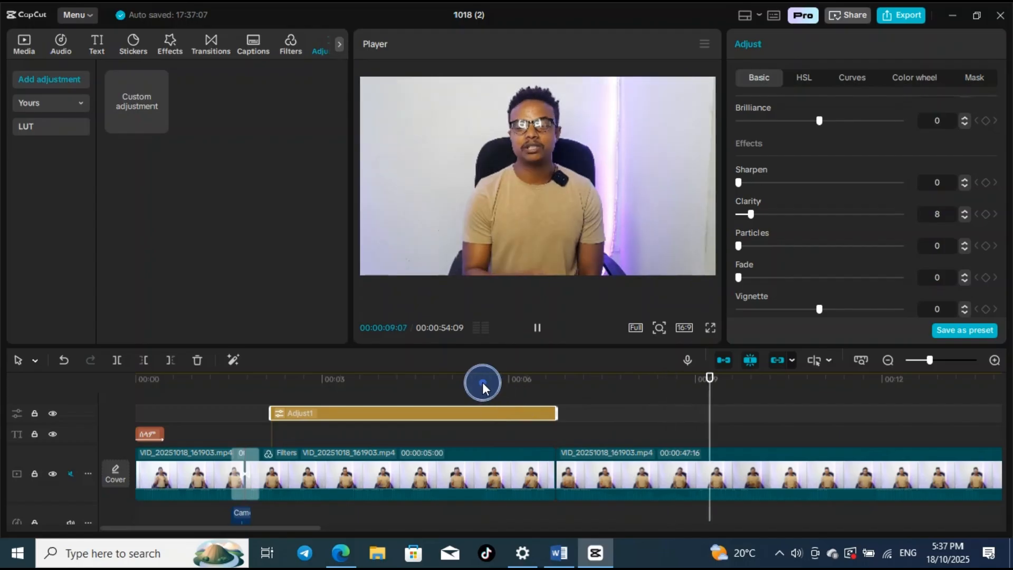
left_click_drag(481, 380, 413, 415)
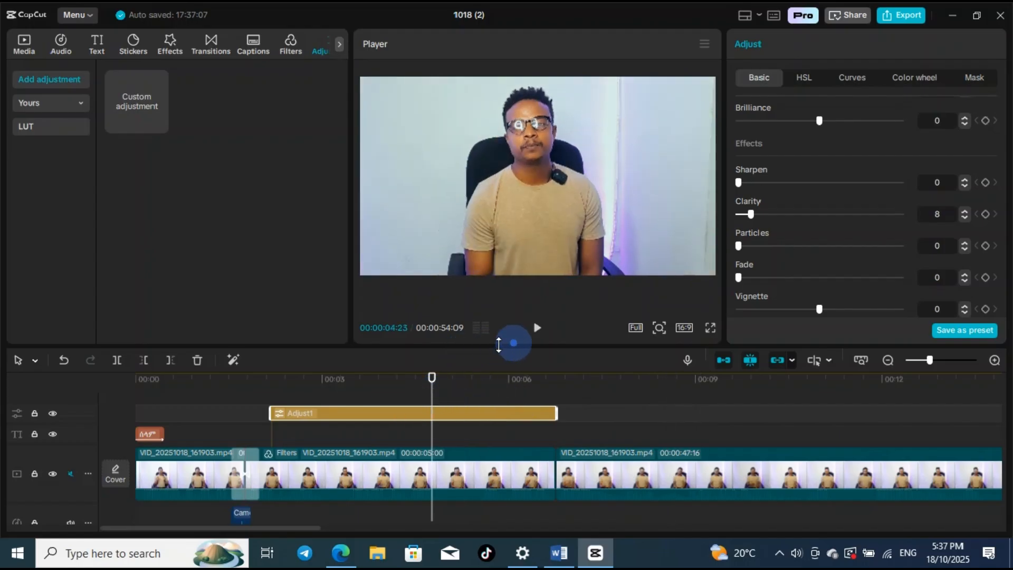
left_click(537, 328)
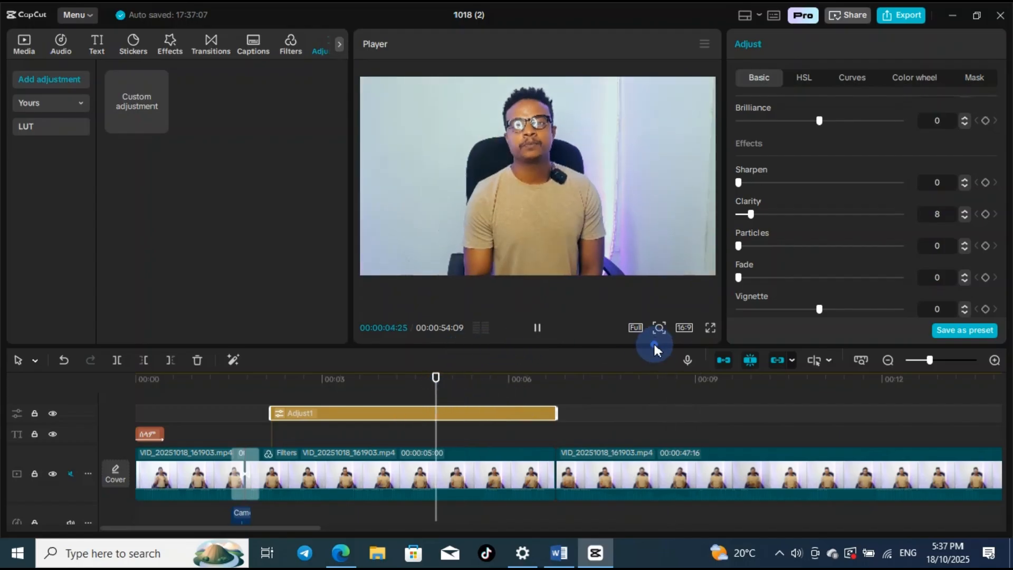
left_click(711, 330)
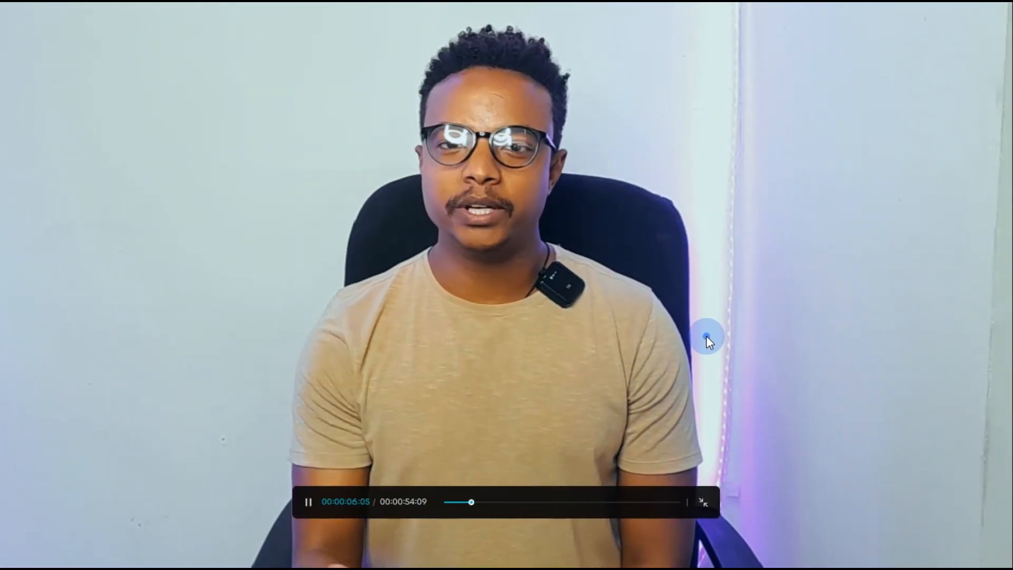
key("Escape")
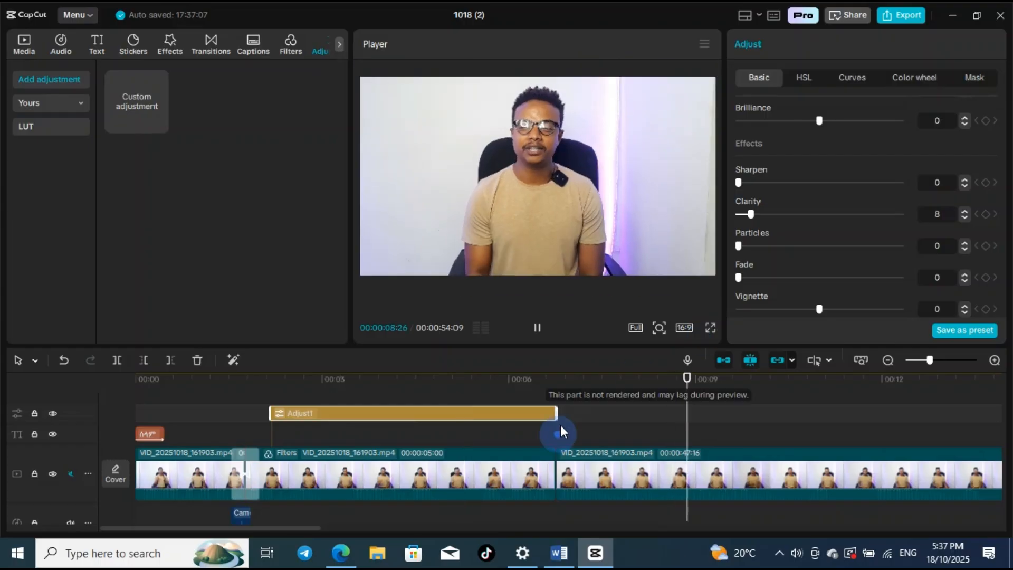
- Compare frames on both sides of the adjustment layer's end, leaving the playhead at 00:00:04:20
left_click(522, 380)
left_click_drag(520, 385, 585, 438)
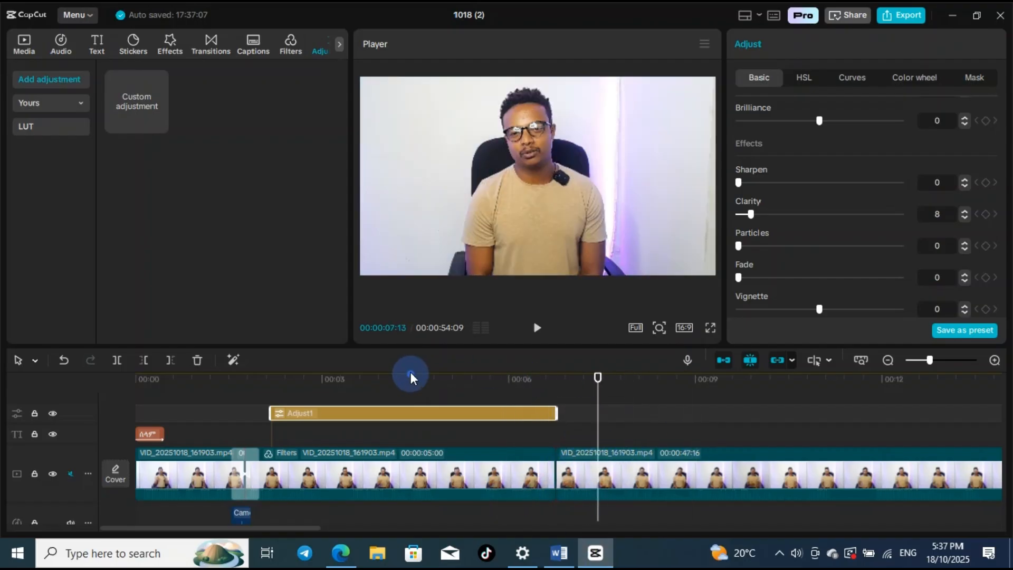
left_click(426, 402)
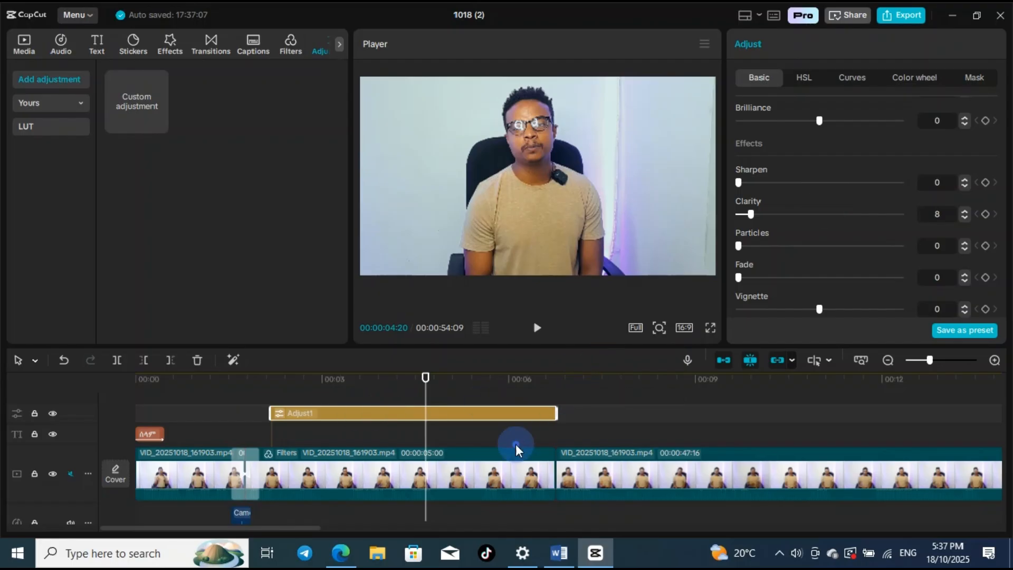
- Extend the adjustment layer's end to about 12.8 seconds and split the layer at 00:00:08:08
left_click_drag(548, 414, 933, 413)
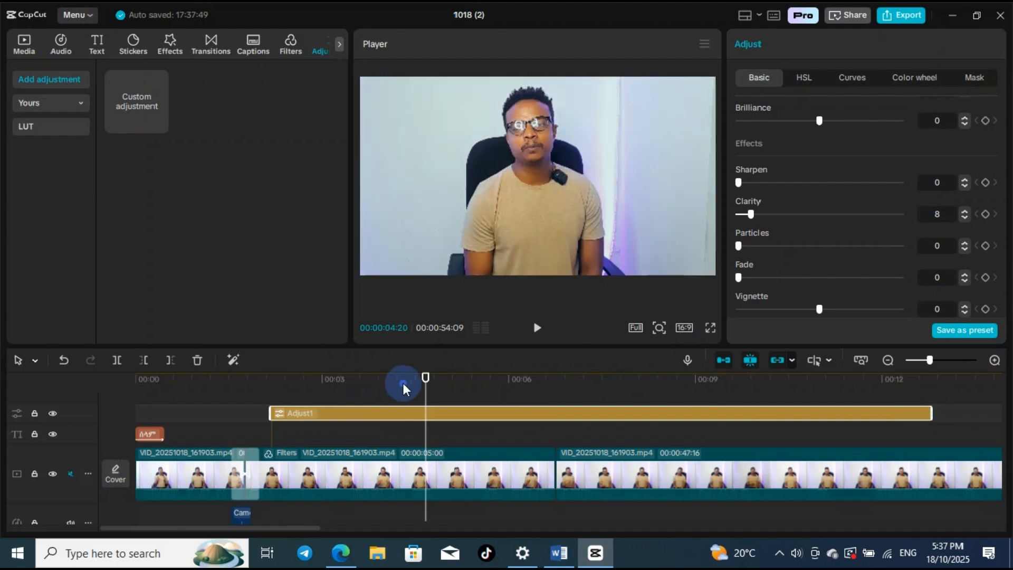
left_click_drag(427, 380, 649, 422)
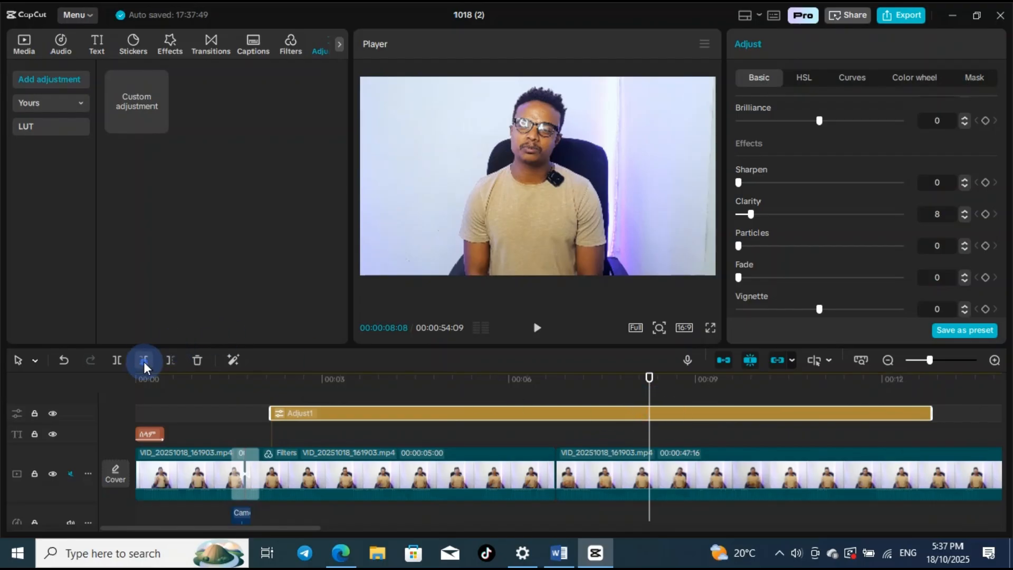
left_click(117, 360)
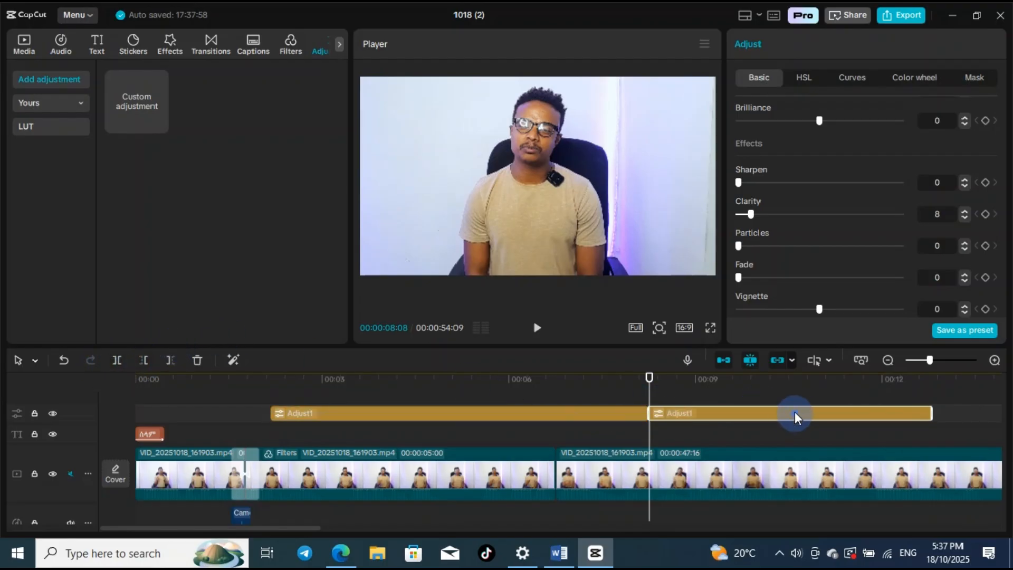
left_click(739, 398)
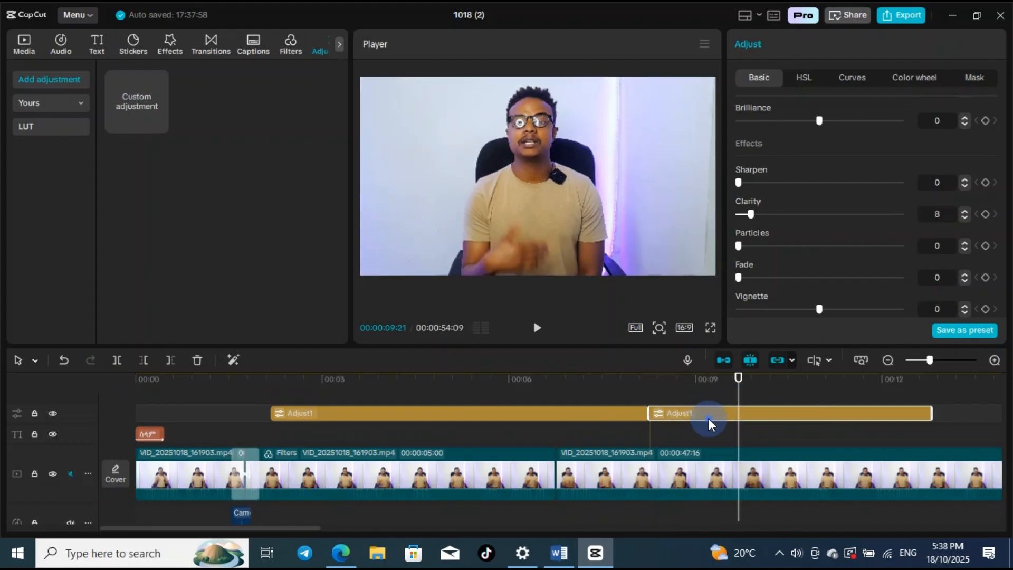
left_click(580, 412)
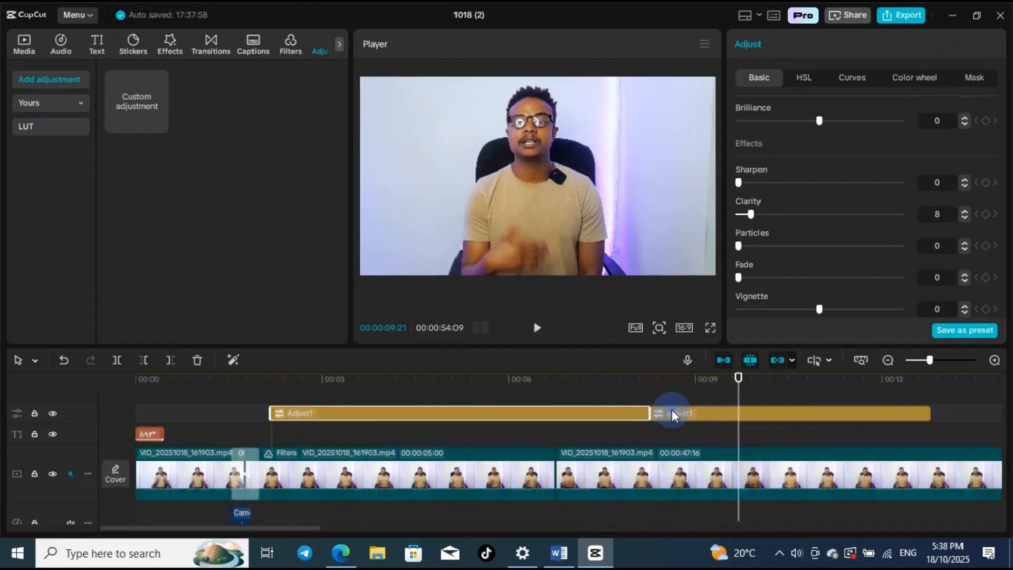
left_click(595, 419)
left_click(705, 417)
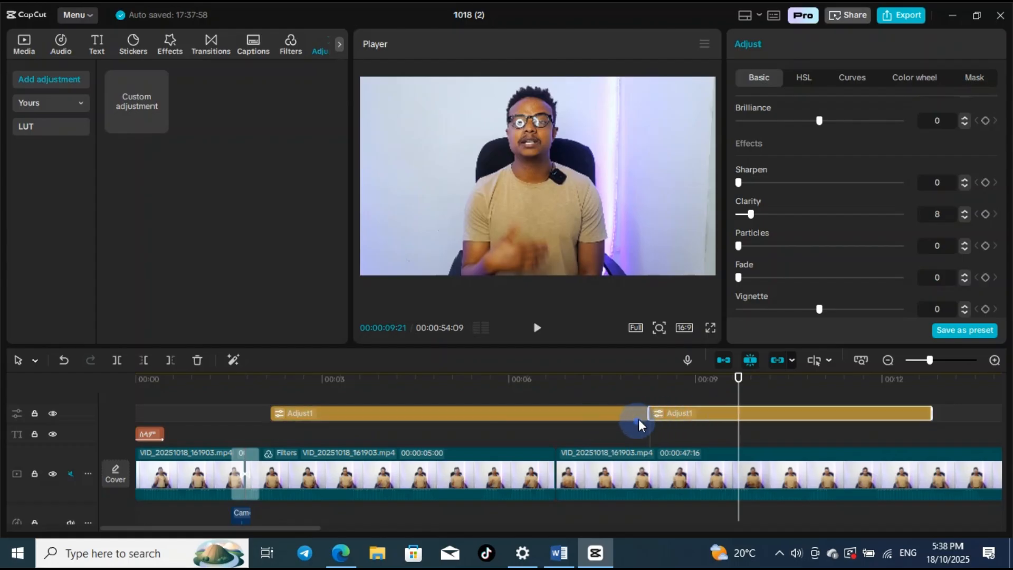
- Extend the first adjustment segment's start back to 00:00:00:00, the beginning of the timeline
left_click(609, 417)
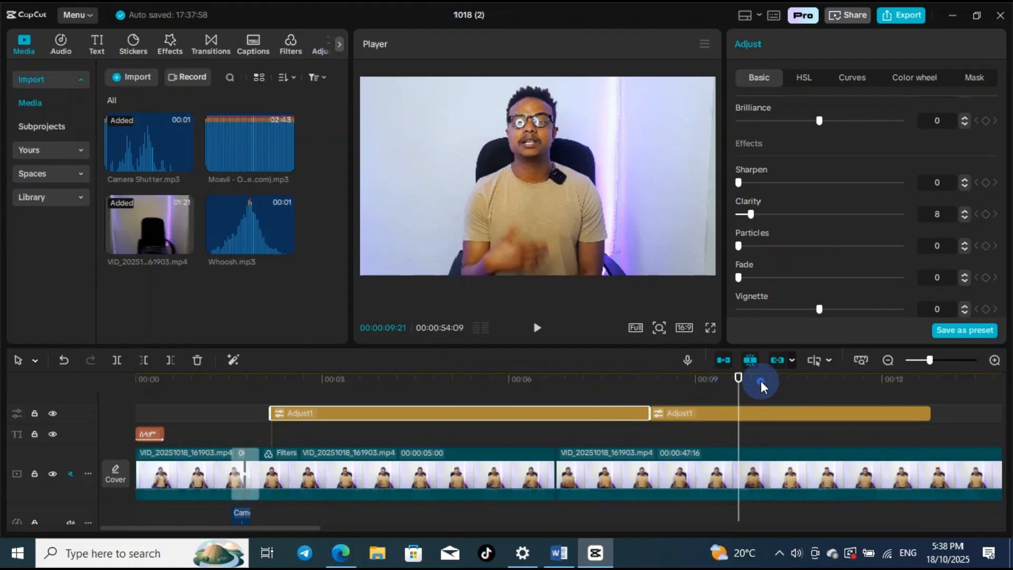
left_click(123, 379)
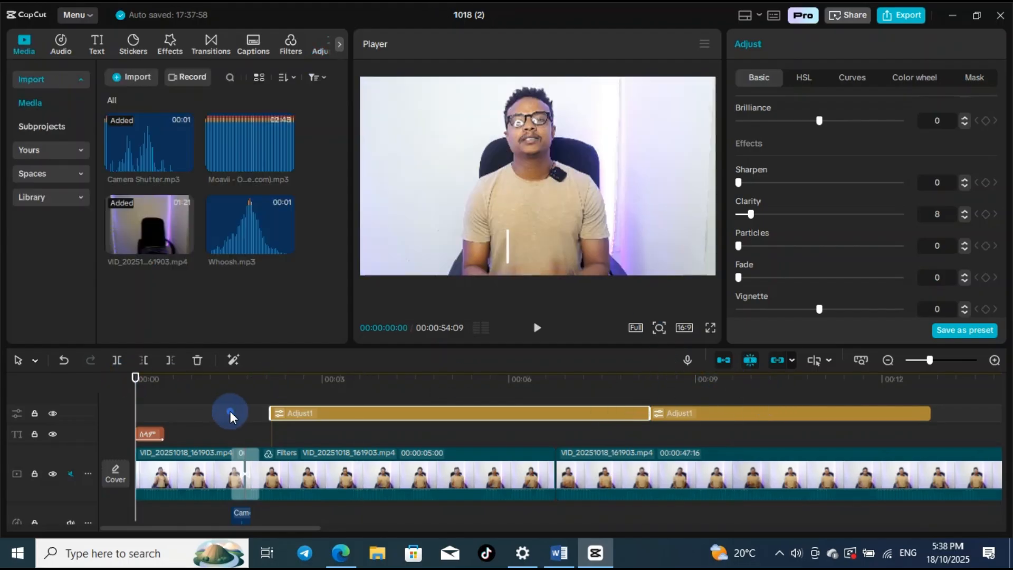
left_click_drag(270, 413, 5, 397)
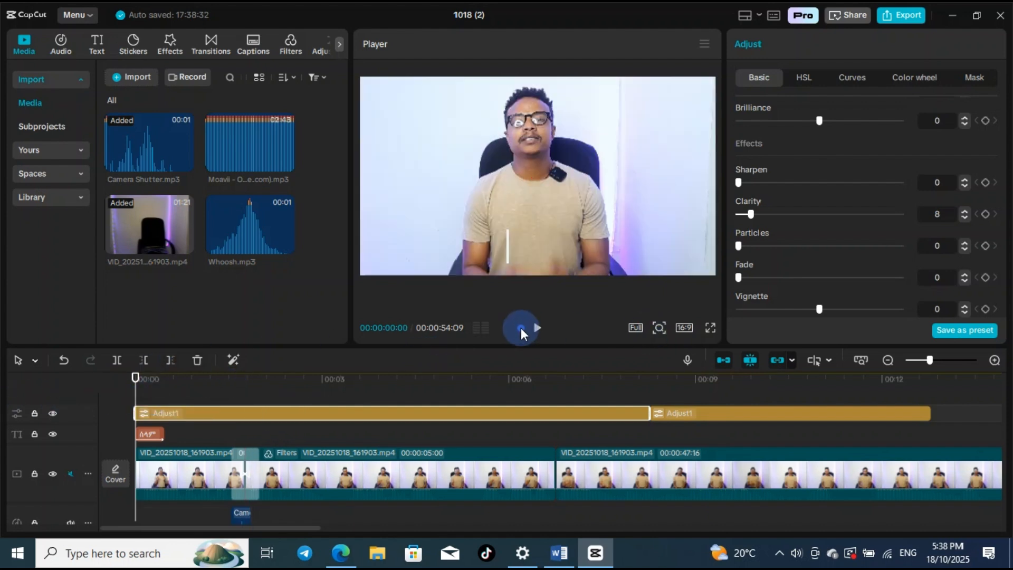
- Play the opening of the video and scrub past the transition to 00:00:03:04
left_click(537, 329)
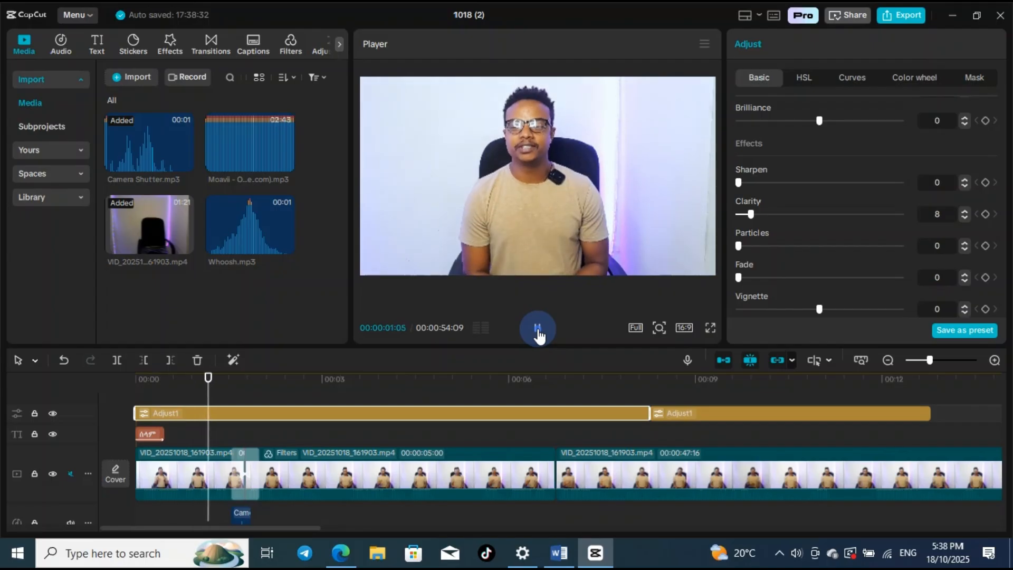
left_click(537, 329)
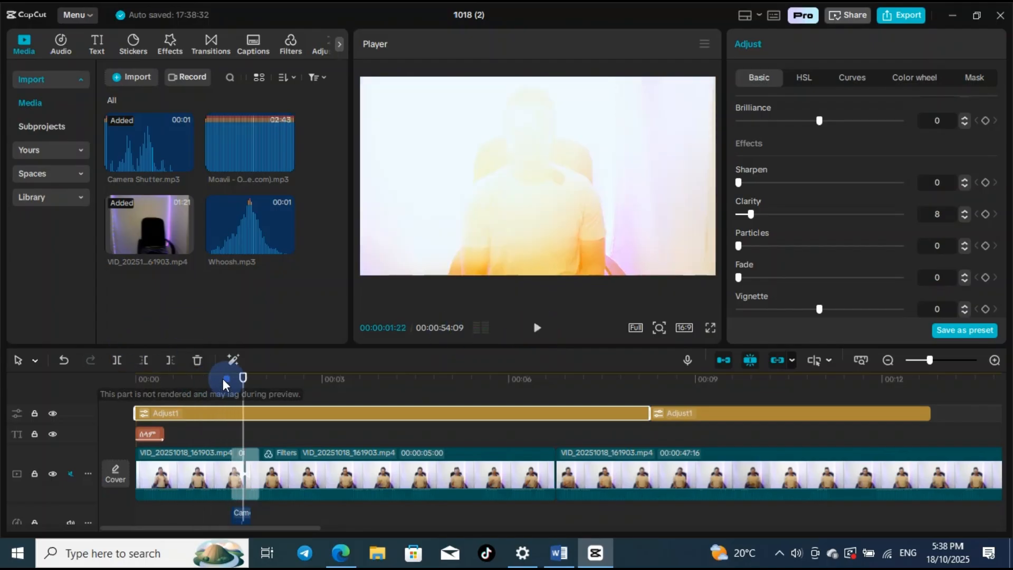
left_click_drag(223, 378, 331, 401)
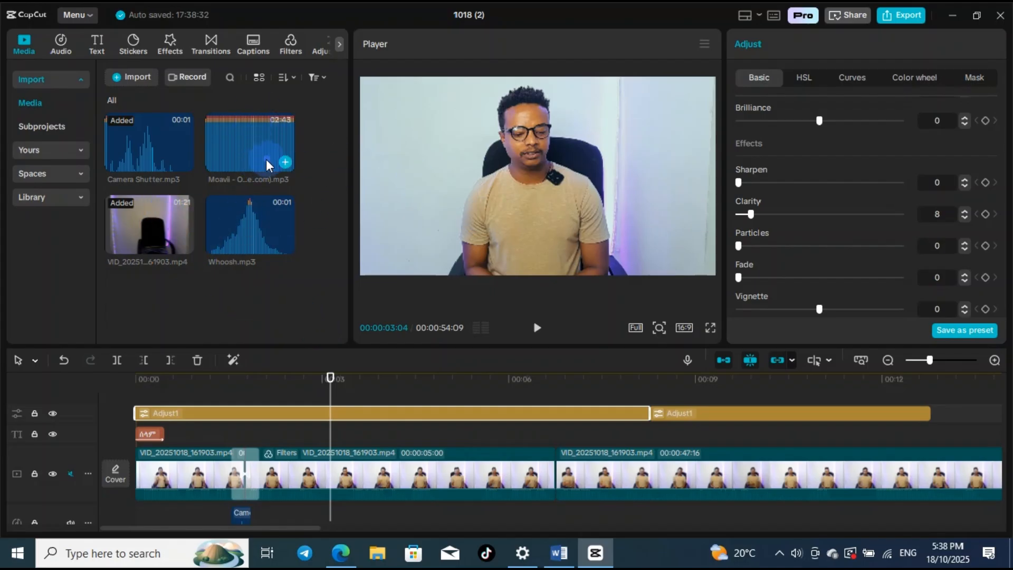
- Unmute the main video track and place the Moavii music file on a new audio track at the timeline's start
scroll(422, 458, "down", 2)
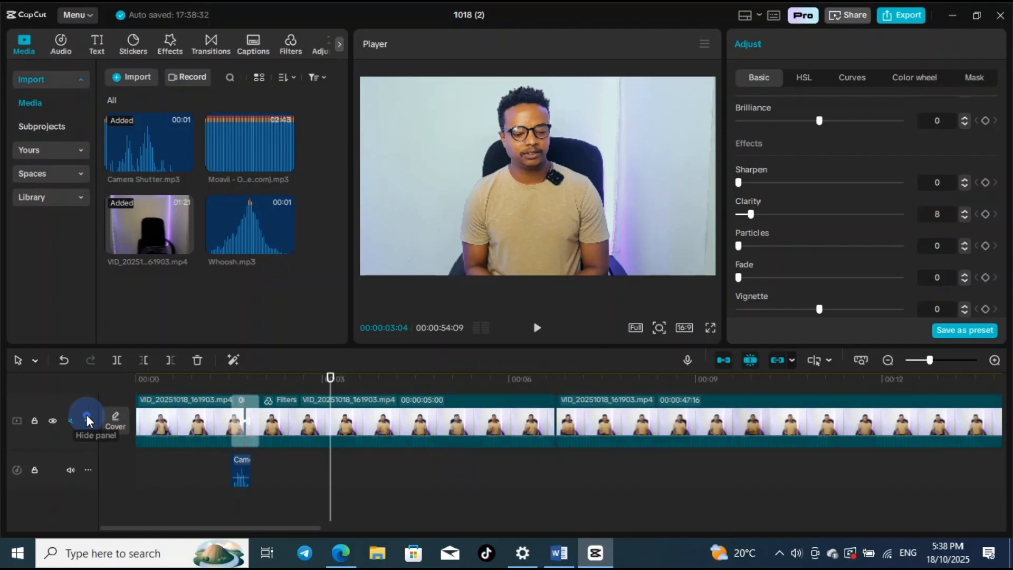
left_click(74, 419)
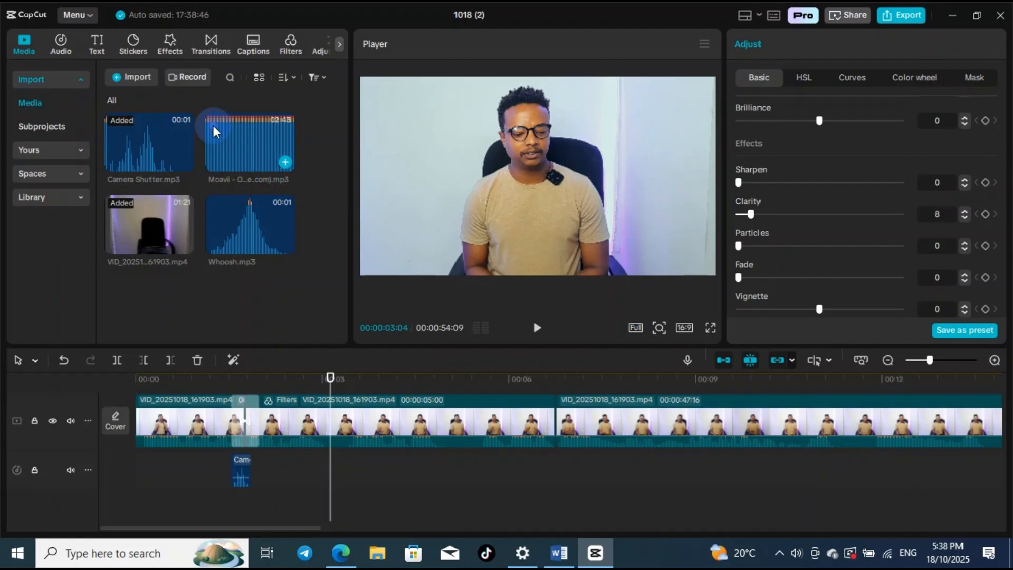
left_click_drag(213, 125, 137, 499)
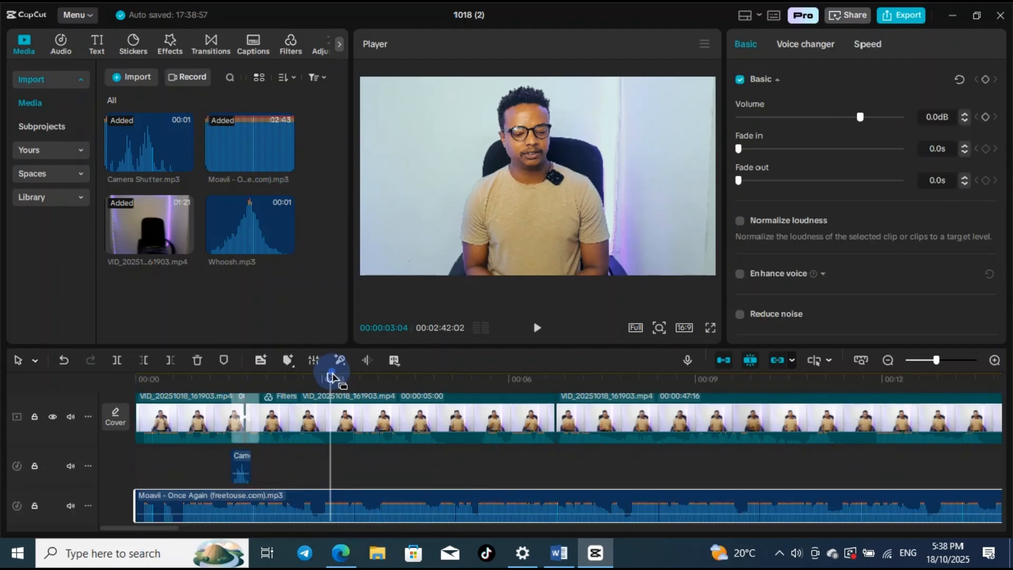
- Play the clip from between the 3 and 4 second marks to hear the voice with the music
left_click_drag(332, 375, 200, 412)
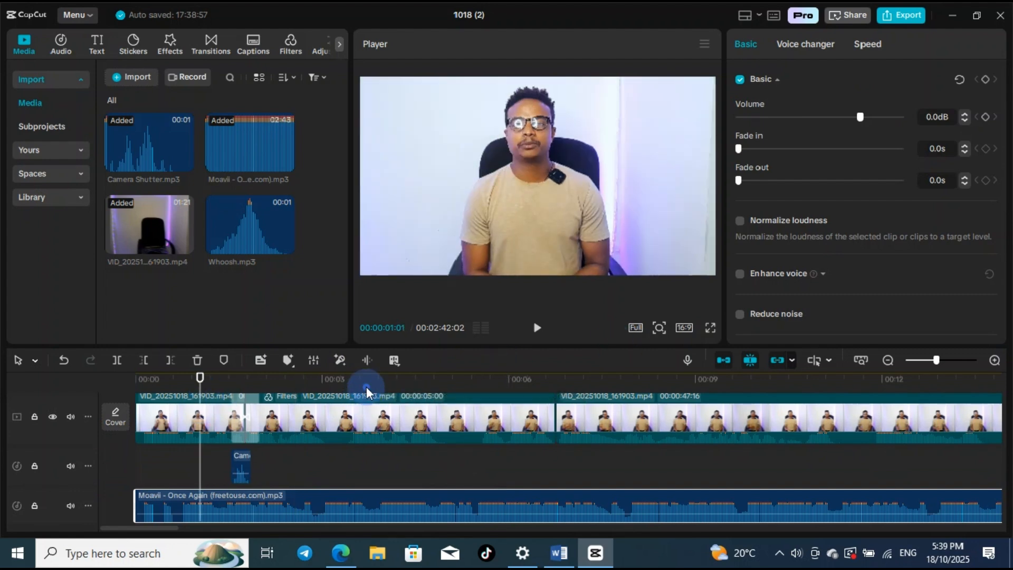
left_click(366, 387)
left_click(537, 329)
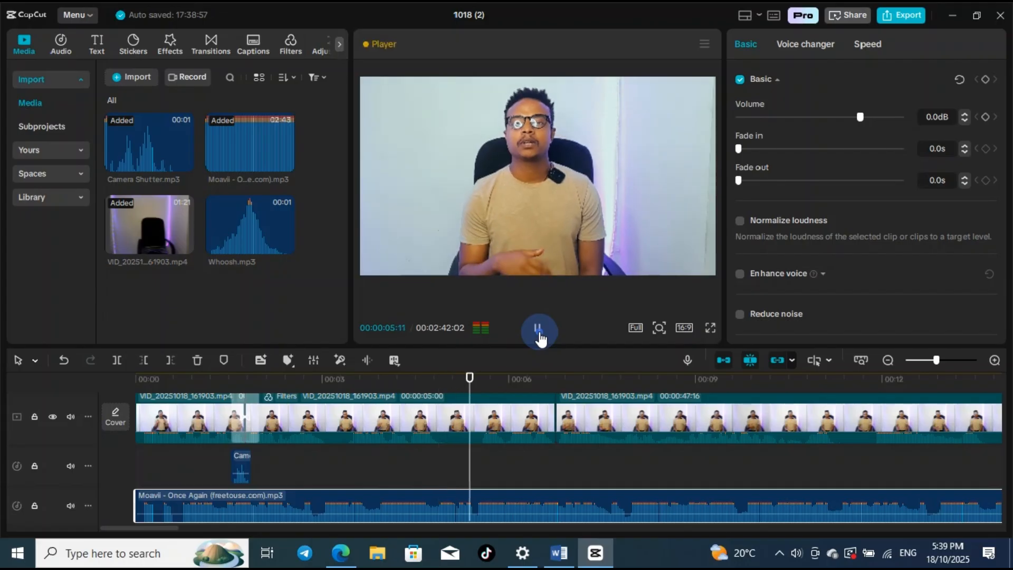
left_click(537, 329)
left_click(492, 453)
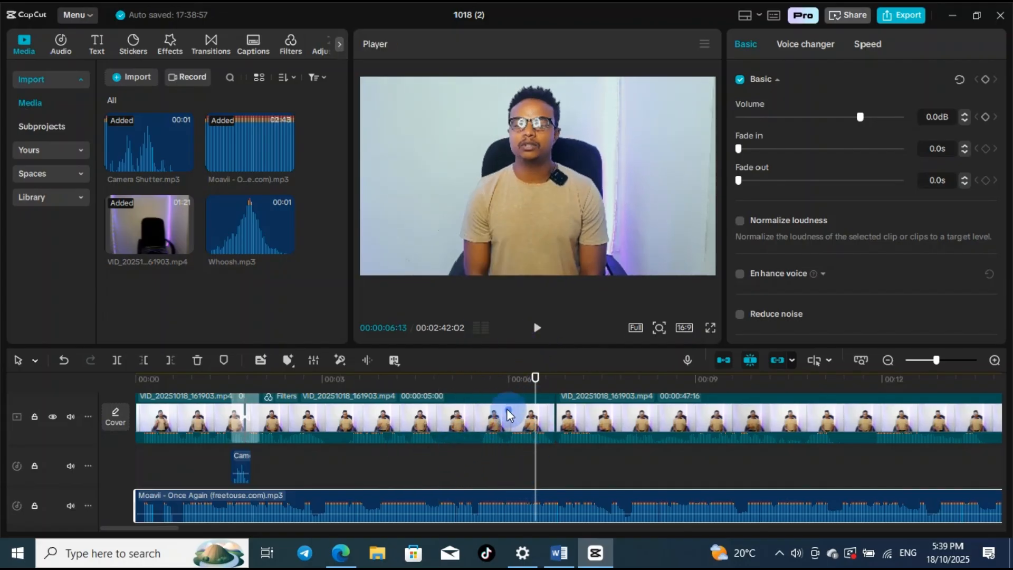
- Lower the background music clip's volume to -22.5 dB
left_click(904, 72)
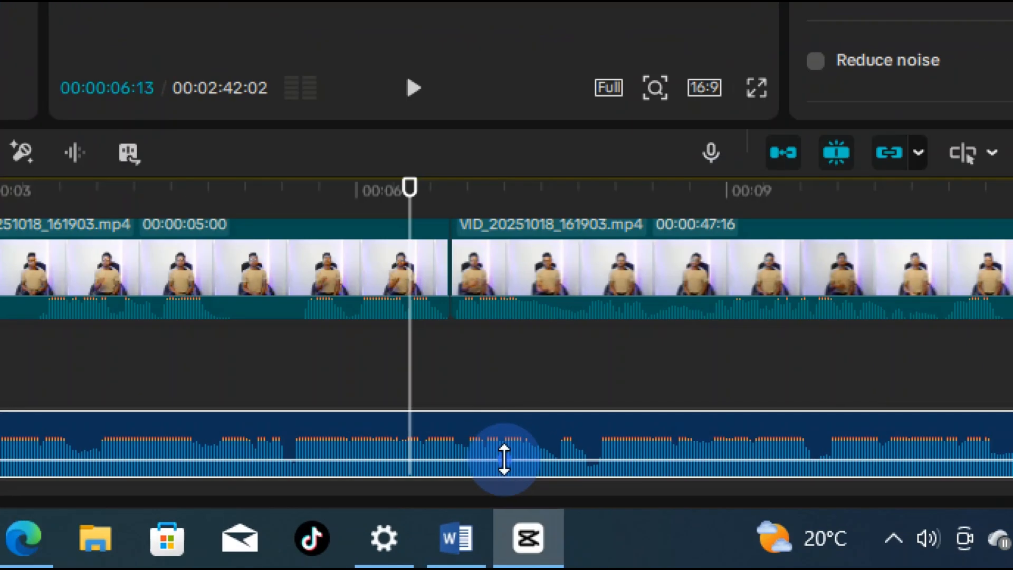
left_click_drag(582, 513, 583, 520)
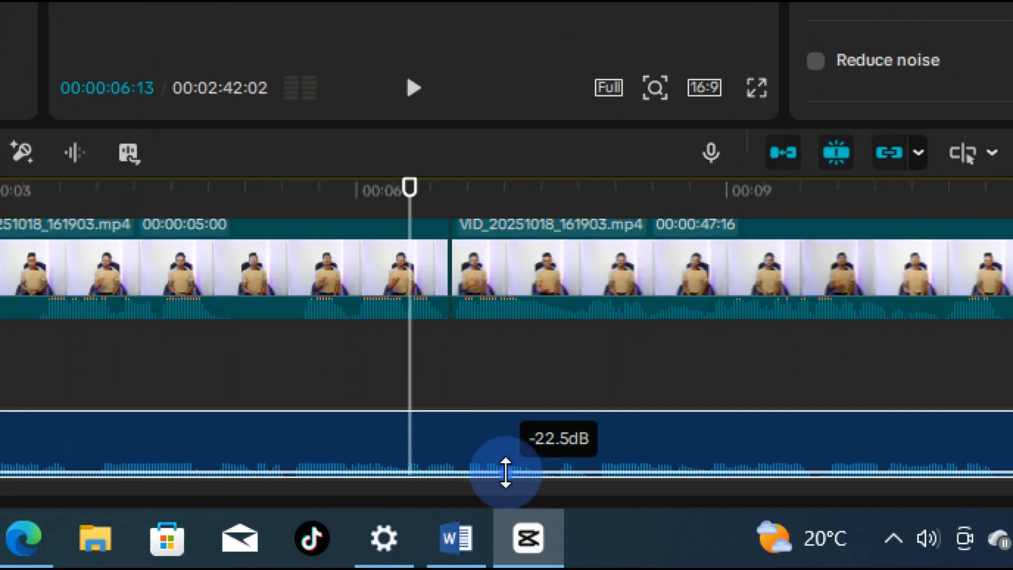
left_click_drag(506, 472, 509, 471)
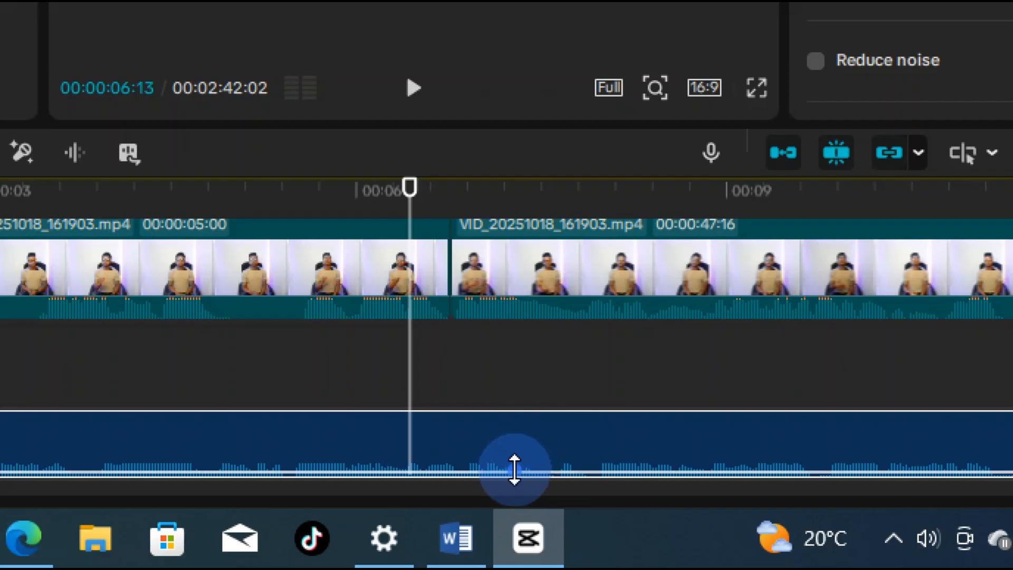
left_click(514, 469)
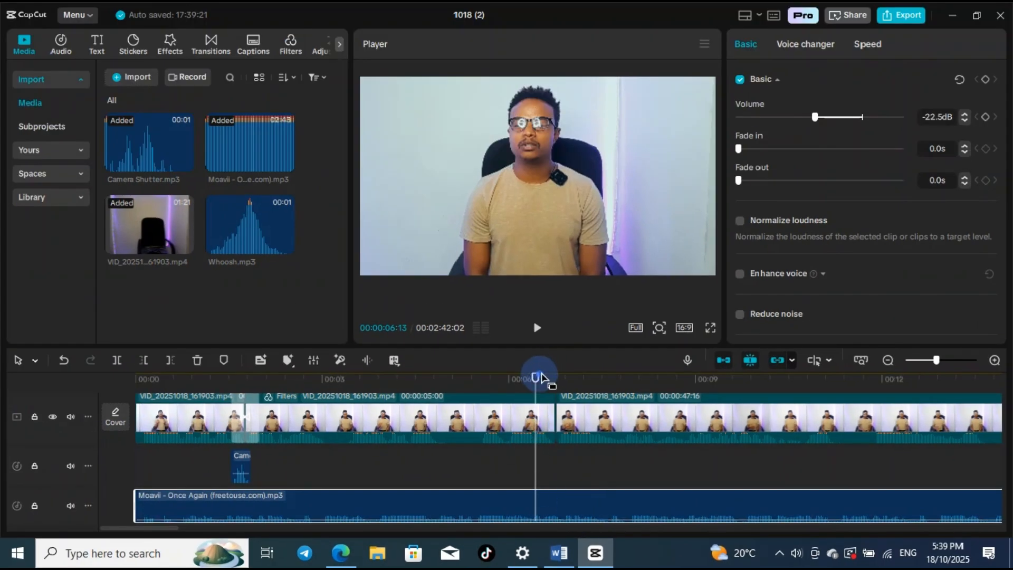
- Play the video with the quieter music up to 00:00:11:07 to judge the balance with the voice
left_click_drag(411, 190, 250, 214)
left_click_drag(454, 394, 430, 395)
left_click(536, 327)
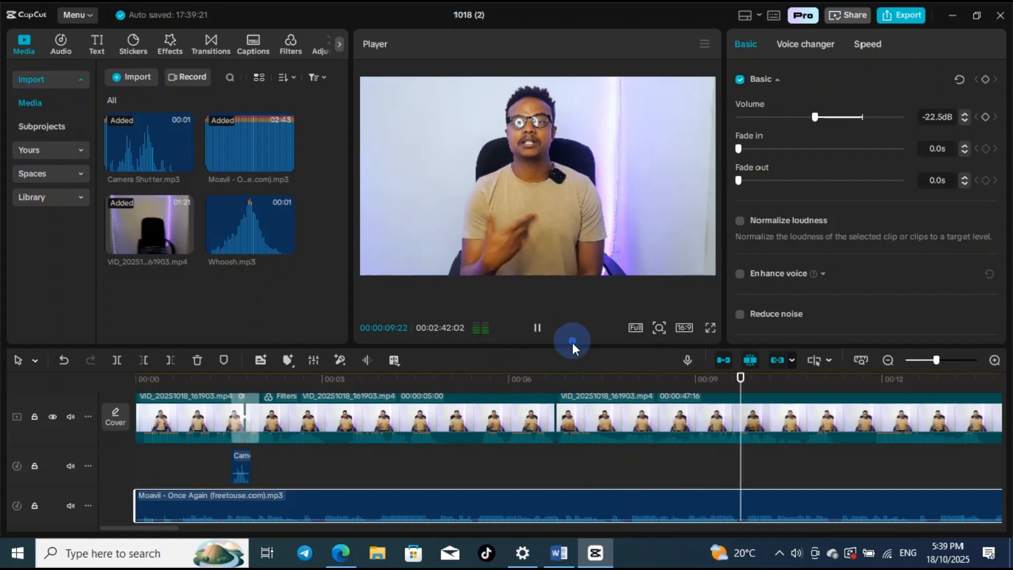
left_click(523, 316)
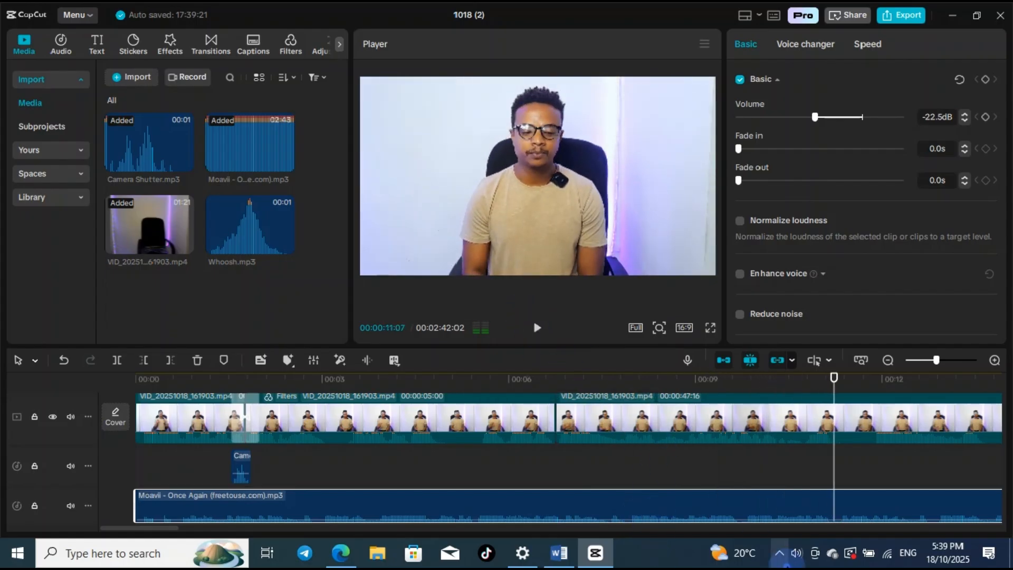
- Split the background music clip at 00:00:03:00
scroll(717, 477, "up", 2)
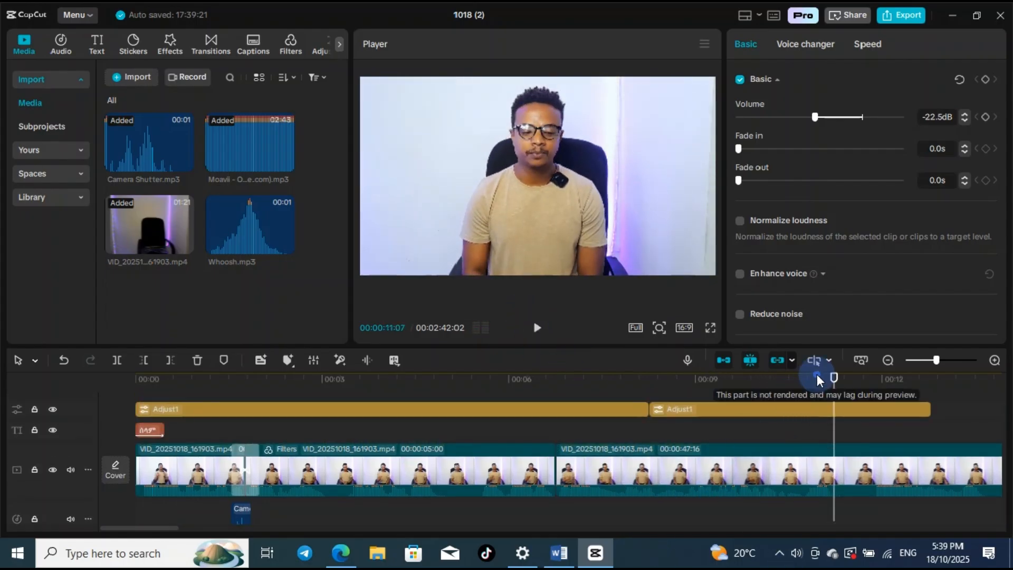
left_click_drag(833, 377, 466, 401)
scroll(647, 447, "down", 3)
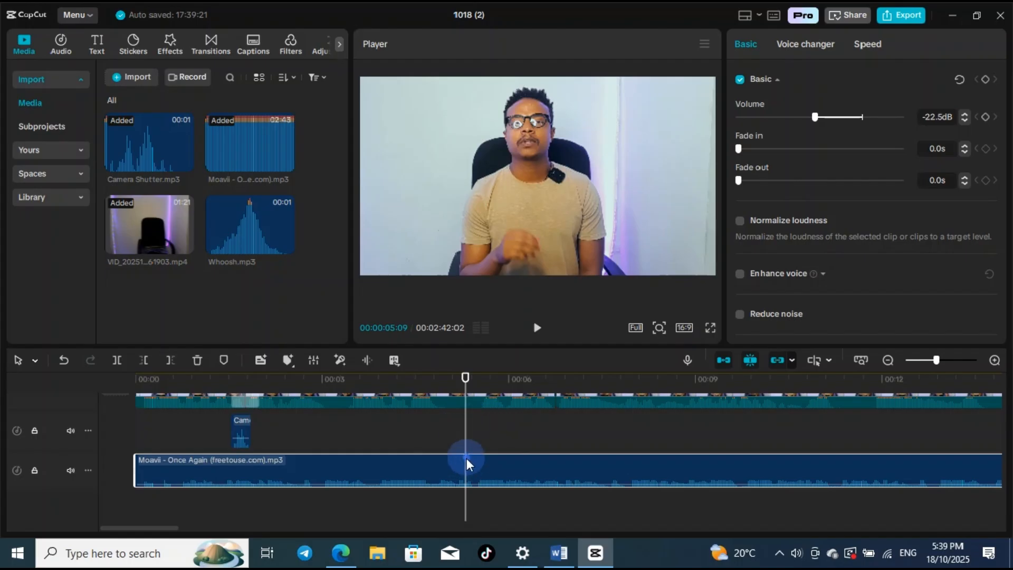
left_click_drag(466, 388, 322, 407)
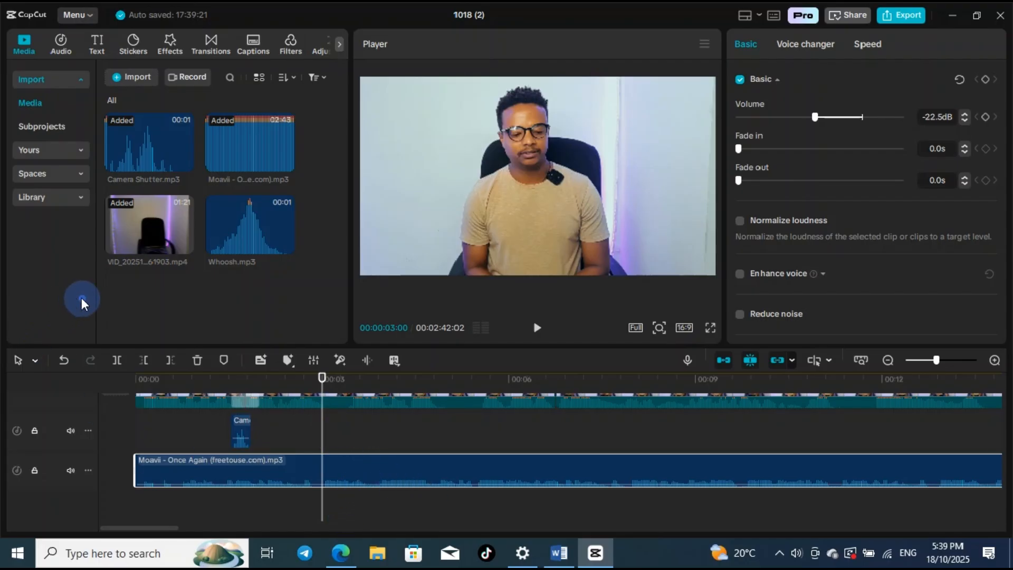
left_click(117, 360)
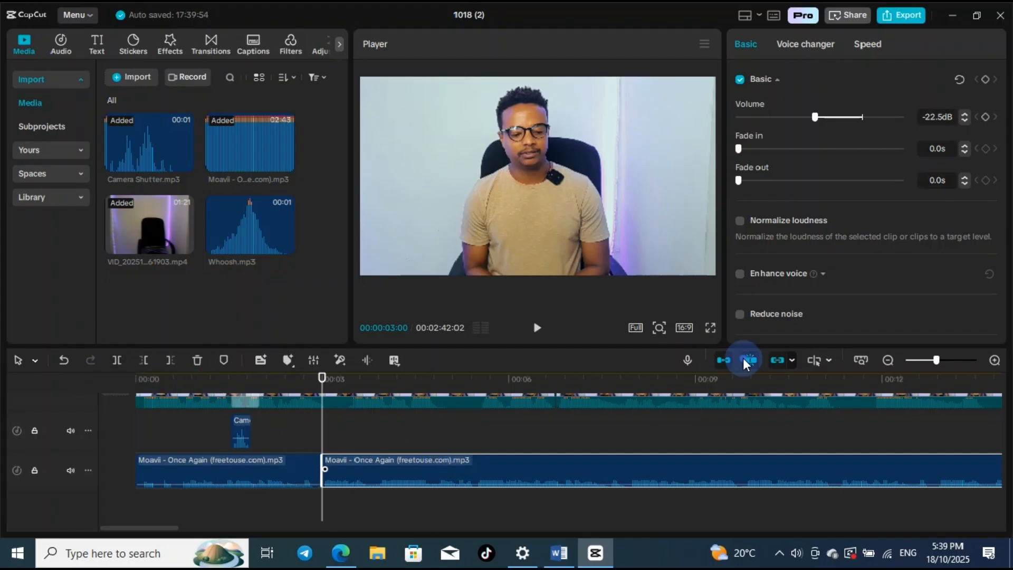
- Give the music segment after the split a 6.2 s fade-in at 9.8 dB volume and play it
left_click_drag(734, 154, 840, 164)
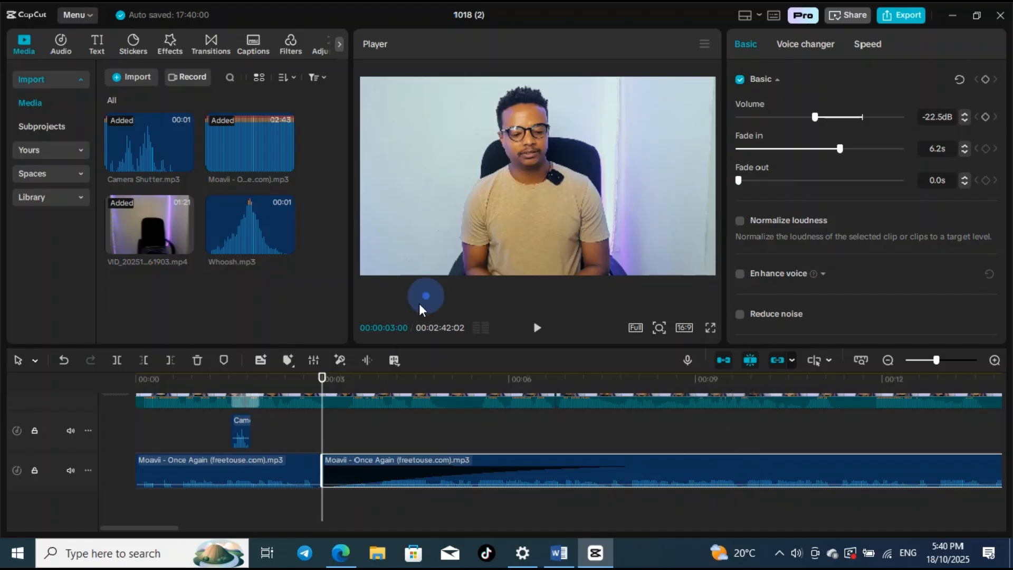
left_click_drag(817, 118, 879, 119)
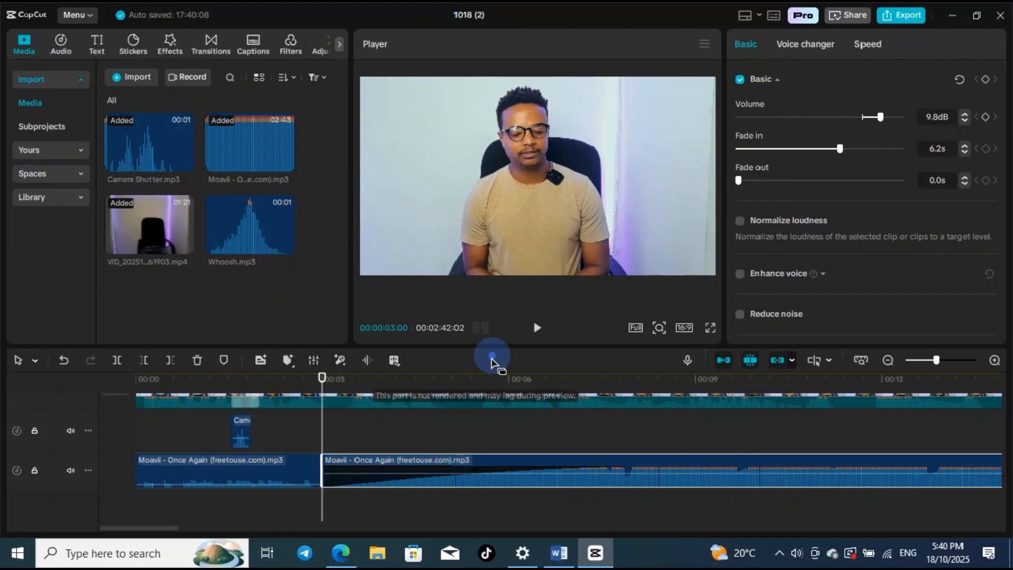
left_click(542, 331)
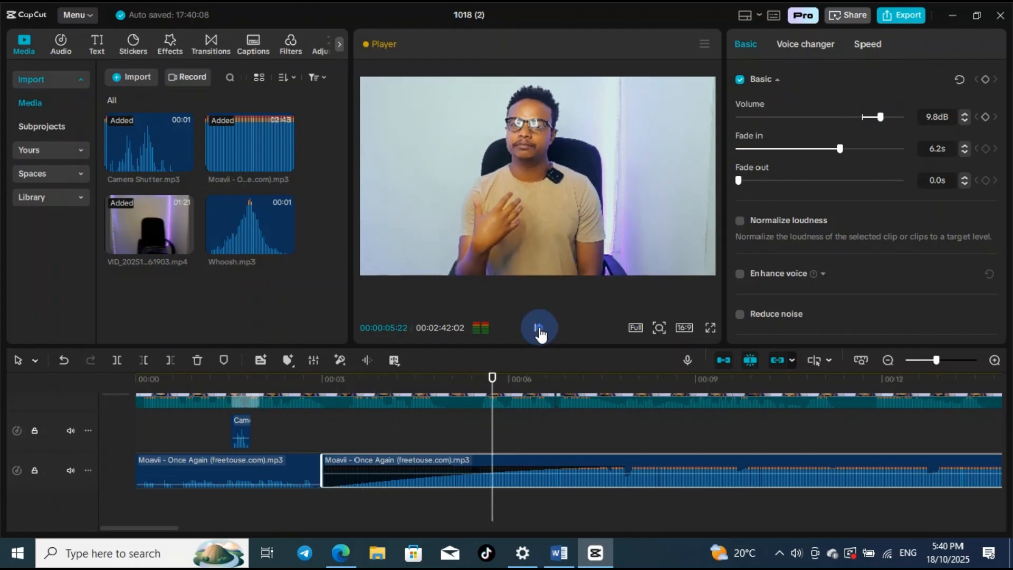
left_click(539, 331)
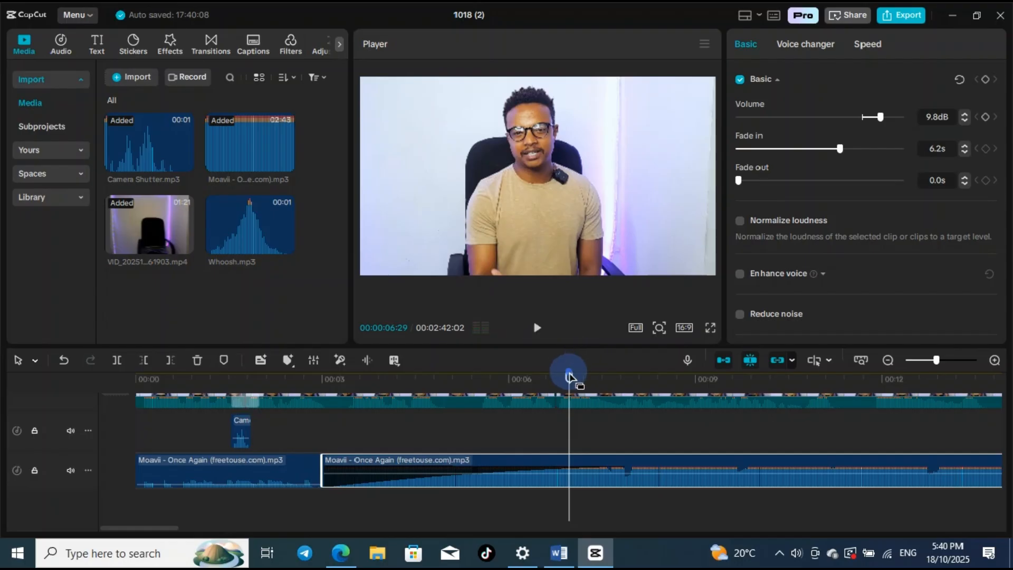
- Reset the second music segment's fade-in to 0.0 s and lower its volume to -23.1 dB
left_click_drag(567, 383, 344, 424)
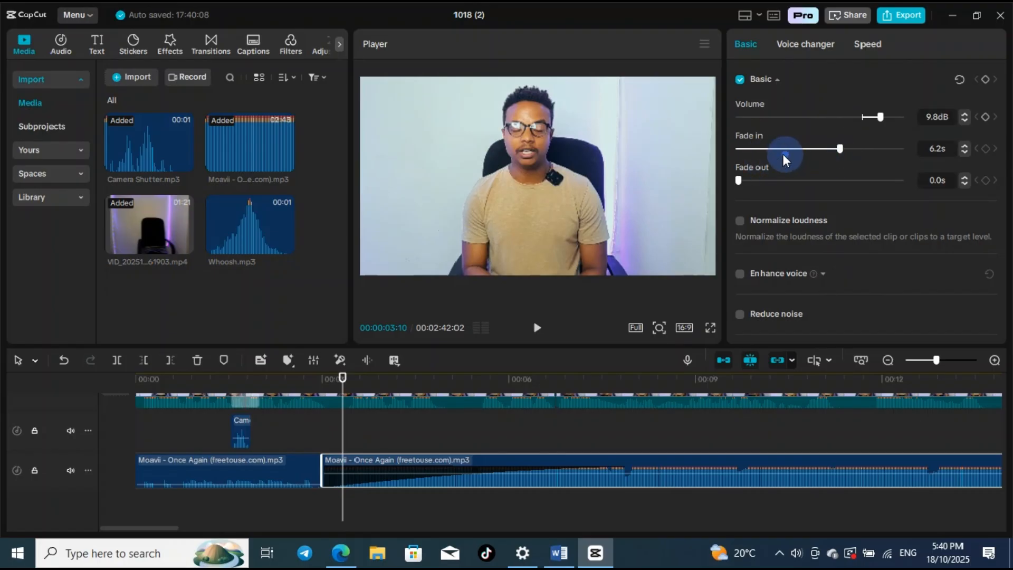
left_click_drag(840, 149, 717, 151)
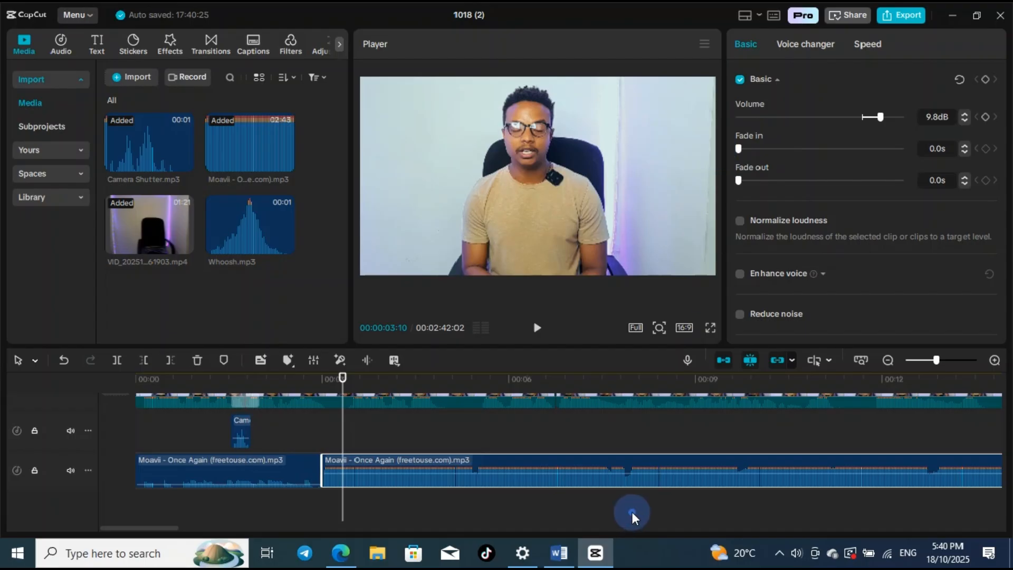
left_click_drag(875, 125, 811, 134)
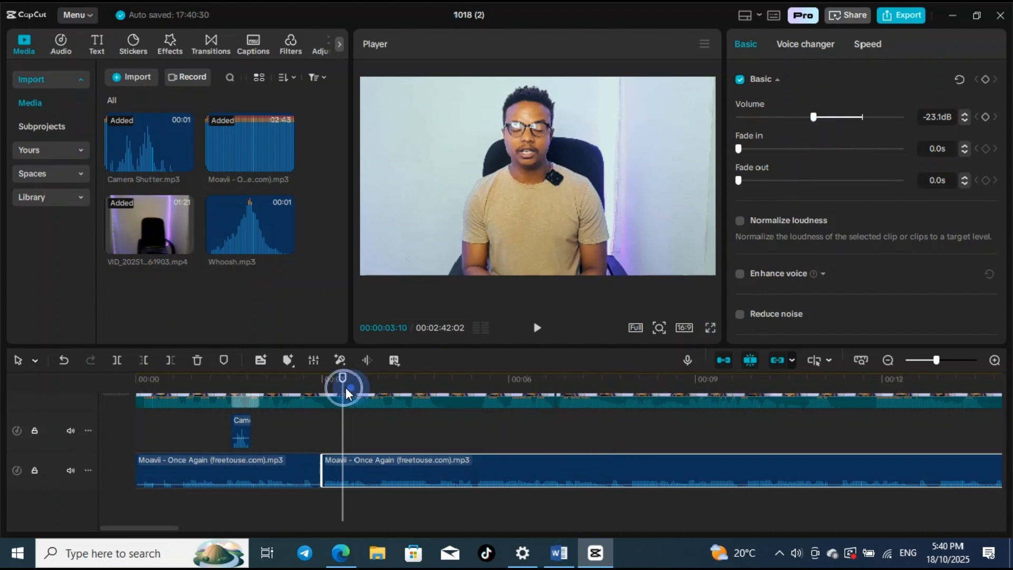
- Split the second music segment again at 00:00:07:06
left_click_drag(346, 388, 583, 419)
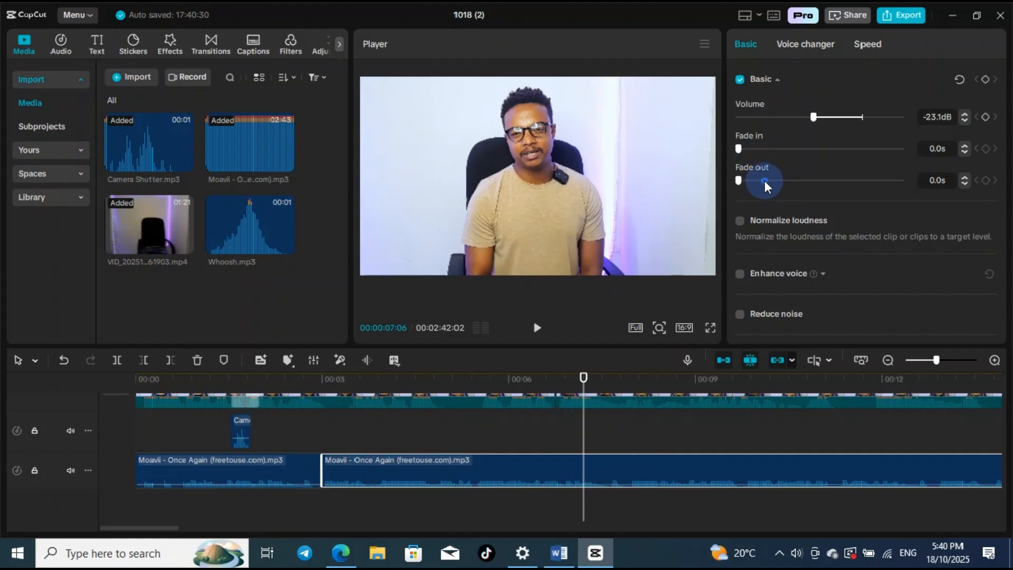
left_click(651, 470)
left_click(117, 360)
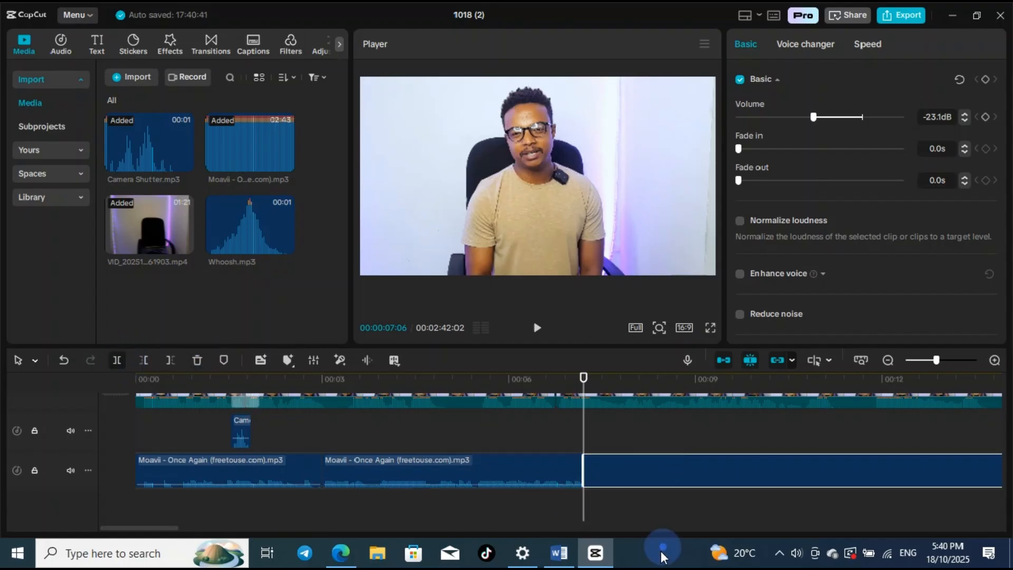
- Raise the middle music segment's volume to 13.8 dB and give it a 0.9 s fade-out
left_click(515, 472)
left_click(760, 305)
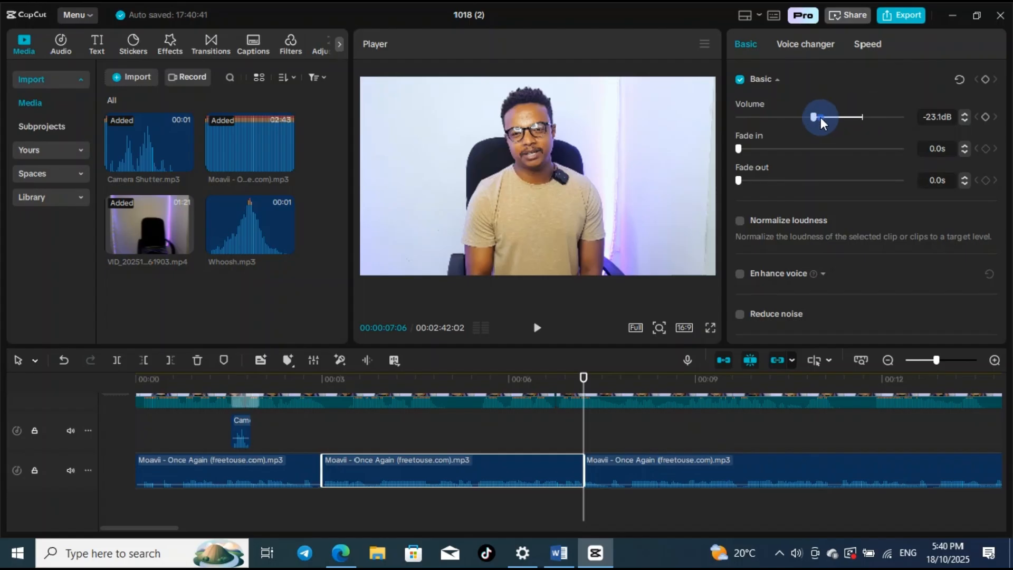
left_click_drag(821, 117, 889, 118)
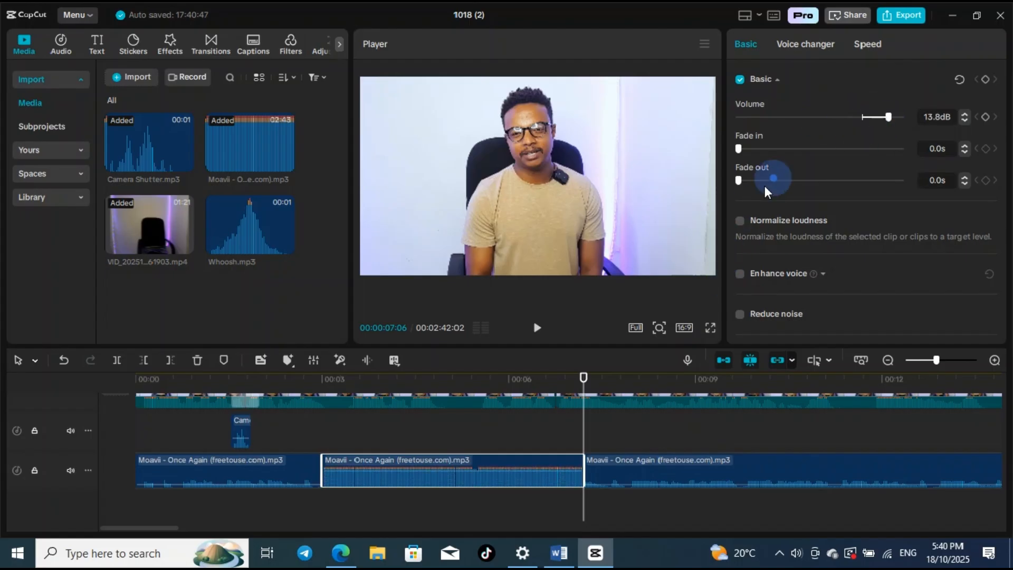
left_click_drag(748, 188, 772, 198)
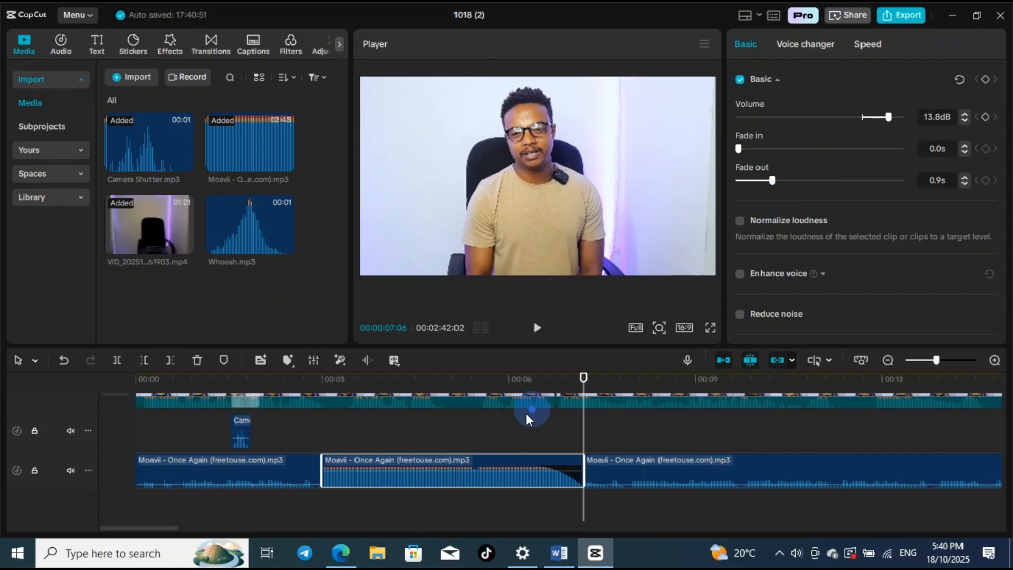
- Extend the middle music segment's fade-out to 1.9 s and play across its end up to 00:00:07:26
left_click_drag(583, 377, 444, 401)
left_click(537, 329)
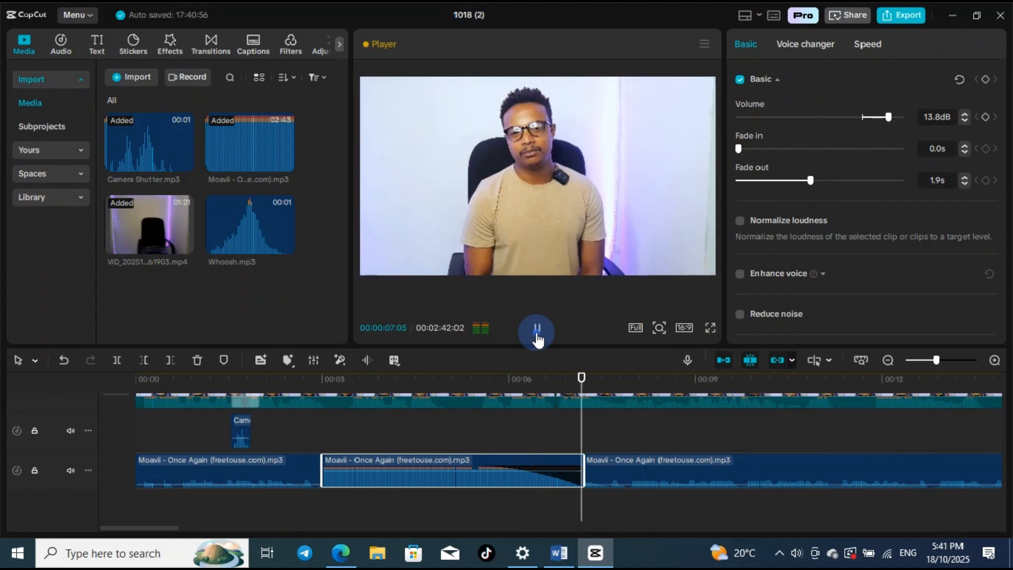
left_click(537, 332)
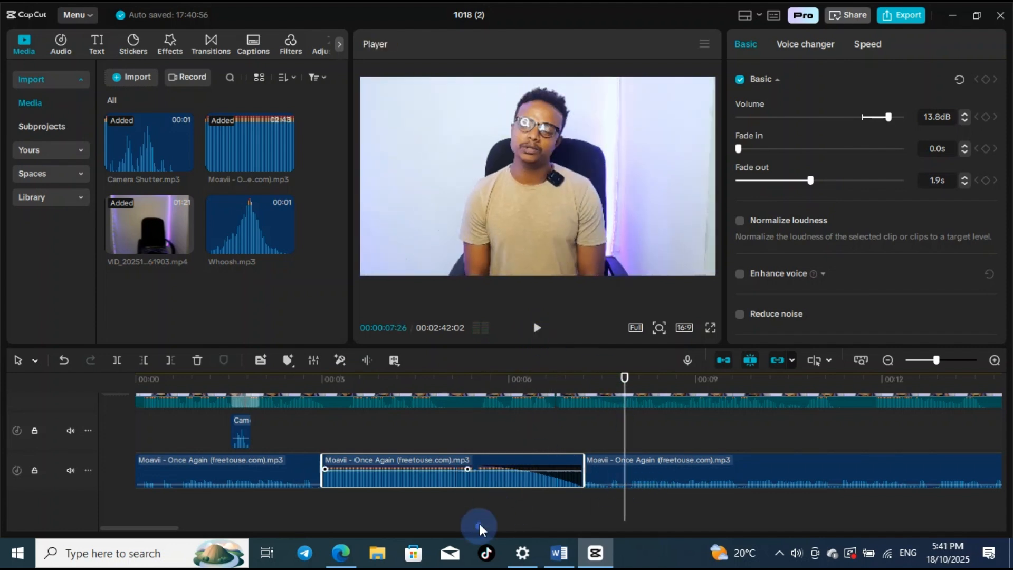
- Shorten the middle music segment's fade-out to 1.0 s on the clip and lower its volume
mouse_move(473, 476)
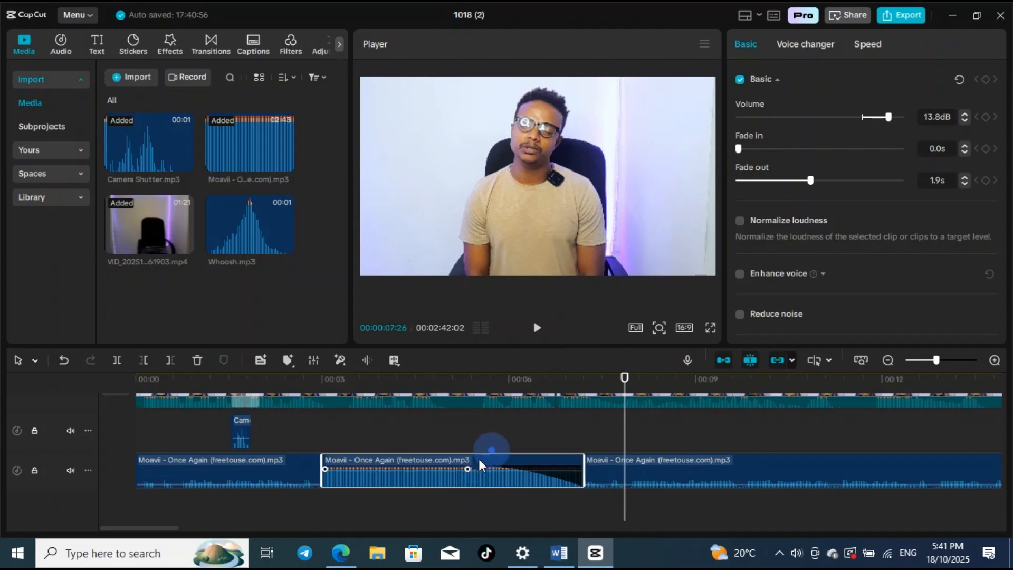
left_click_drag(467, 468, 519, 485)
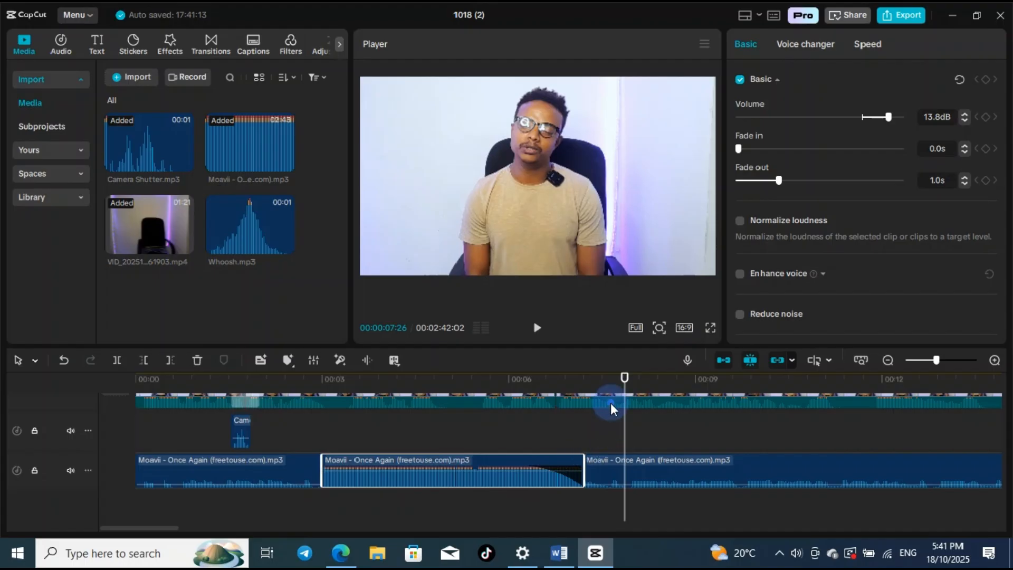
left_click_drag(871, 115, 864, 121)
- Undo the volume, fade and second split changes on the music, keeping only the split at the 3 second mark
key("ctrl+z")
key("ctrl+z")
key("ctrl+z")
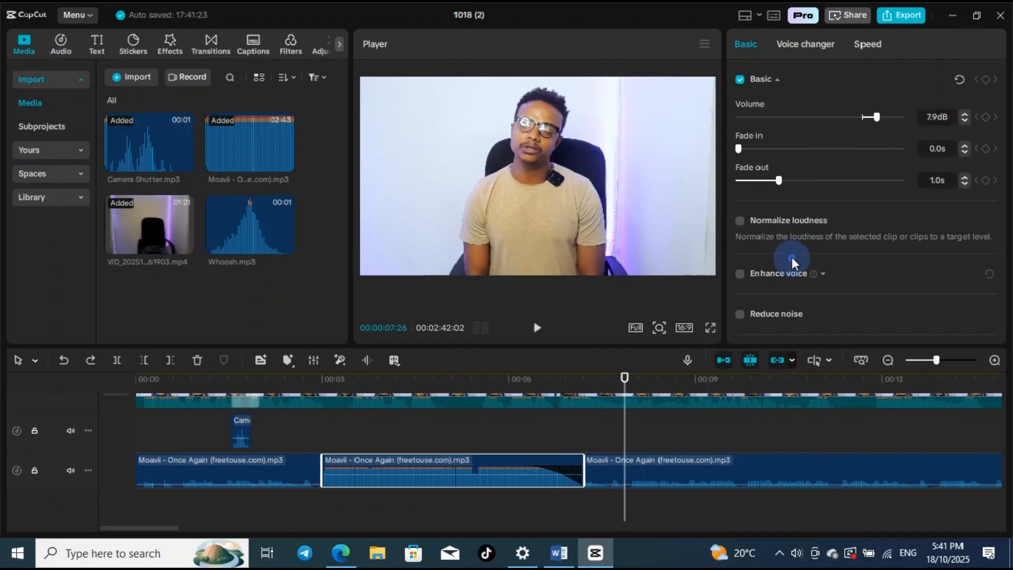
key("ctrl+z")
key("ctrl+z")
key("ctrl+z")
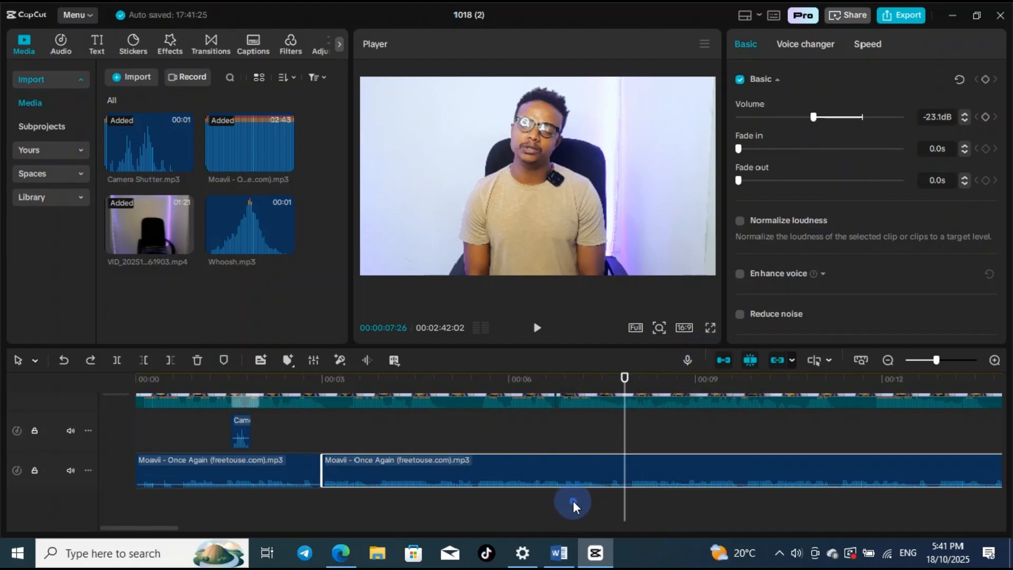
key("ctrl+z")
key("ctrl+z")
key("ctrl+z")
key("ctrl+z")
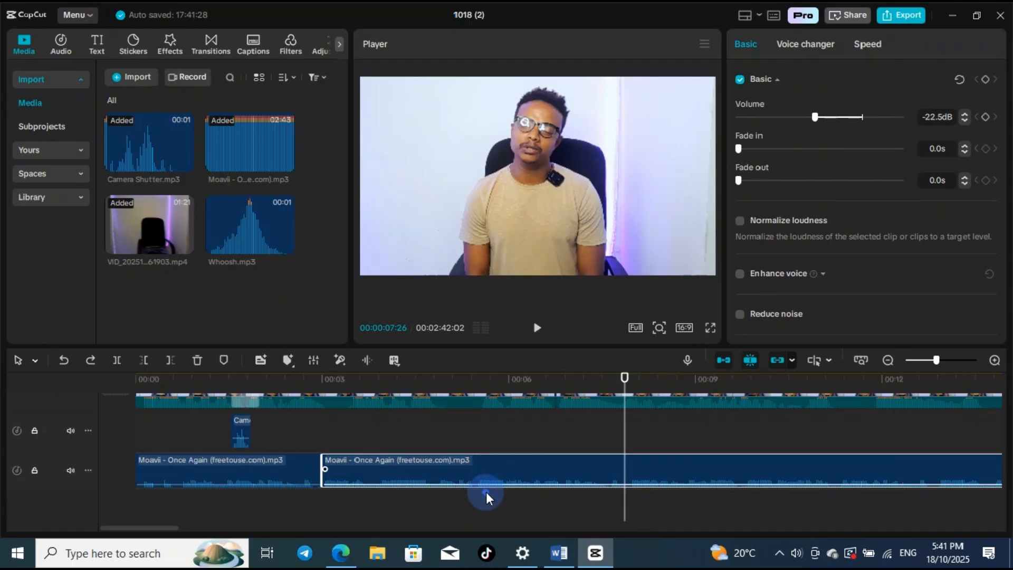
- Shift the second music segment to start at about 00:00:04:28, leaving a gap after the first segment
left_click(490, 491)
left_click(537, 461)
left_click_drag(564, 467, 436, 462)
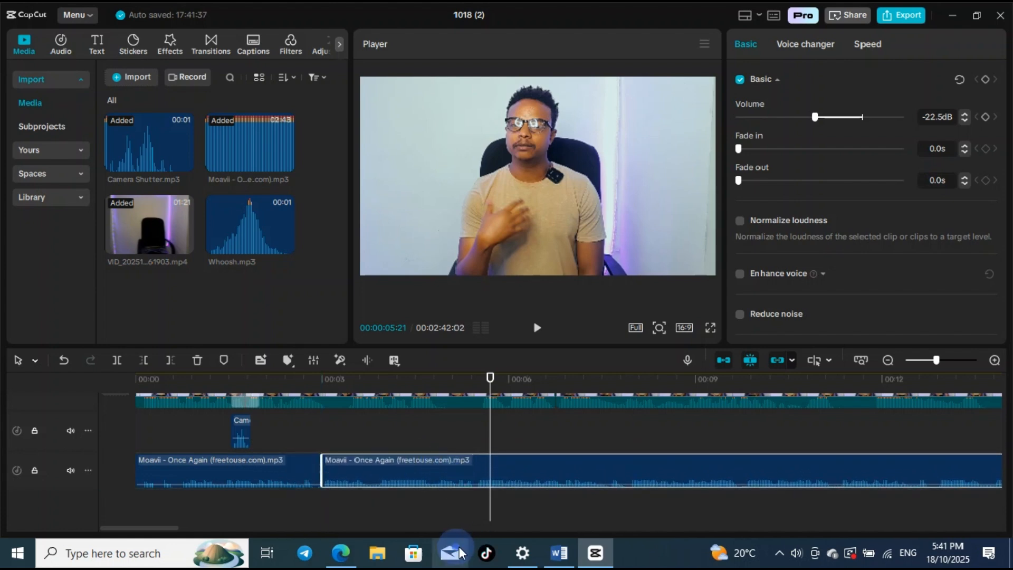
left_click(161, 517)
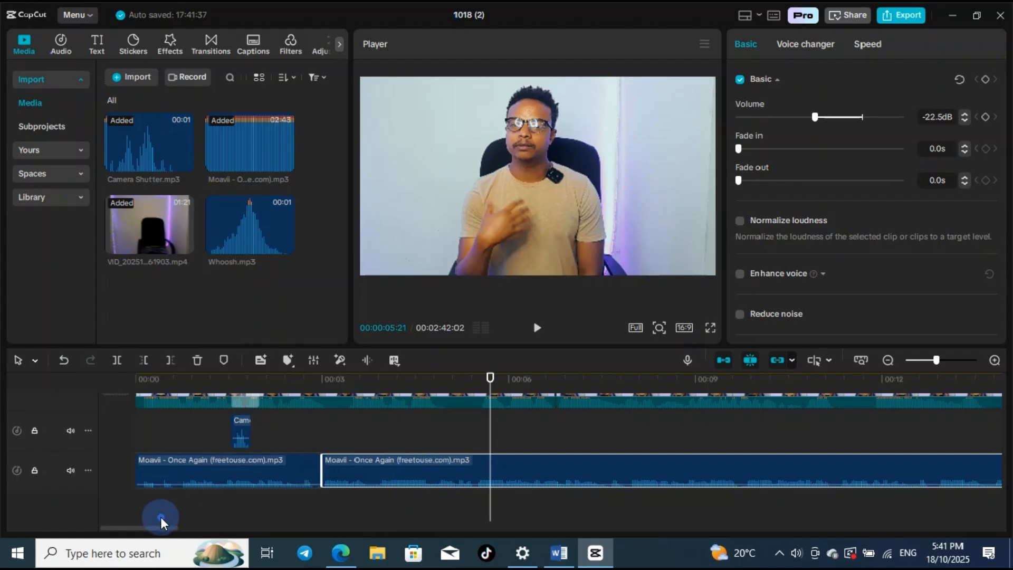
mouse_move(153, 526)
left_mouse_down()
mouse_move(179, 529)
mouse_move(162, 523)
left_mouse_up()
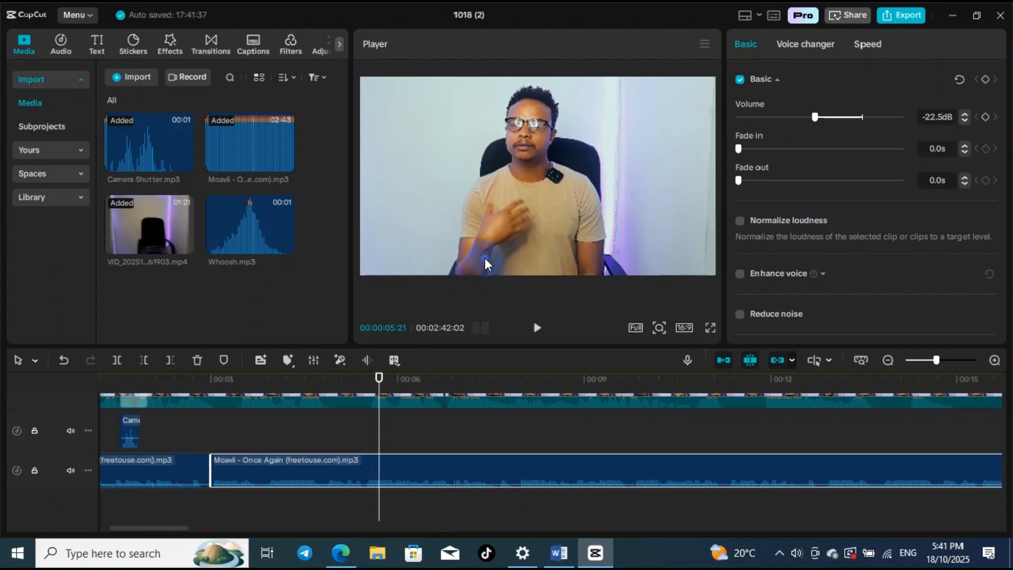
left_click_drag(324, 470, 442, 476)
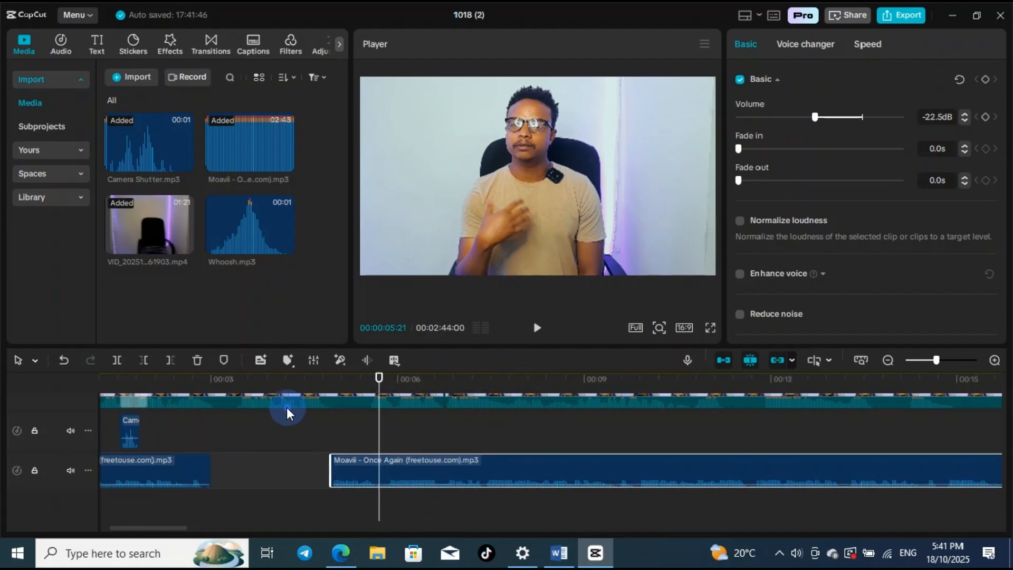
- Scrub through the gap in the music up to the second segment's start at 00:00:04:28
left_click_drag(379, 379, 248, 410)
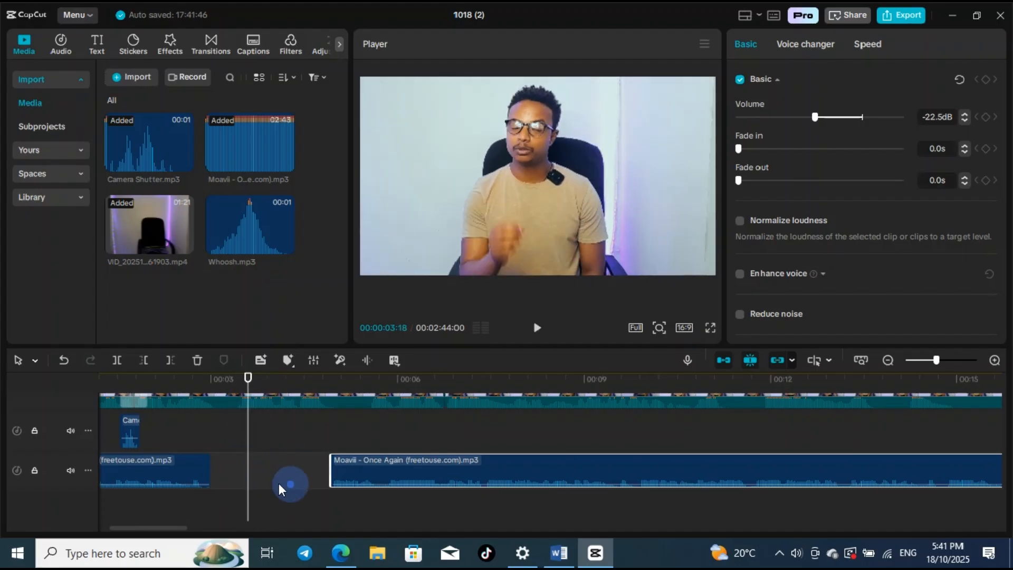
left_click(330, 450)
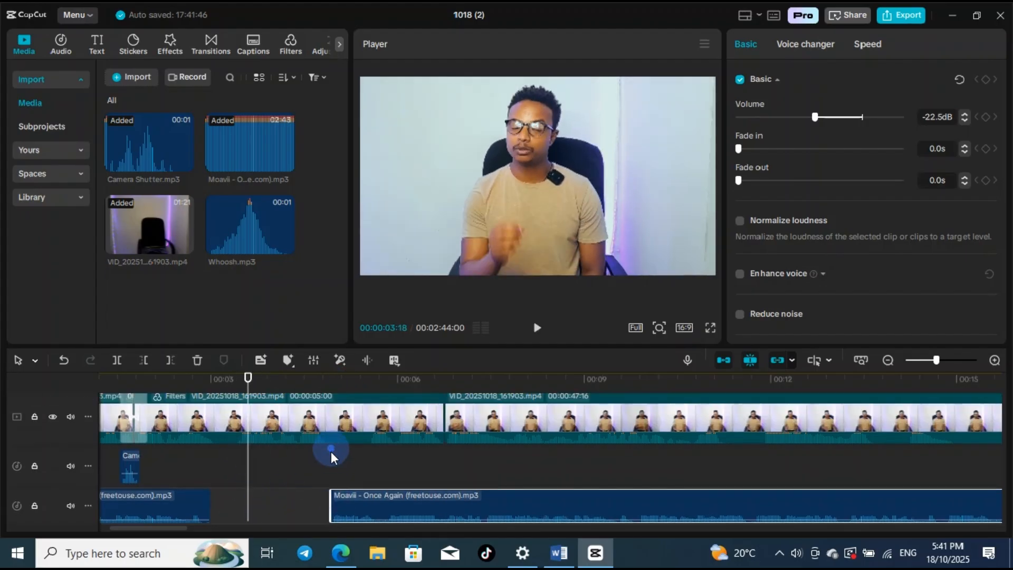
left_click(338, 380)
left_click_drag(338, 380, 331, 406)
left_click(369, 517)
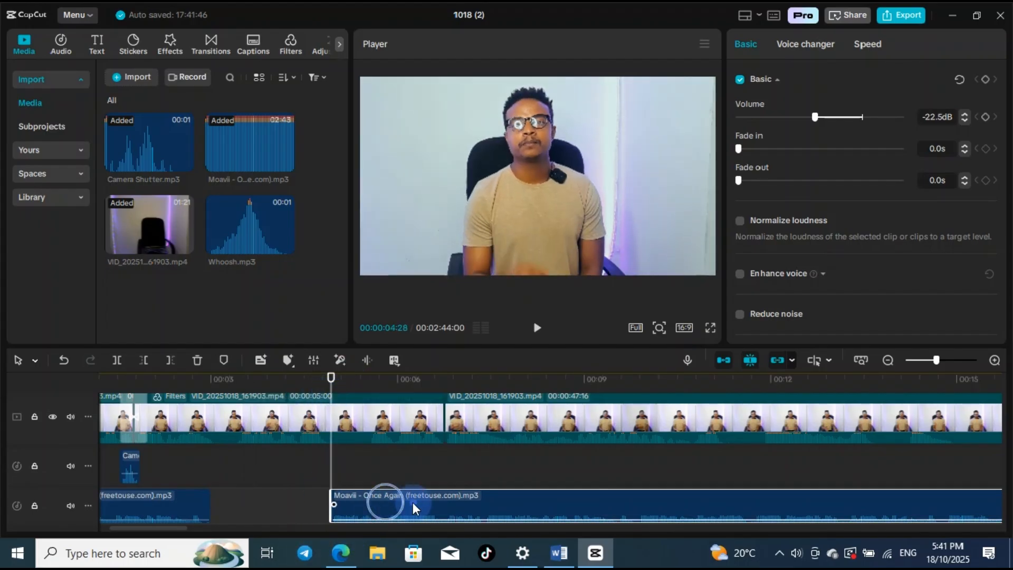
left_click_drag(385, 501, 389, 502)
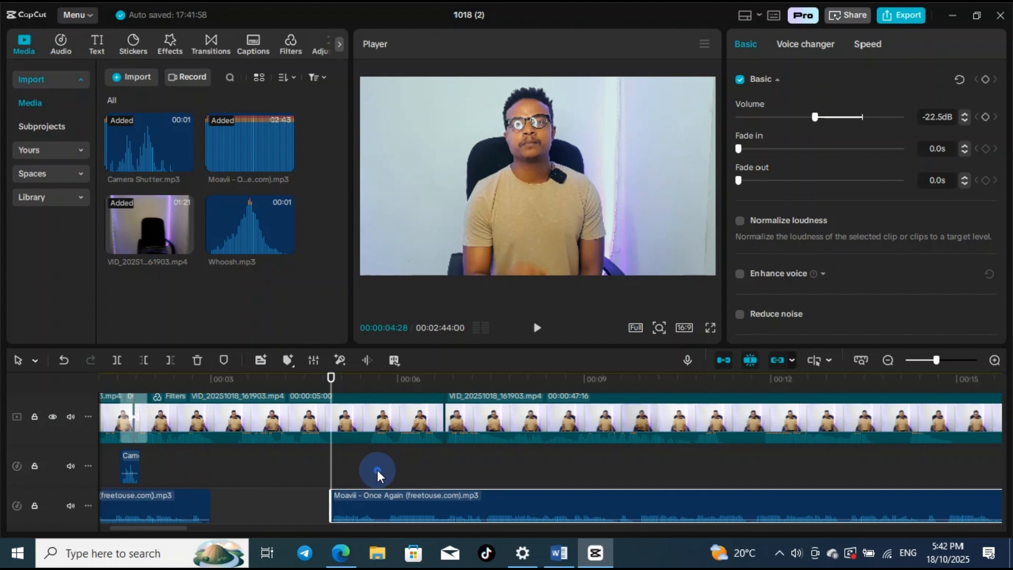
- Return to the start of the timeline and scrub the opening up to 00:00:00:27
scroll(444, 454, "up", 3)
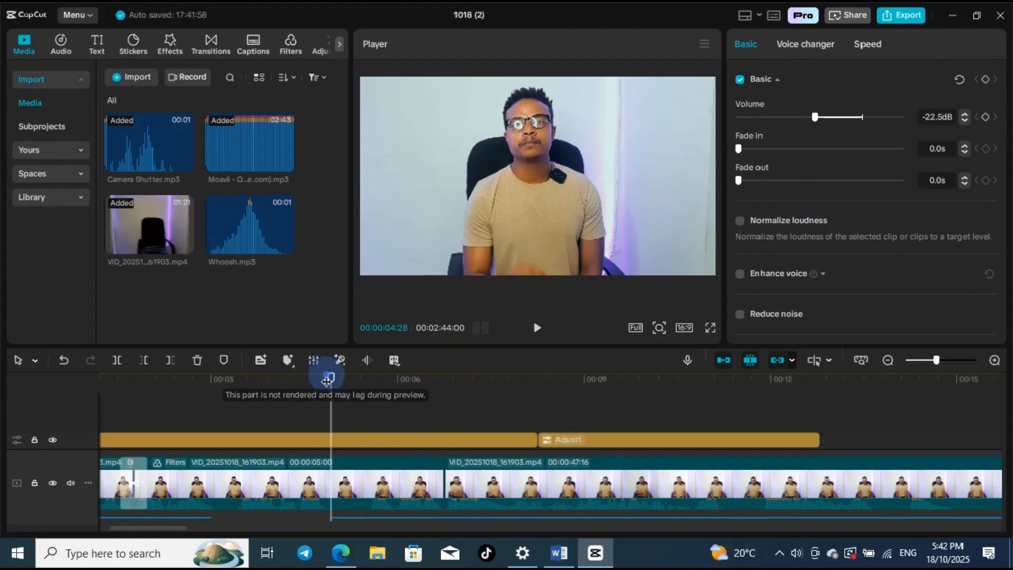
left_click_drag(330, 378, 302, 377)
left_click_drag(182, 402, 97, 406)
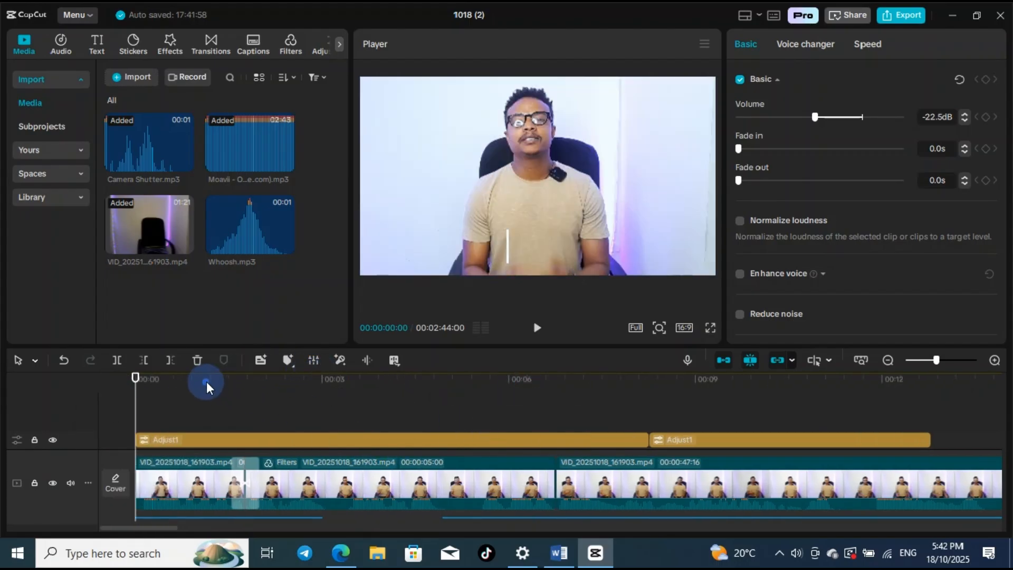
left_click_drag(135, 384, 192, 383)
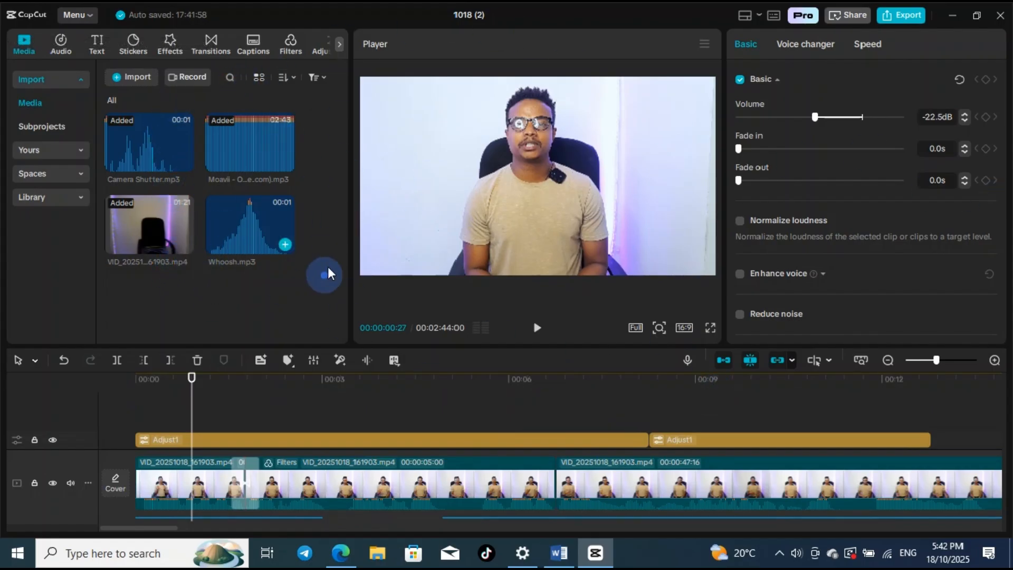
scroll(288, 404, "down", 2)
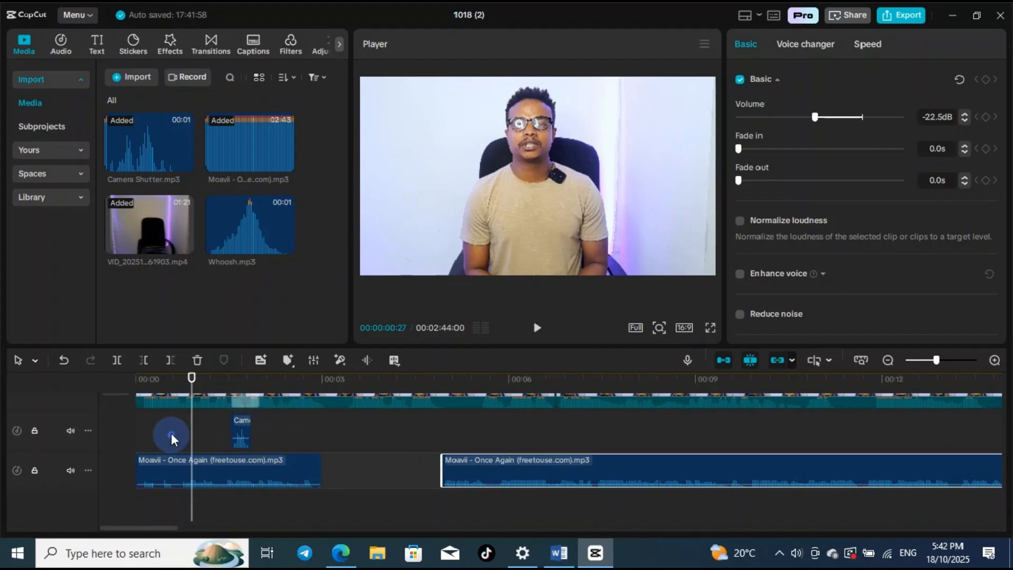
scroll(427, 439, "up", 1)
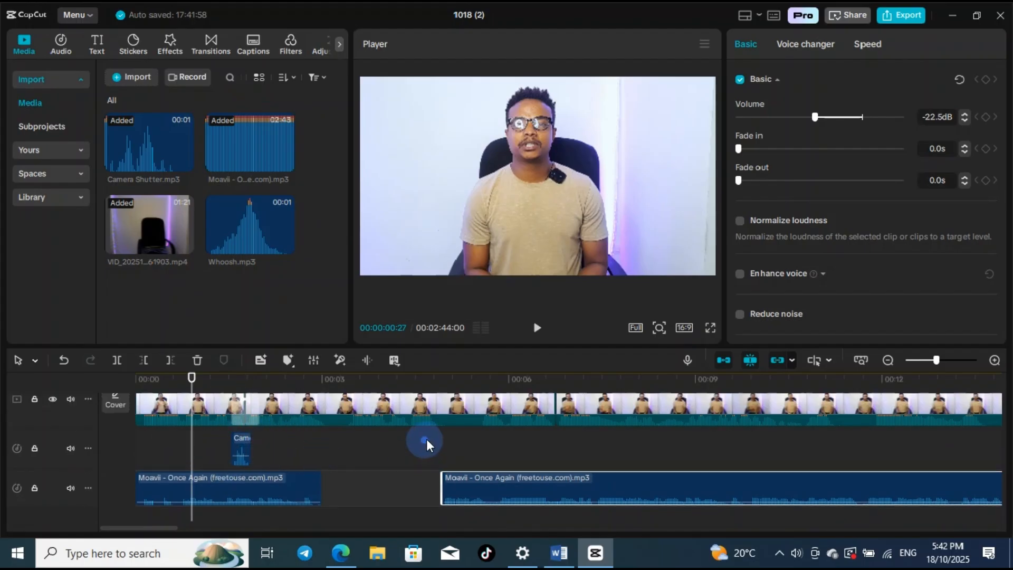
- Extract the audio from the filtered 5-second video clip onto its own audio track
left_click(357, 422)
scroll(452, 446, "up", 2)
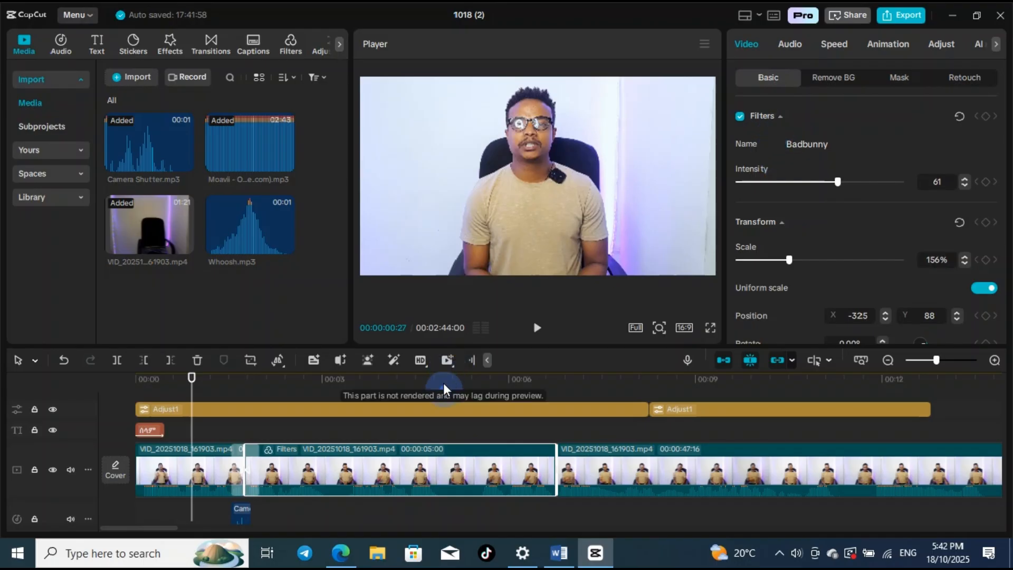
scroll(500, 473, "down", 2)
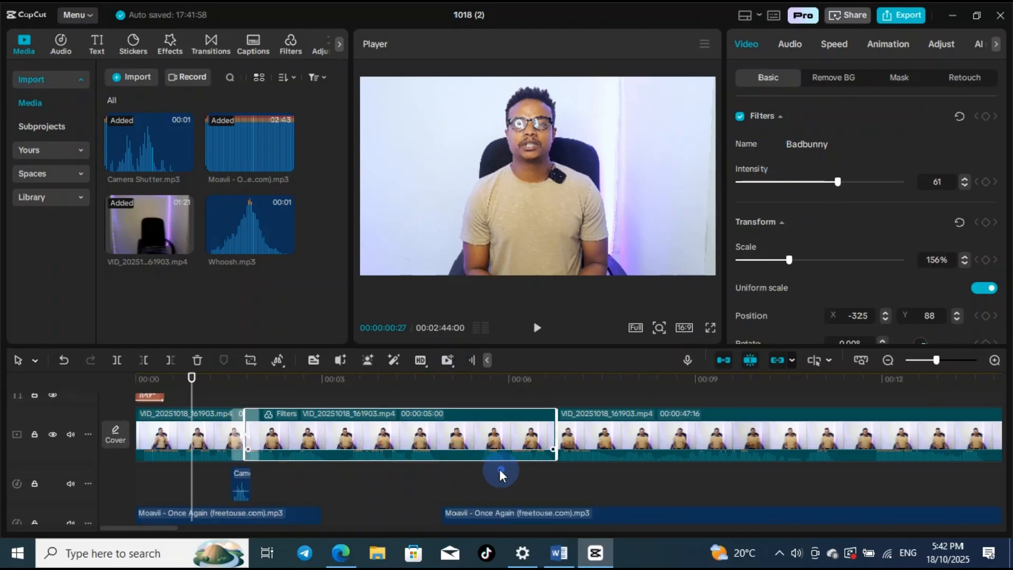
right_click(408, 424)
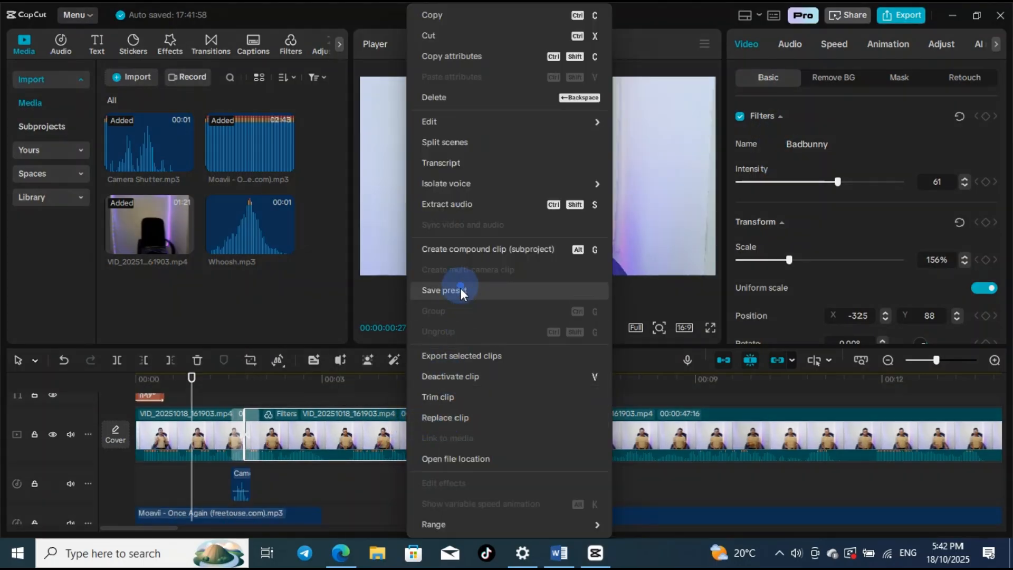
left_click(480, 204)
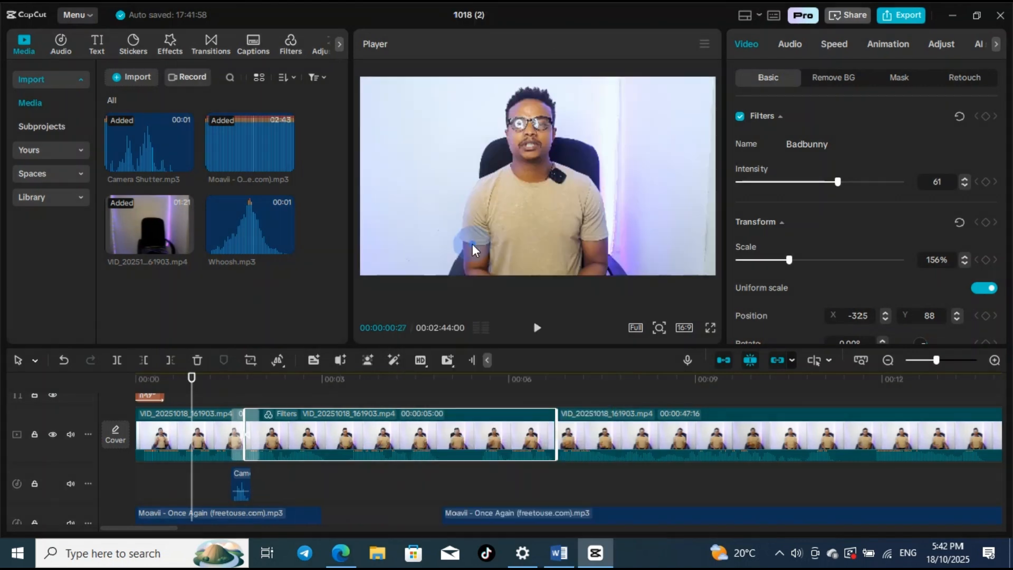
left_click(116, 426)
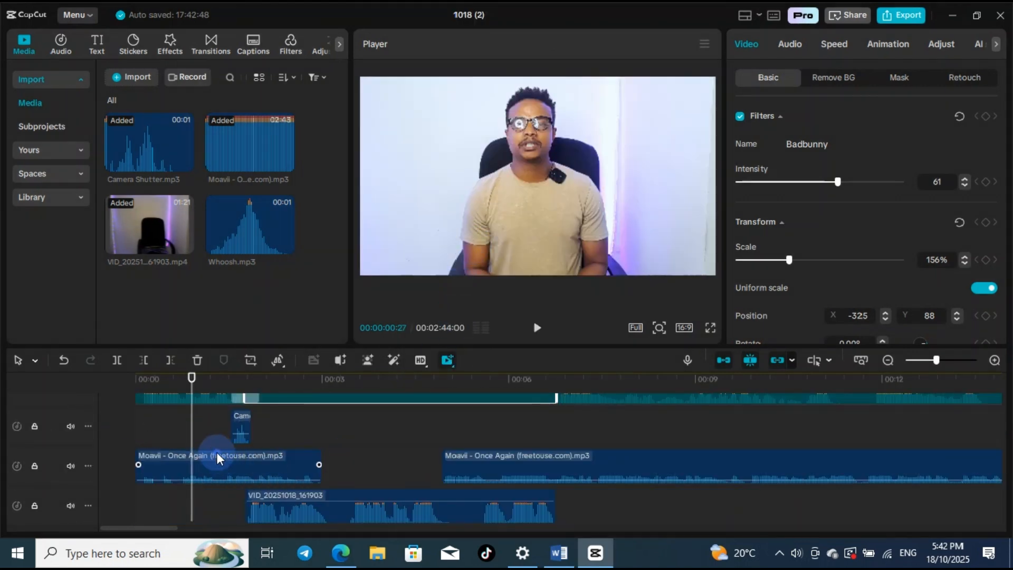
- Mute the main video track, the background music track and the camera shutter track
scroll(102, 448, "up", 1)
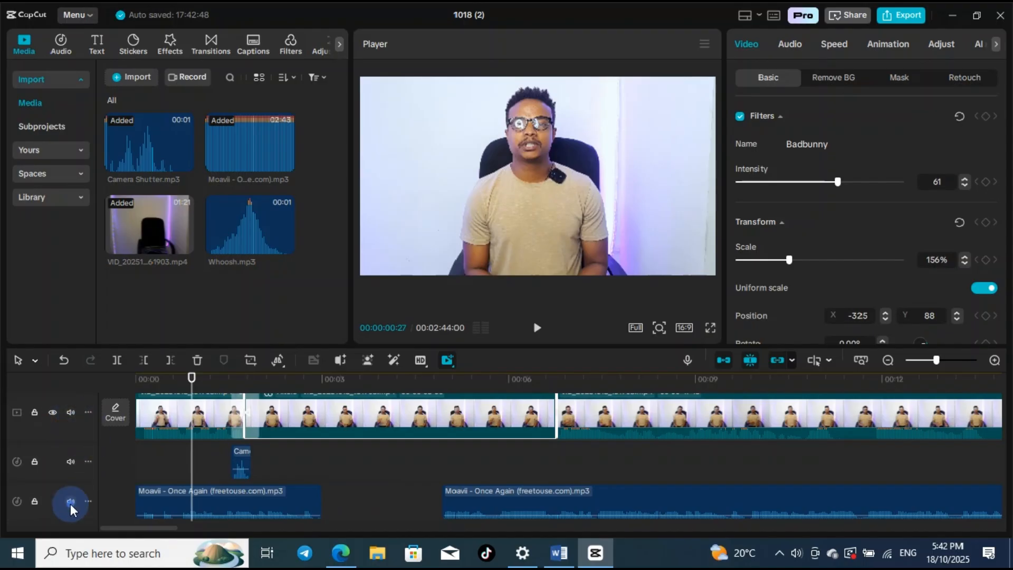
left_click(73, 412)
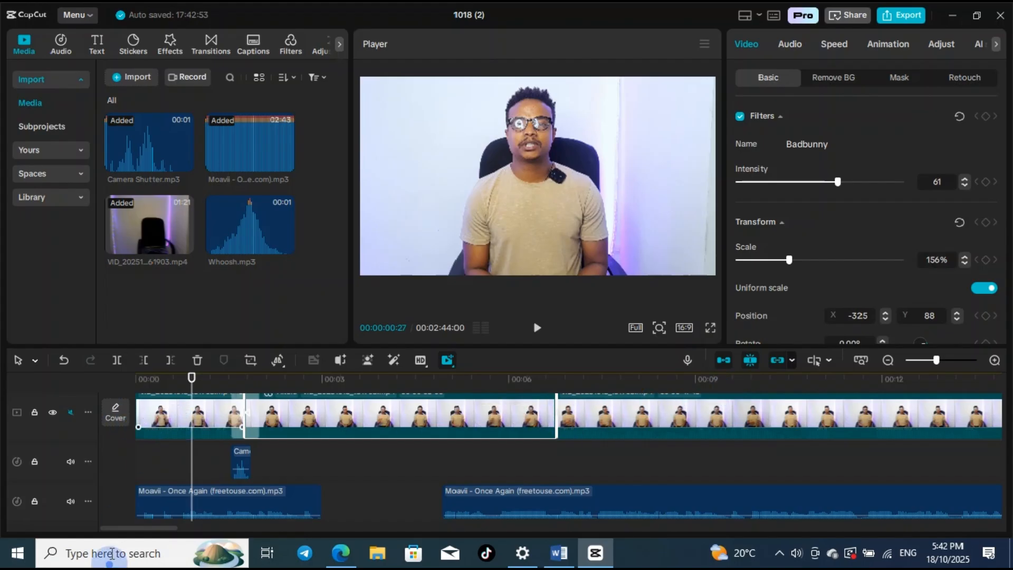
left_click(70, 501)
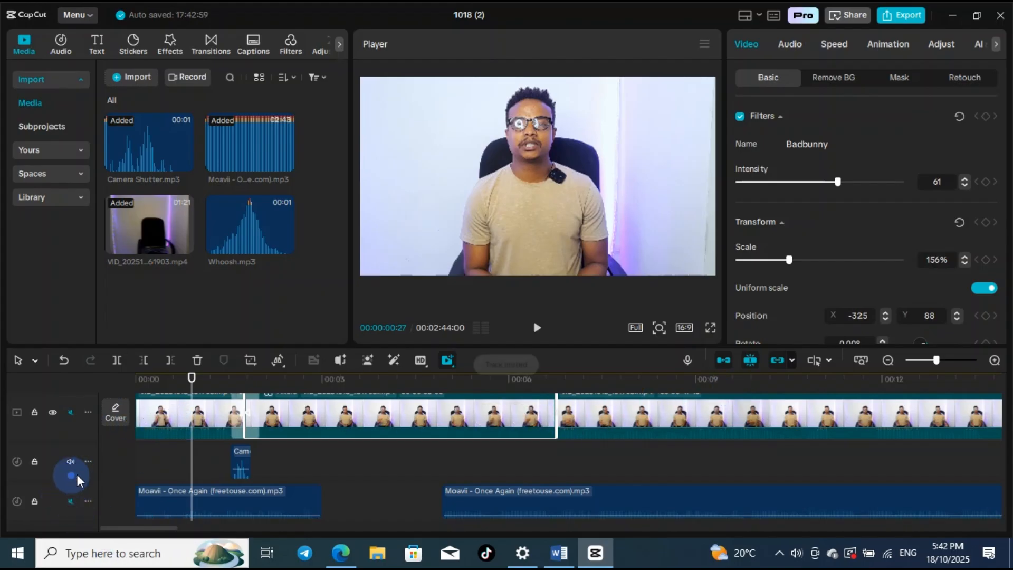
left_click(71, 461)
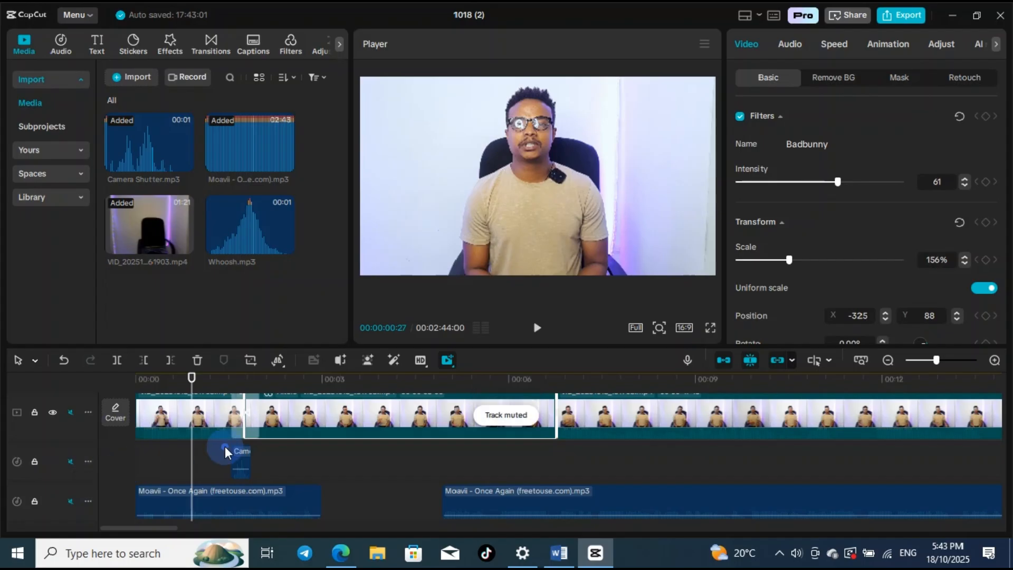
- Play back the extracted voice audio on its own to about the 4-second mark
scroll(420, 435, "down", 2)
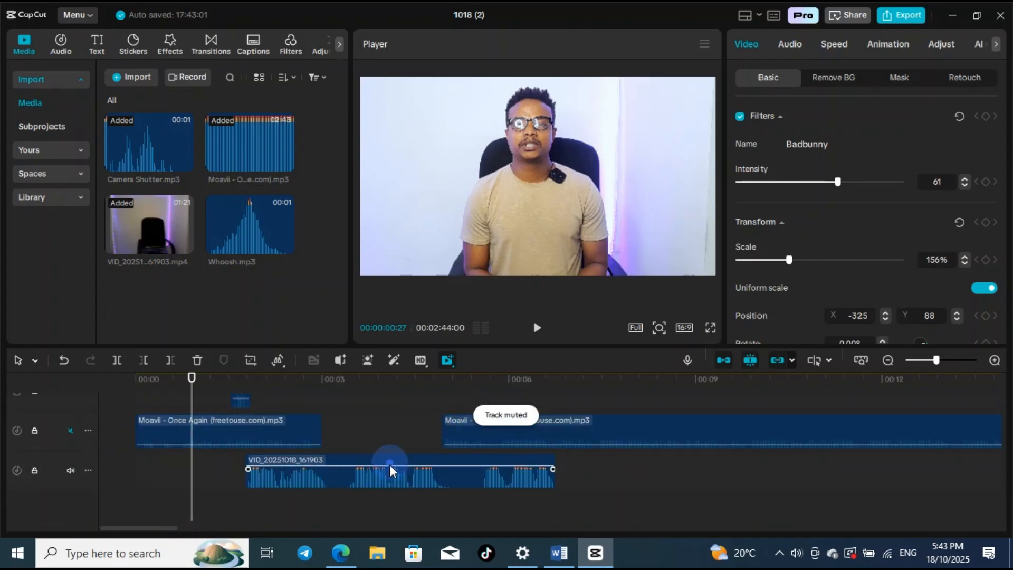
left_click(537, 327)
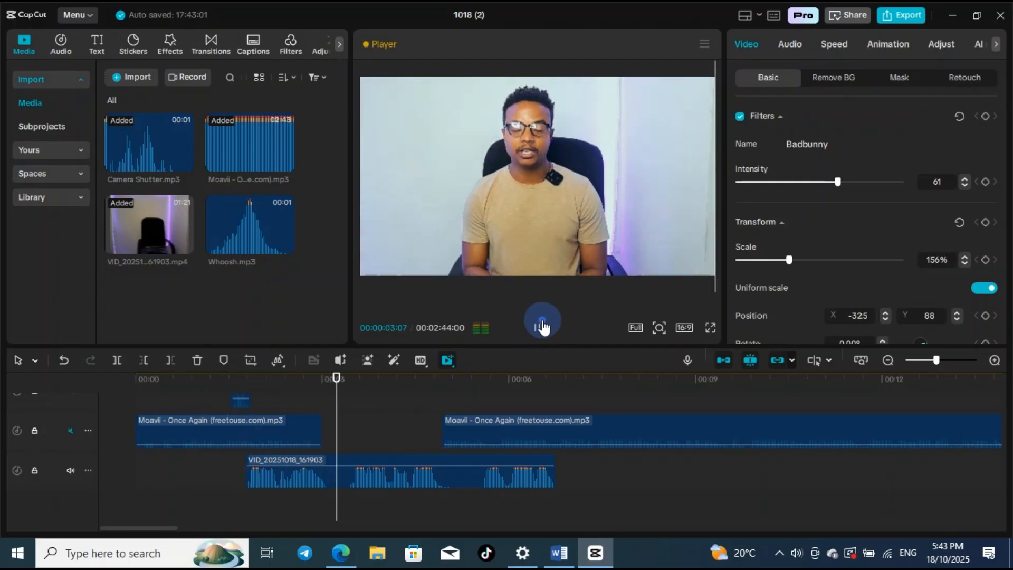
left_click(537, 328)
- Turn on Enhance voice for the extracted voice clip
left_click(422, 484)
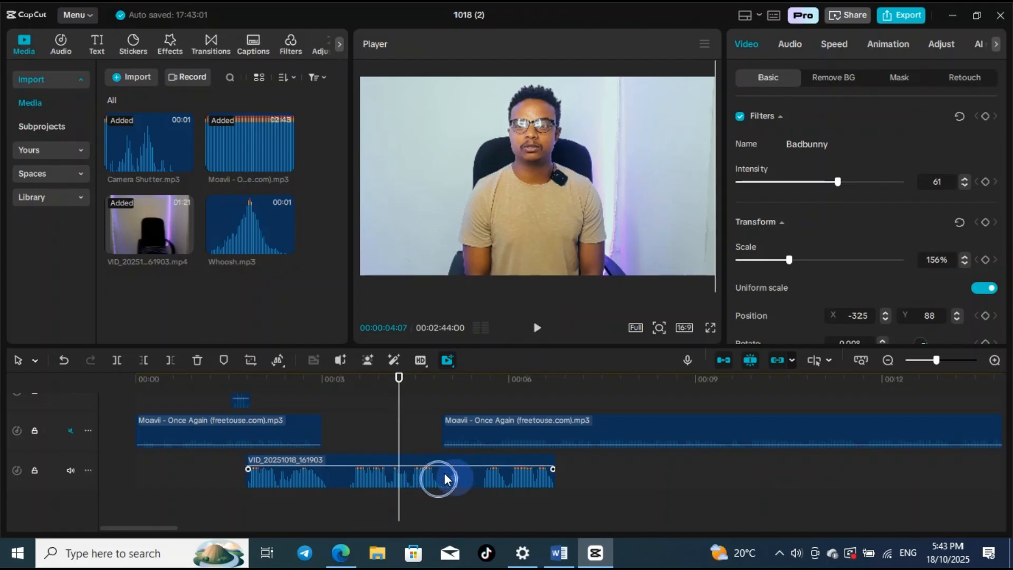
left_click(443, 472)
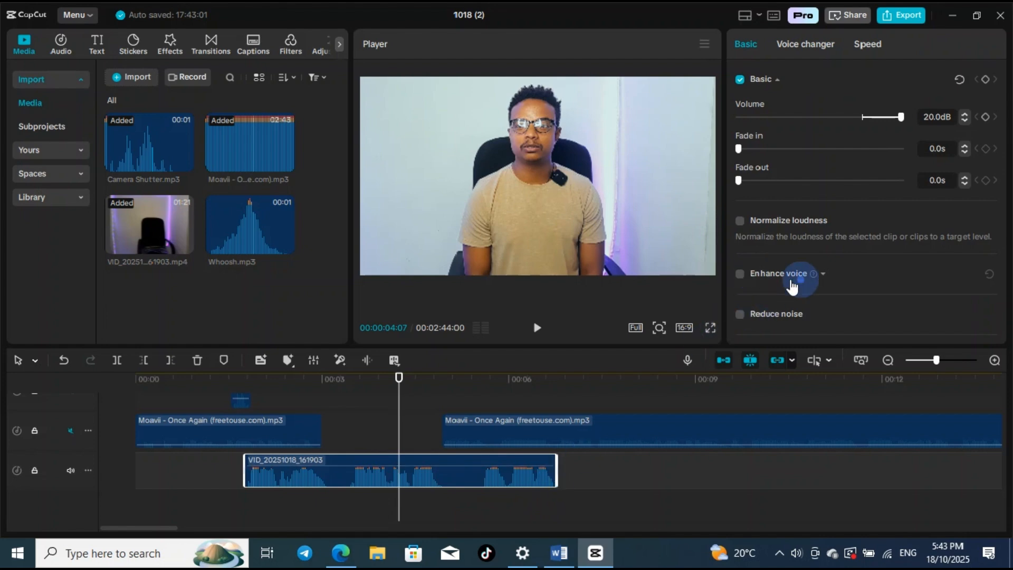
scroll(827, 282, "down", 2)
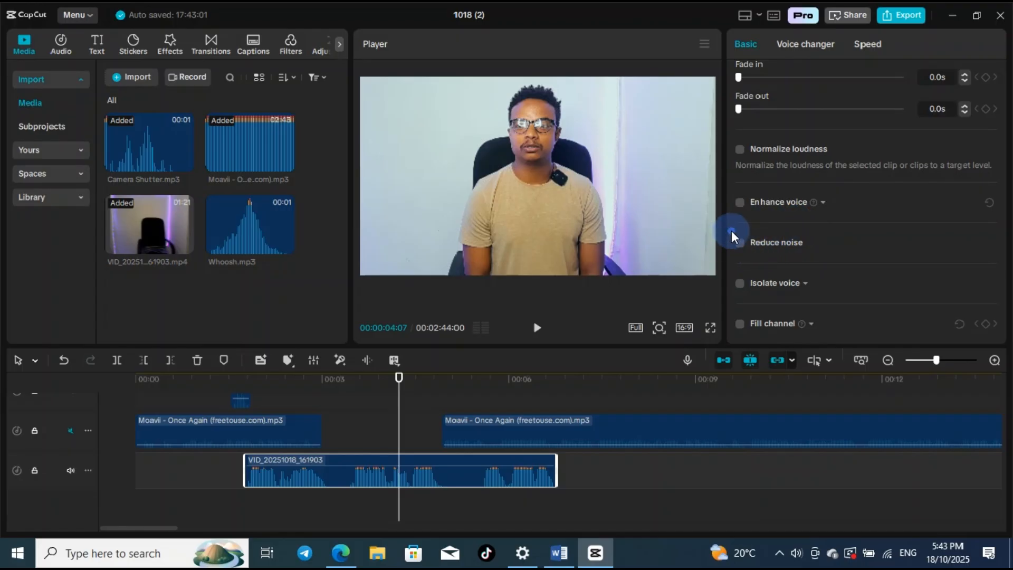
left_click(740, 203)
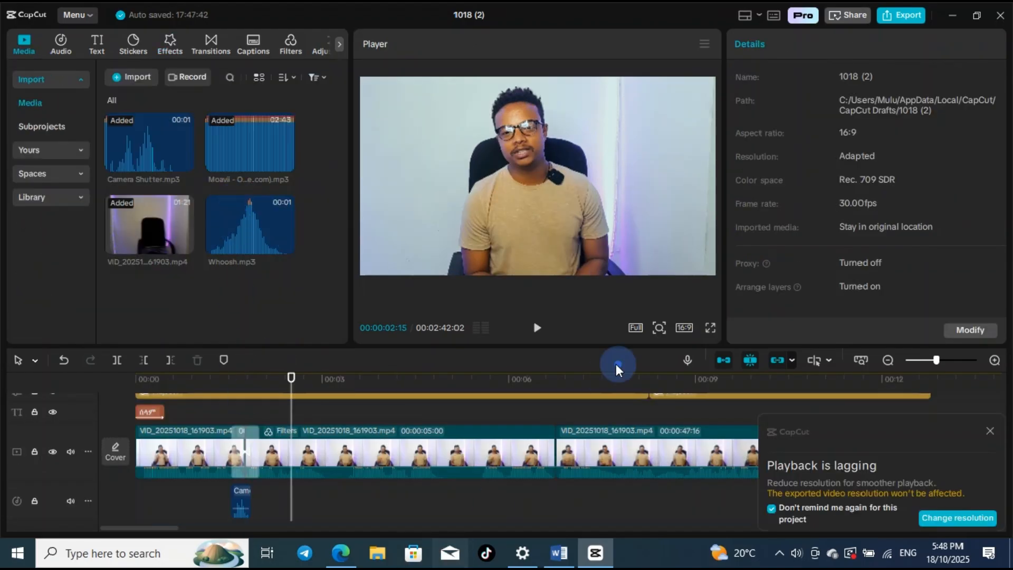
- Dismiss the playback notice and preview the Pink Blinkers, Indigo Gloom and Glowburst light video effects
left_click(991, 433)
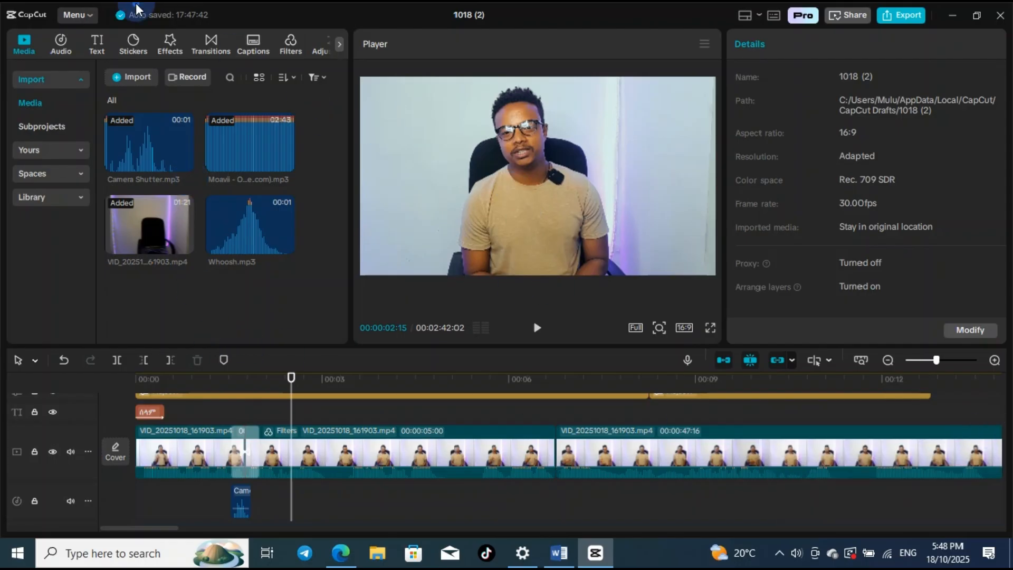
left_click(169, 41)
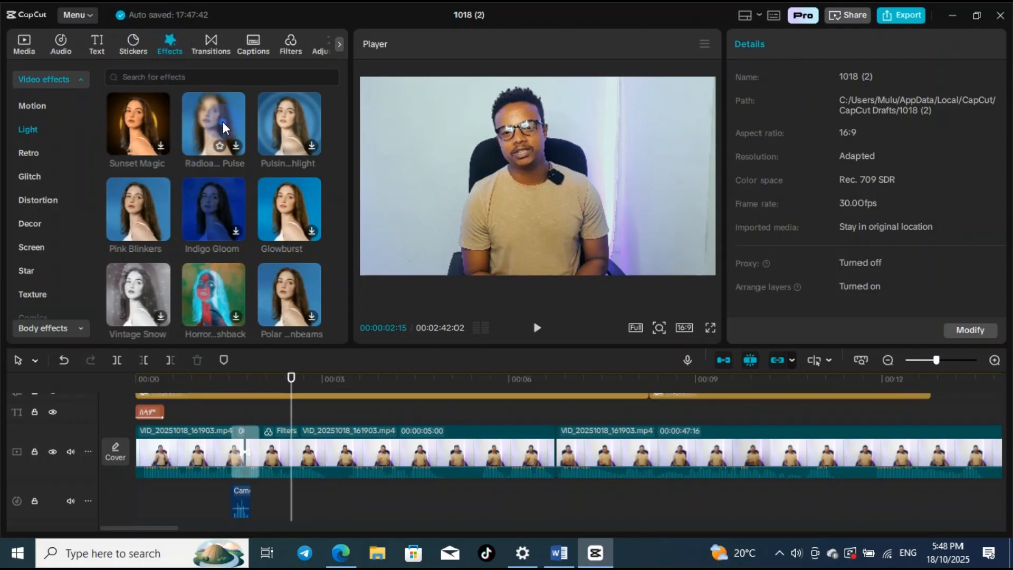
left_click(146, 200)
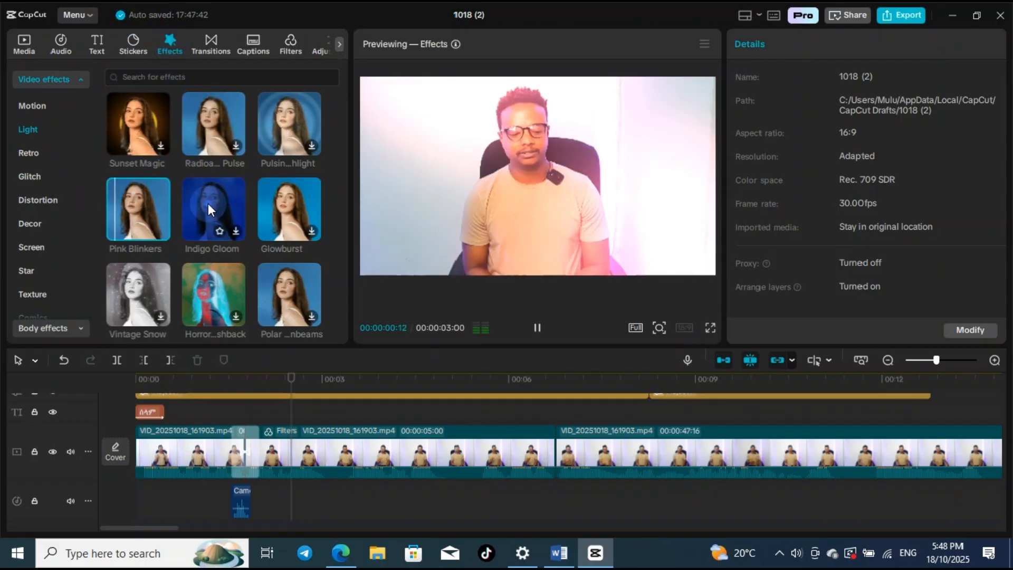
left_click(219, 197)
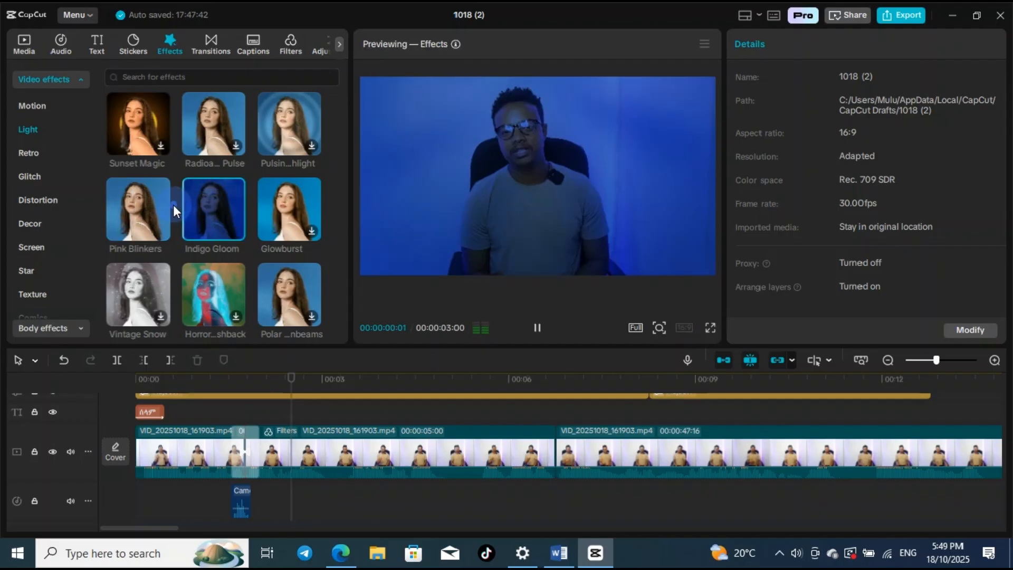
left_click(302, 199)
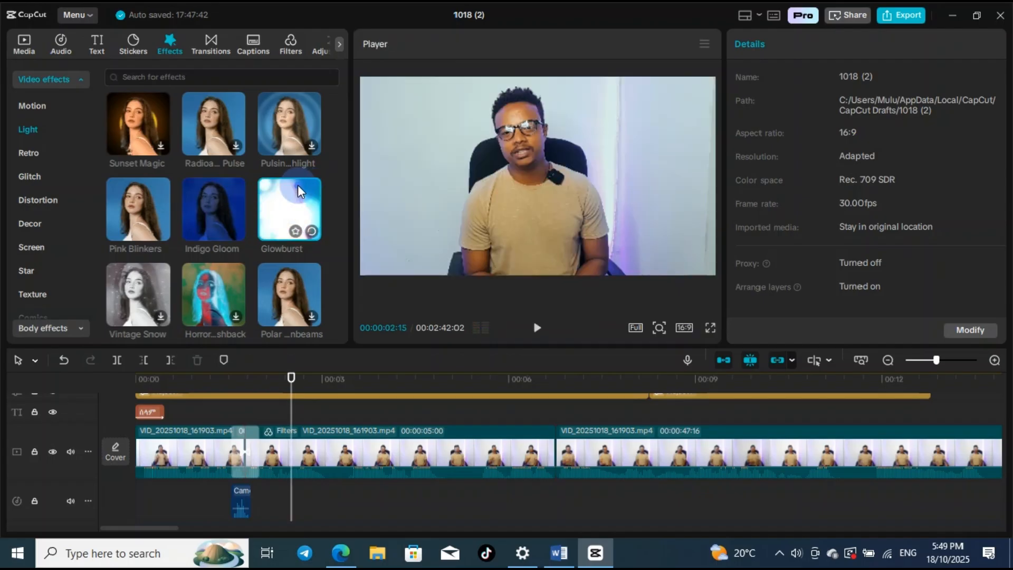
mouse_move(135, 238)
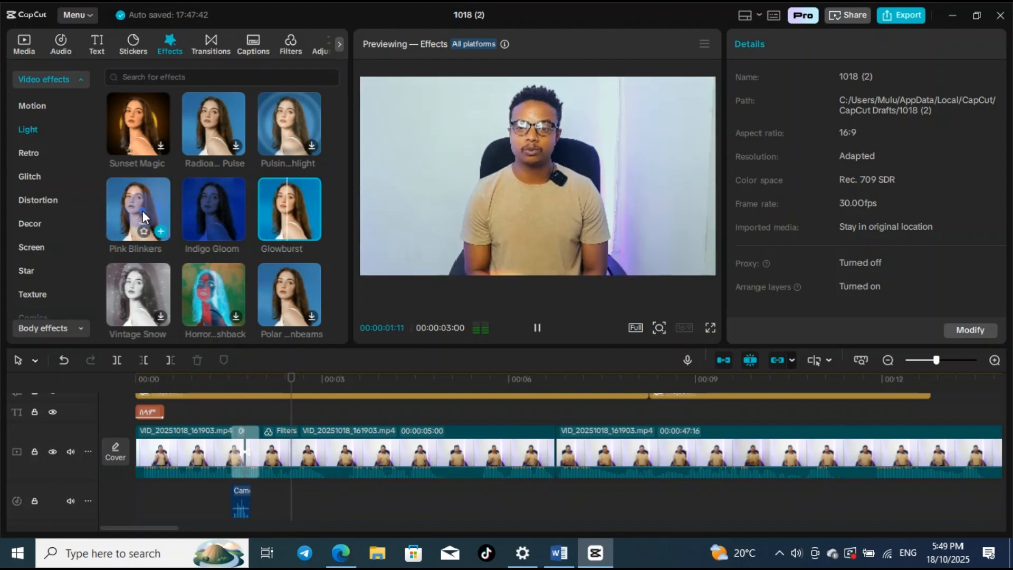
- Place the Pink Blinkers effect on its own track from 00:00:02:12 and extend it to about the 10-second mark
left_click_drag(143, 204, 318, 410)
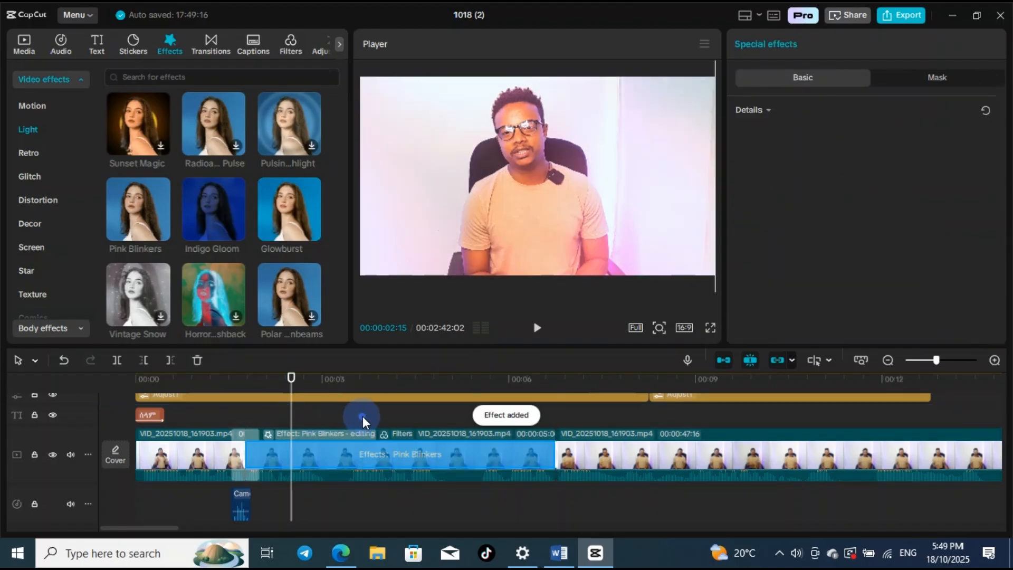
key("Delete")
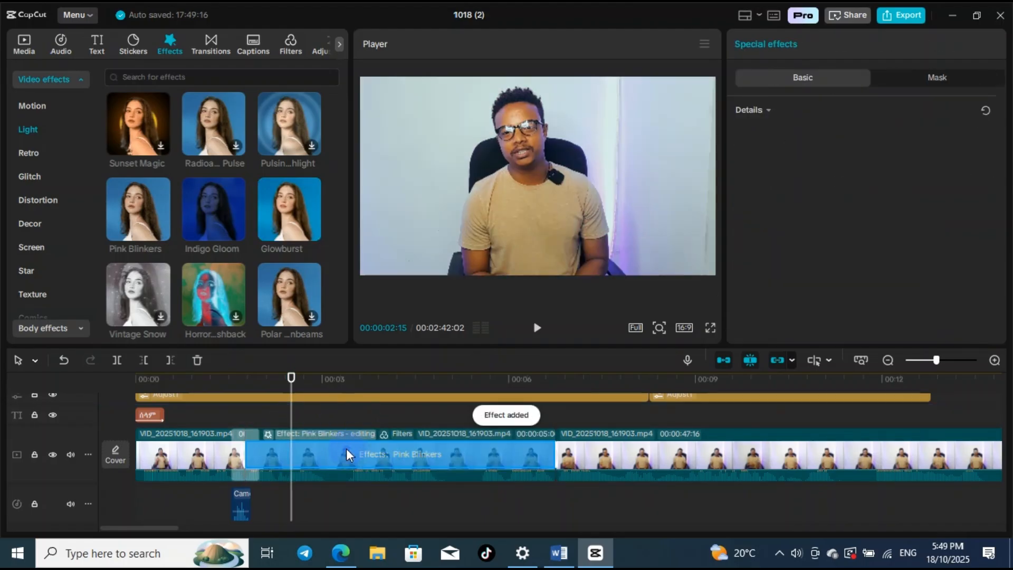
left_click_drag(137, 207, 285, 415)
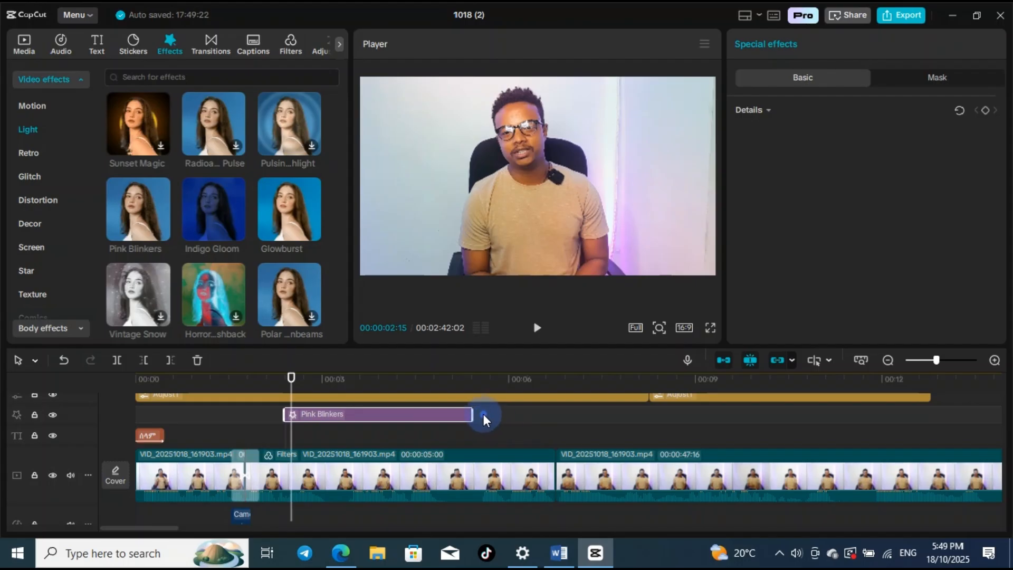
left_click_drag(471, 413, 781, 414)
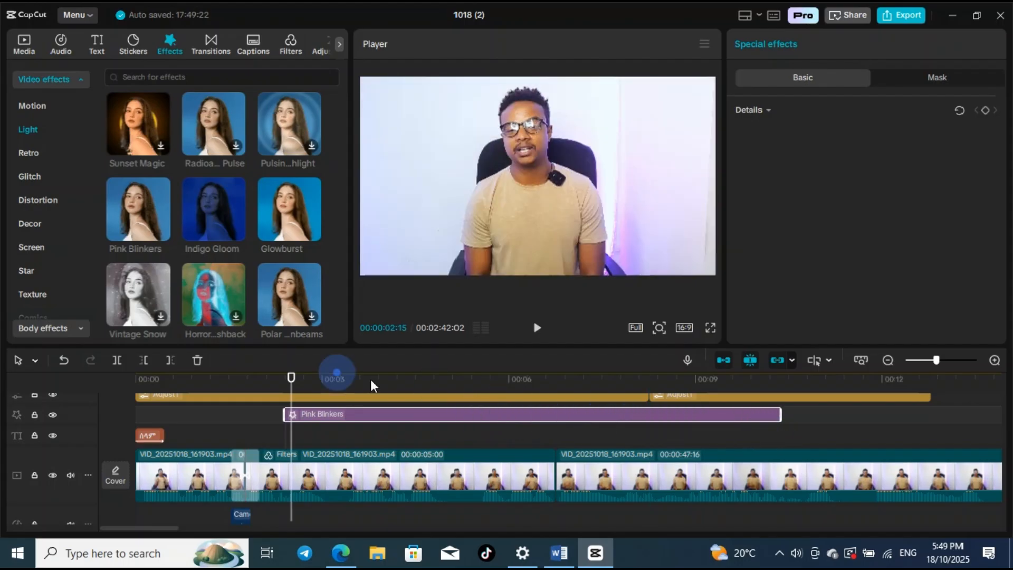
- Set the Pink Blinkers effect's strength to 6 and return the playhead to the effect's start at 00:00:02:12
left_click(454, 379)
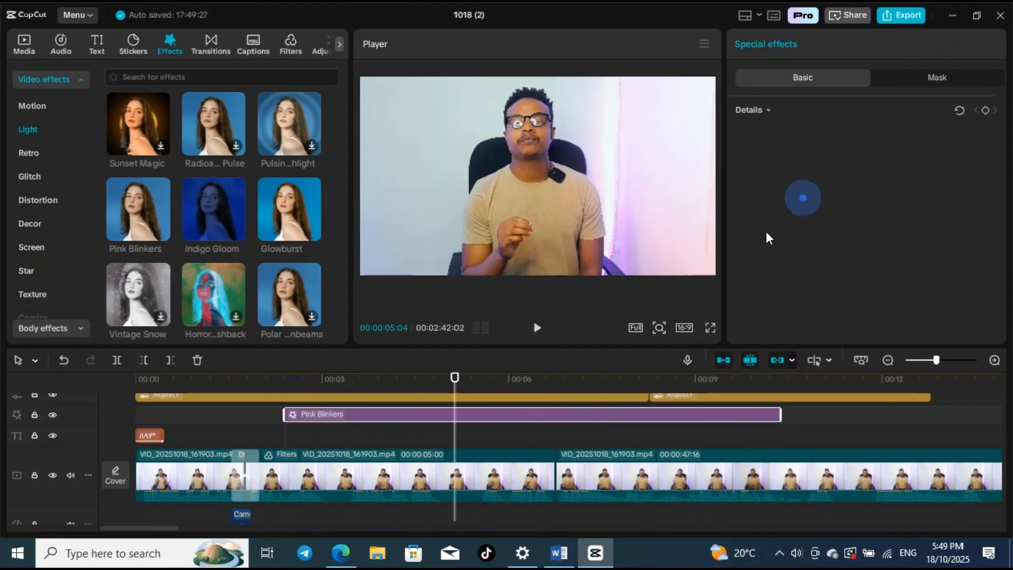
left_click(771, 111)
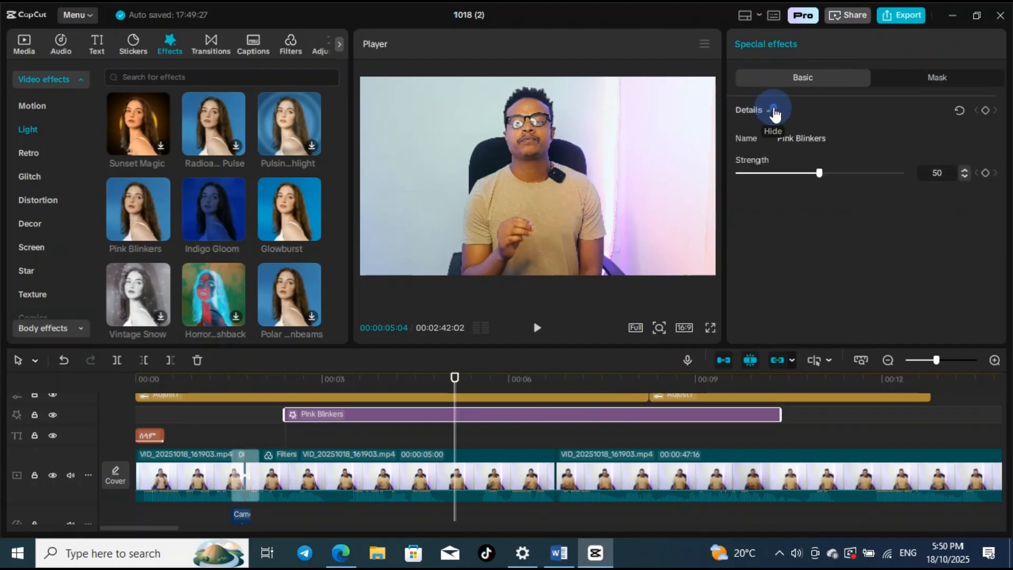
left_click_drag(821, 176, 783, 184)
left_click_drag(457, 384, 552, 400)
left_click(570, 312)
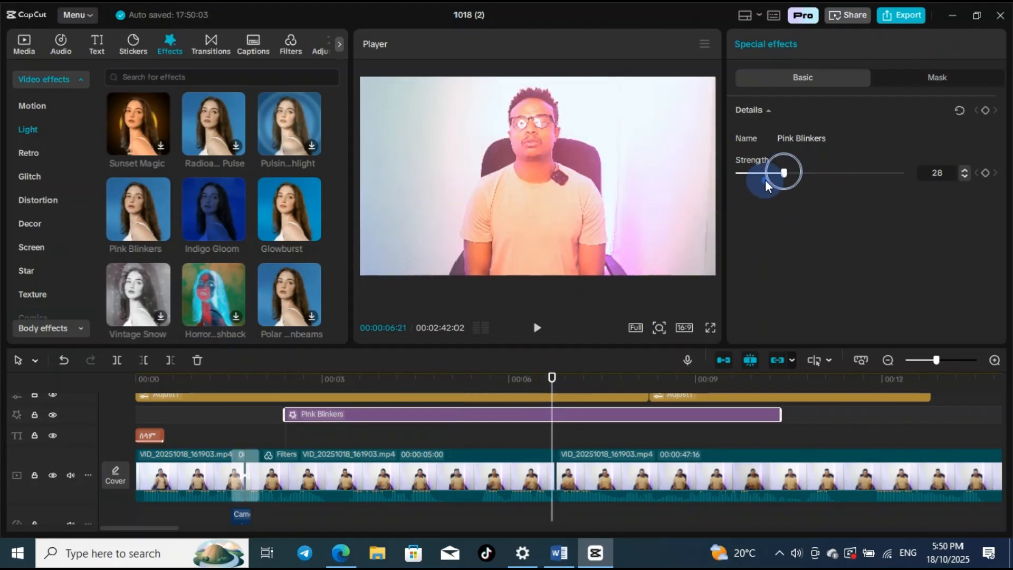
left_click_drag(765, 179, 746, 178)
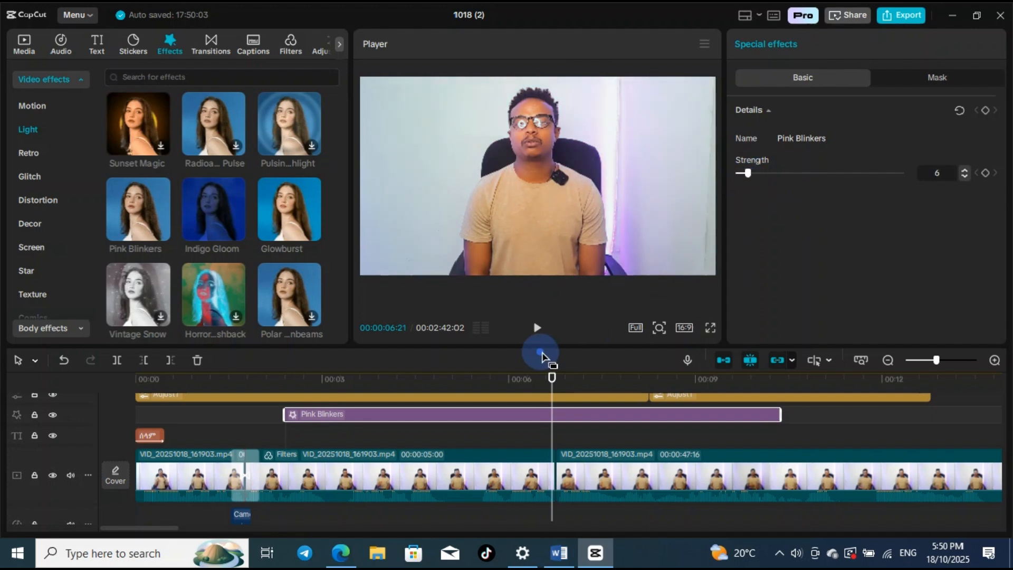
left_click_drag(551, 379, 284, 389)
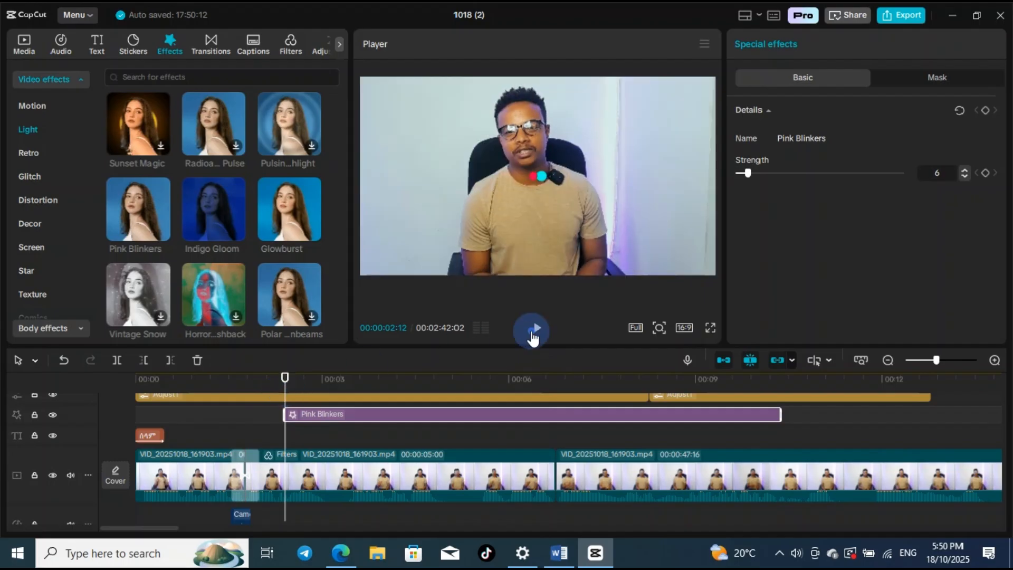
- Play back the section with the Pink Blinkers effect and return the playhead to 00:00:06:23
left_click(538, 330)
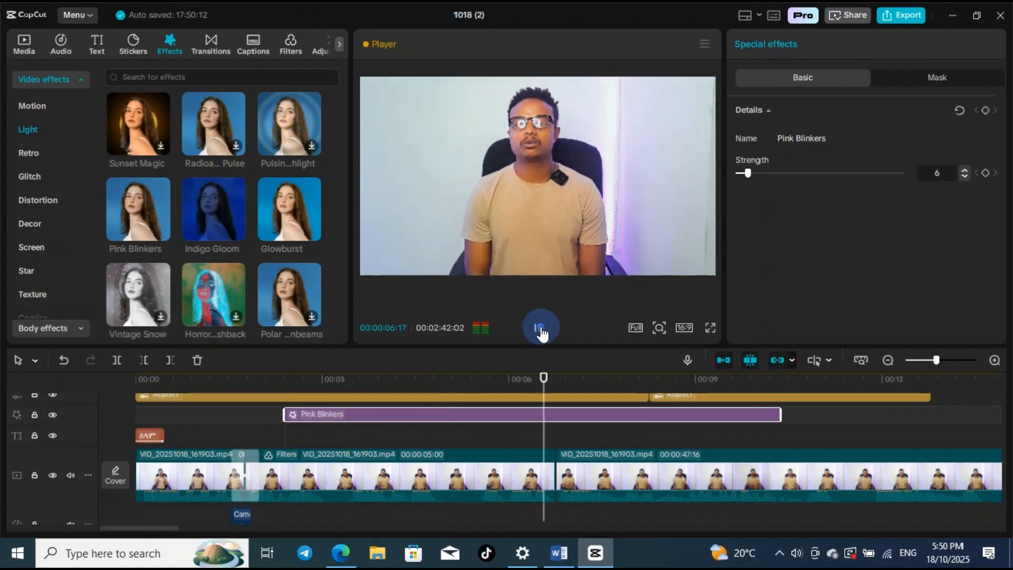
left_click(543, 332)
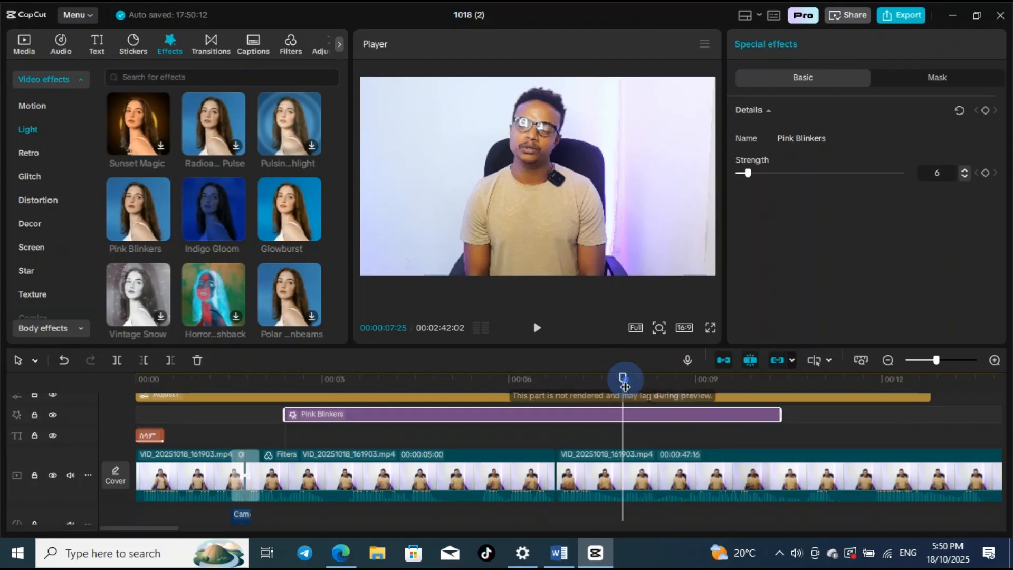
left_click_drag(612, 371, 556, 378)
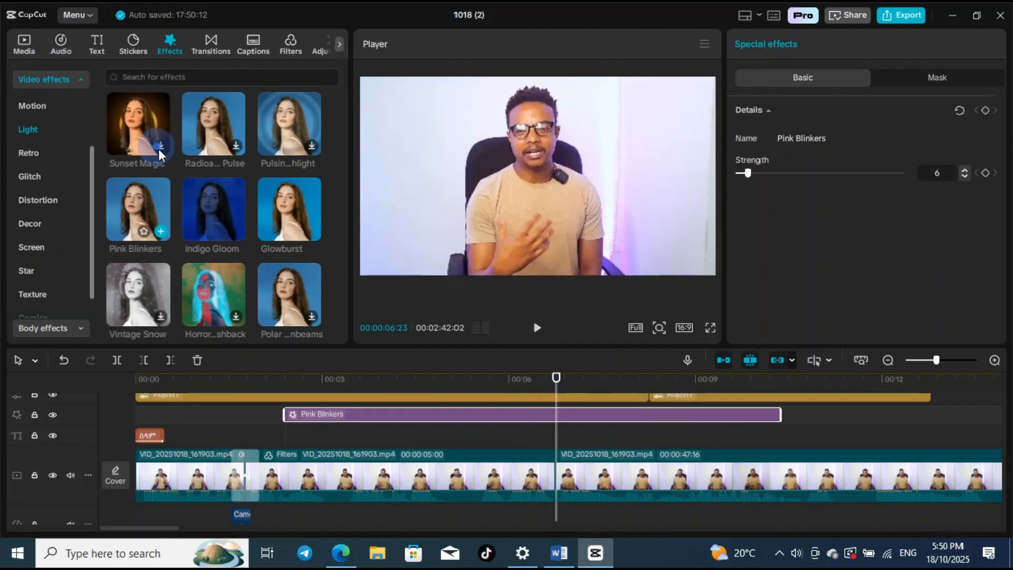
- Browse the Trending stickers and open the Icons sticker category
left_click(132, 42)
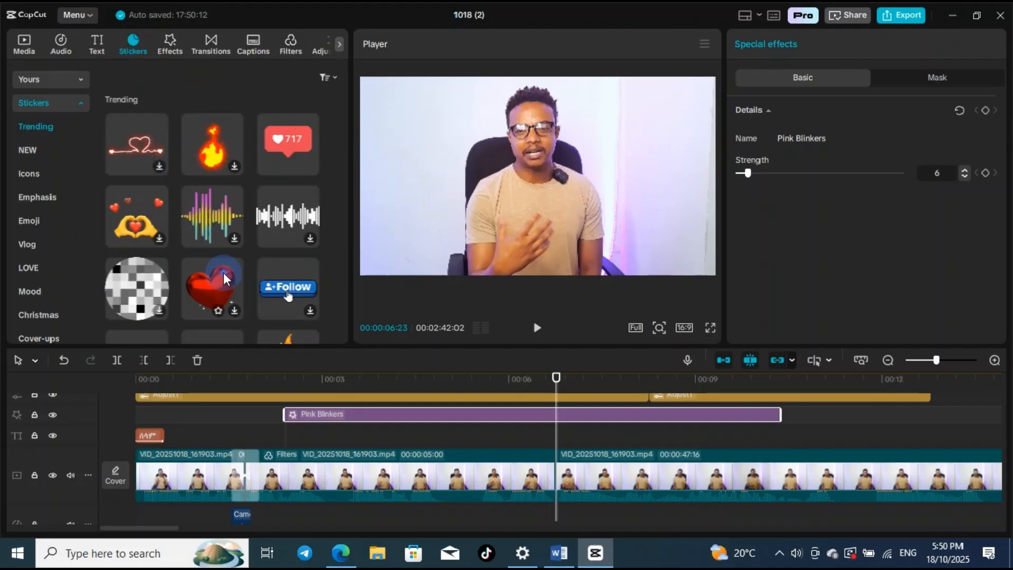
scroll(227, 259, "down", 3)
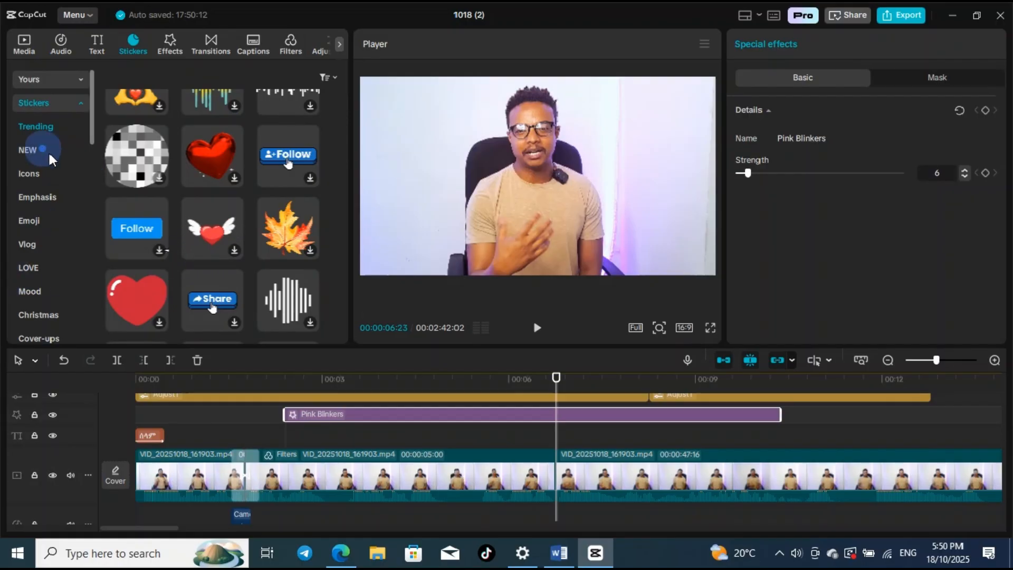
left_click(23, 166)
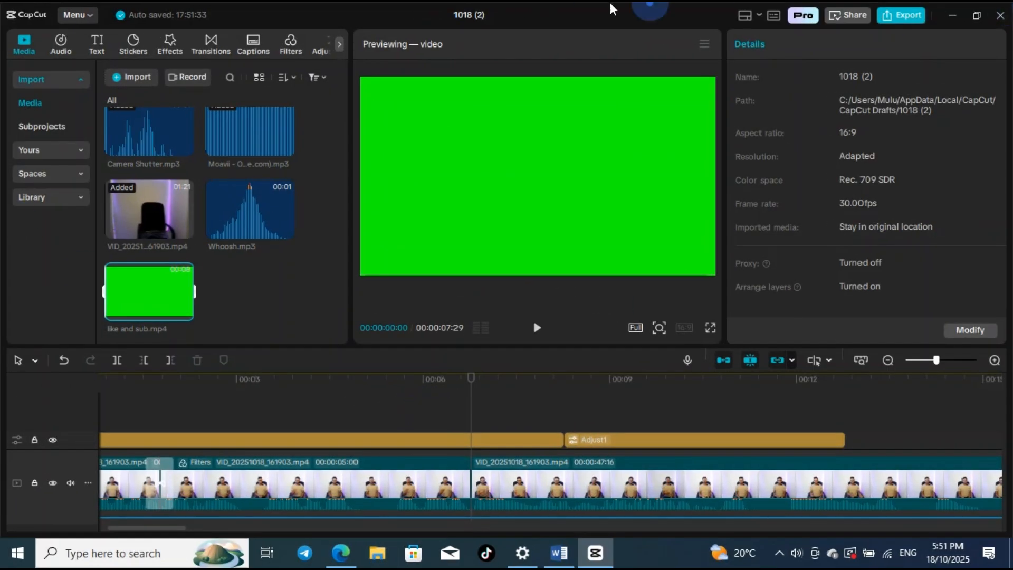
- Place the like and sub.mp4 green-screen clip on its own track above the main video, starting at about the 4-second mark
scroll(476, 396, "down", 1)
scroll(478, 397, "up", 1)
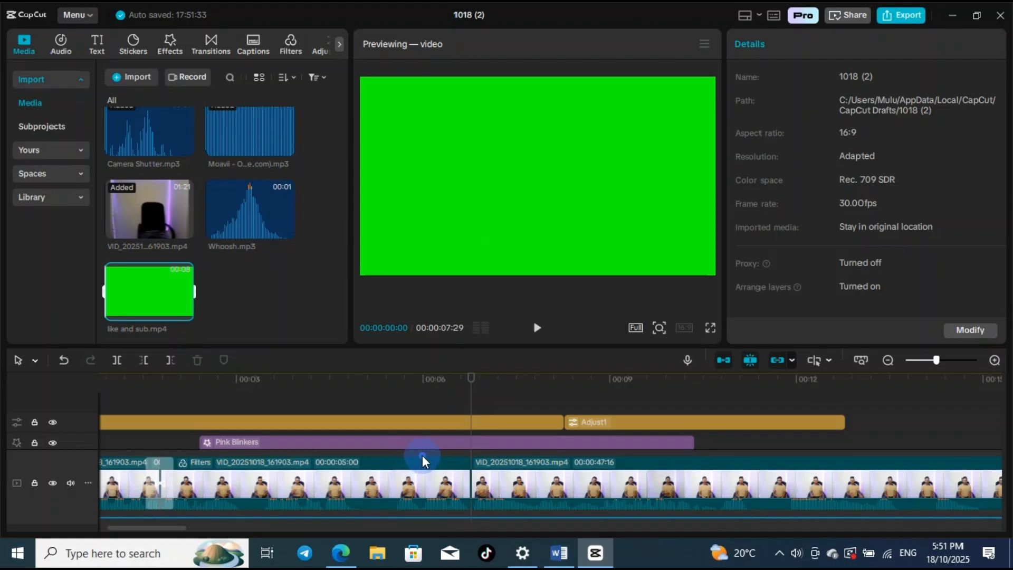
scroll(430, 452, "down", 1)
scroll(439, 442, "down", 1)
scroll(439, 442, "up", 1)
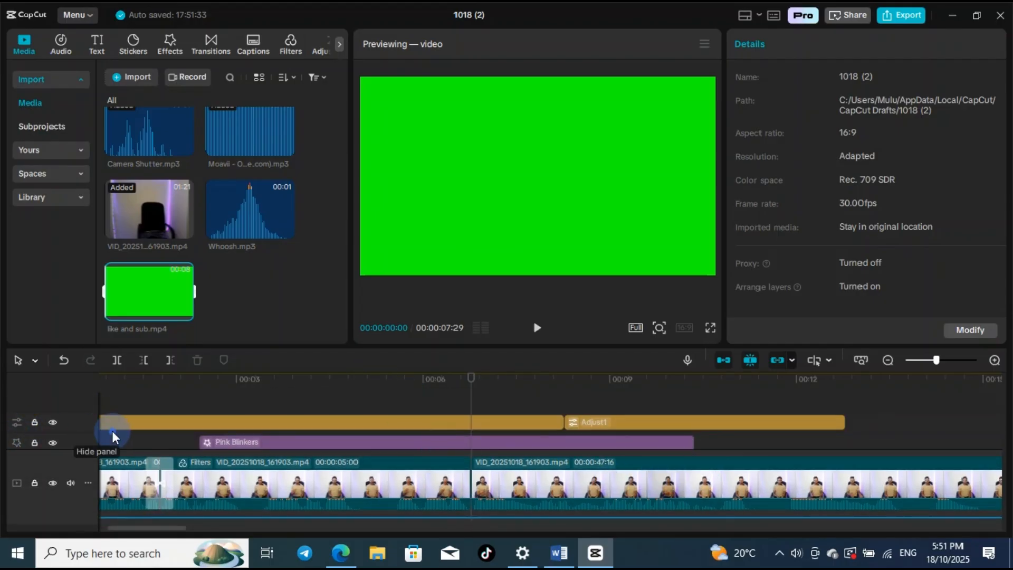
left_click_drag(151, 280, 299, 400)
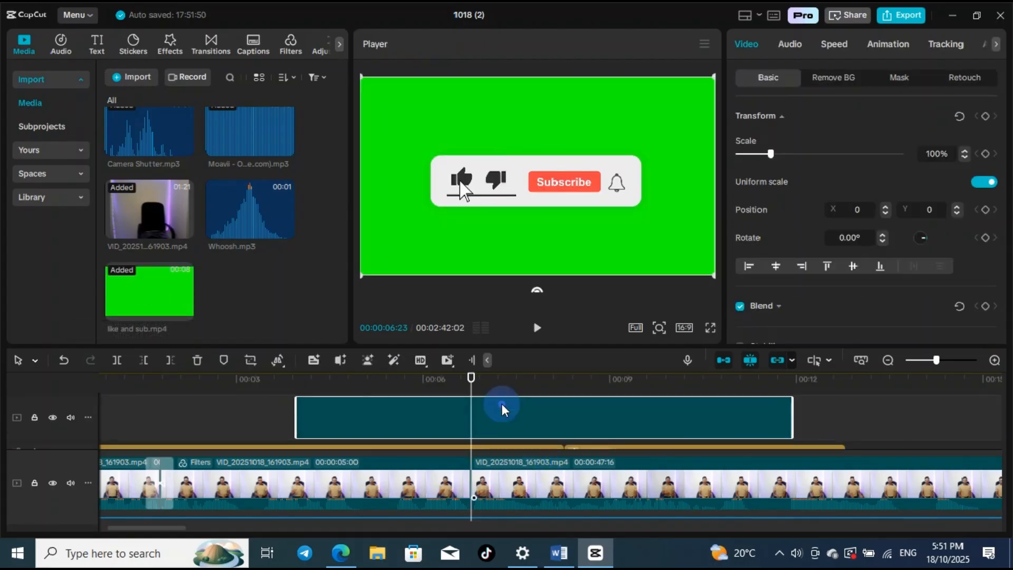
- Preview the like and sub.mp4 overlay, scale it to 50%, and move it to X -48, Y -864 at the picture's lower edge
left_click_drag(469, 376, 276, 376)
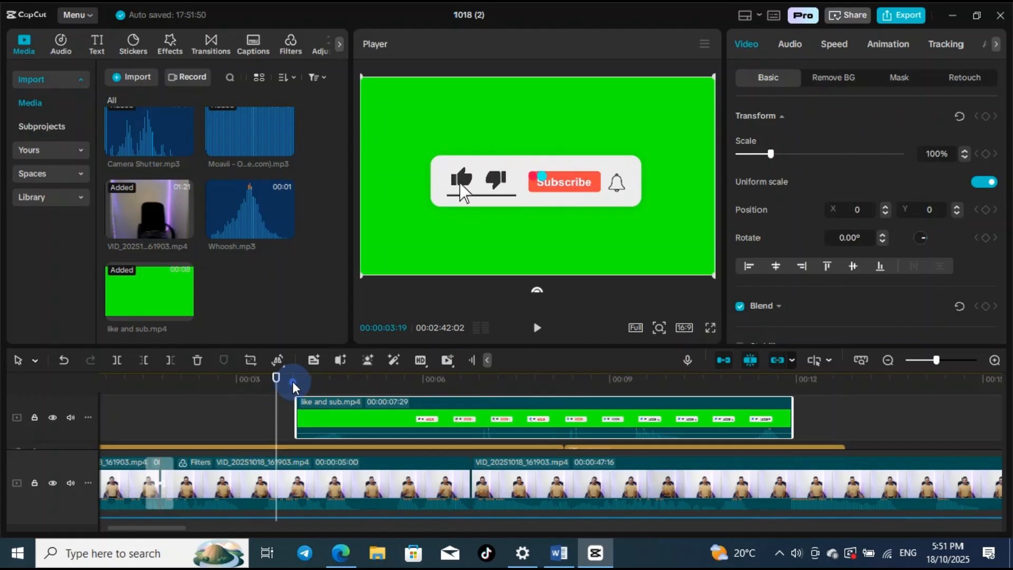
left_click(547, 329)
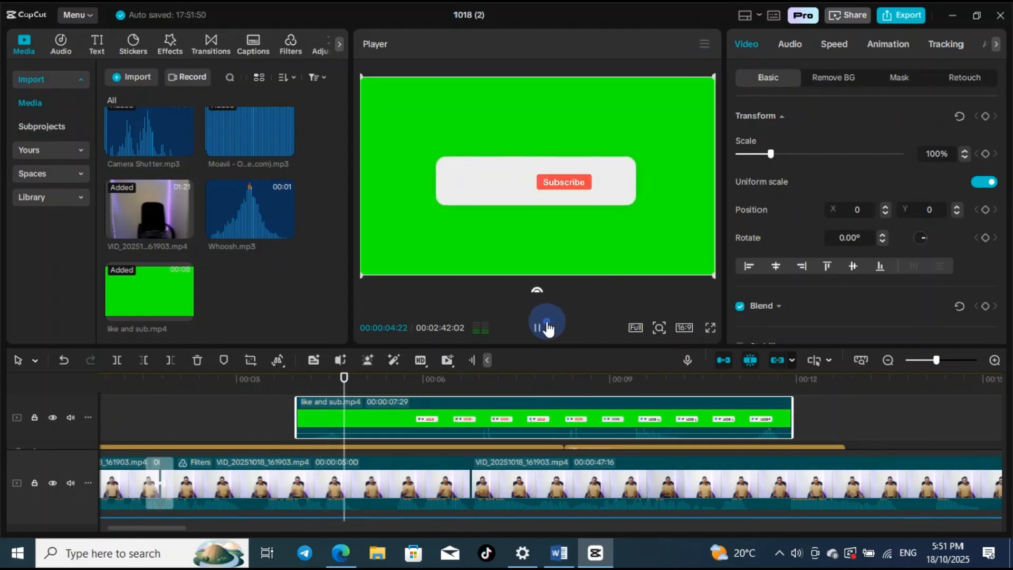
left_click(545, 331)
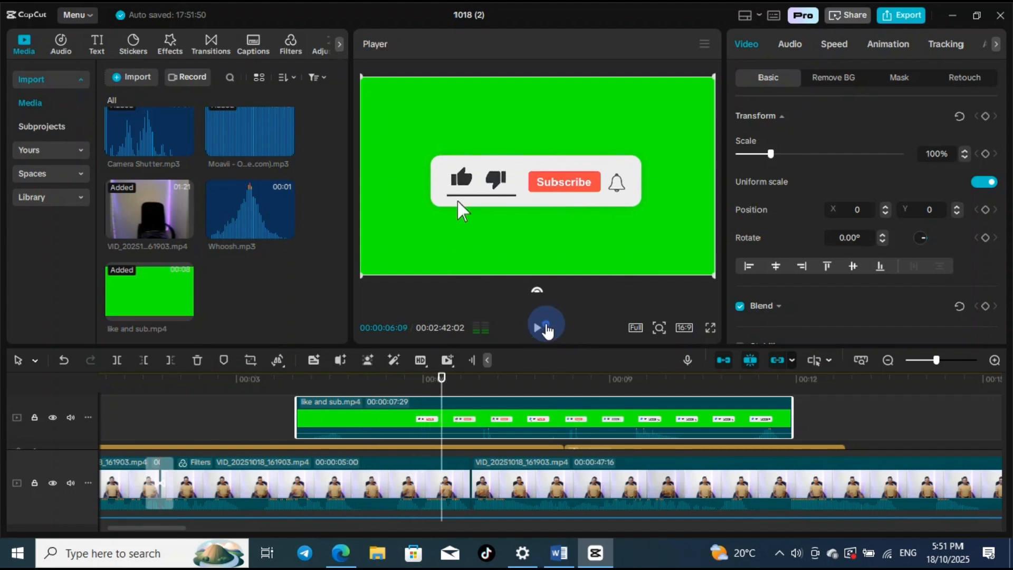
left_click_drag(715, 78, 620, 206)
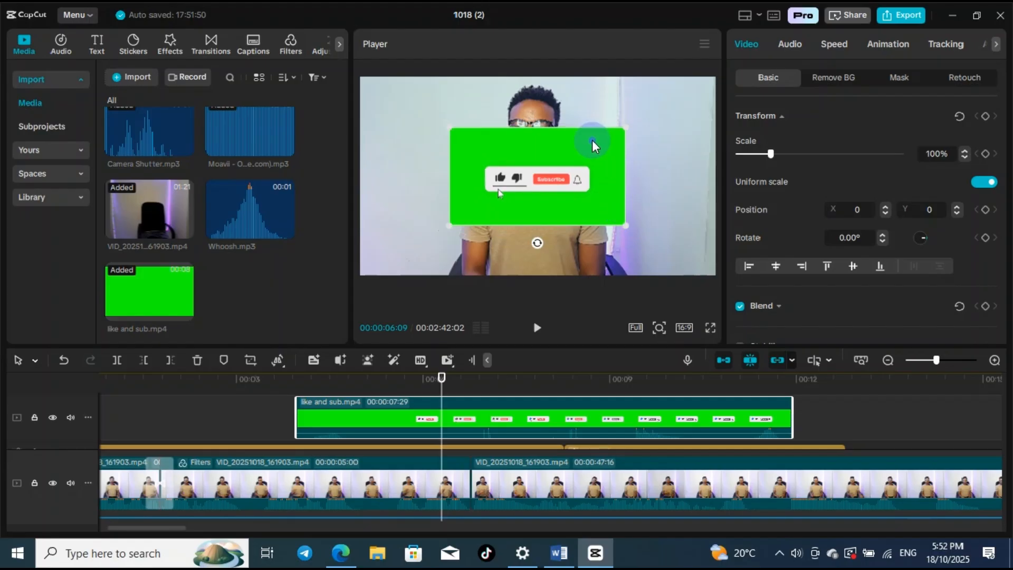
left_click_drag(584, 157, 578, 235)
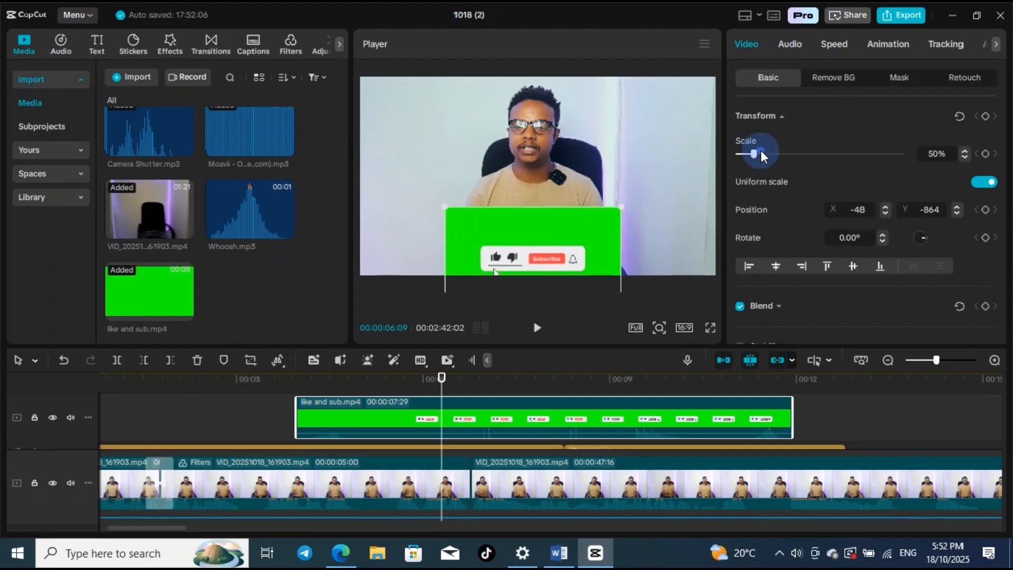
- Remove the overlay's green background with Chroma key, picking the green color and setting Intensity to 42
left_click(833, 79)
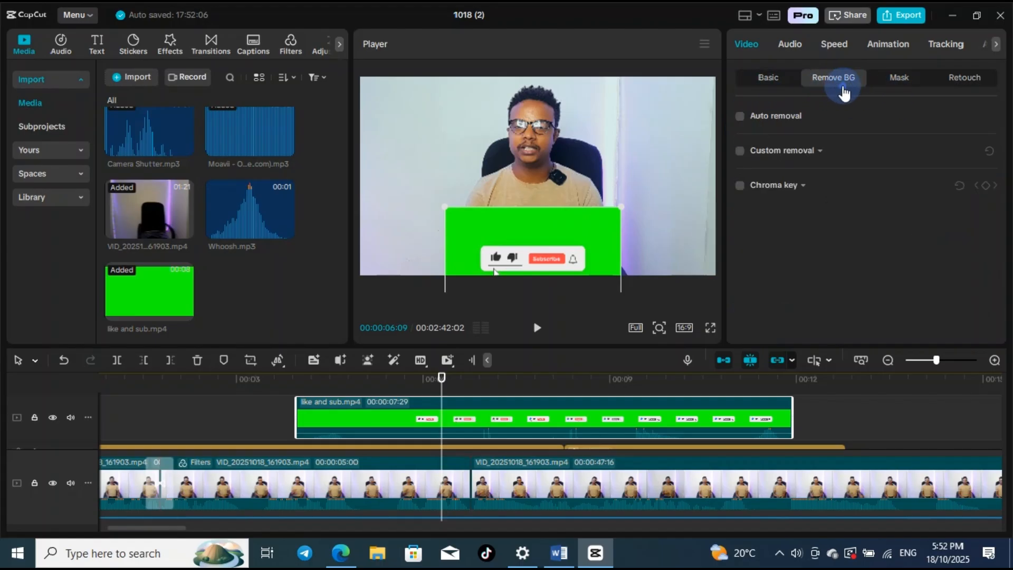
left_click(741, 186)
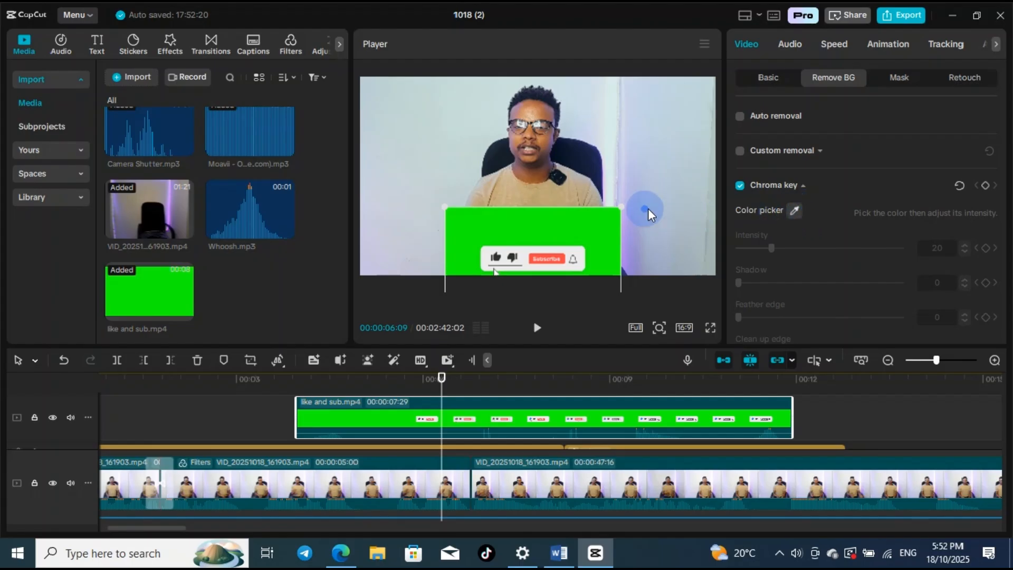
left_click(603, 221)
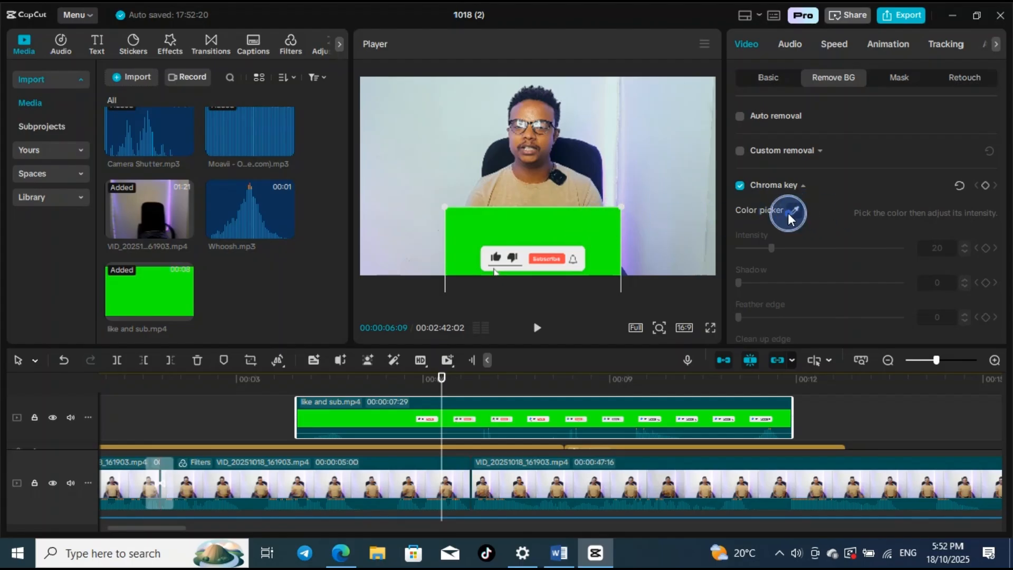
left_click(600, 219)
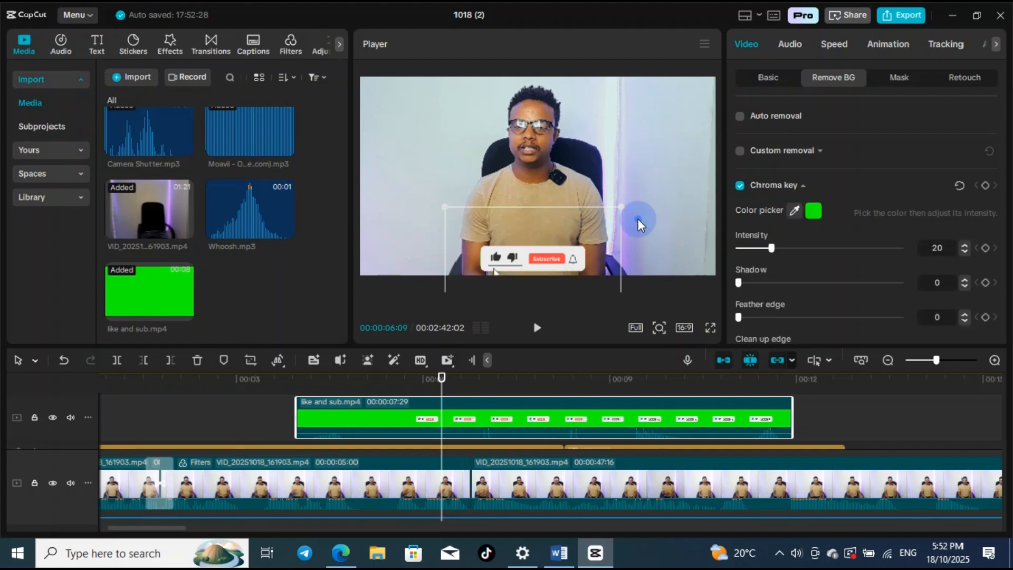
left_click_drag(774, 250, 809, 251)
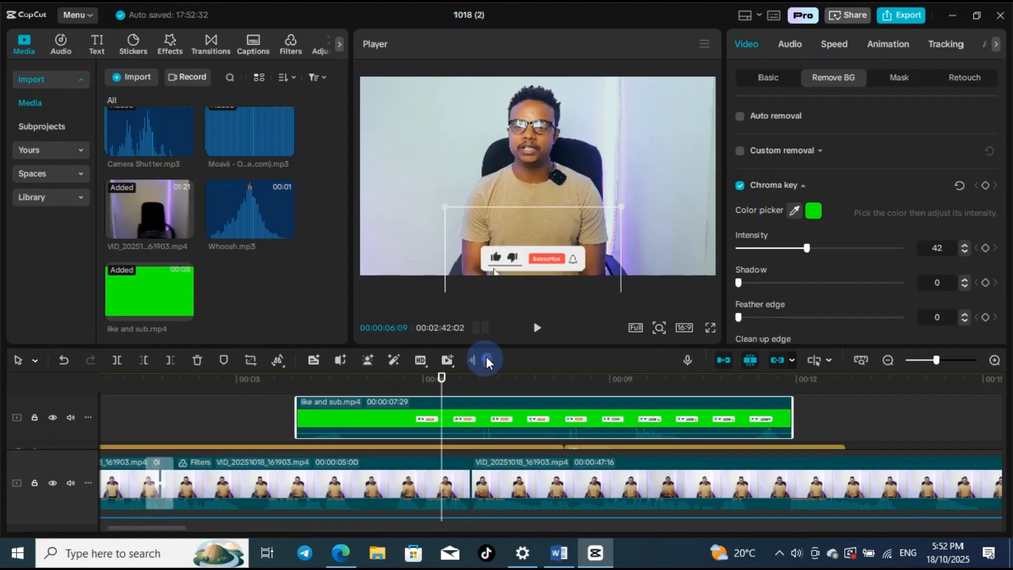
- Play back the keyed subscribe overlay and move it to the lower-left area of the picture
left_click_drag(443, 378, 259, 378)
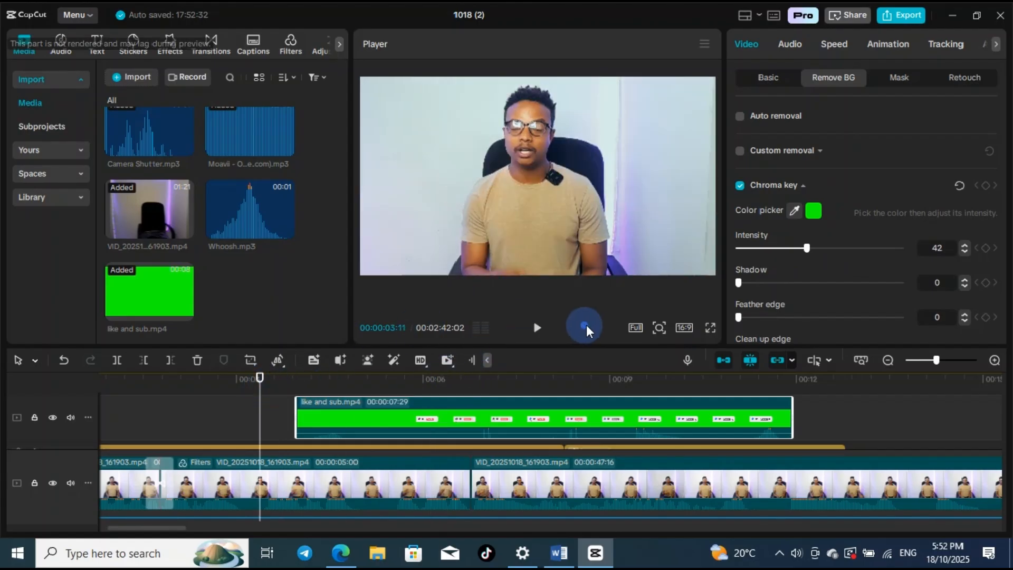
left_click(541, 329)
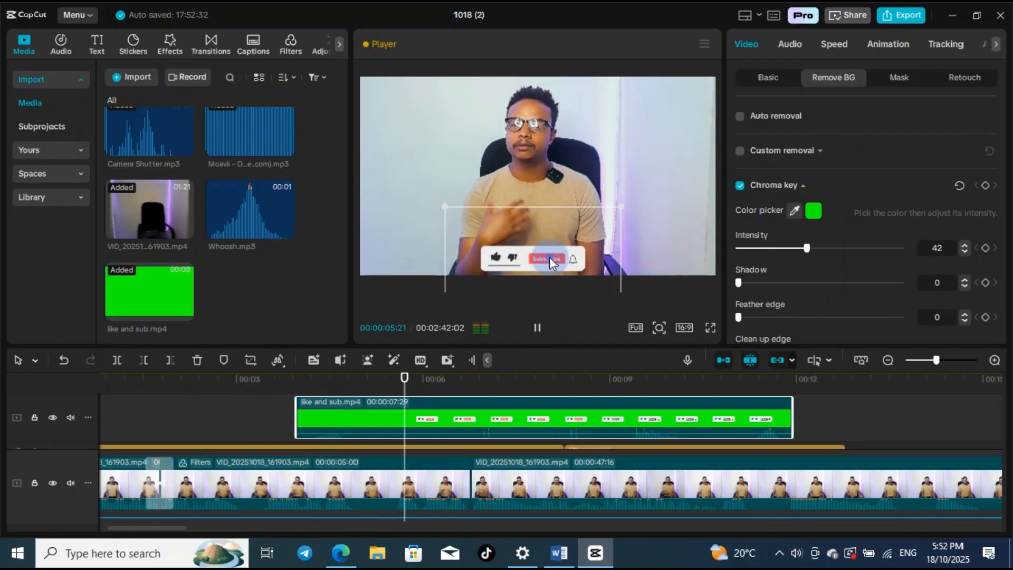
left_click_drag(551, 254, 514, 254)
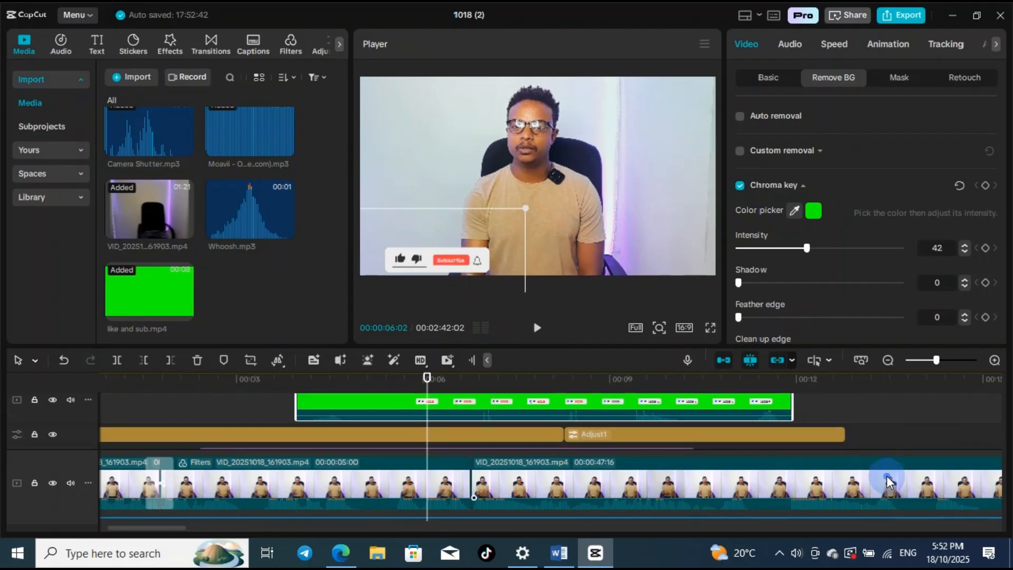
- Review the stacked tracks across the whole timeline and move the playhead to 00:00:15:28
scroll(876, 475, "down", 1)
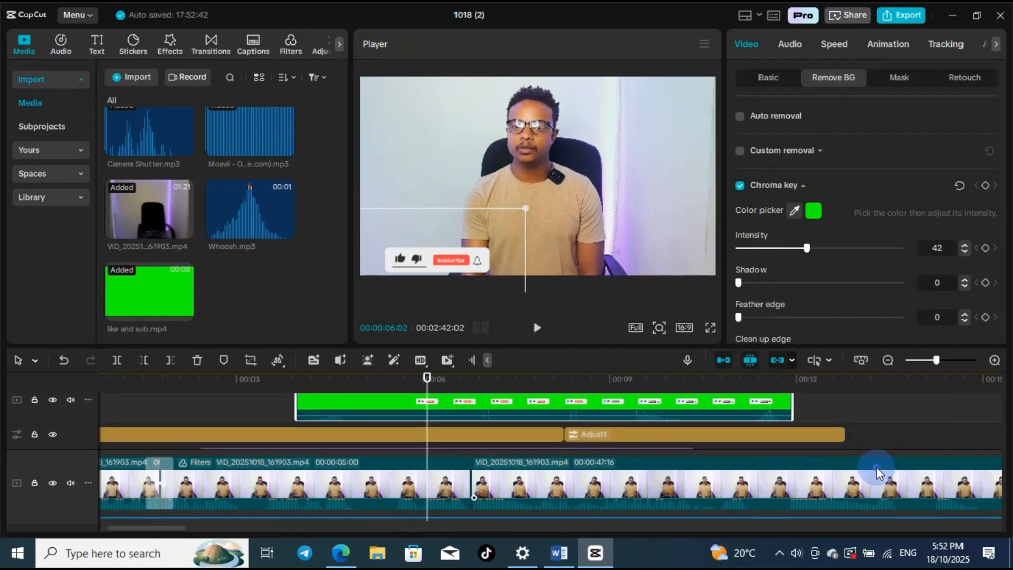
scroll(876, 472, "down", 2)
scroll(527, 433, "up", 4)
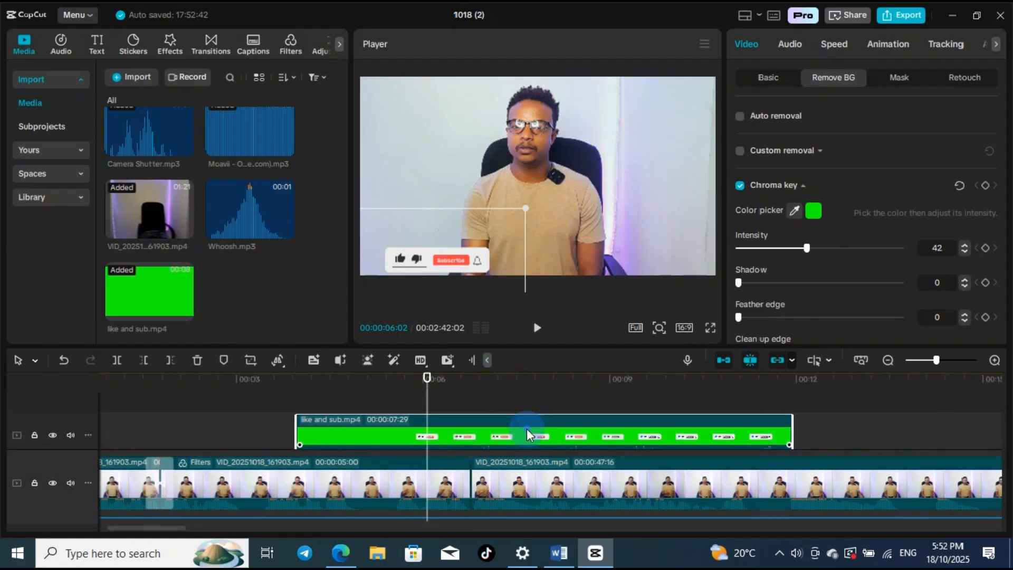
left_click(691, 480)
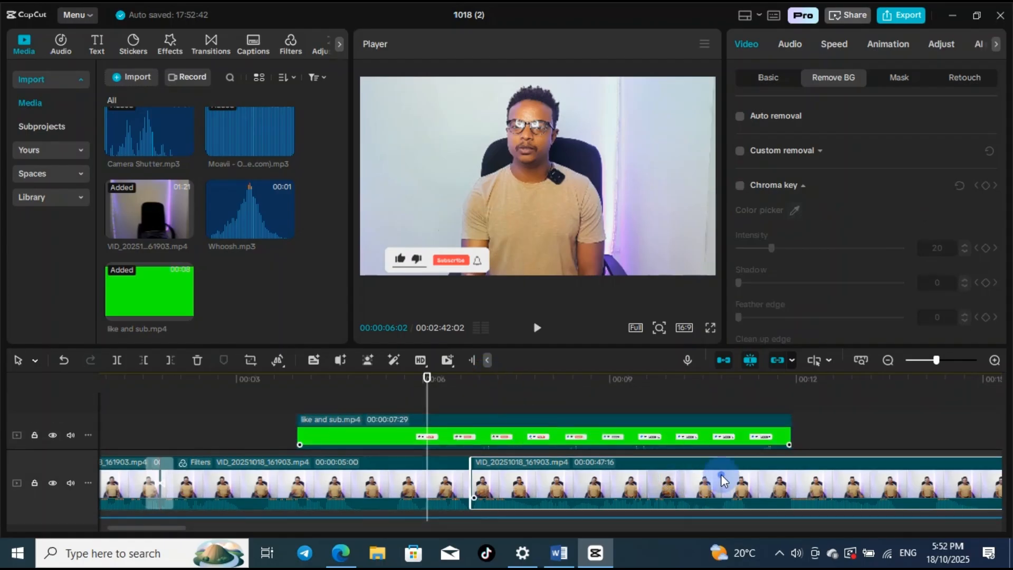
scroll(724, 477, "down", 3)
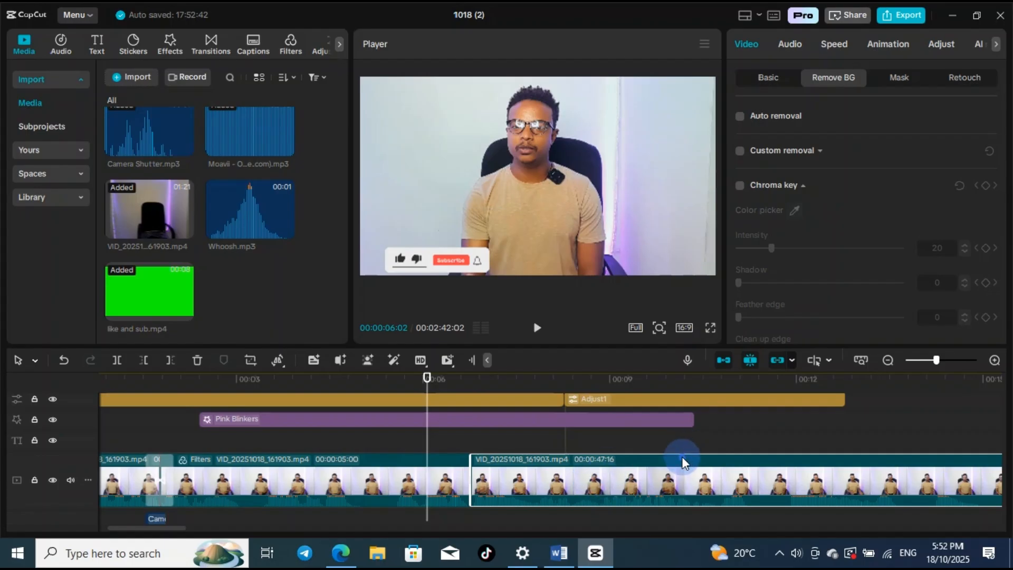
scroll(682, 463, "down", 5)
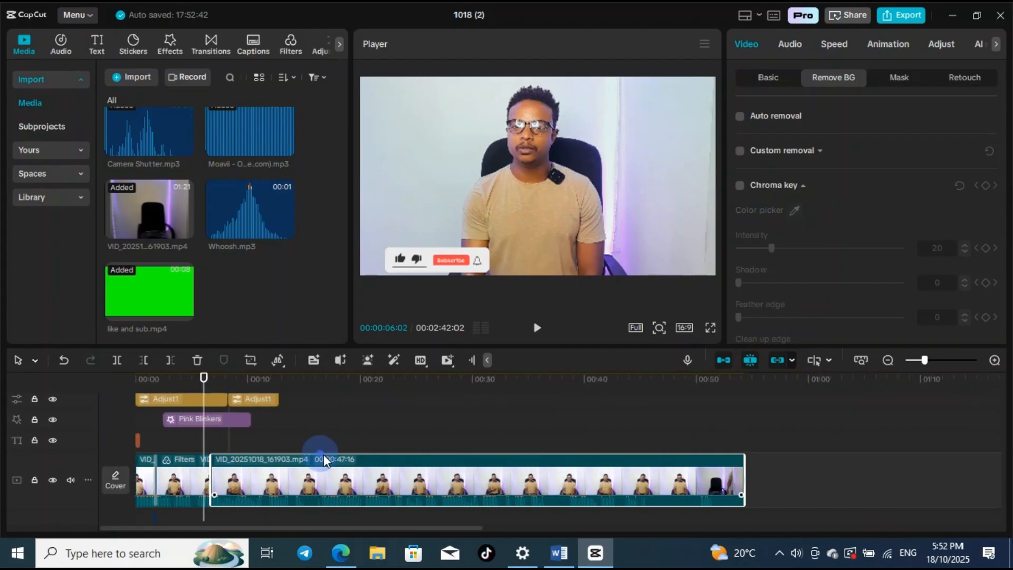
left_click(202, 376)
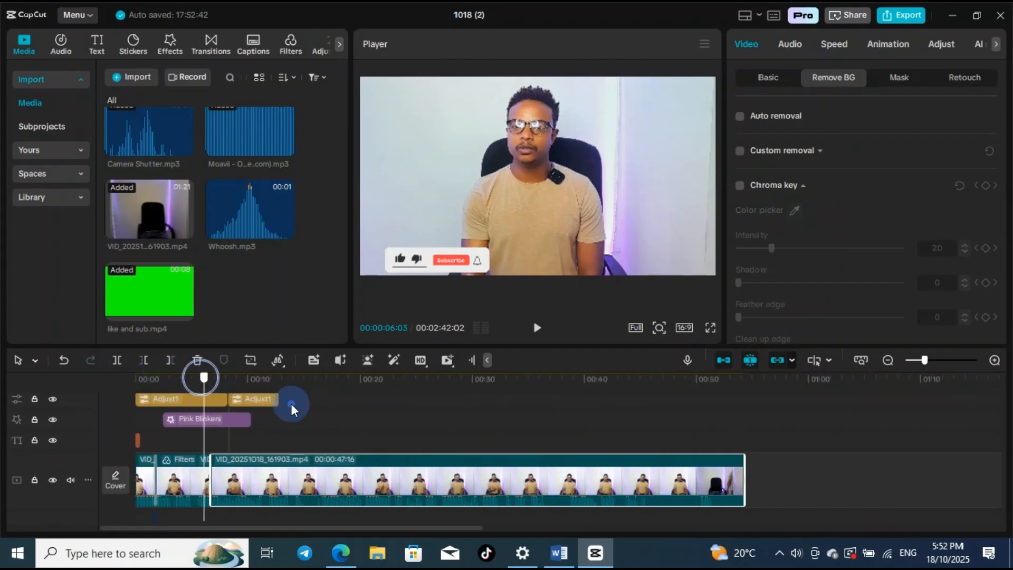
left_click(314, 412)
- Import the photo 1.jpg from the pho folder on the Desktop
left_click(131, 77)
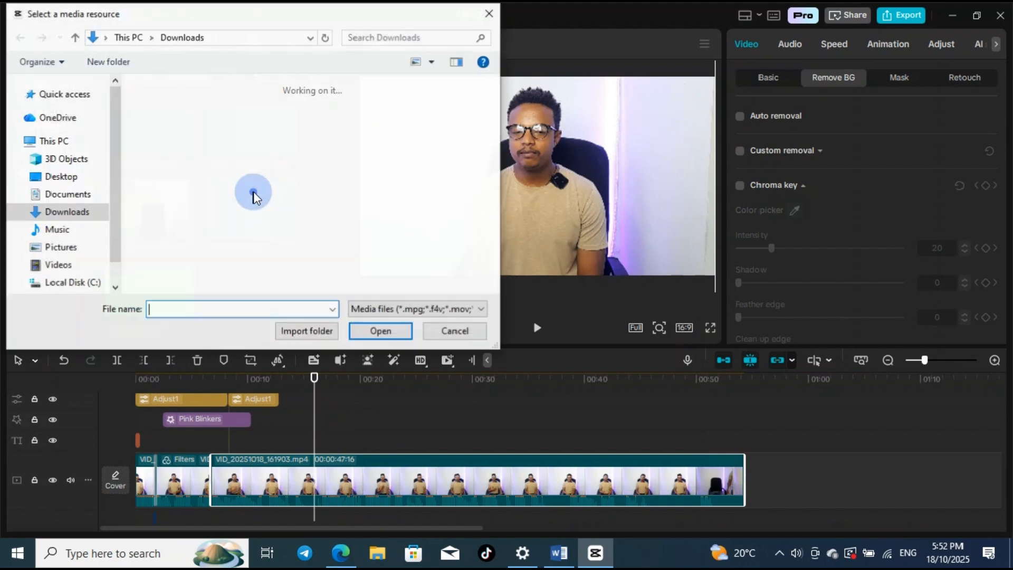
scroll(274, 289, "down", 3)
left_click(54, 118)
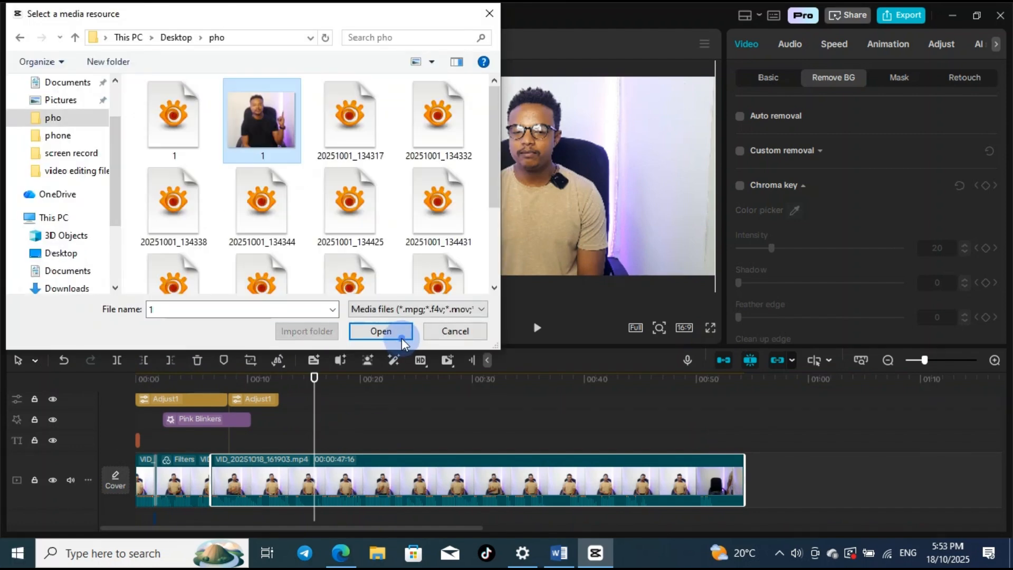
left_click(380, 331)
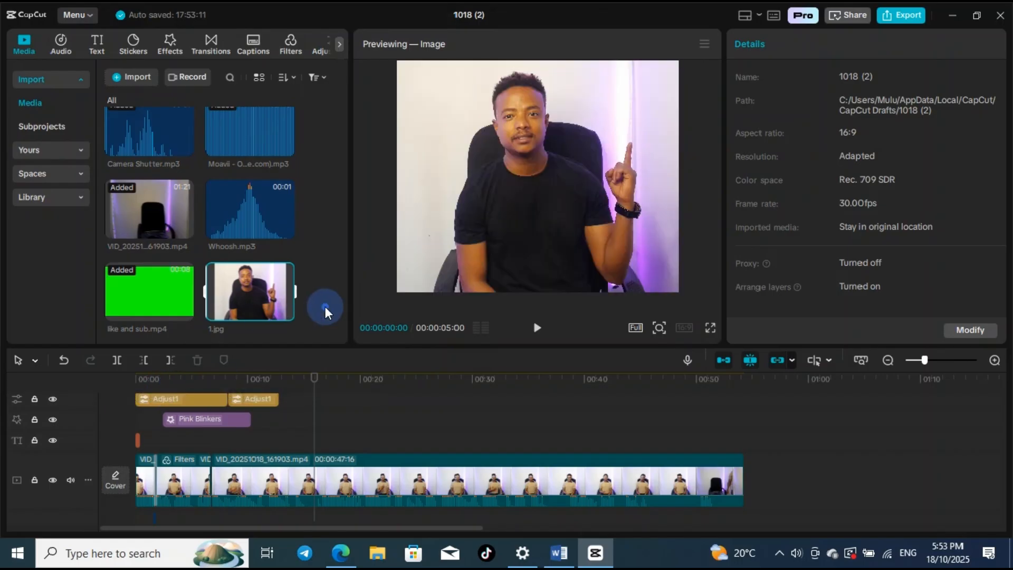
- Place 1.jpg on a track above the main video at about the 20-second mark and preview its start at 00:00:20:01
mouse_move(290, 312)
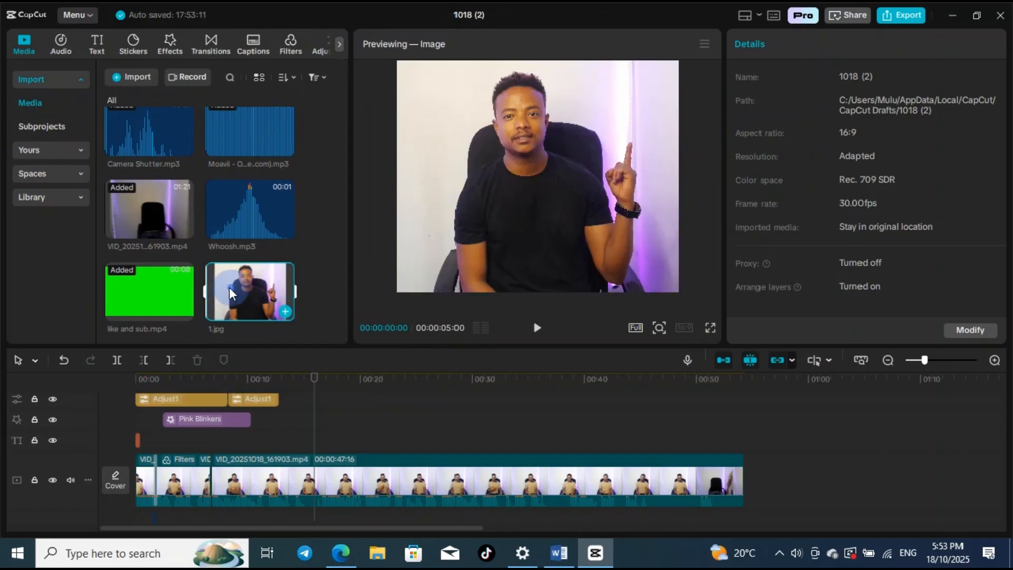
left_click_drag(236, 293, 360, 438)
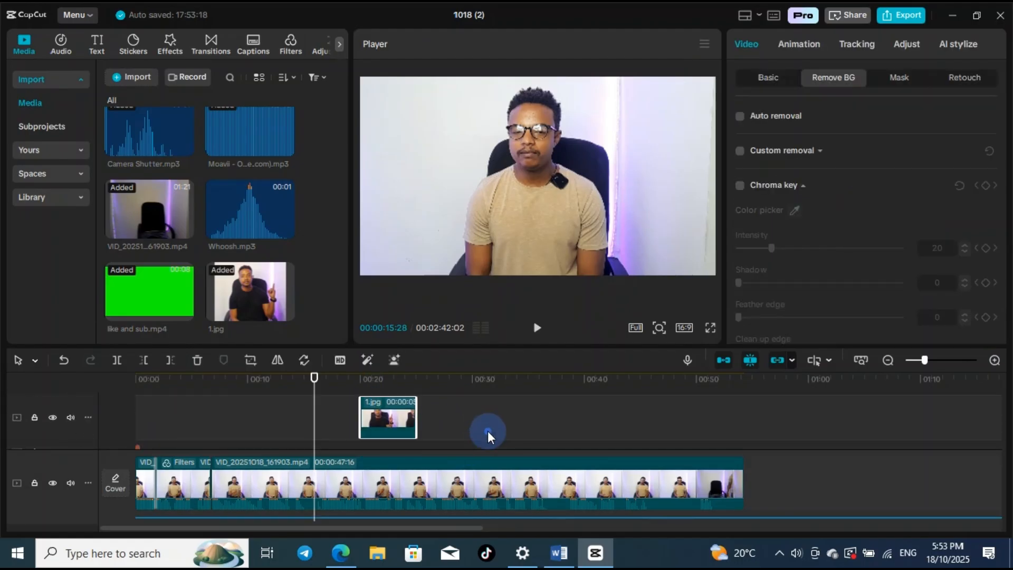
left_click(537, 328)
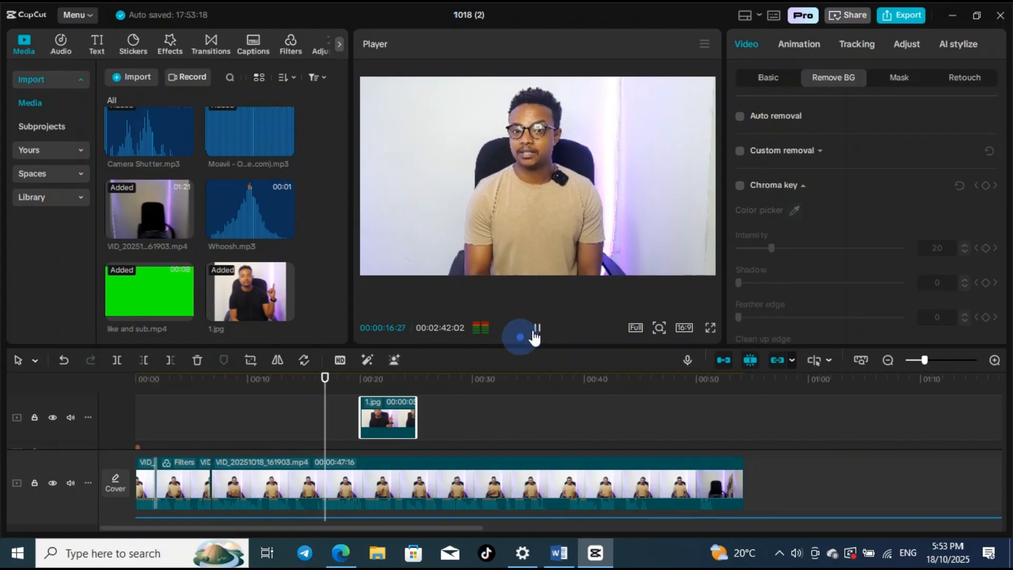
left_click_drag(336, 383, 361, 381)
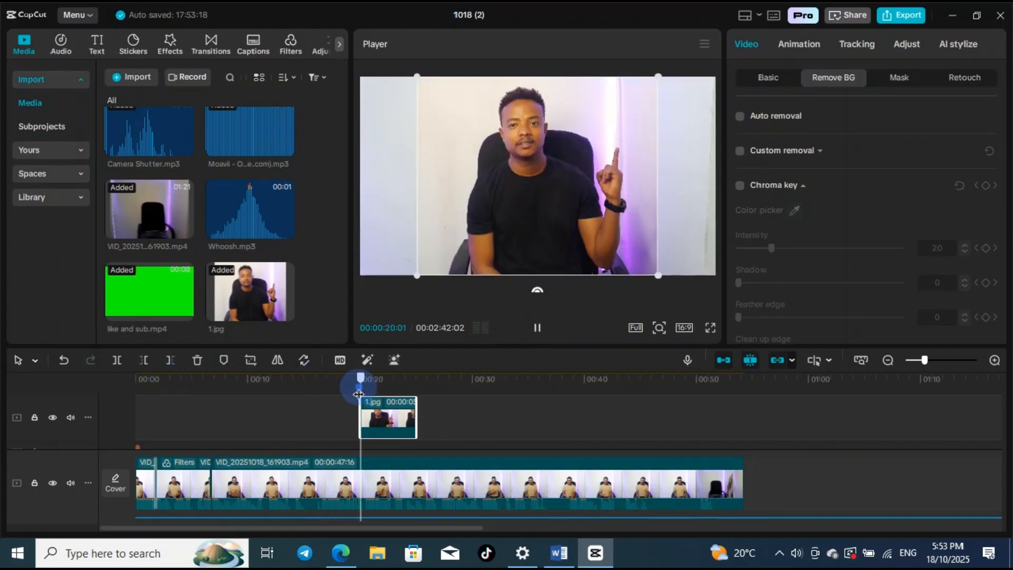
- Enlarge the 1.jpg overlay to fill the frame and reposition it so the subject is well framed
left_click(600, 216)
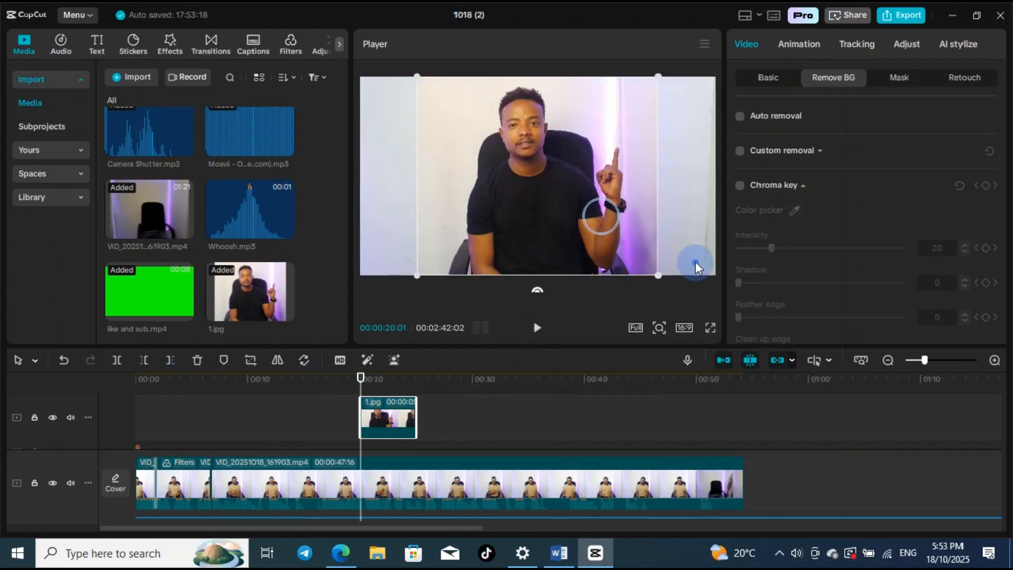
left_click_drag(668, 275, 748, 342)
left_click_drag(395, 100, 514, 154)
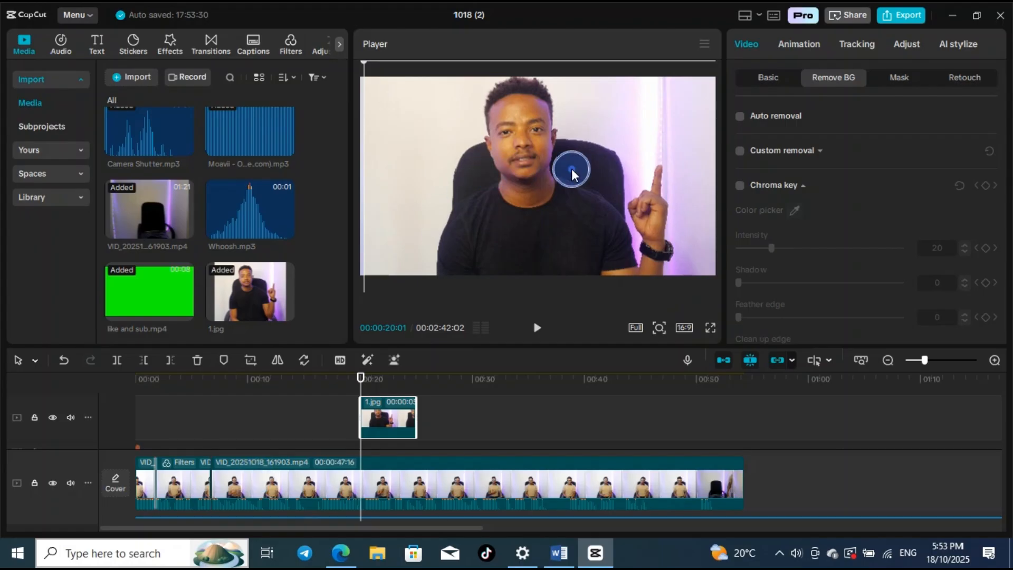
mouse_move(570, 170)
left_mouse_down()
mouse_move(580, 195)
mouse_move(585, 179)
left_mouse_up()
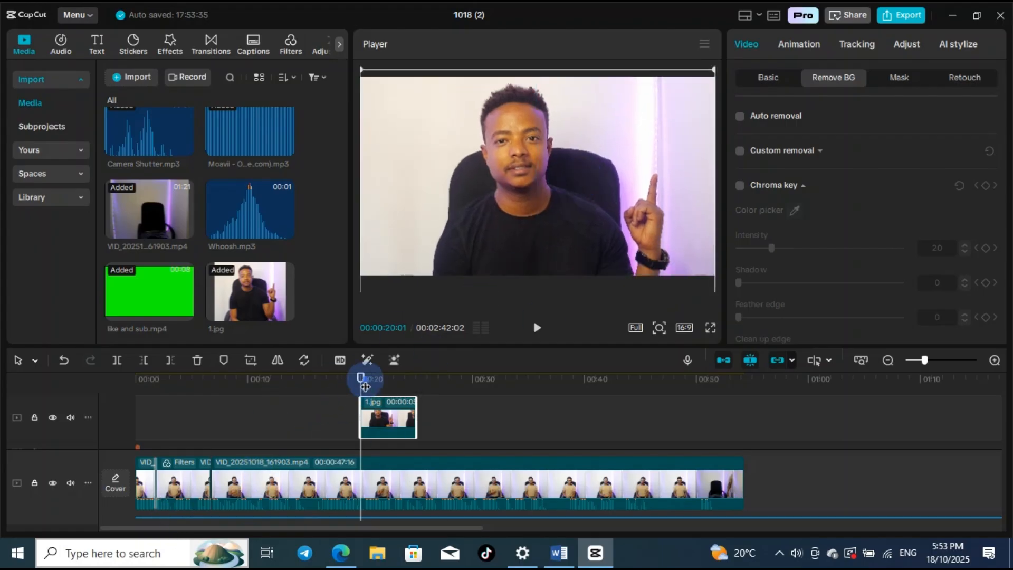
- Mute the main video track and play the cut into the photo from 00:00:16:20
left_click_drag(365, 387, 323, 378)
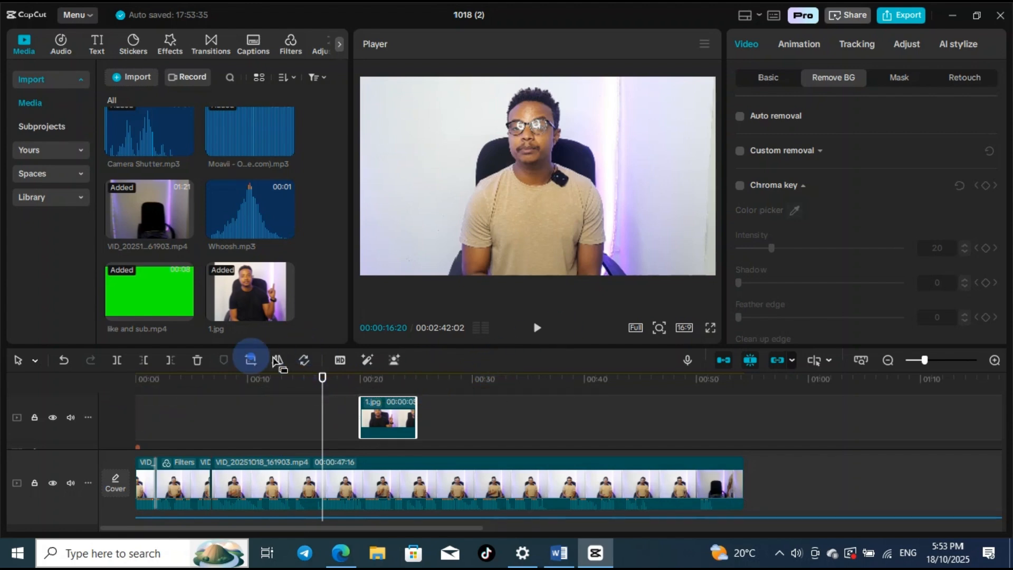
left_click(70, 482)
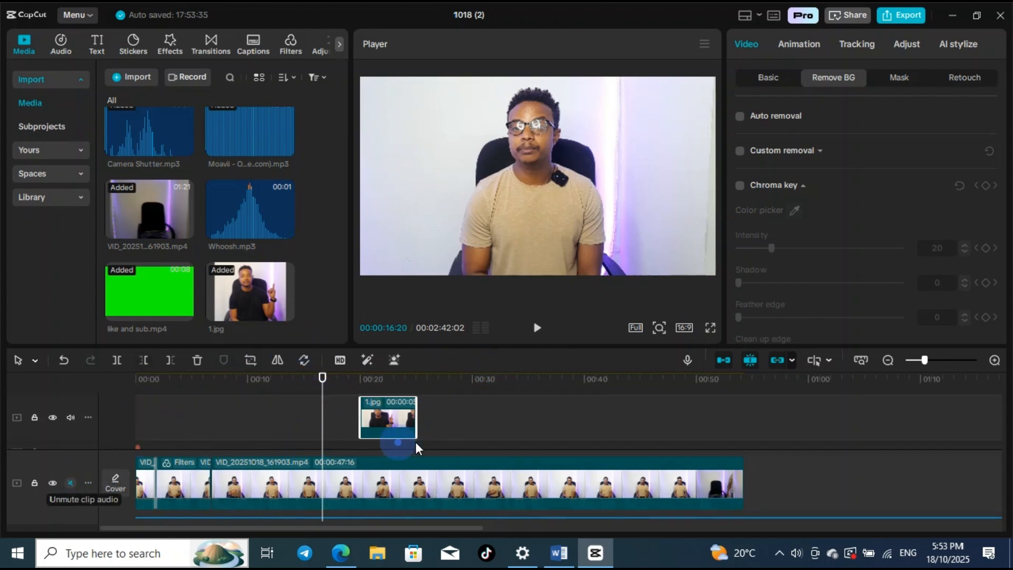
left_click(537, 327)
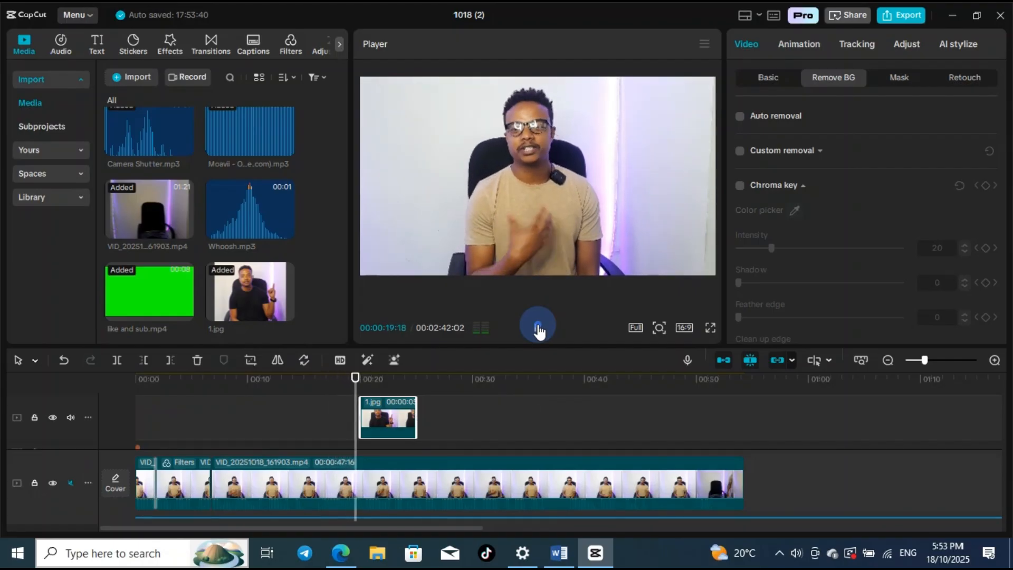
left_click(536, 331)
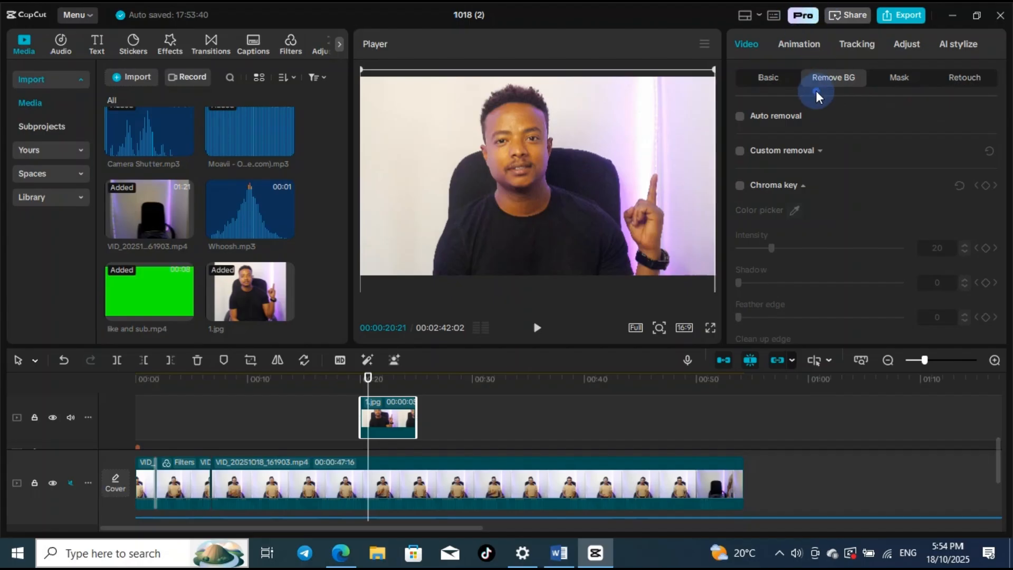
- Try several entrance animations on the 1.jpg clip, including Fade In, and apply Zoom 1
left_click(799, 43)
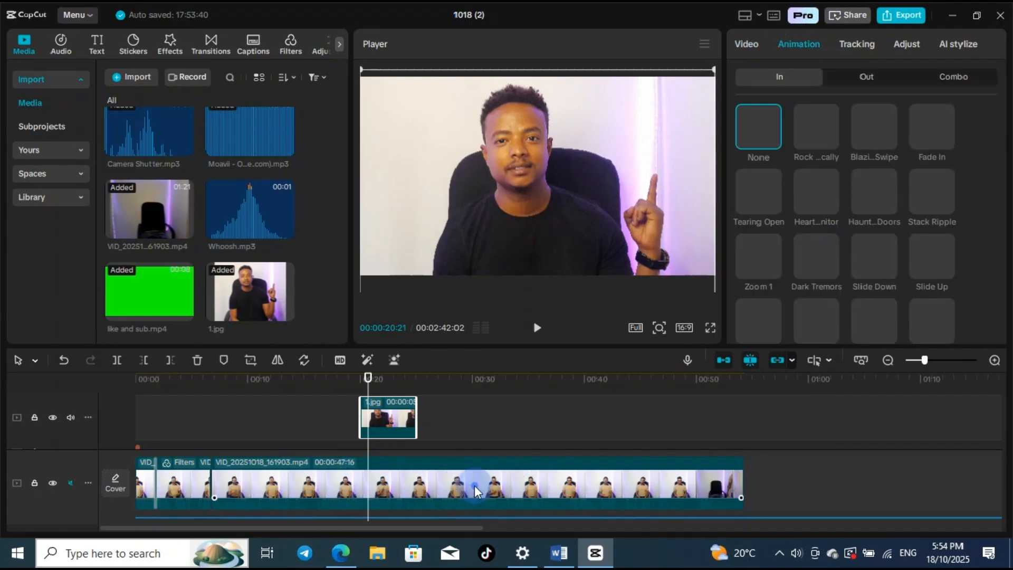
left_click(448, 485)
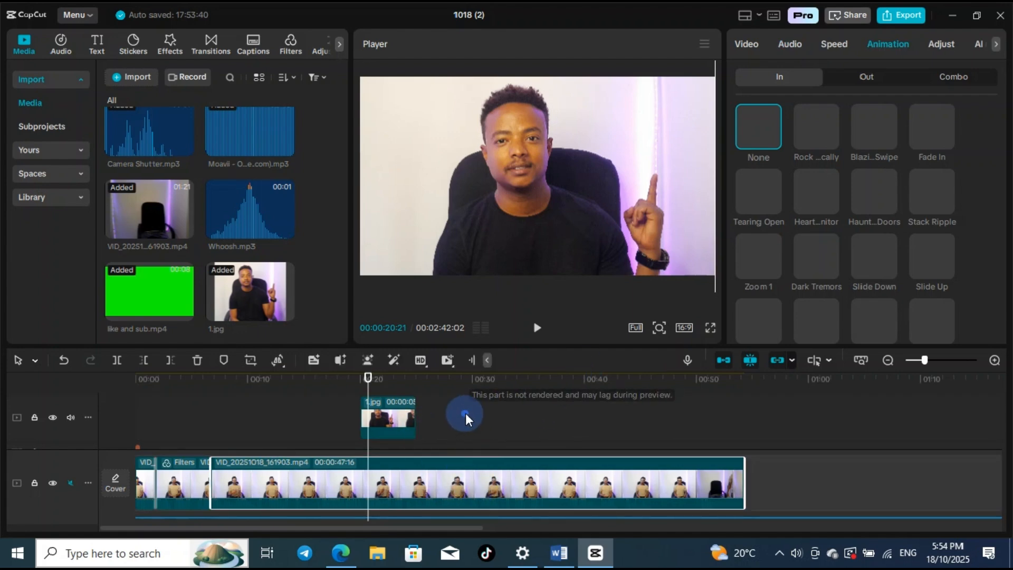
left_click(406, 416)
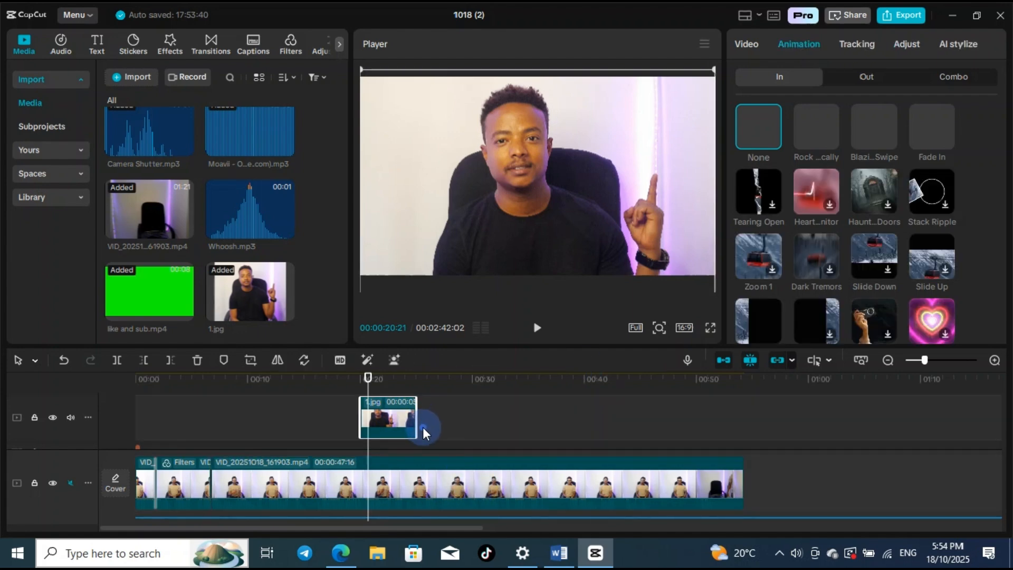
left_click(828, 121)
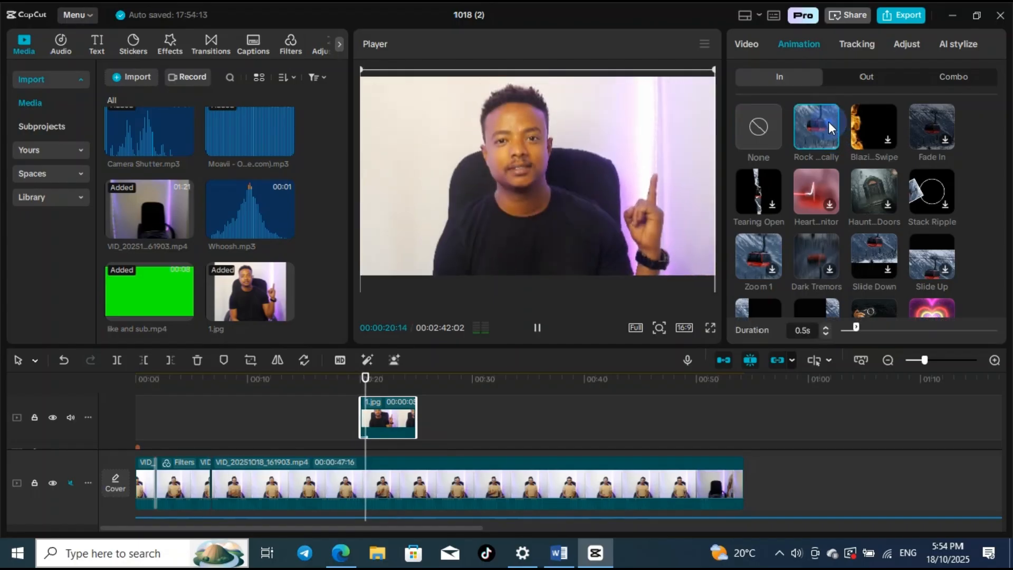
left_click(929, 137)
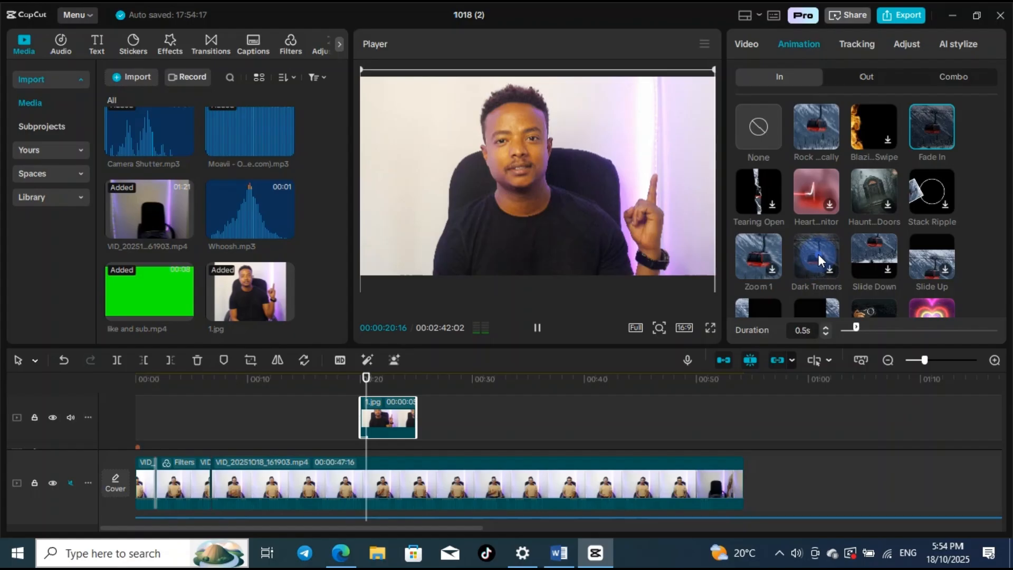
left_click(747, 258)
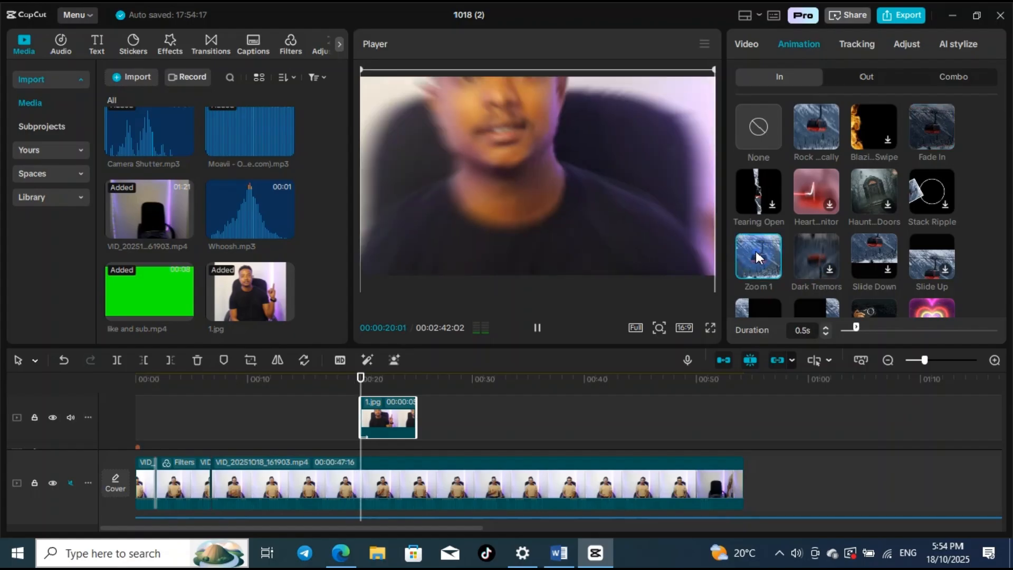
- Play back the photo's Zoom 1 entrance from 00:00:16:22
left_click(324, 389)
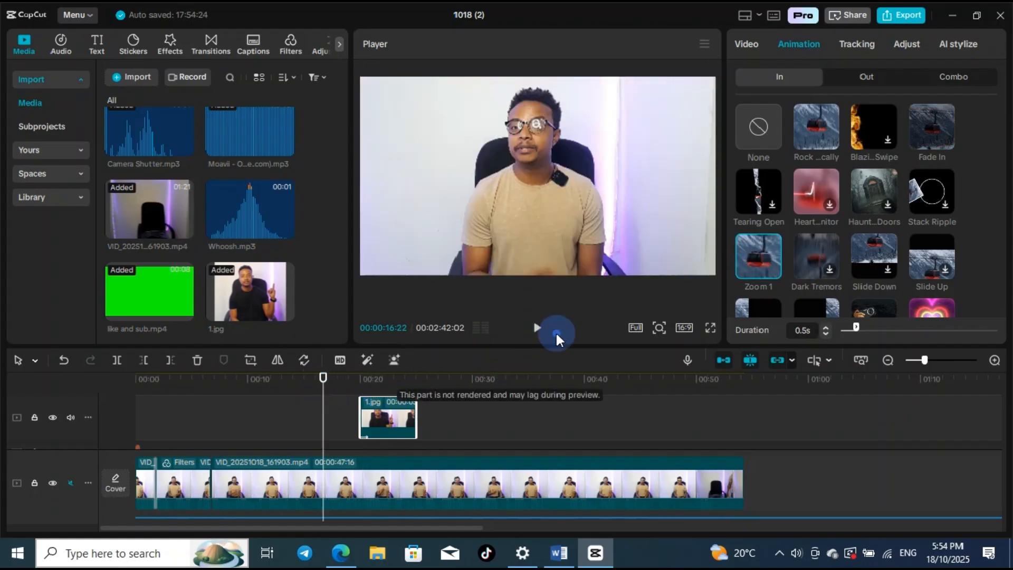
left_click(539, 328)
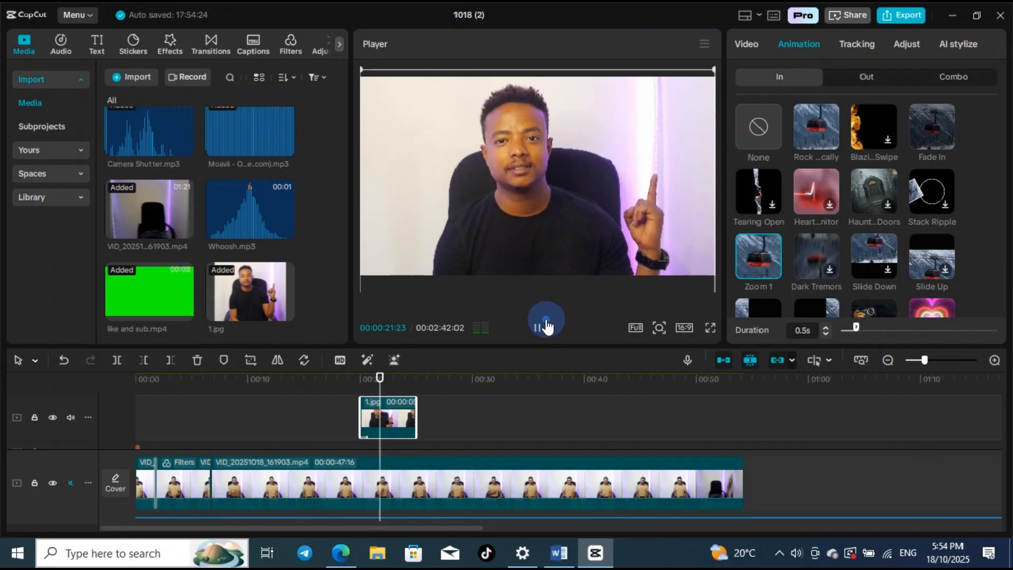
left_click(546, 327)
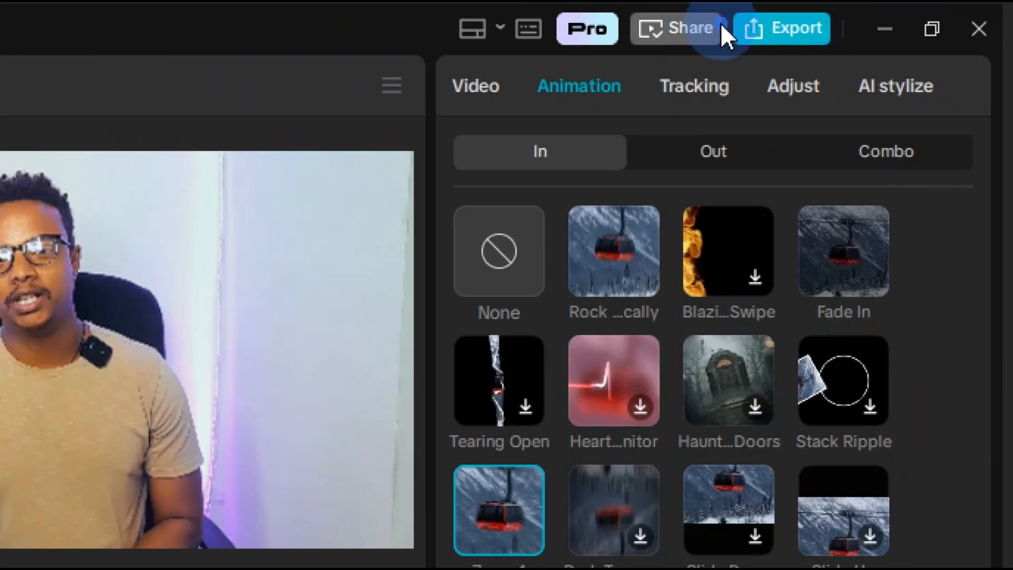
- Start the project export and name the output file "video editing"
left_click(807, 28)
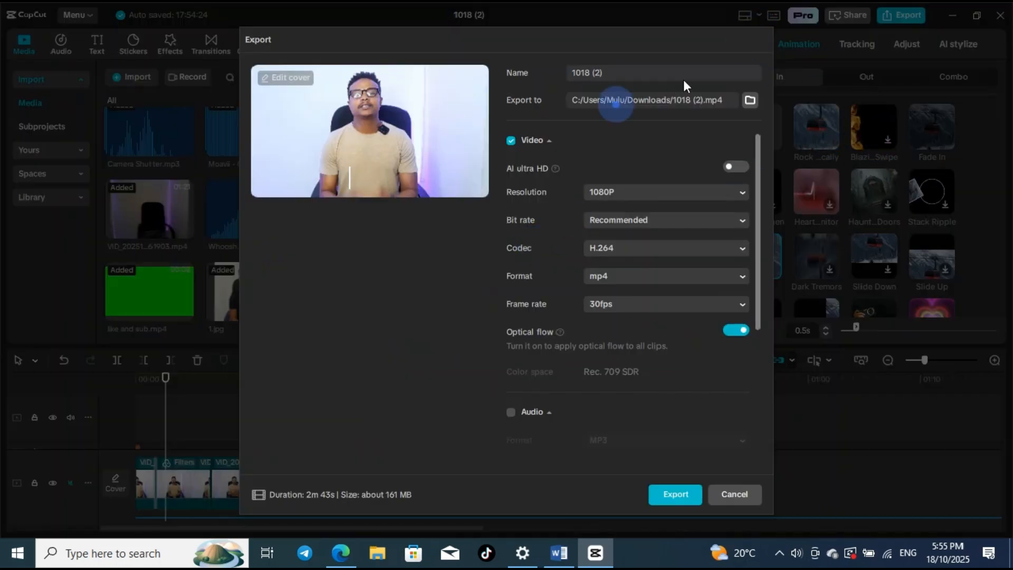
triple_click(631, 73)
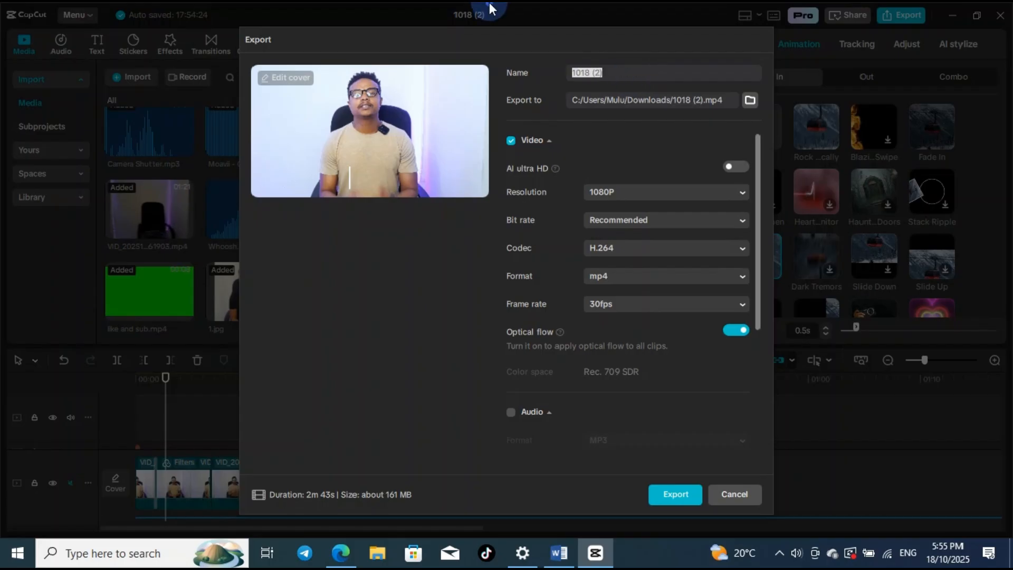
type("videi")
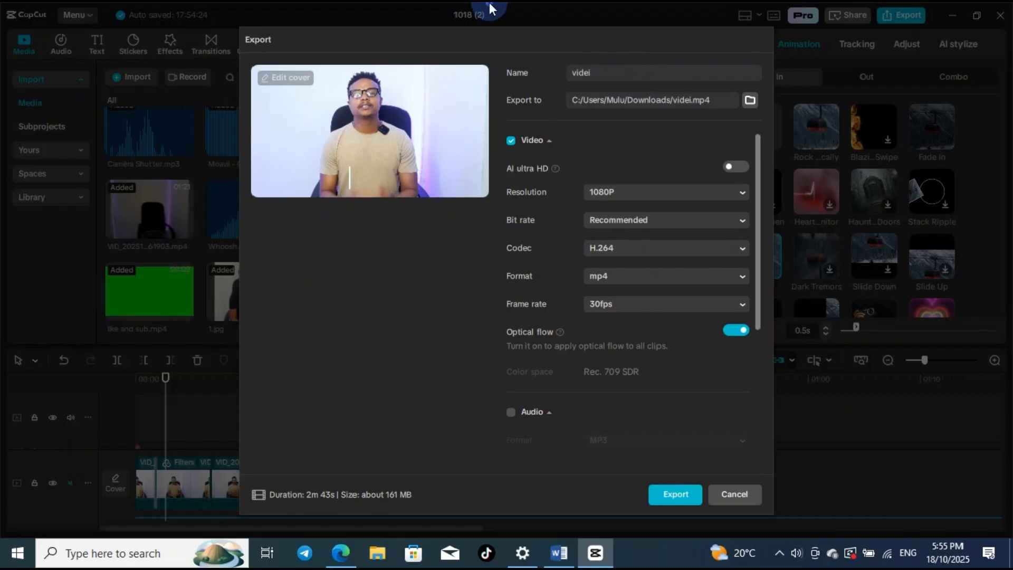
key("BackSpace")
type("o editing")
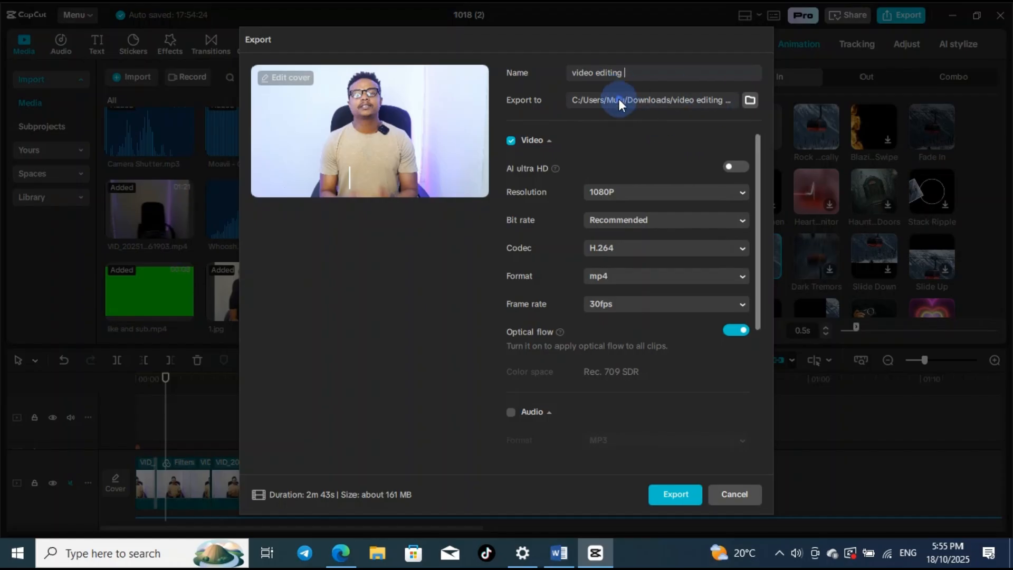
- Set the export destination to the Desktop folder
left_click(749, 101)
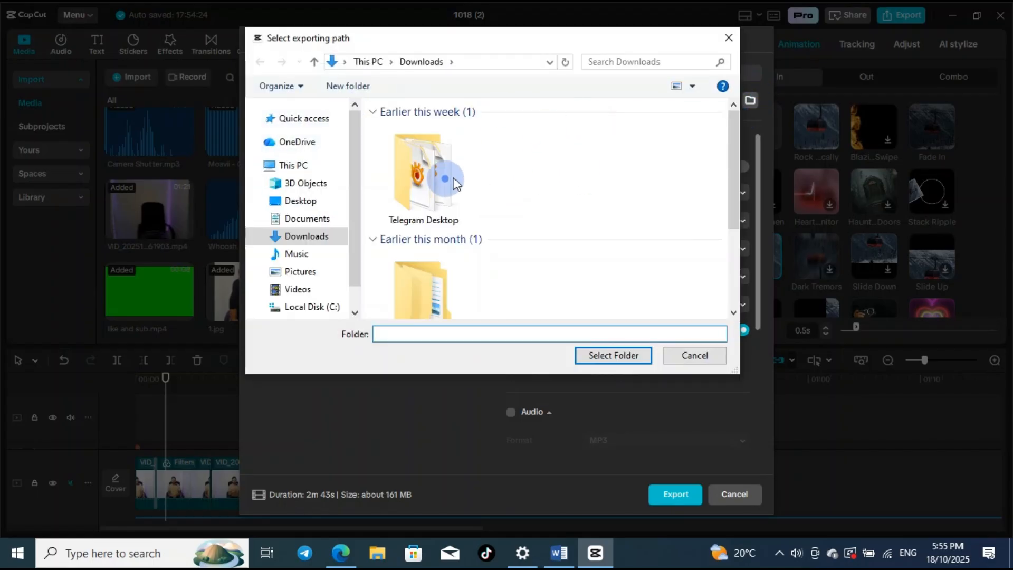
left_click(298, 277)
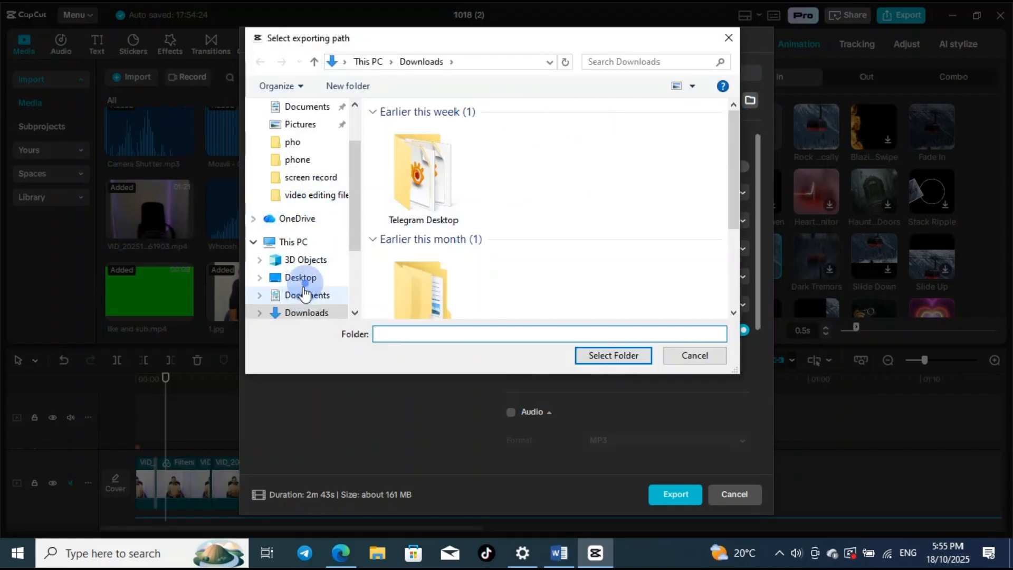
left_click(624, 356)
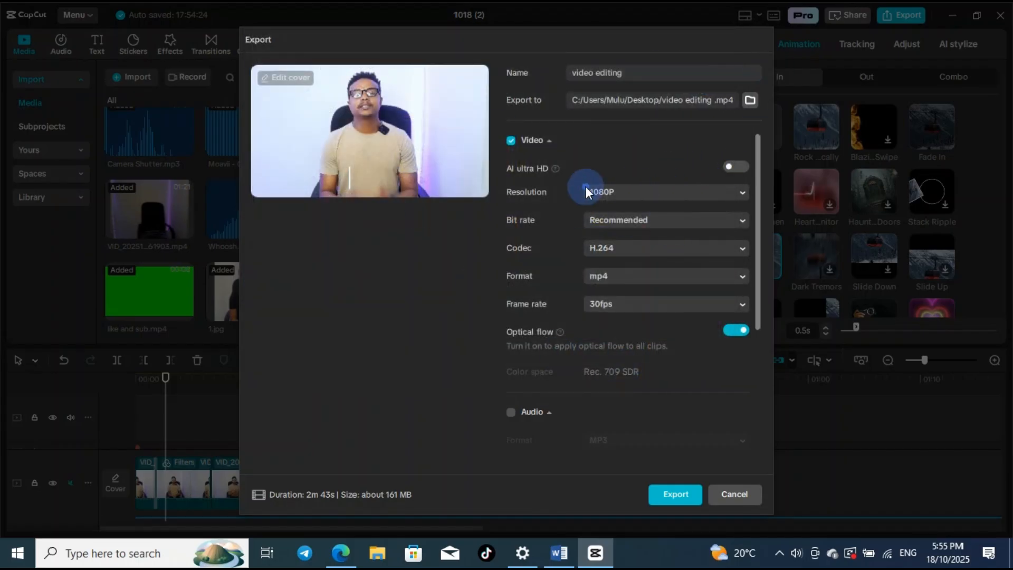
- Check the resolution and bit rate options, keeping 1080P and Recommended, and select a 30fps frame rate
left_click(647, 195)
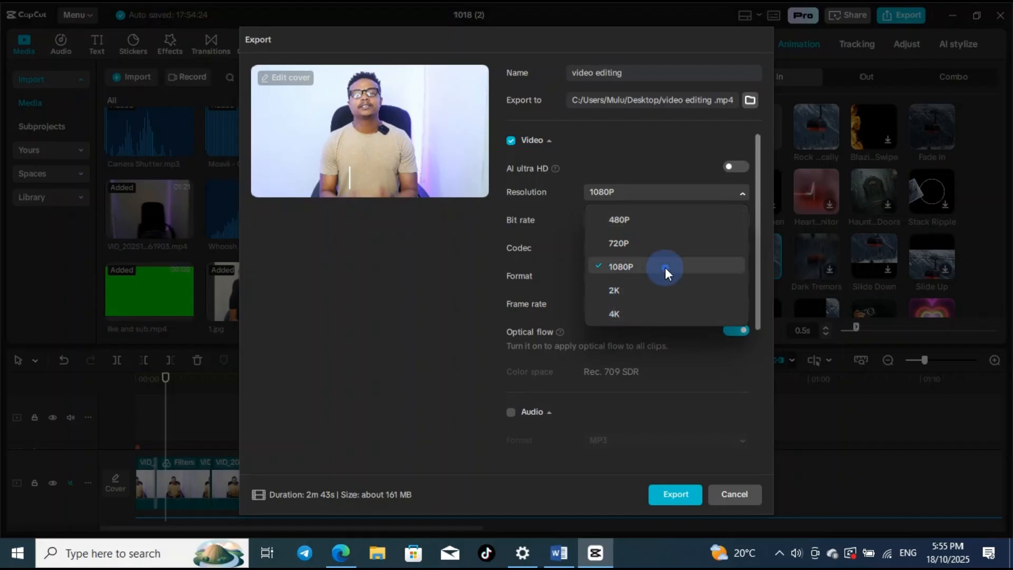
left_click(643, 191)
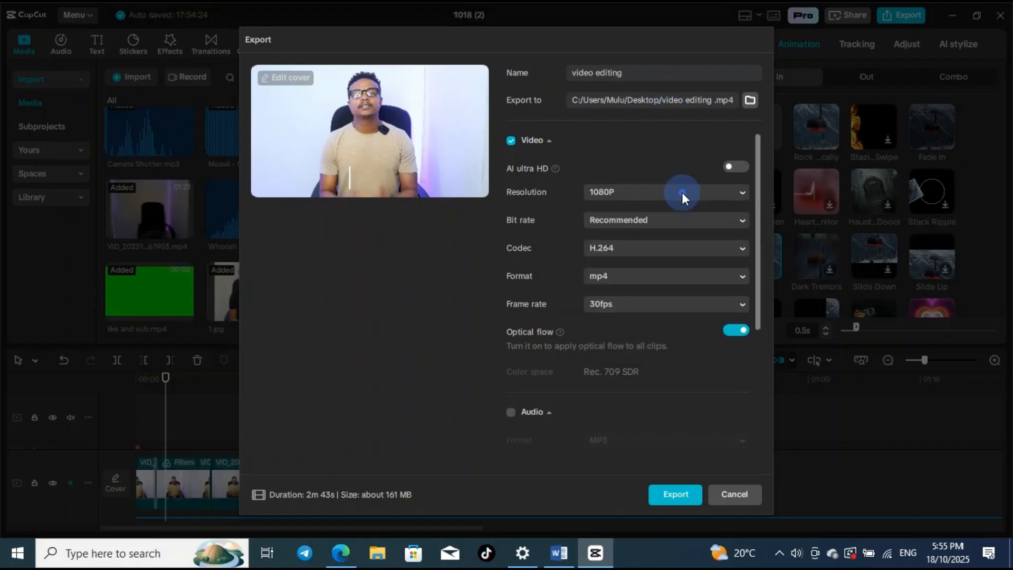
left_click(700, 223)
left_click(763, 263)
left_click(661, 313)
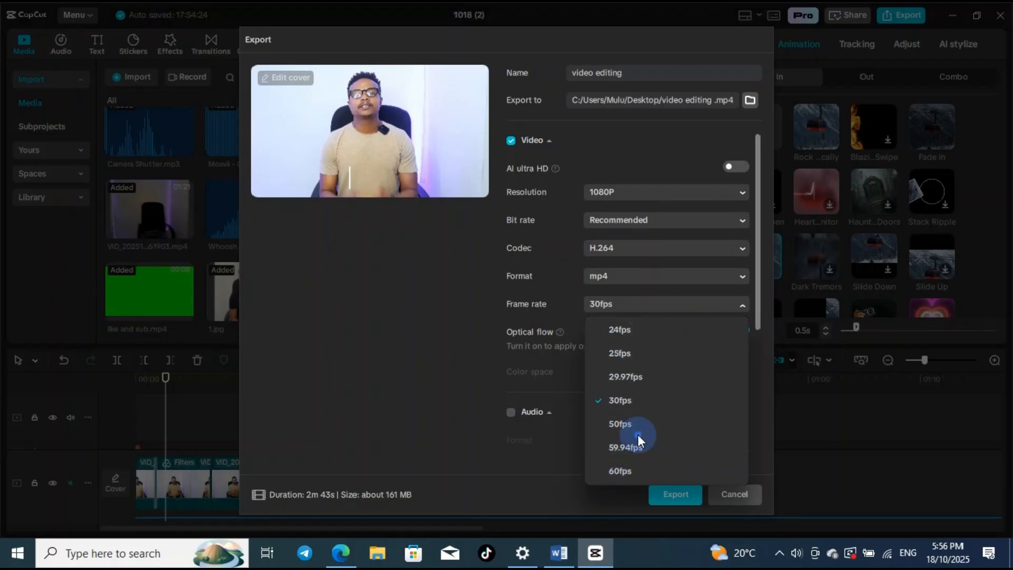
left_click(663, 404)
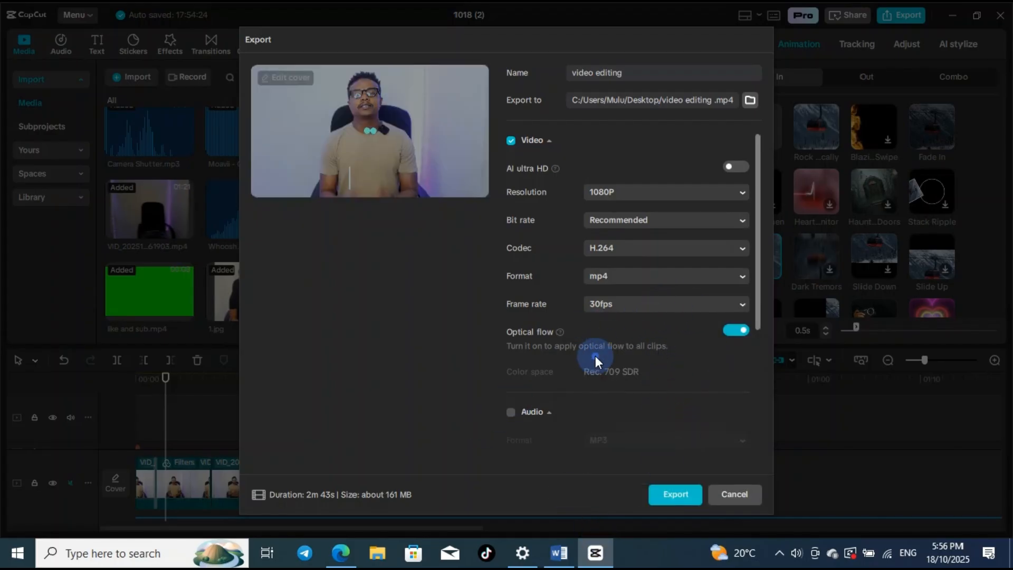
- Try the separate MP3 audio output, leave it disabled, and export the video as mp4
scroll(595, 361, "down", 1)
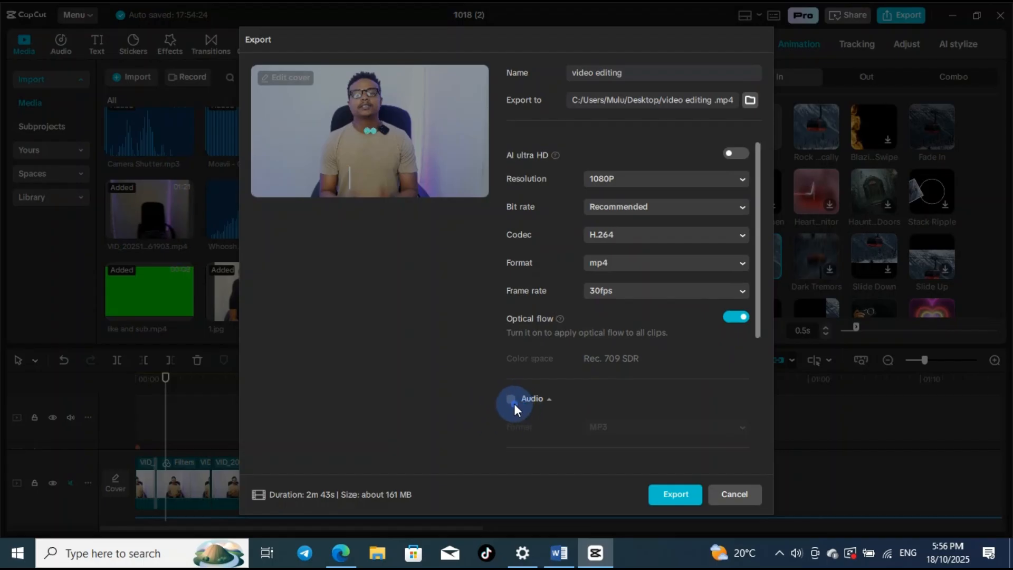
left_click(507, 399)
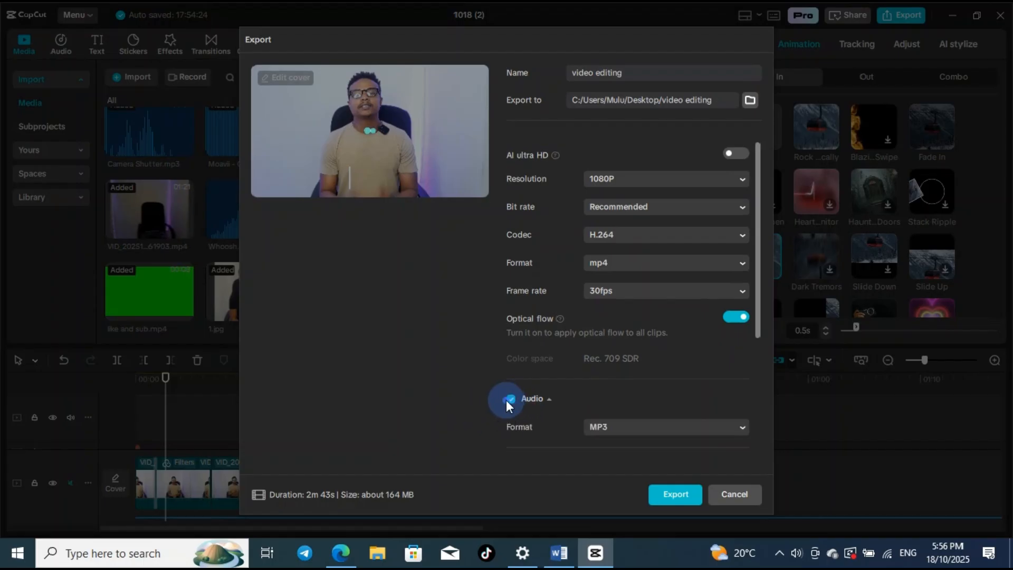
left_click(511, 401)
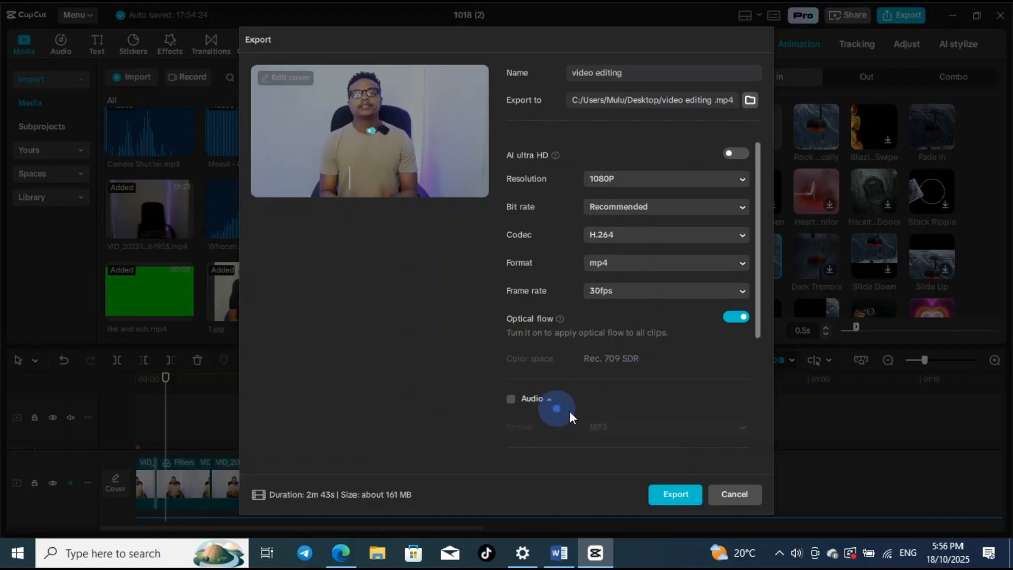
left_click(676, 495)
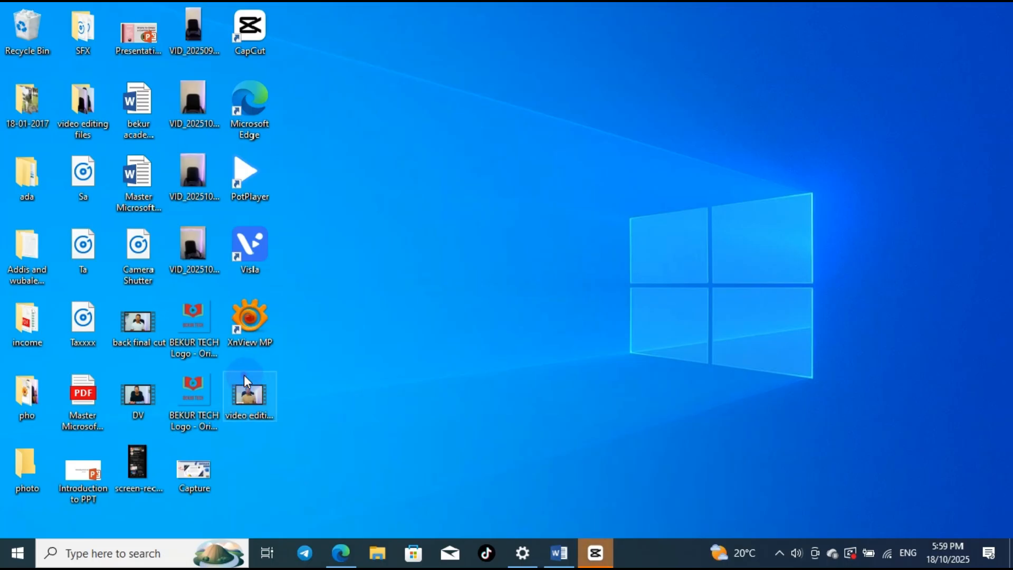
- Open the exported "video editing" file from the Desktop and play it in full screen
double_click(245, 391)
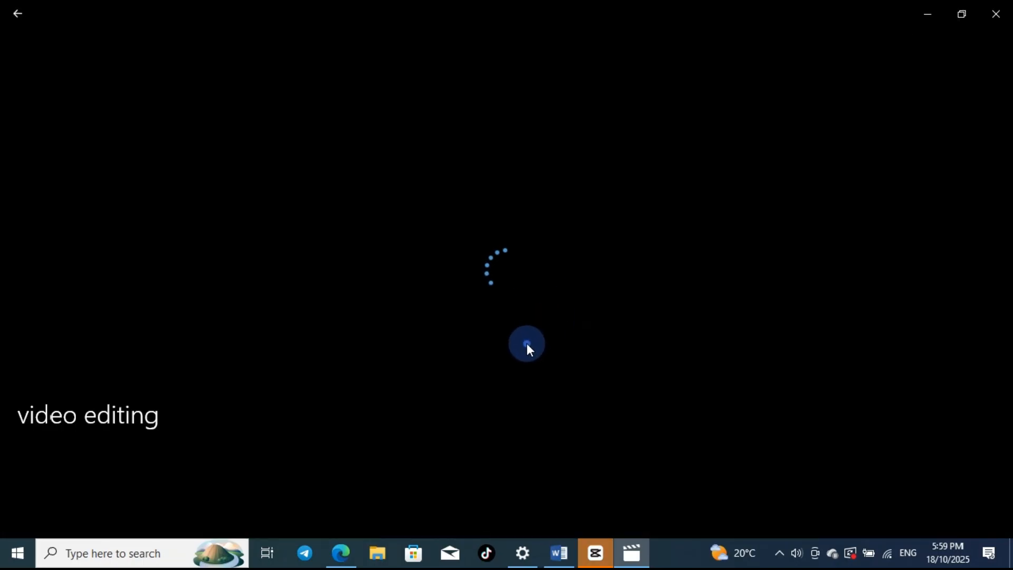
double_click(527, 343)
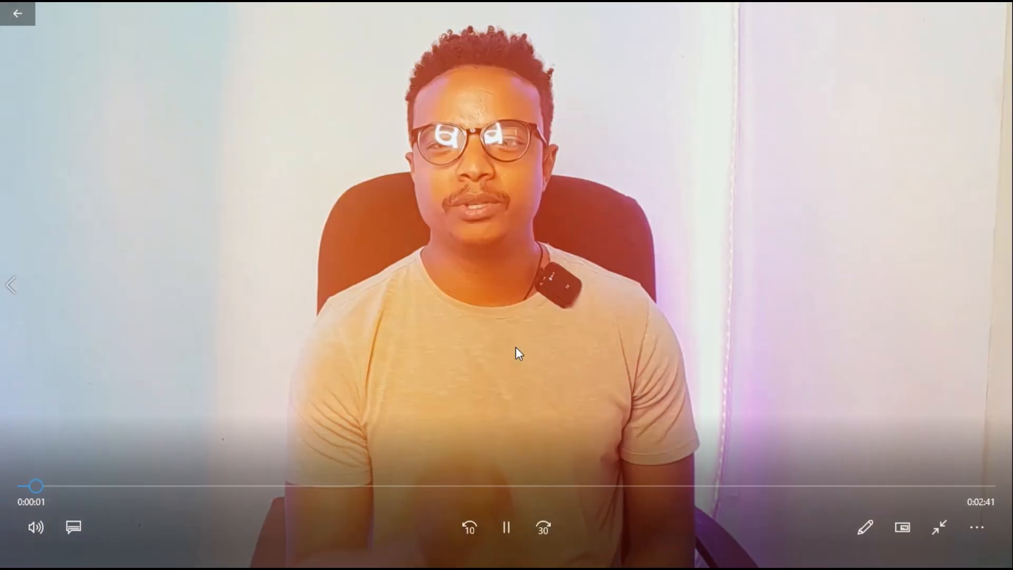